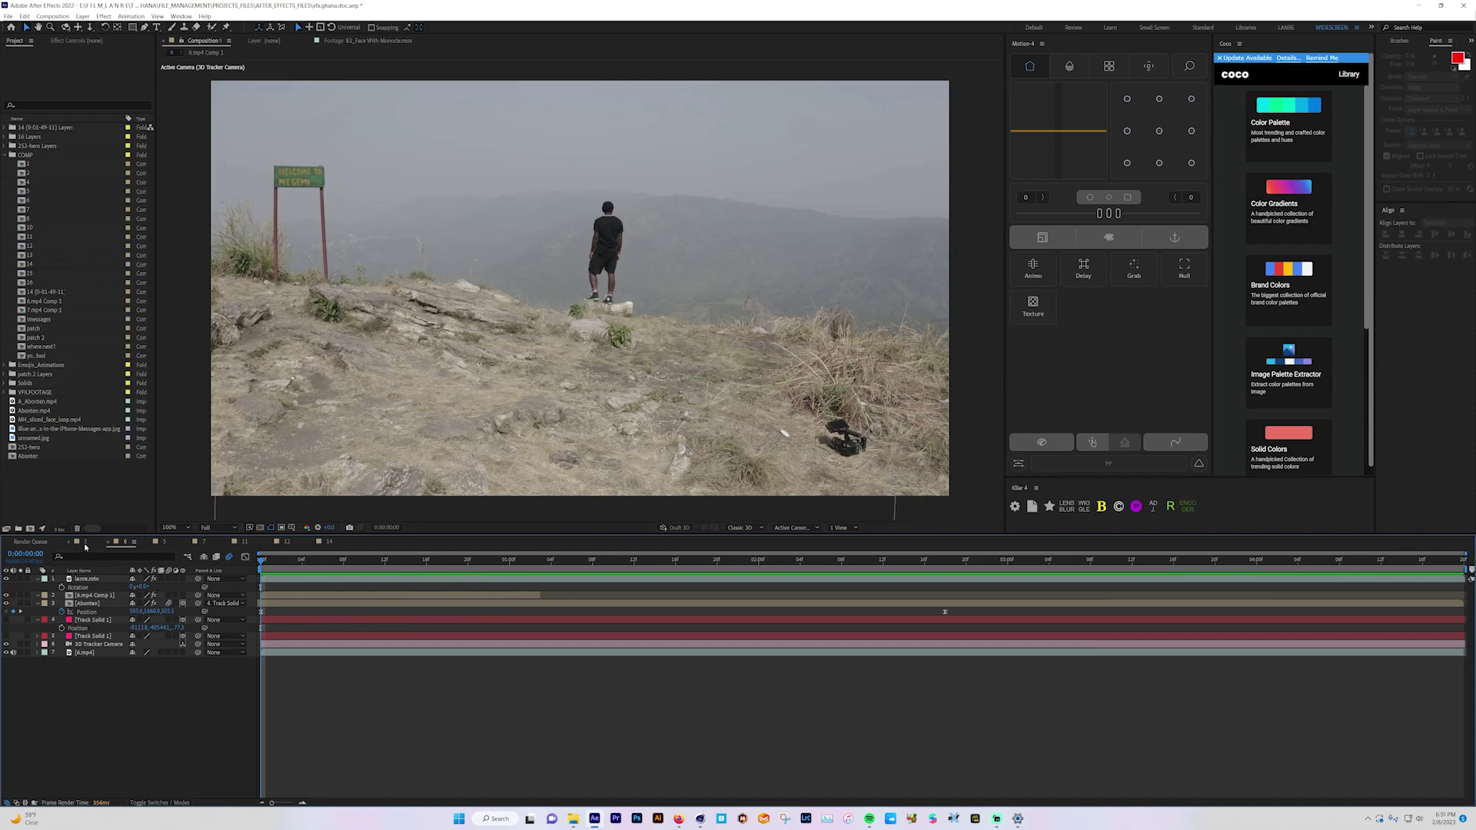
- Preview the iPhone message, comp 6 hillside and AKWABA canoe compositions in turn
left_click(85, 543)
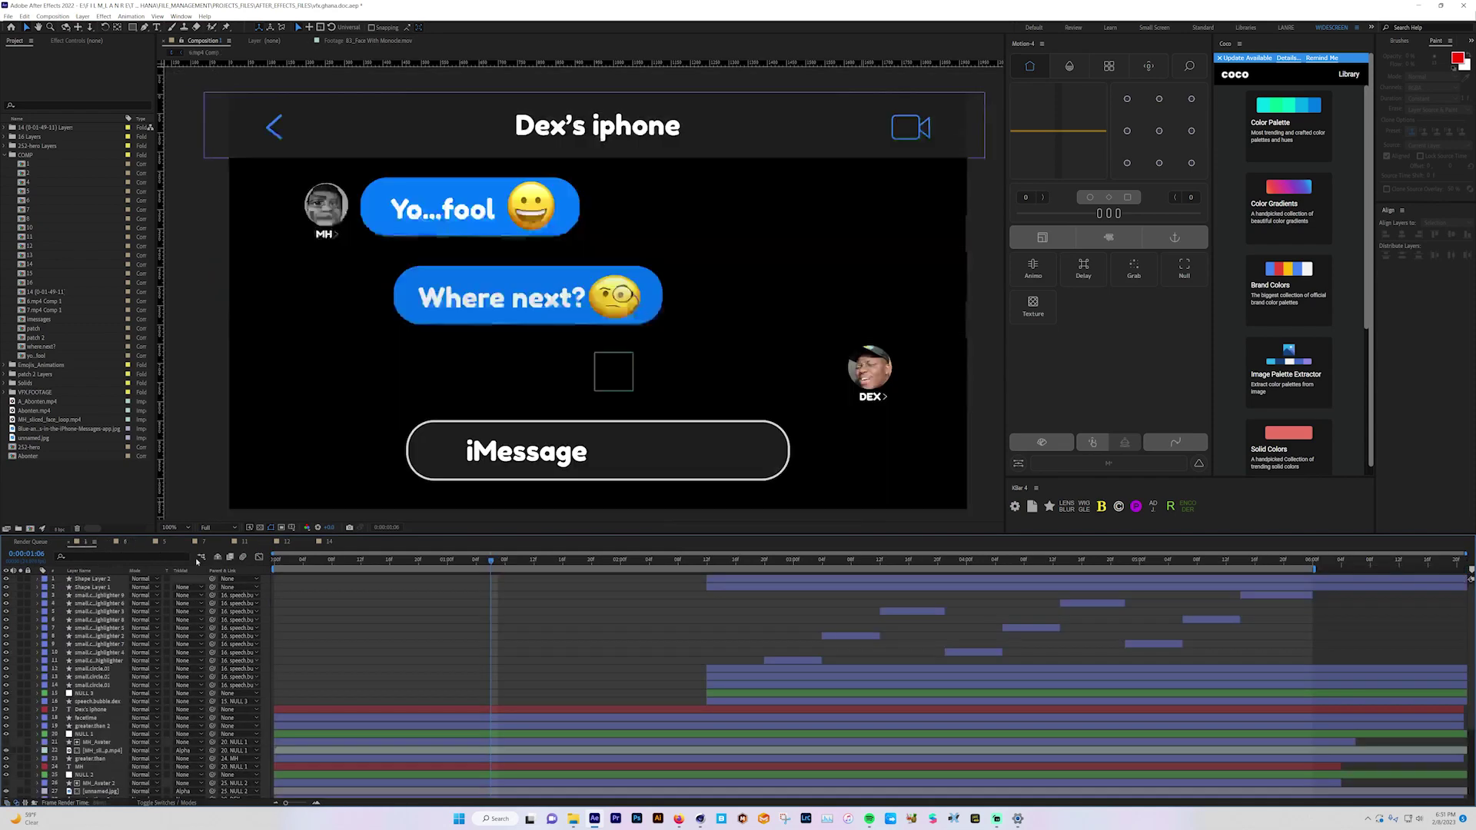
key("Home")
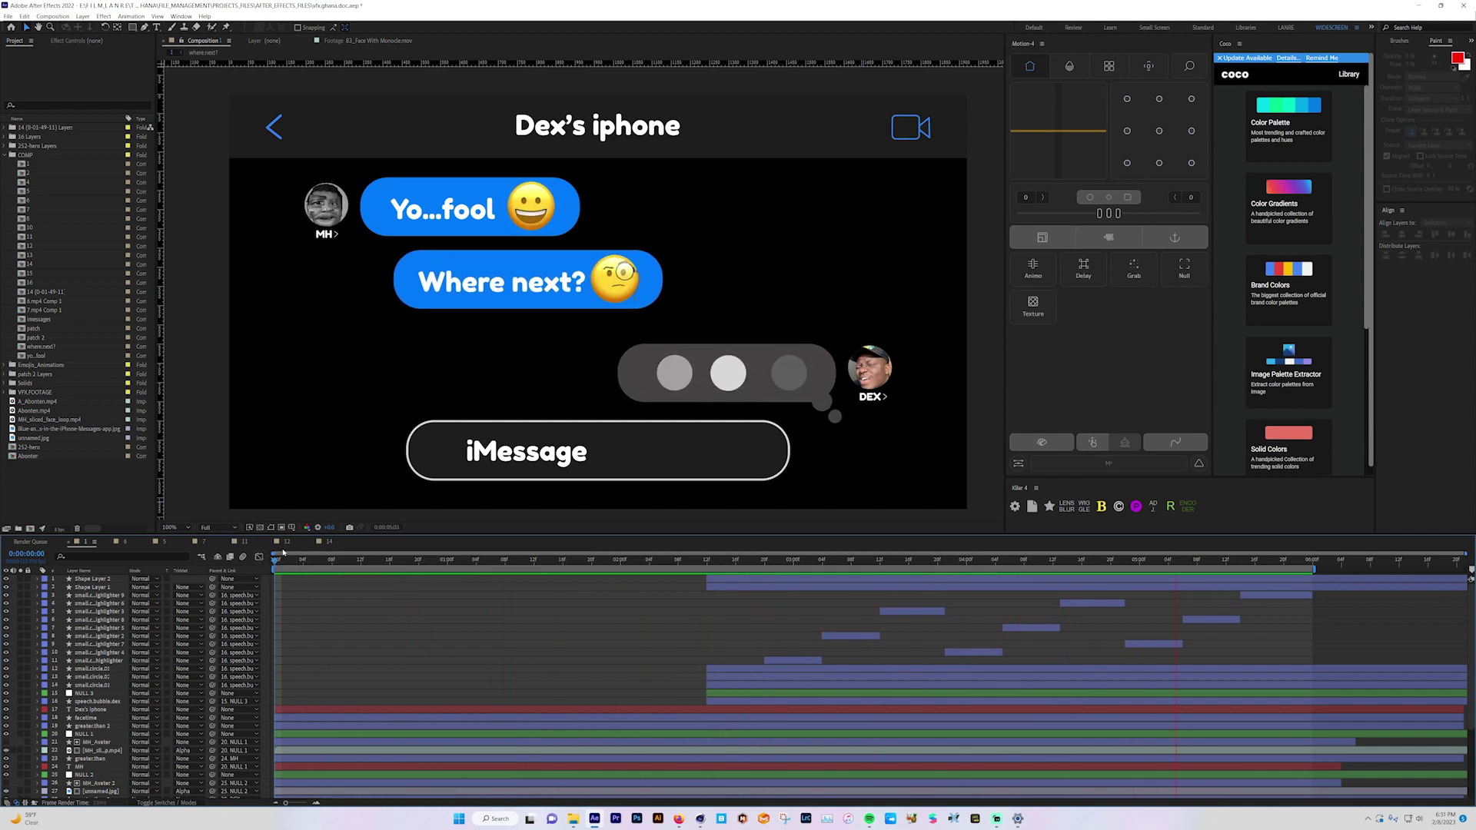
left_click(120, 541)
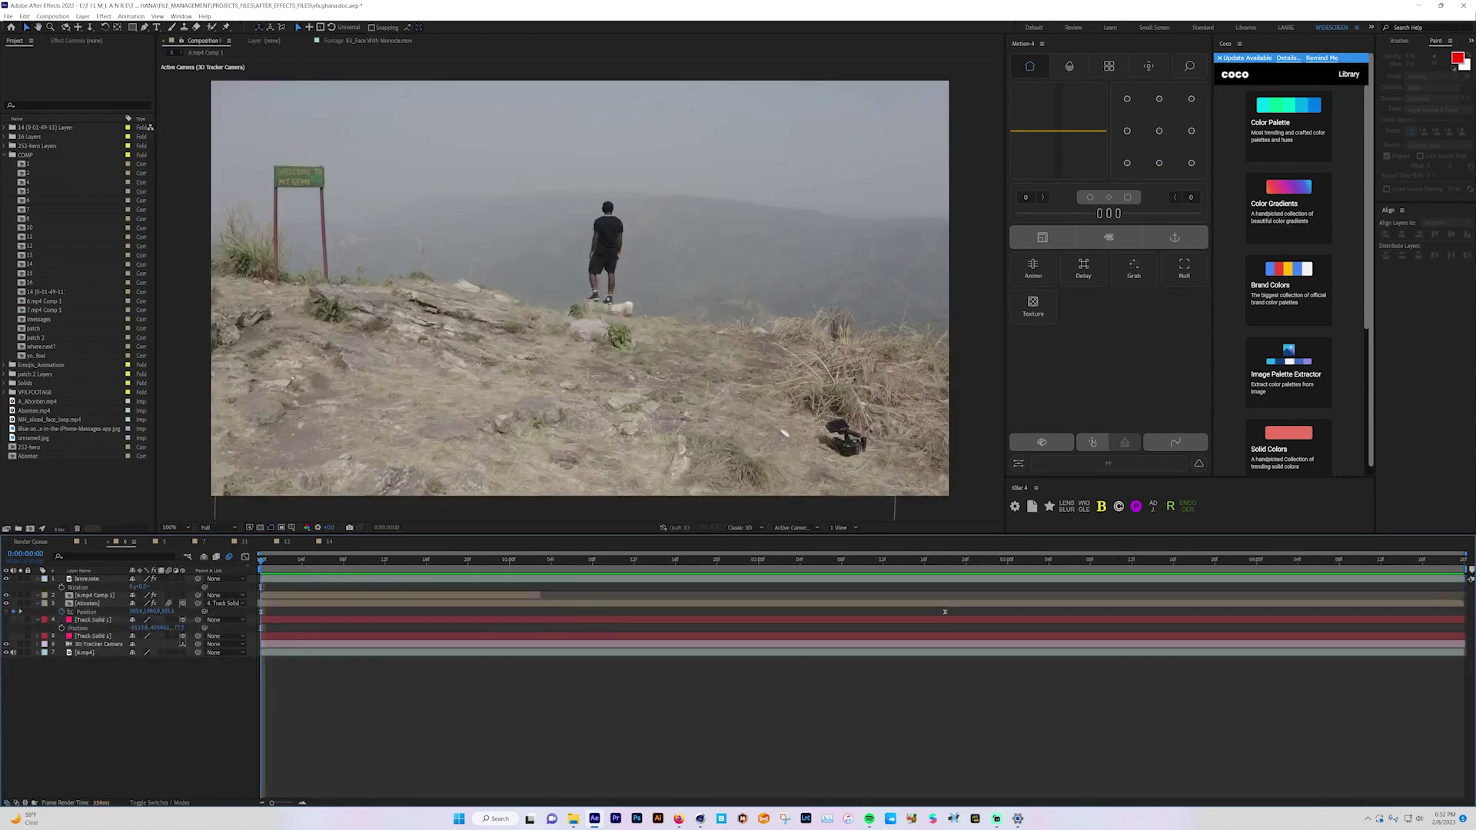
key("space")
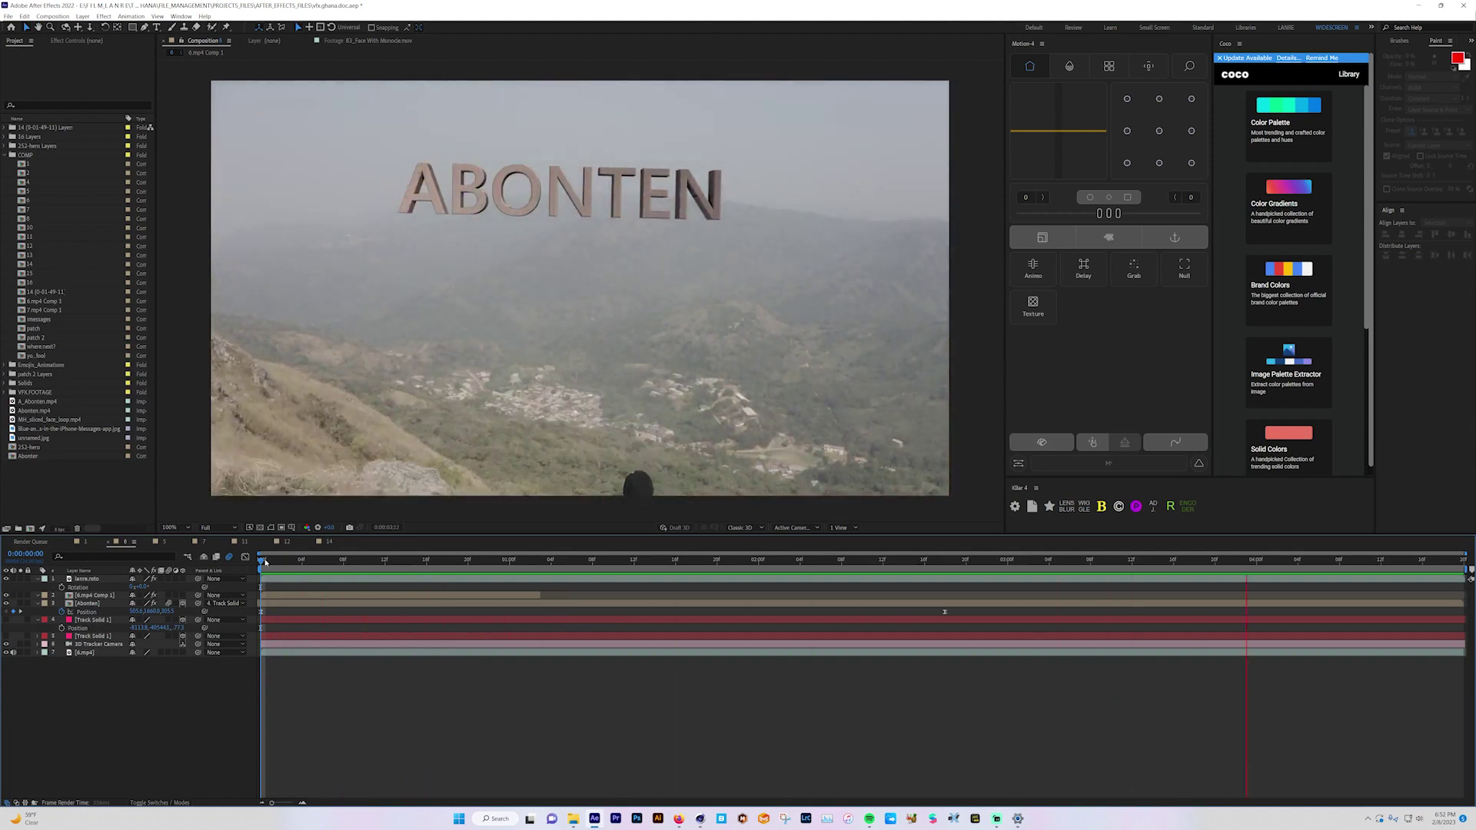
key("space")
left_click(165, 541)
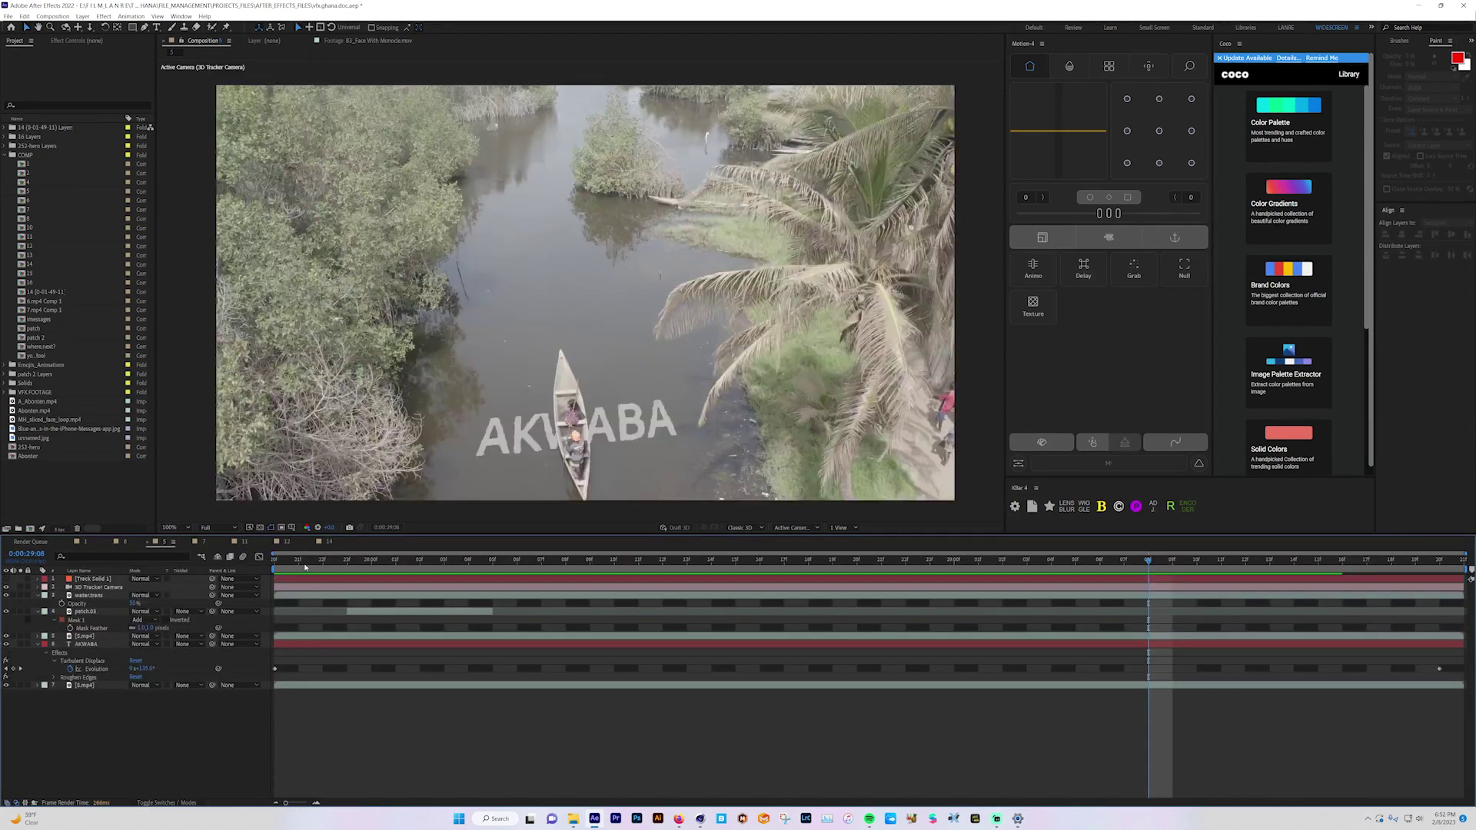
key("space")
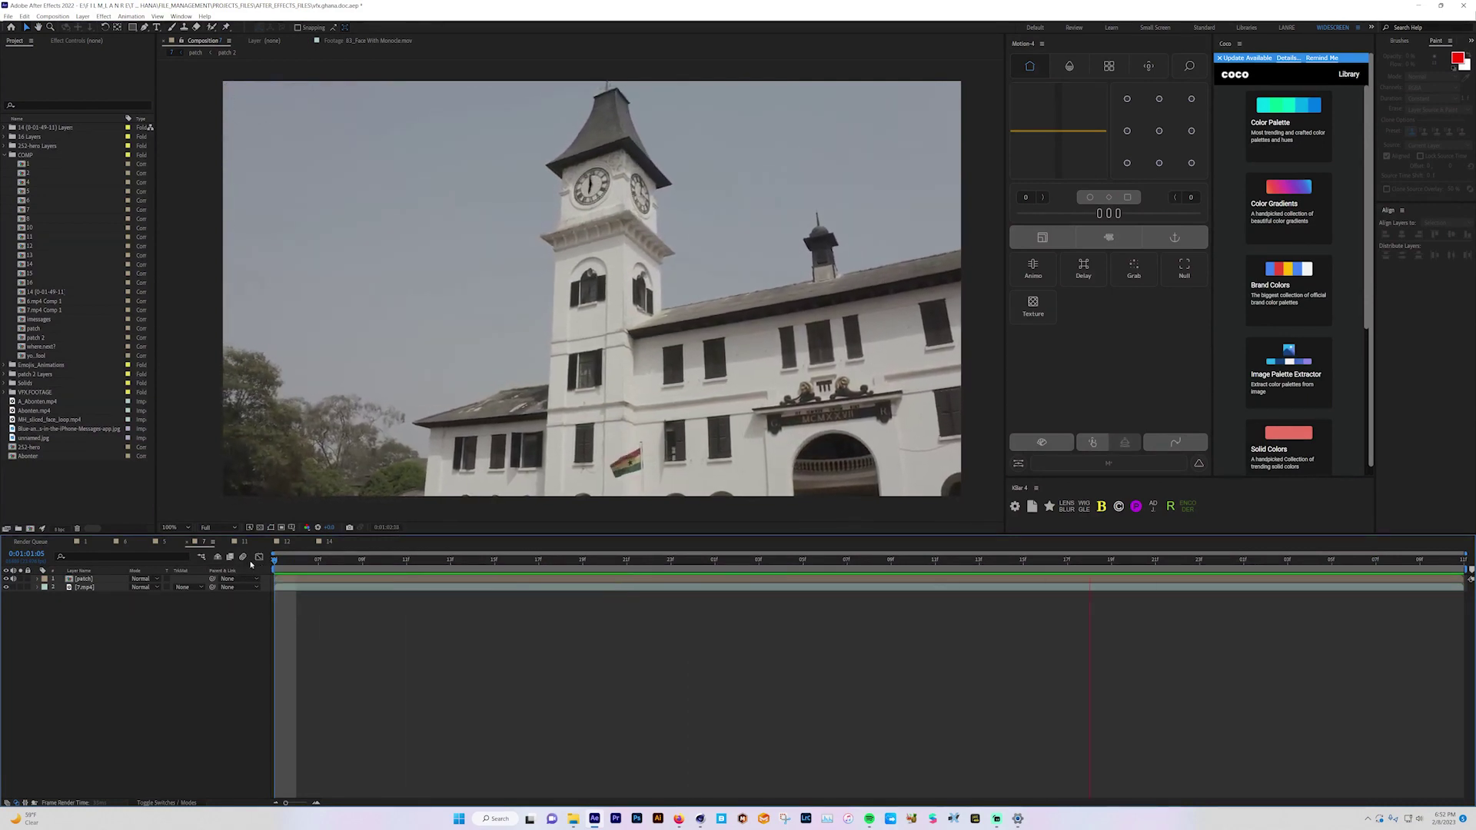
- Preview composition 11 from the start, then composition 12's crowd and composition 14's building footage
left_click(244, 542)
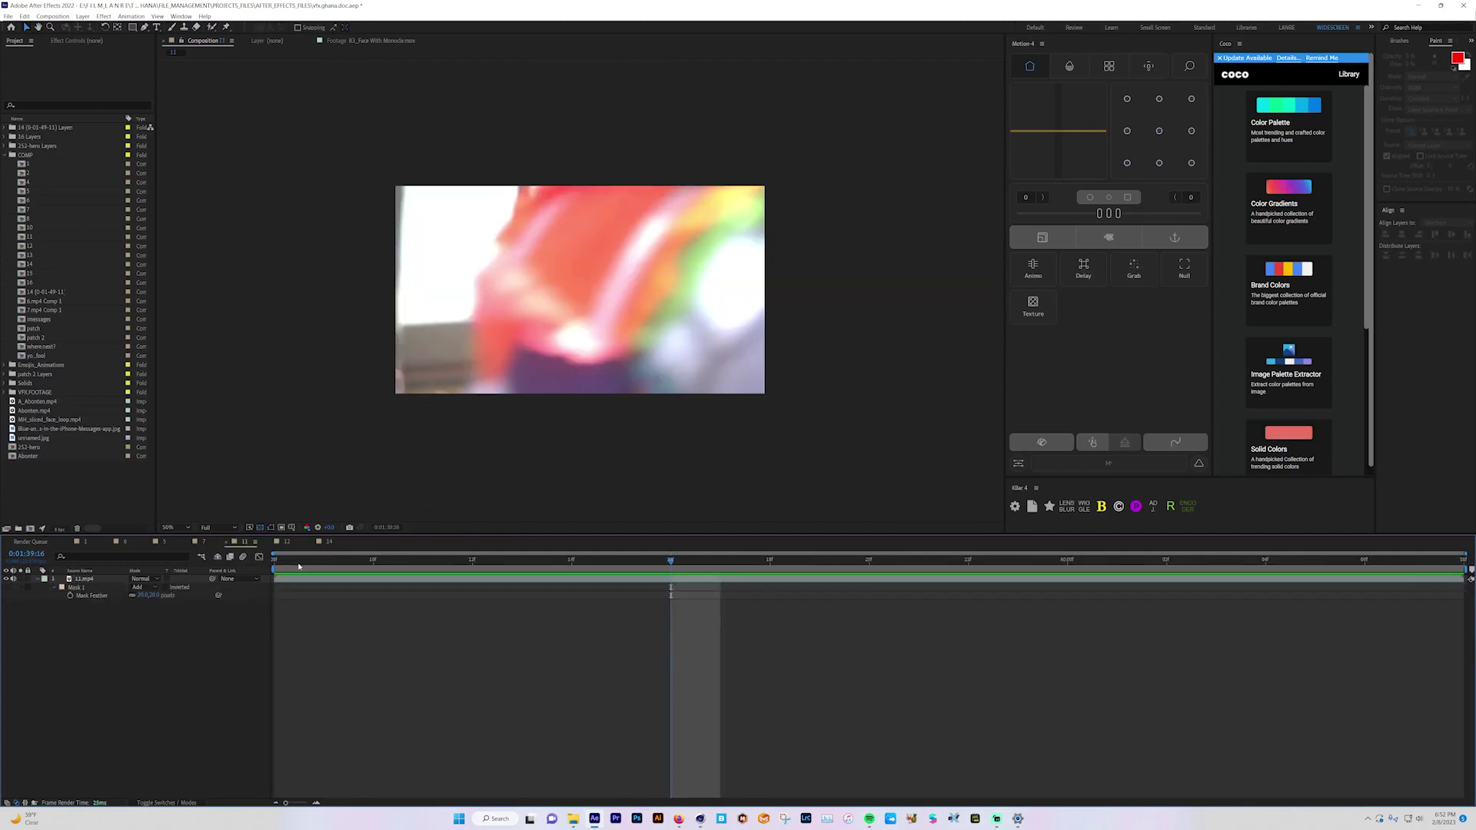
key("Home")
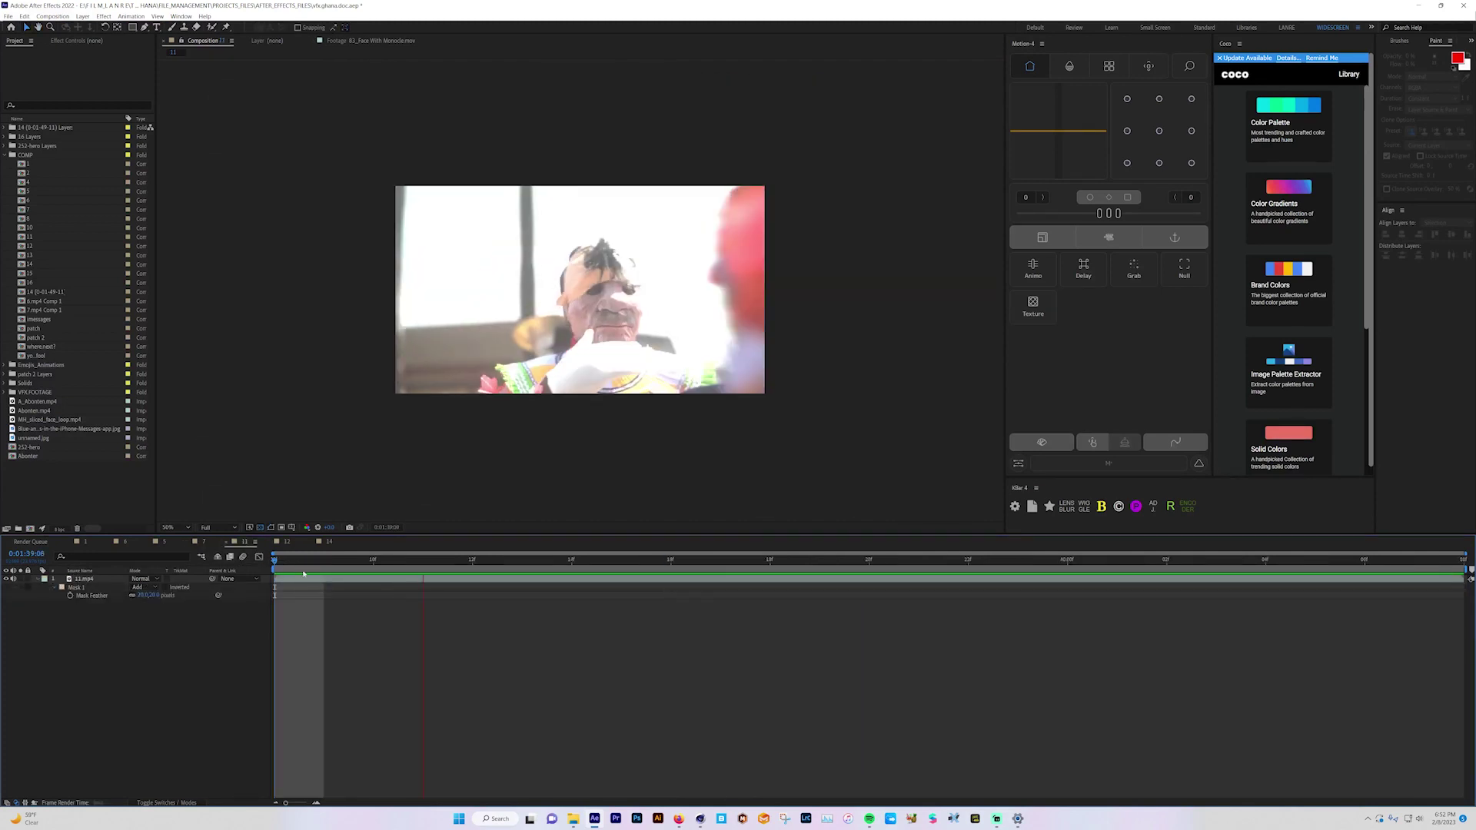
key("space")
left_click(285, 542)
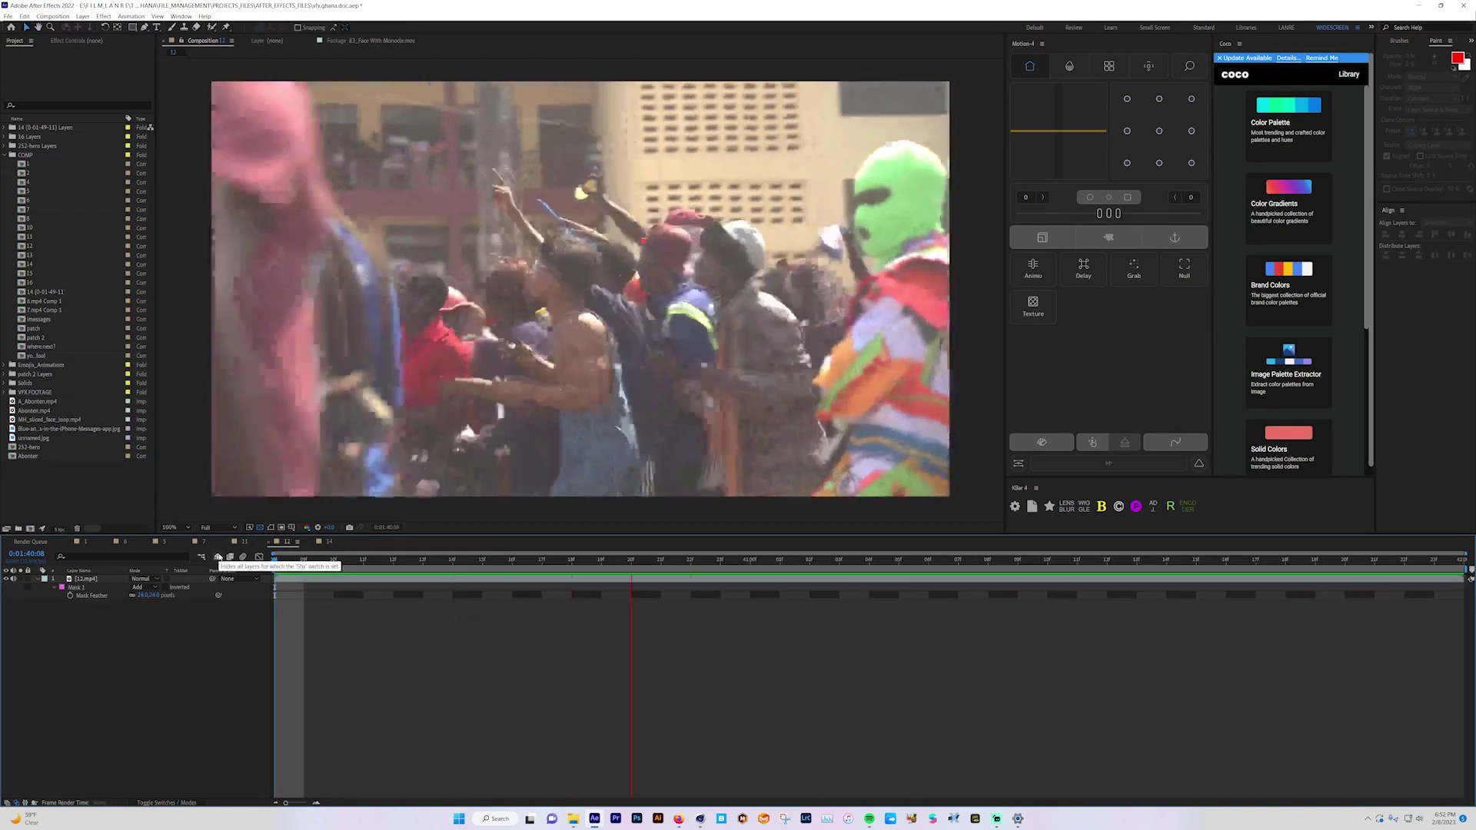
key("space")
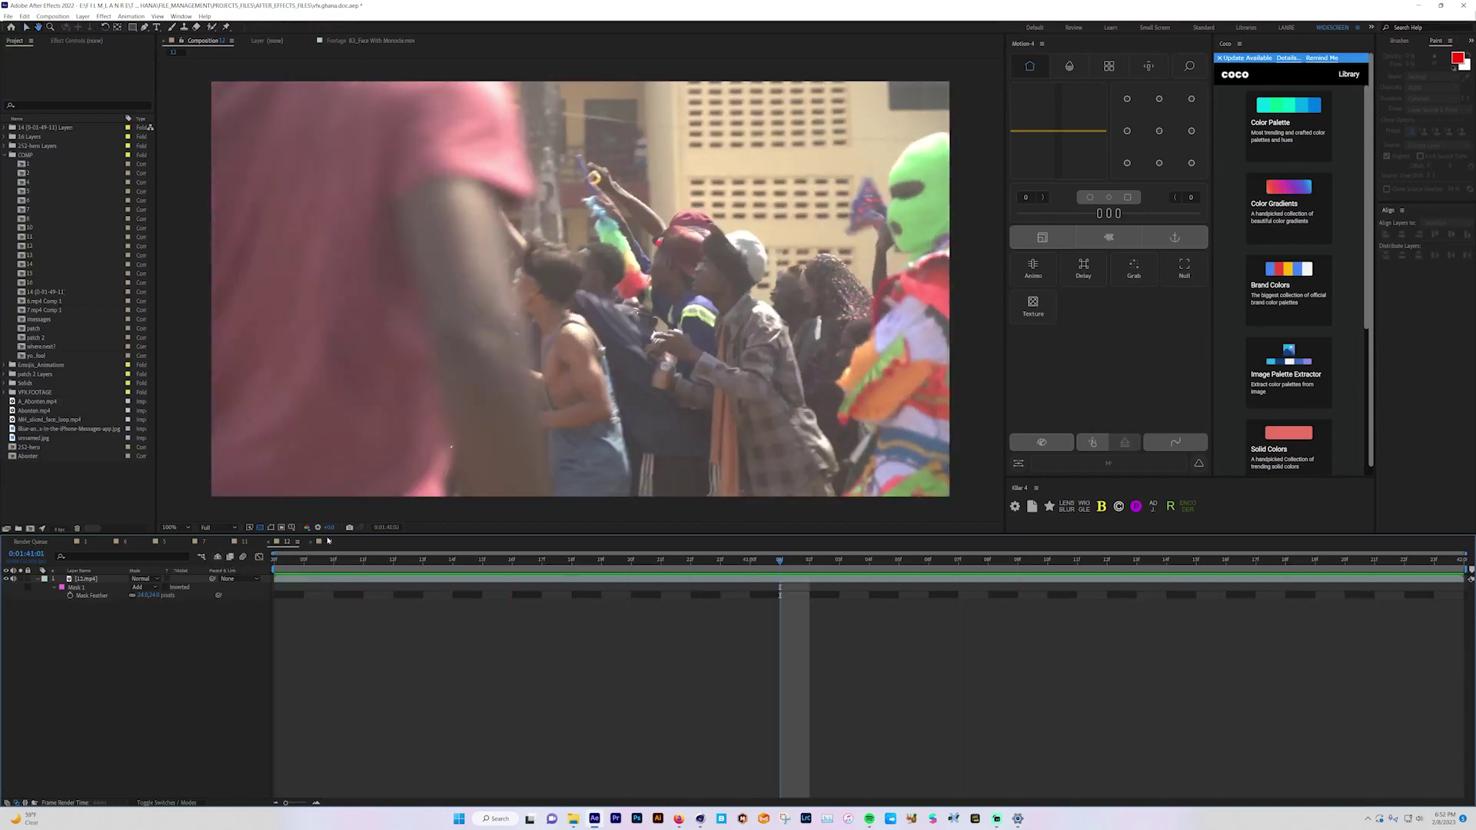
left_click(327, 542)
key("space")
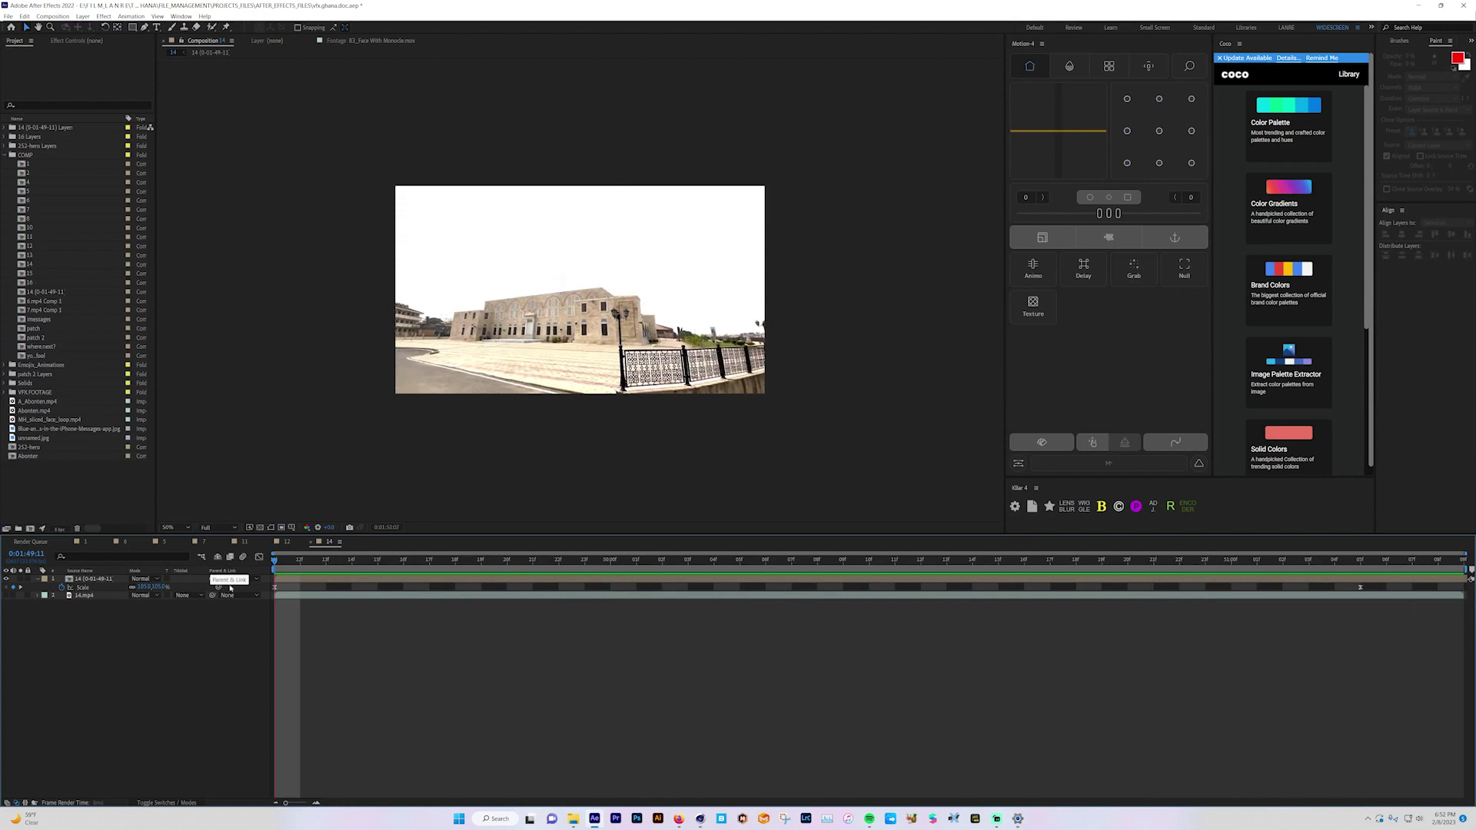
key("space")
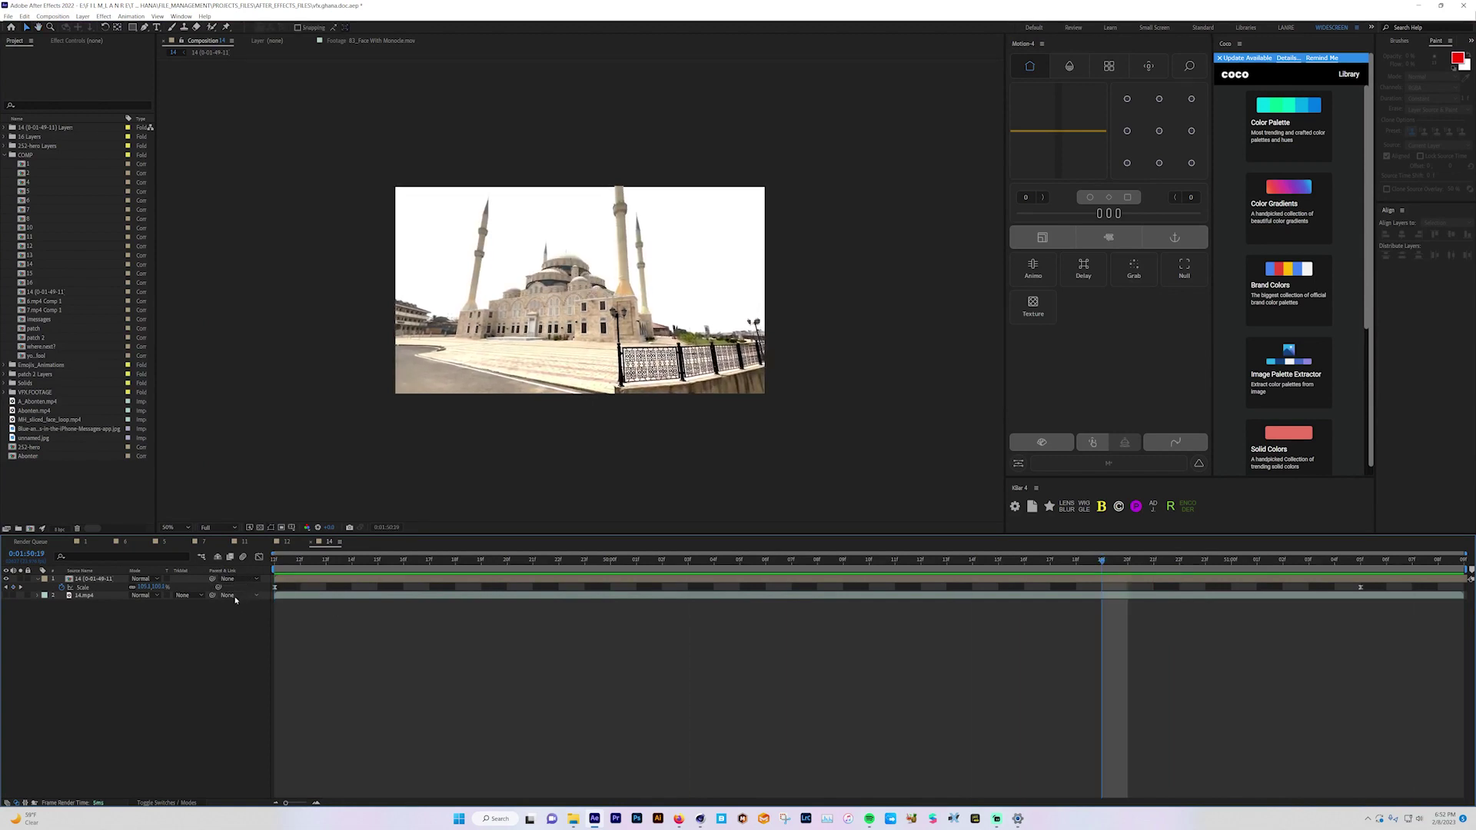
key("space")
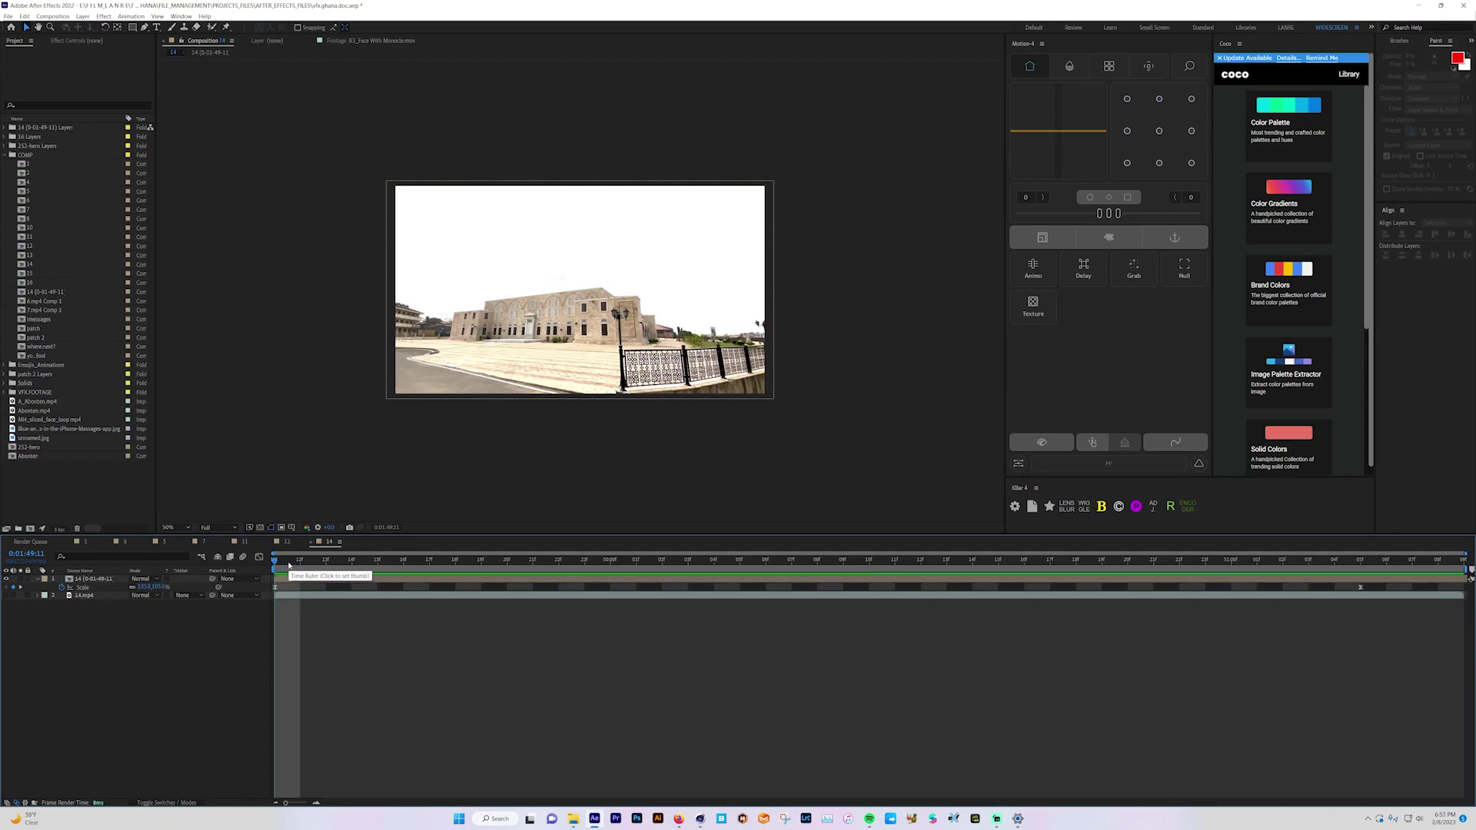
key("Page_Down")
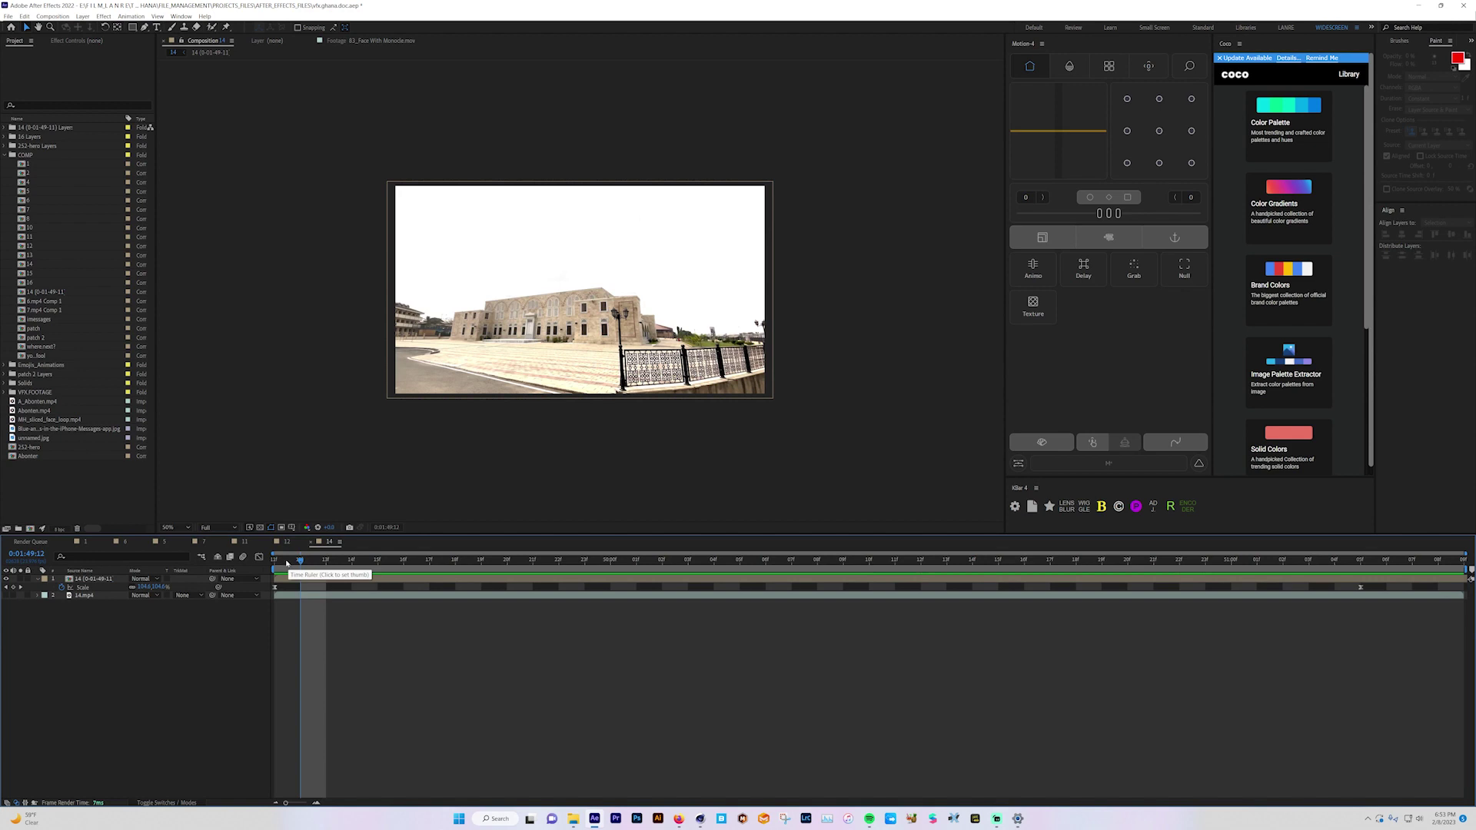
left_click(273, 562)
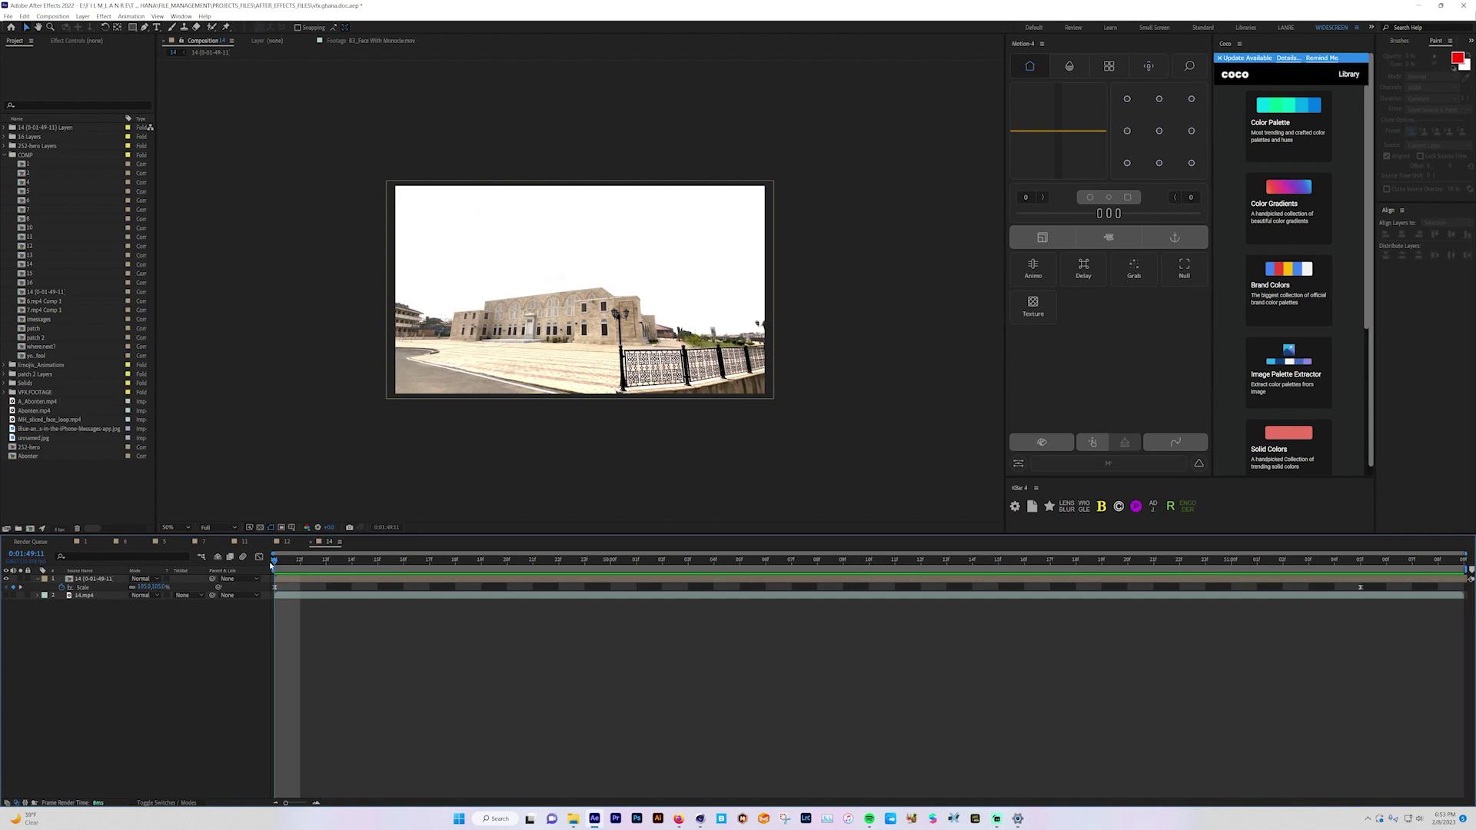
key("slash")
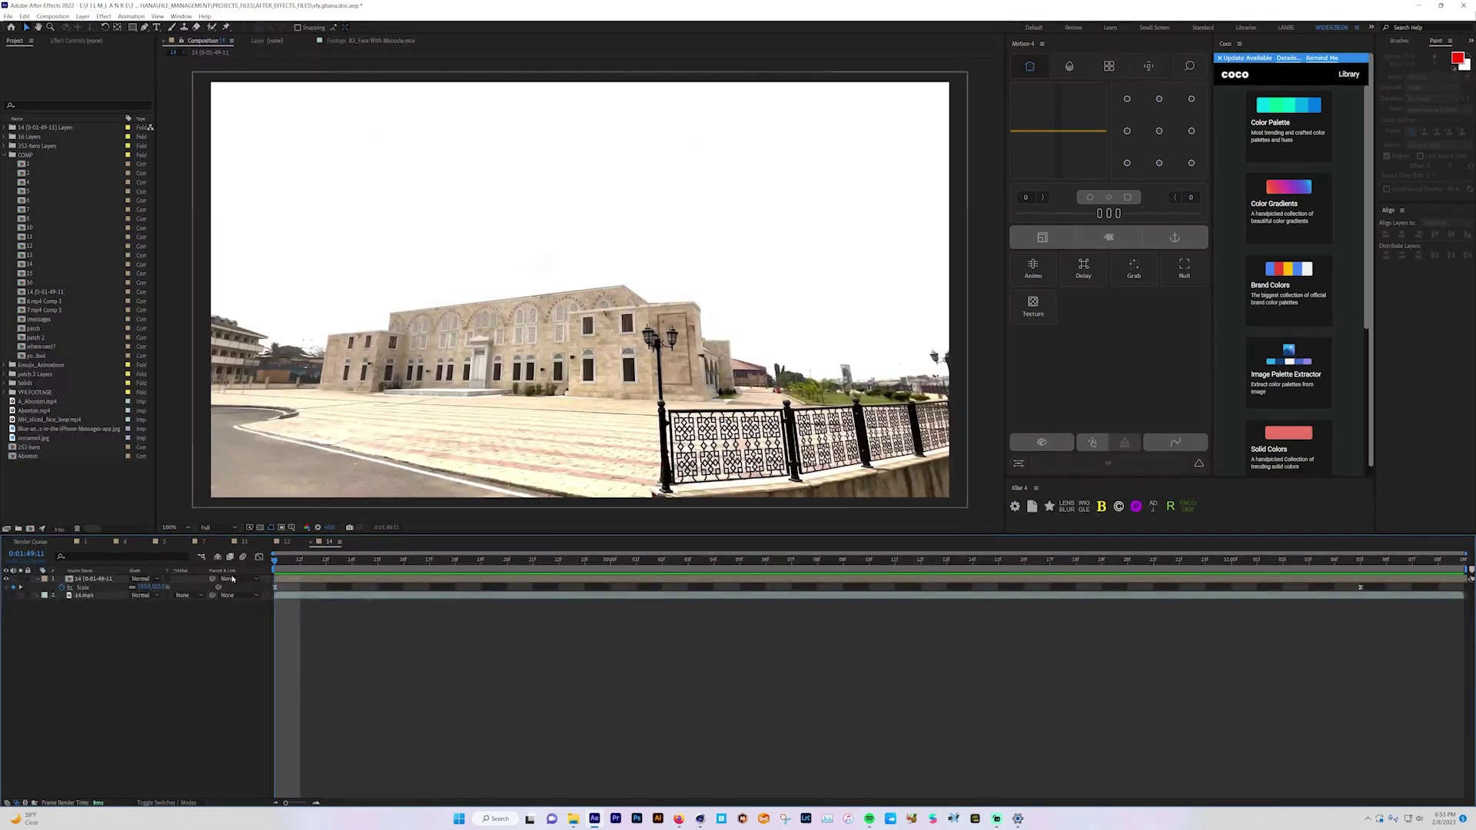
left_click(302, 562)
left_click_drag(303, 563, 389, 566)
left_click(365, 565)
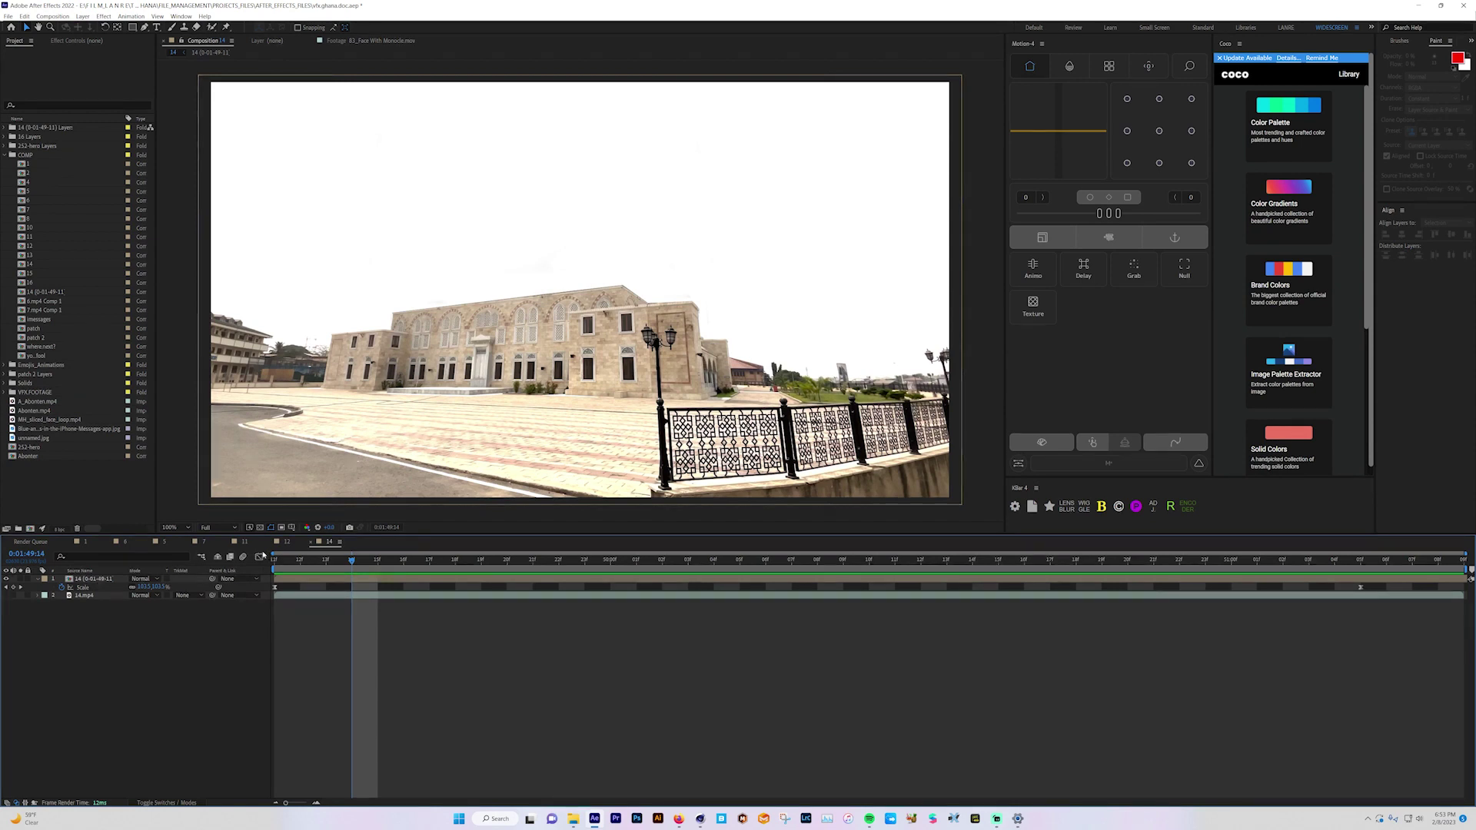
left_click(92, 580)
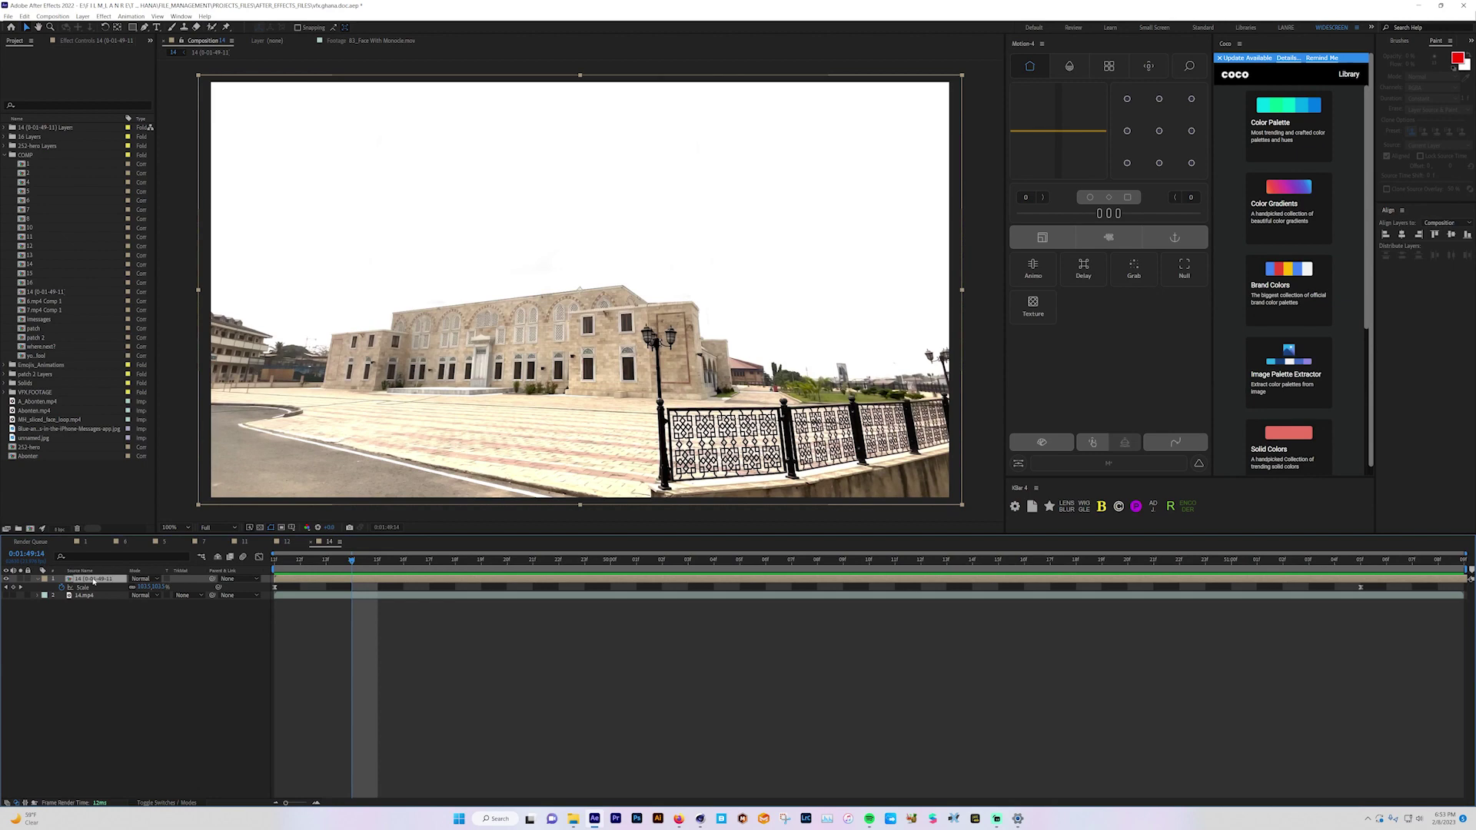
double_click(92, 580)
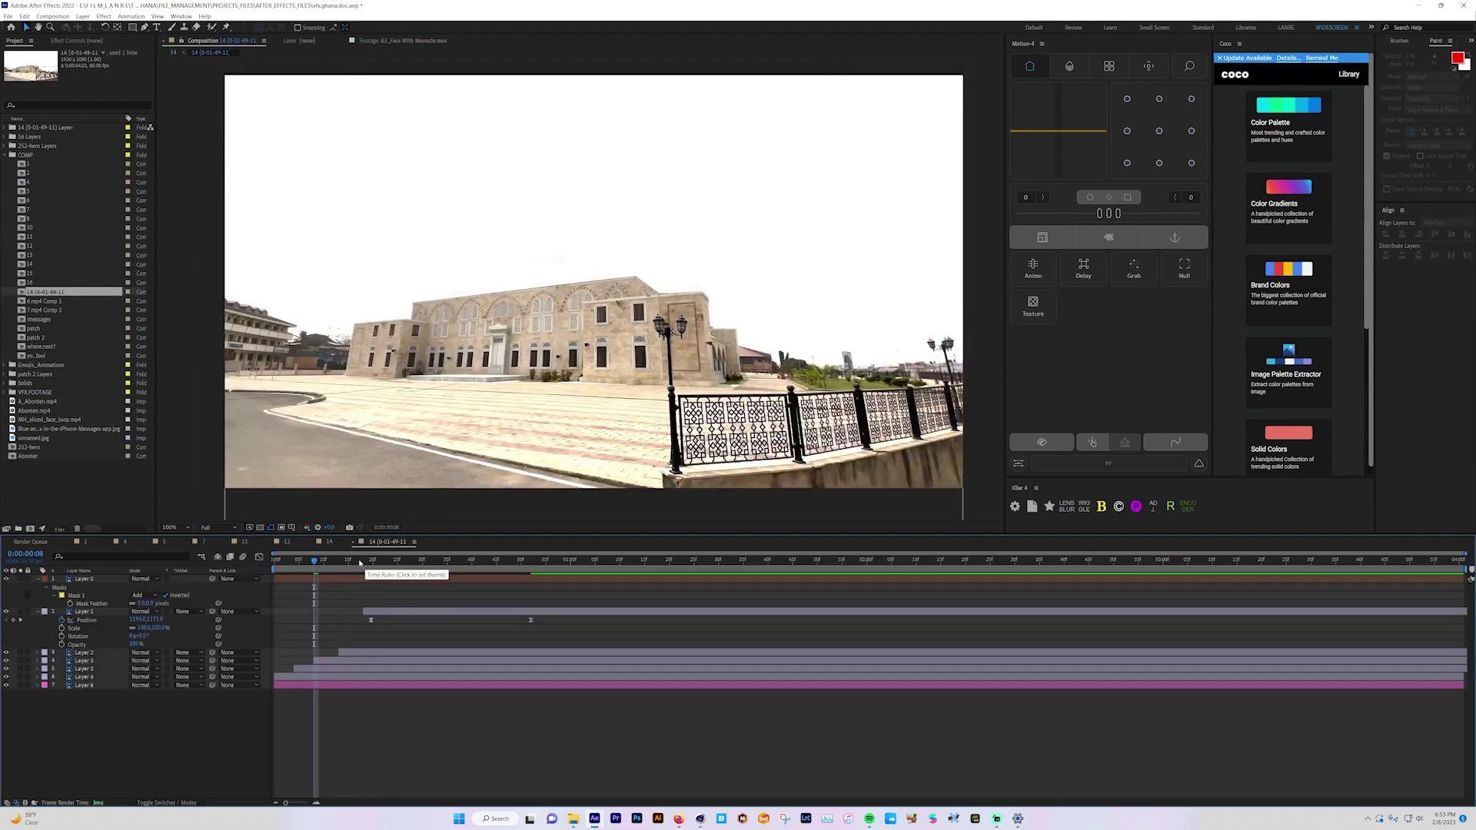
left_click_drag(359, 563, 402, 615)
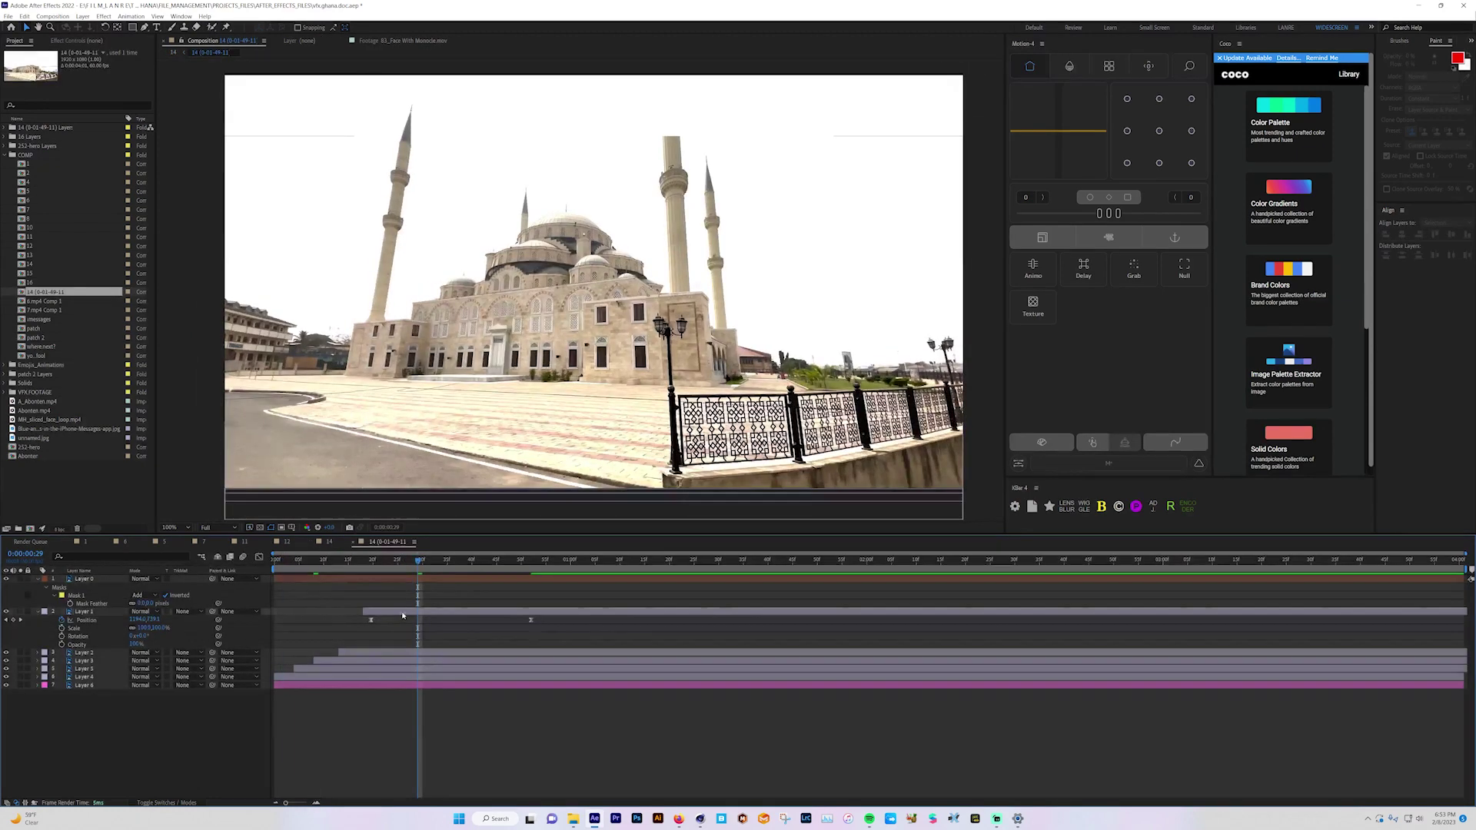
left_click(402, 615)
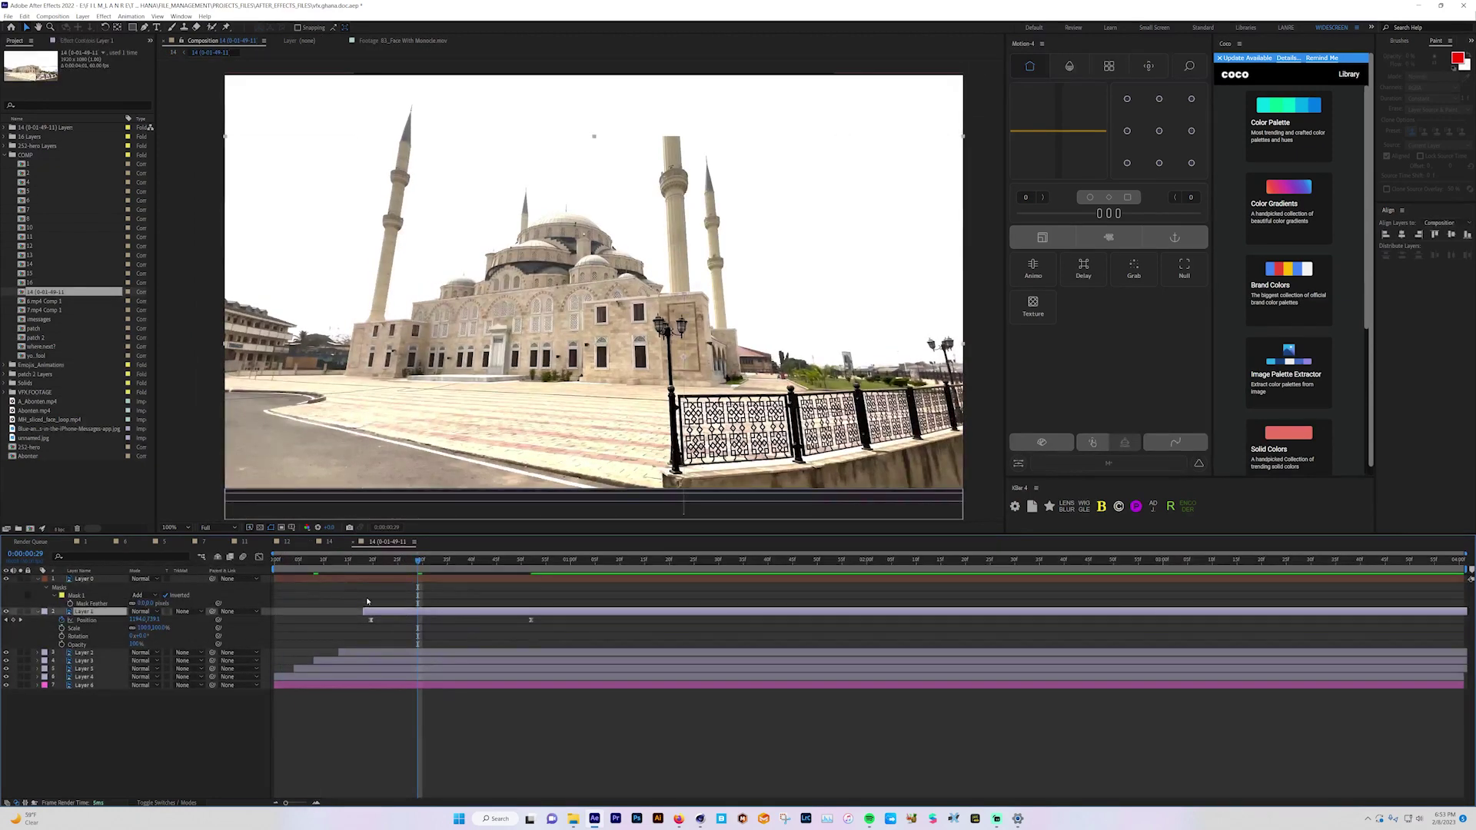
left_click(92, 580)
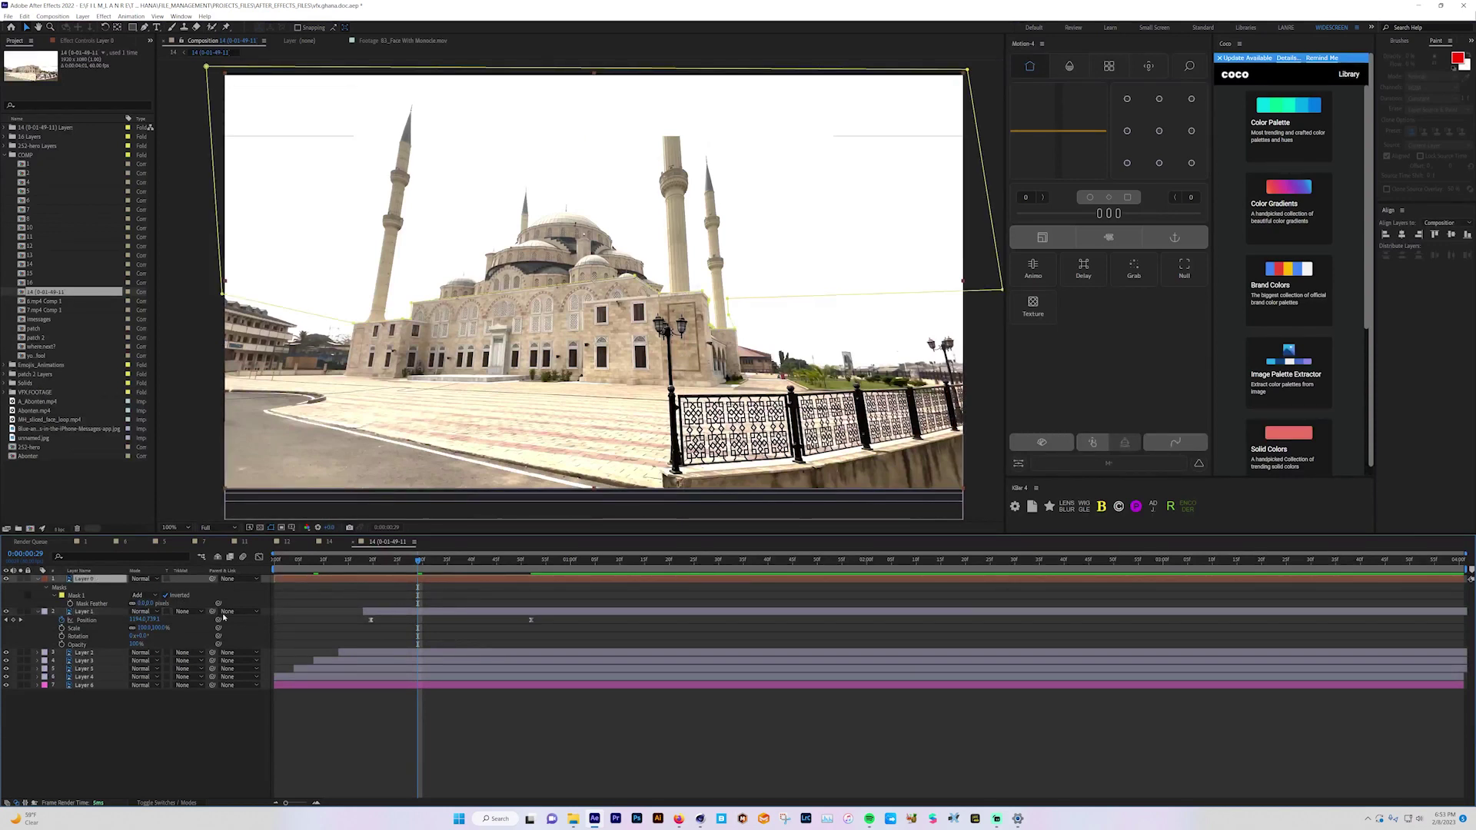
left_click(328, 542)
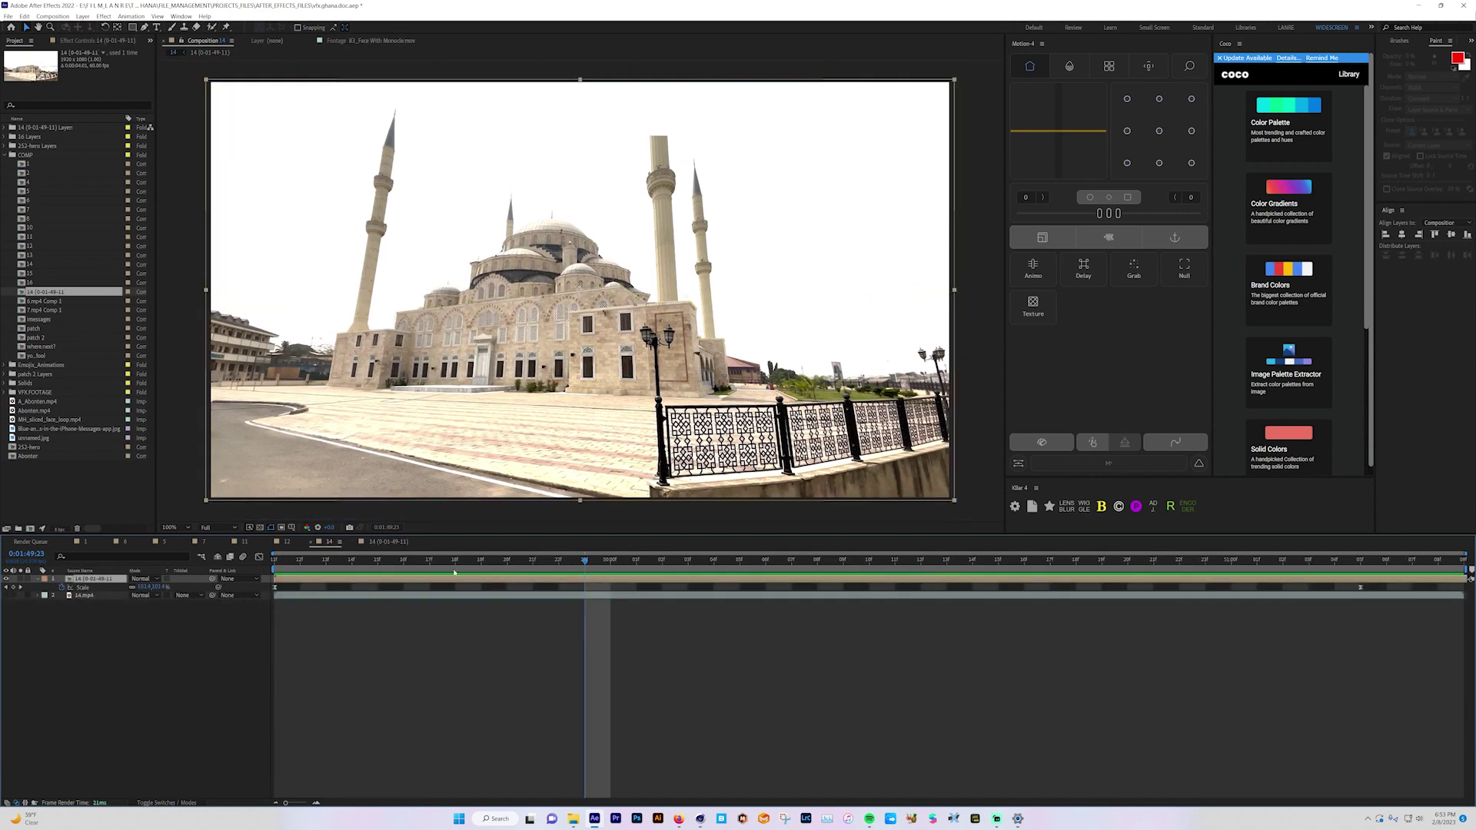
left_click(89, 597)
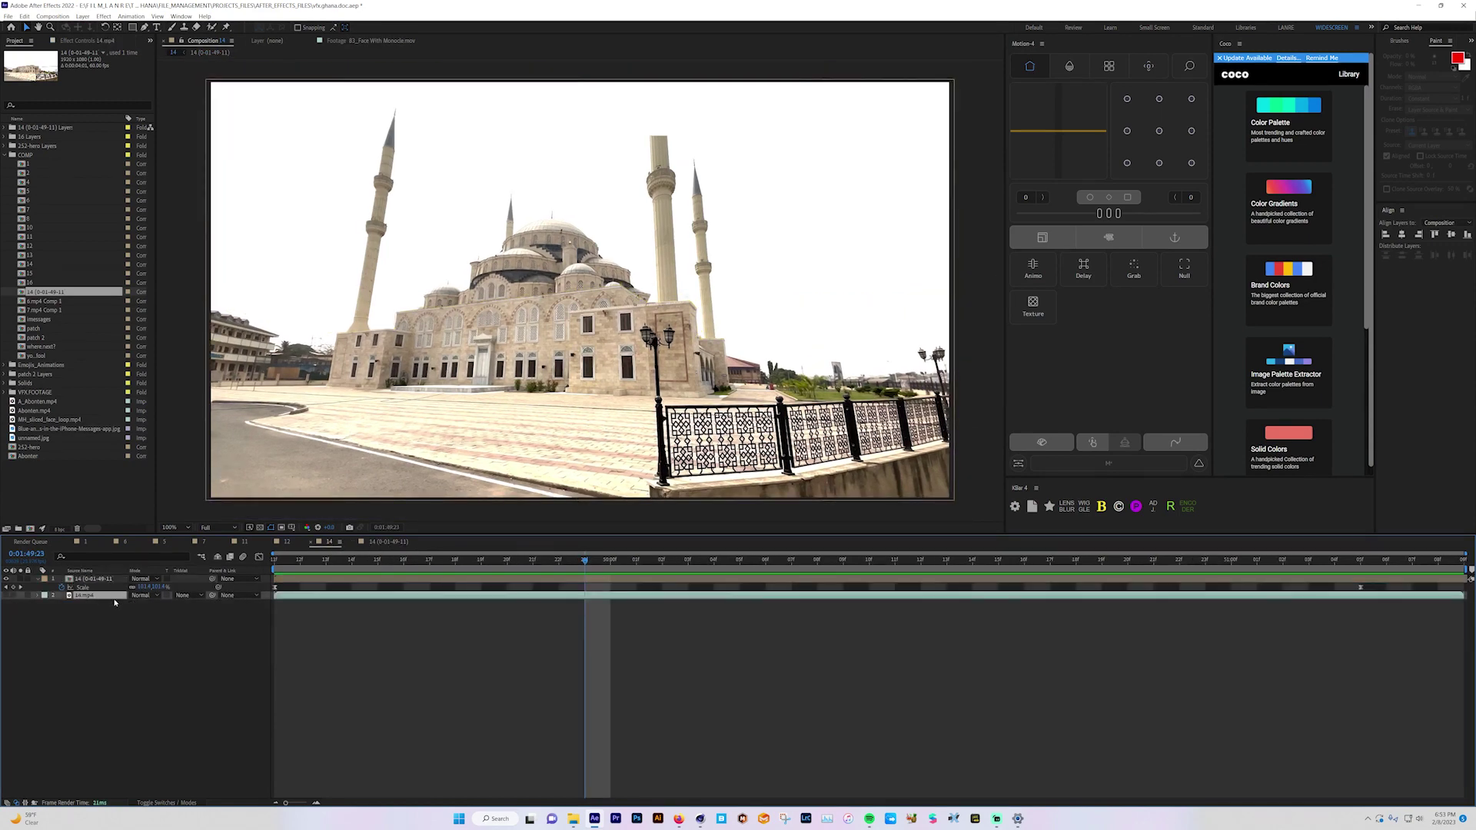
left_click(376, 561)
left_click_drag(359, 569, 642, 598)
key("Home")
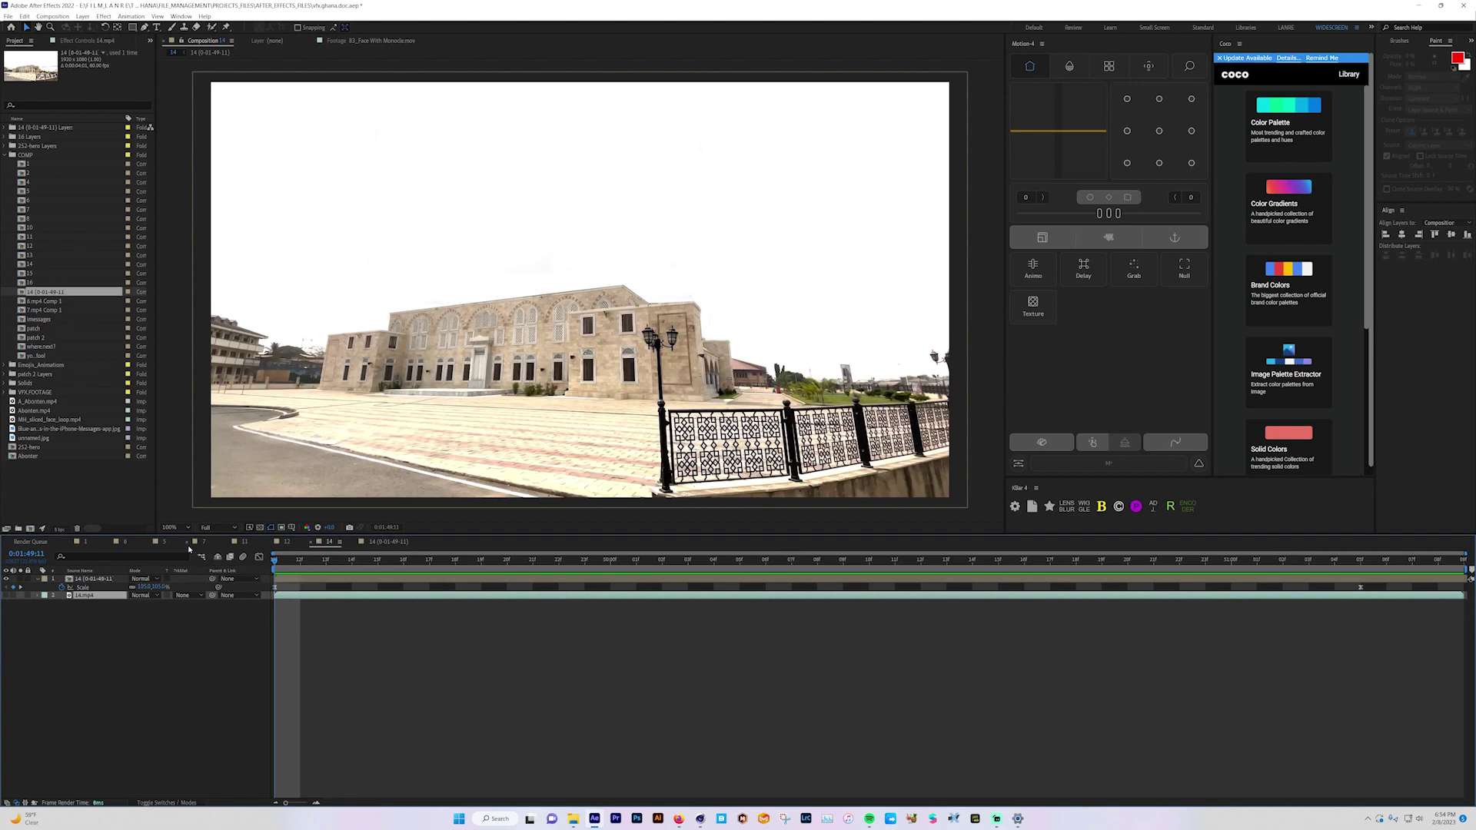
- Reopen the 14 (0-01-49-11) precomp, preview it and deselect Layer 0
left_click(368, 543)
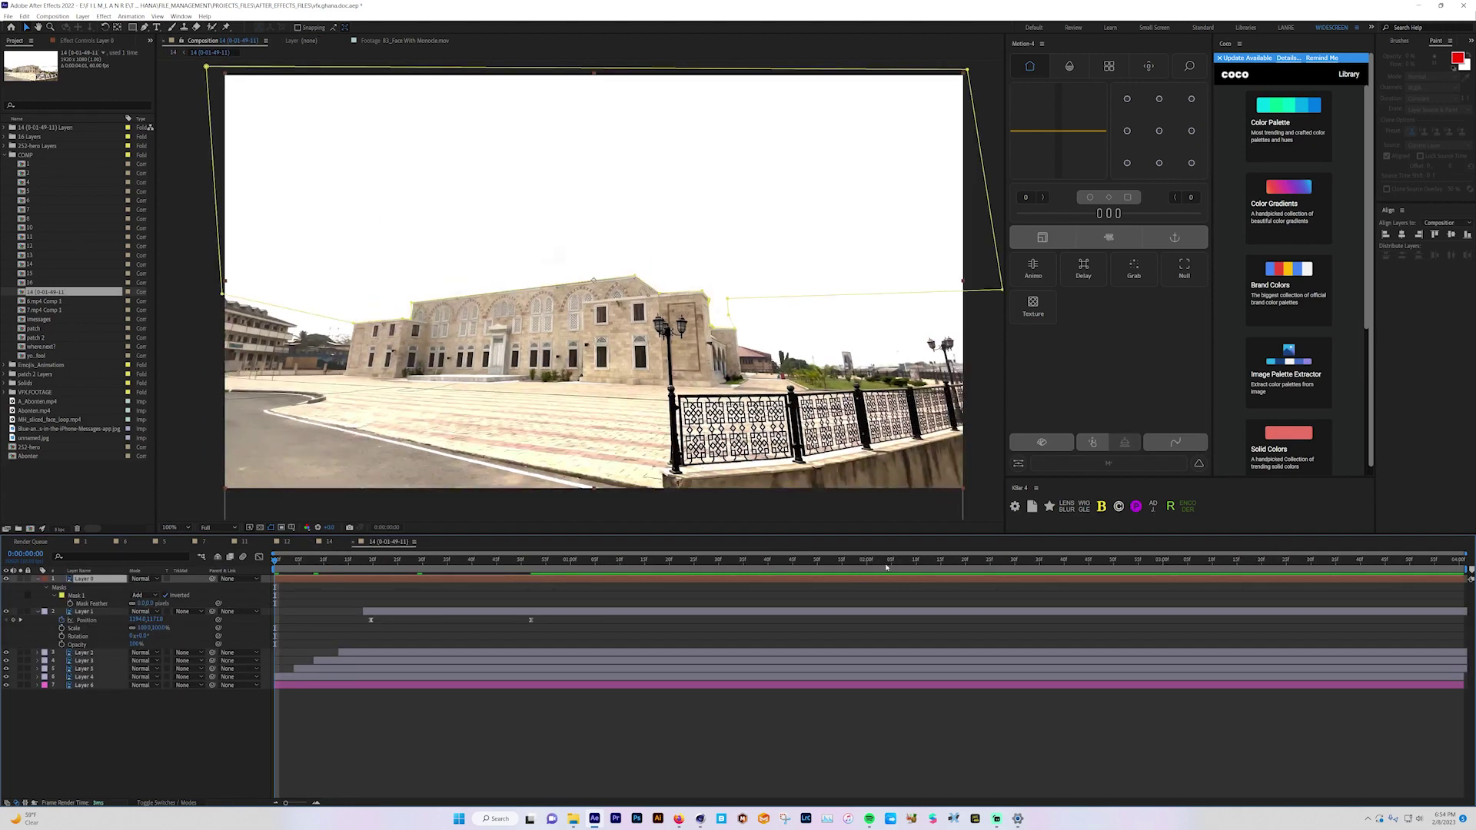
key("space")
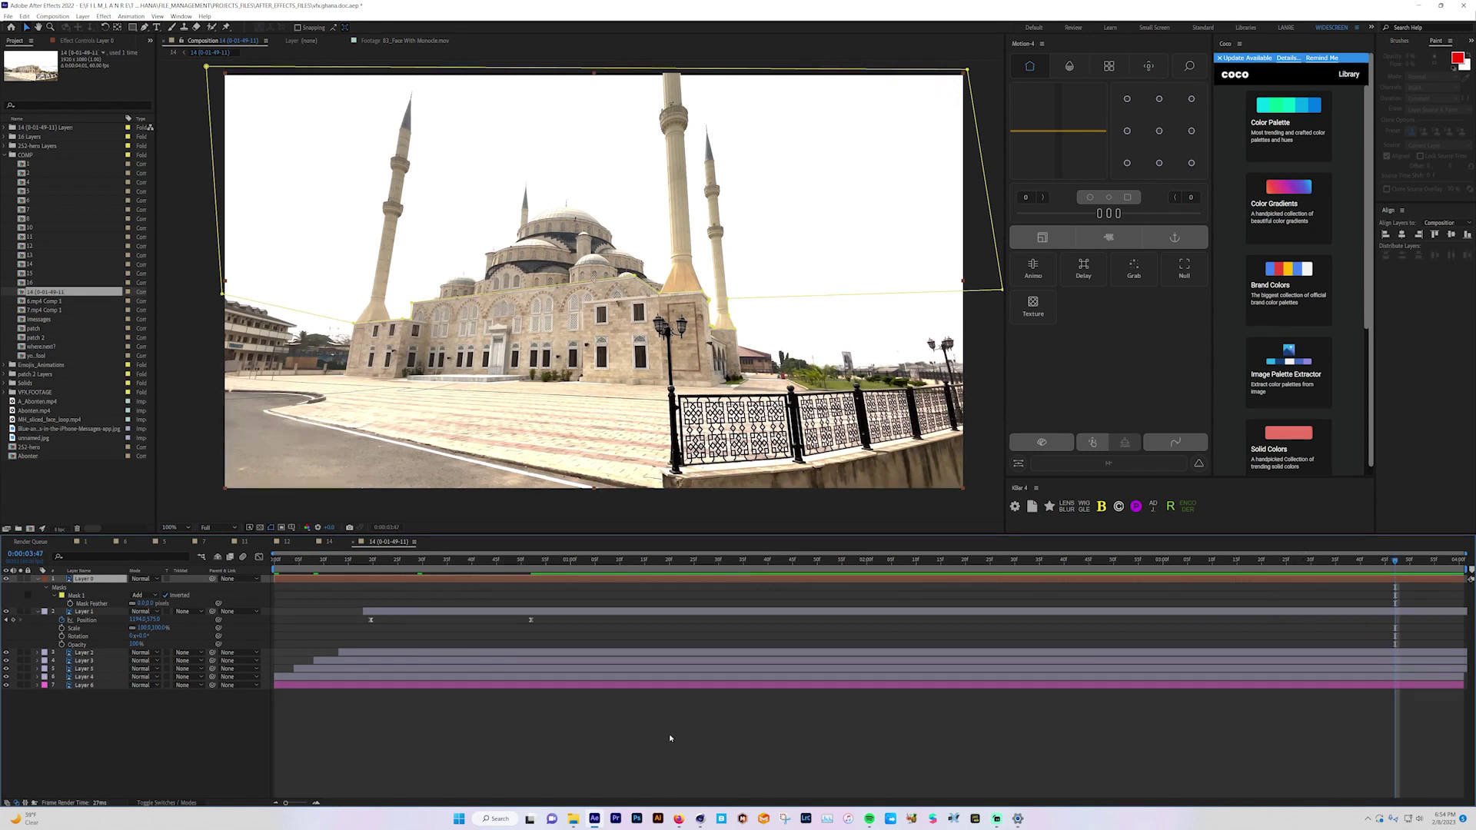
left_click(669, 738)
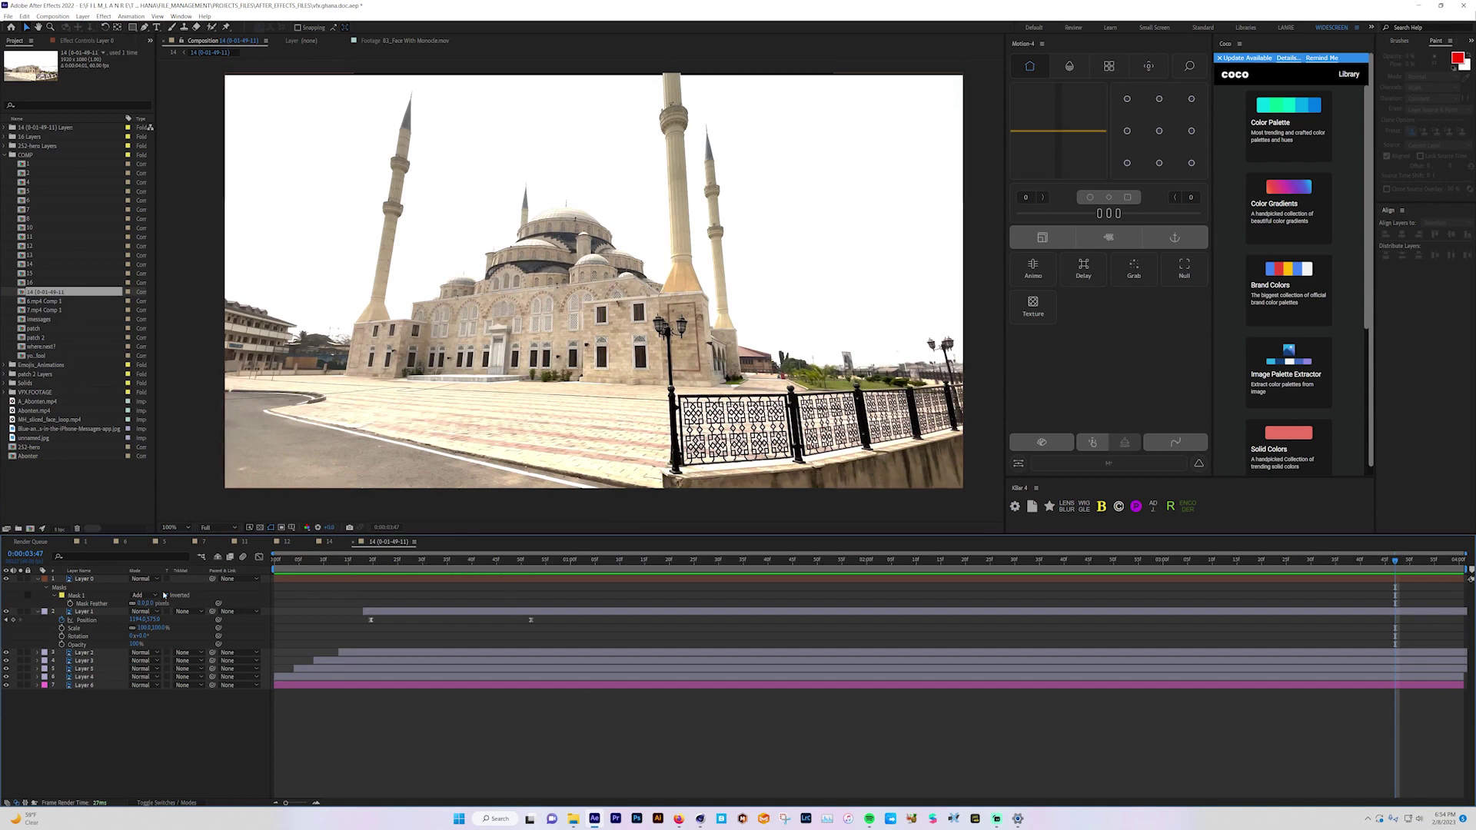
- Collapse Layer 0's mask and Layer 1's transform properties, and solo a layer to check its matte
left_click(38, 579)
left_click(37, 586)
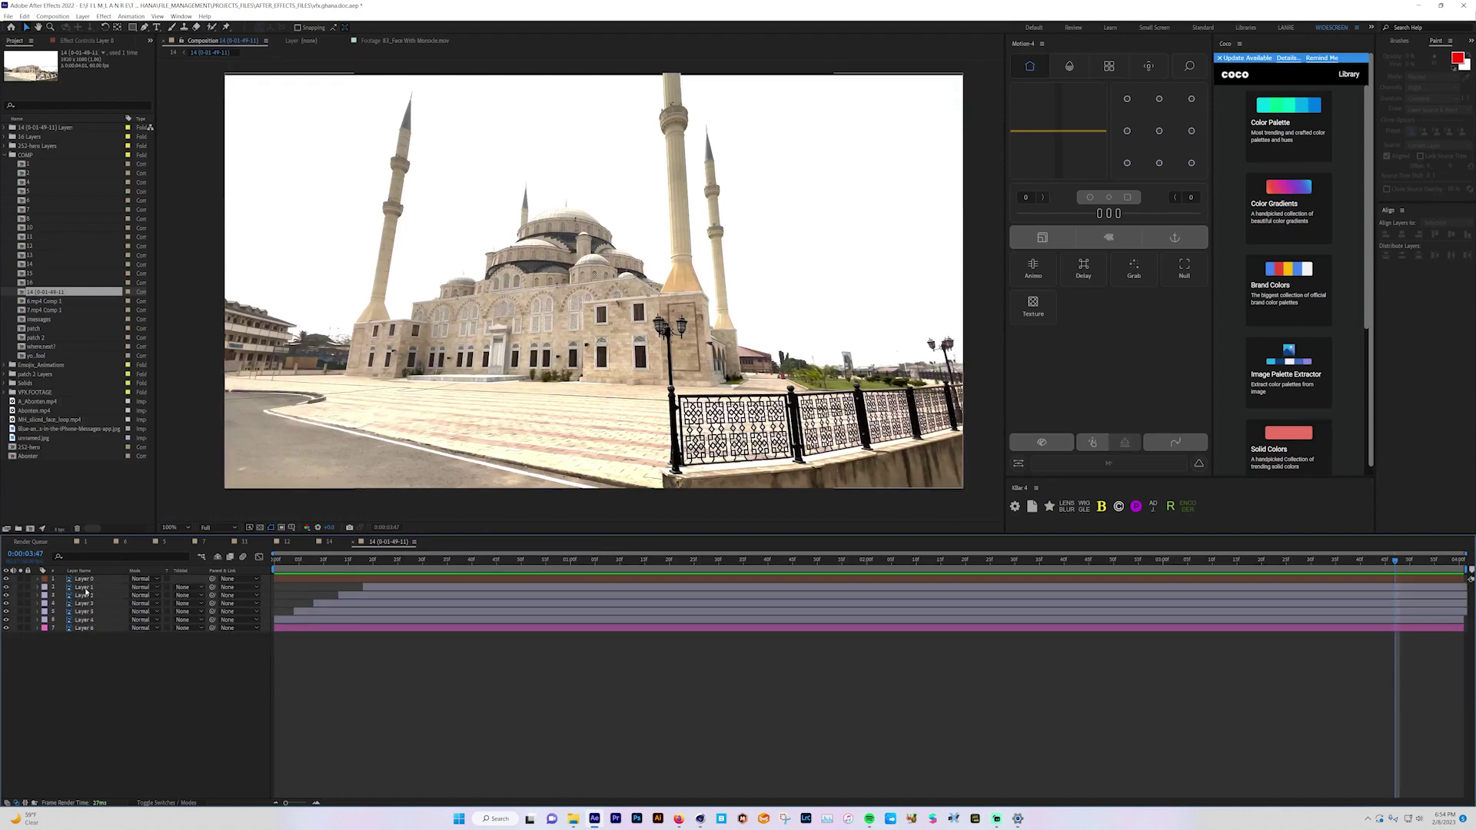
key("ctrl+Up")
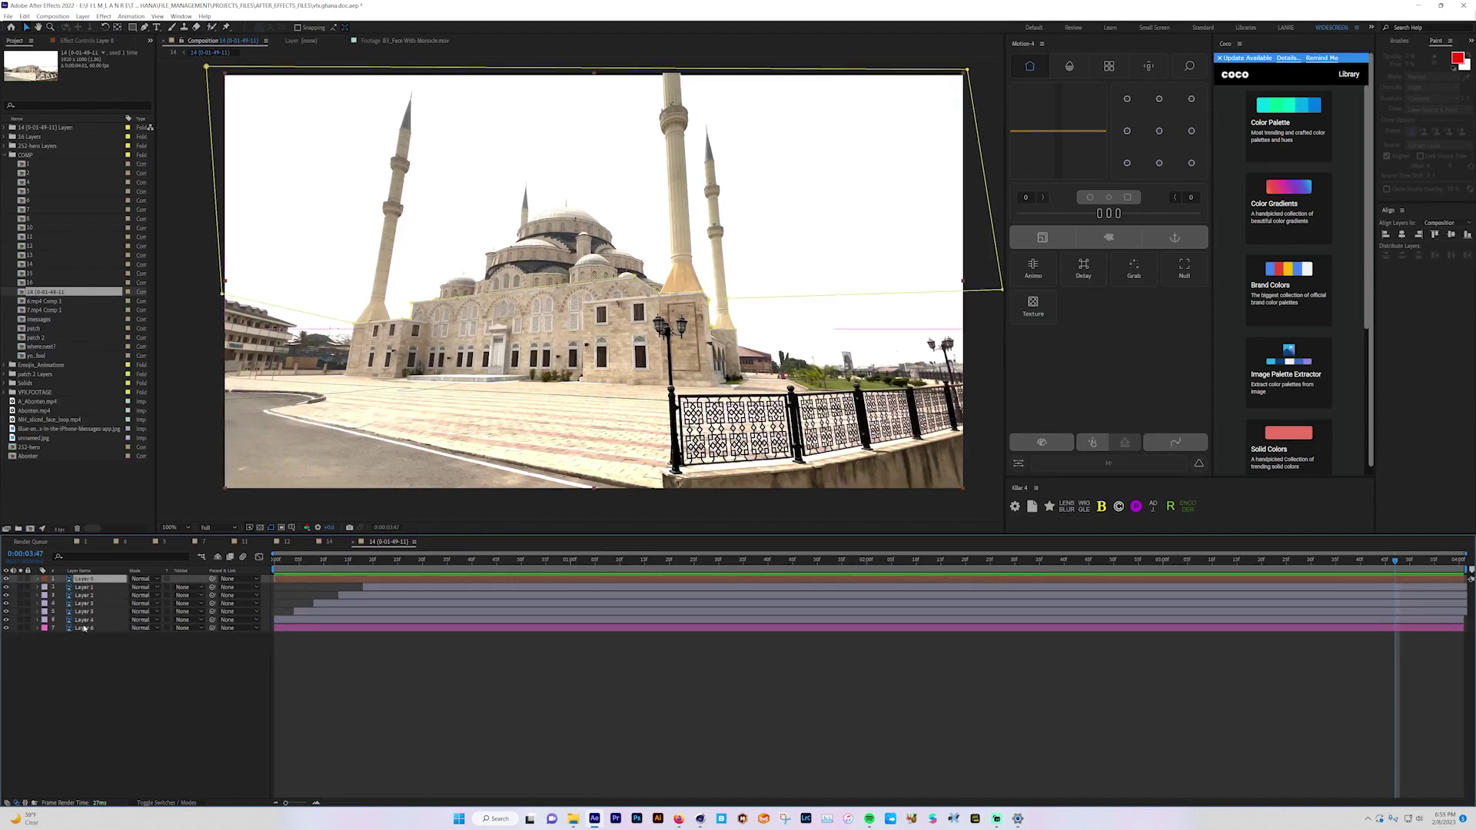
left_click(19, 628)
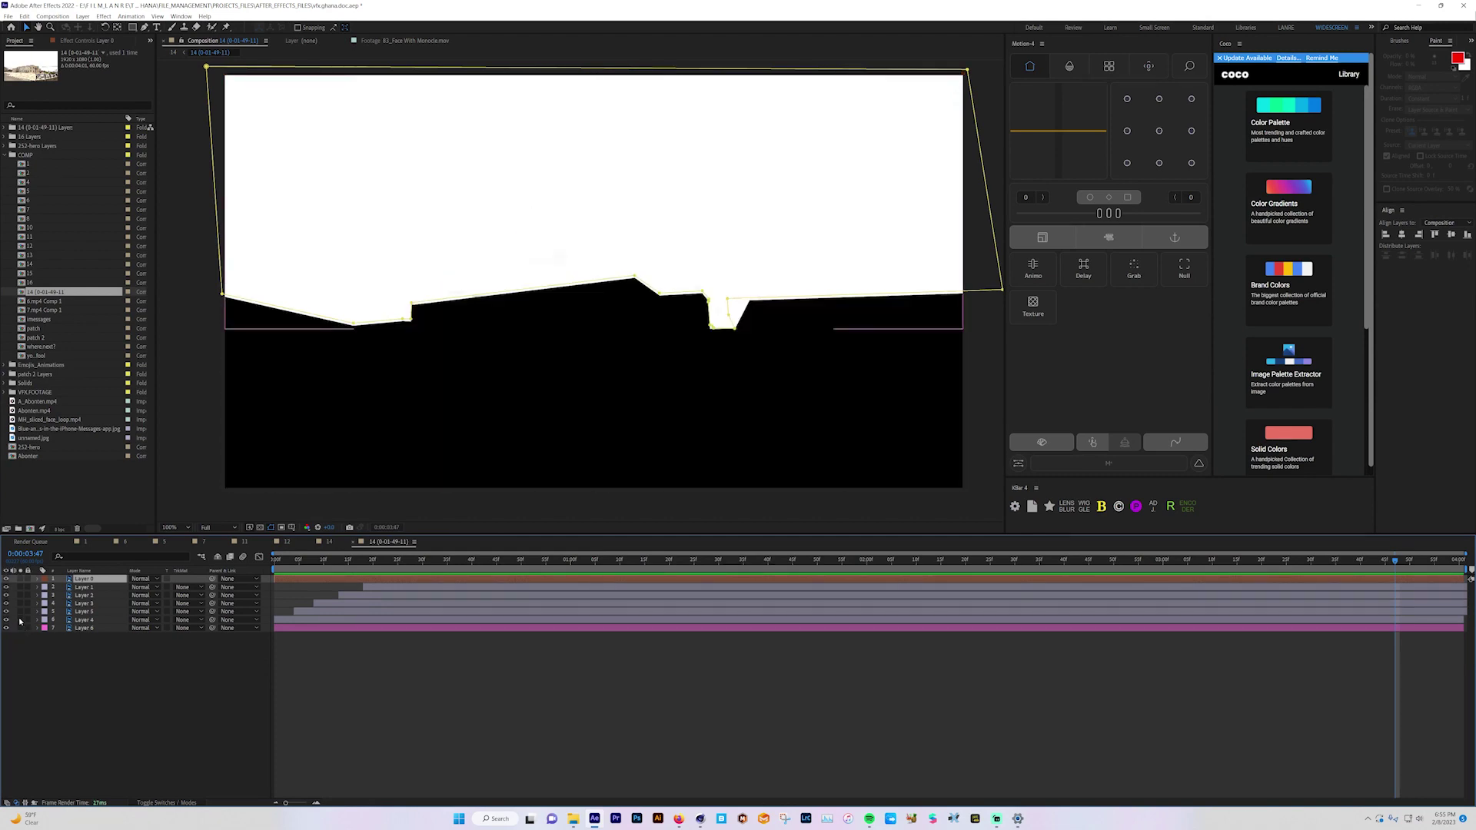
left_click(20, 620)
left_click(53, 685)
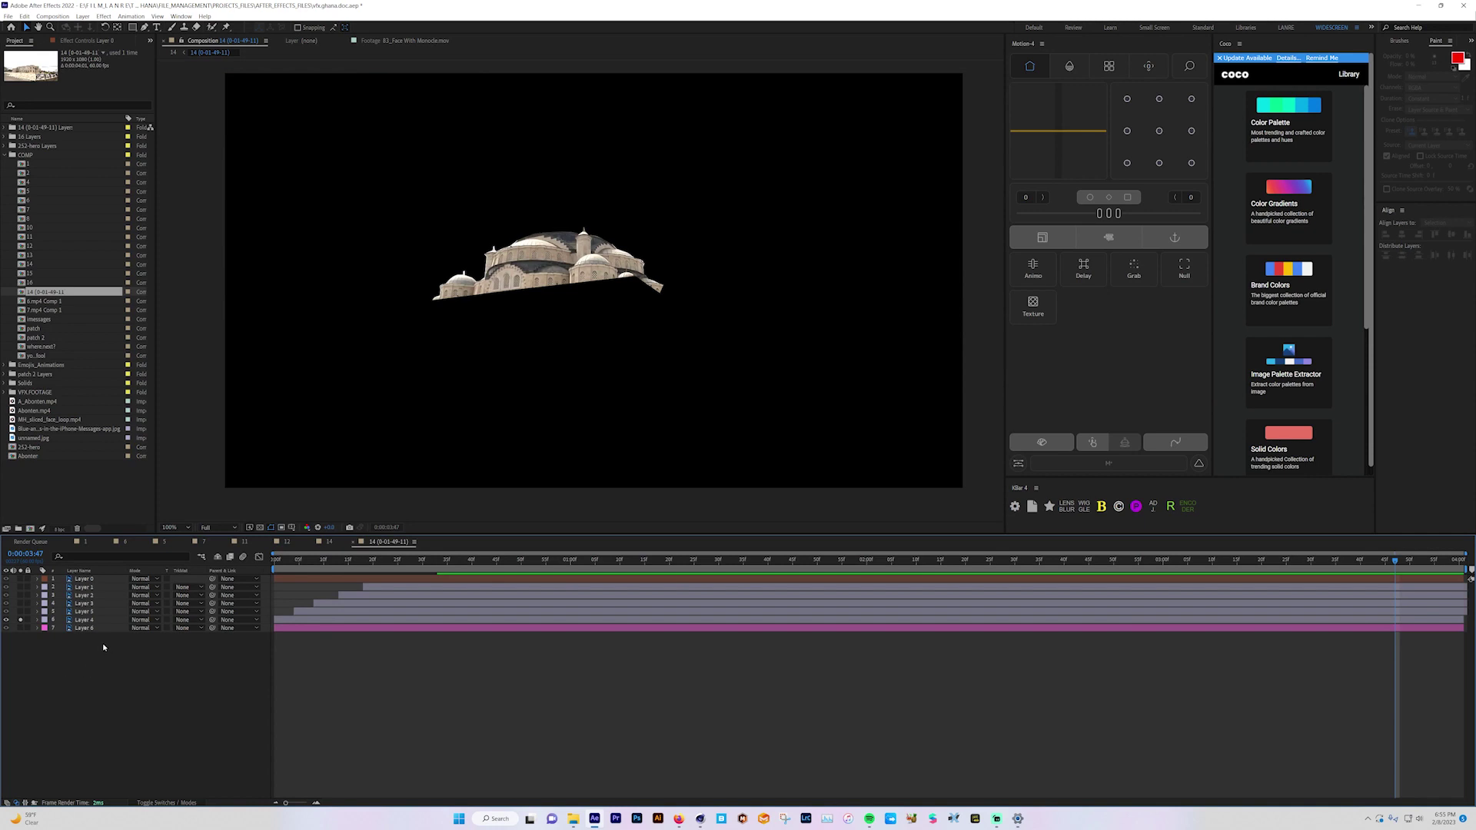
left_click(20, 619)
- Solo the dome, minaret and Layer 0 building pieces one at a time, then unsolo all
left_click(20, 611)
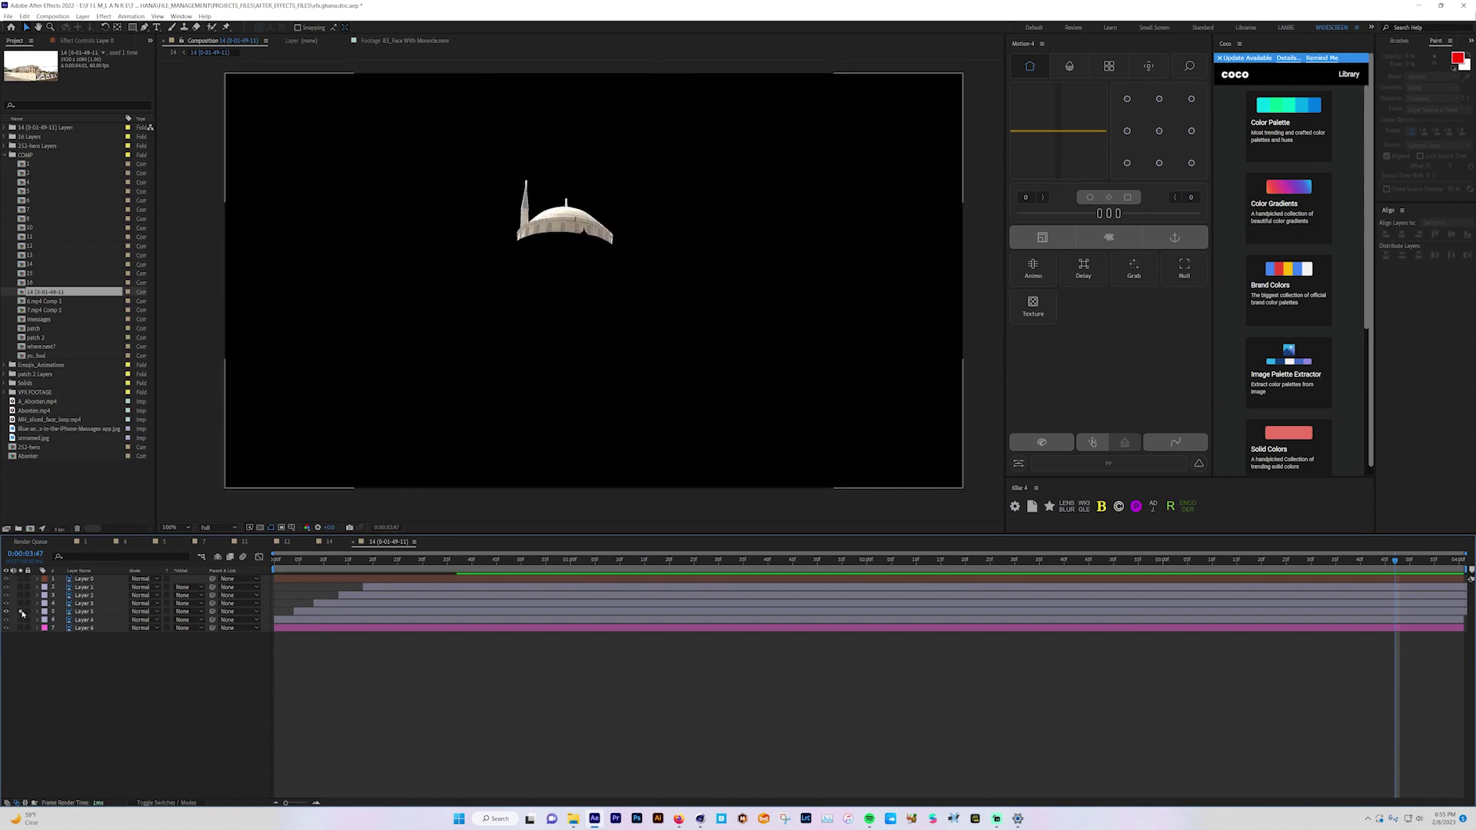
left_click(21, 611)
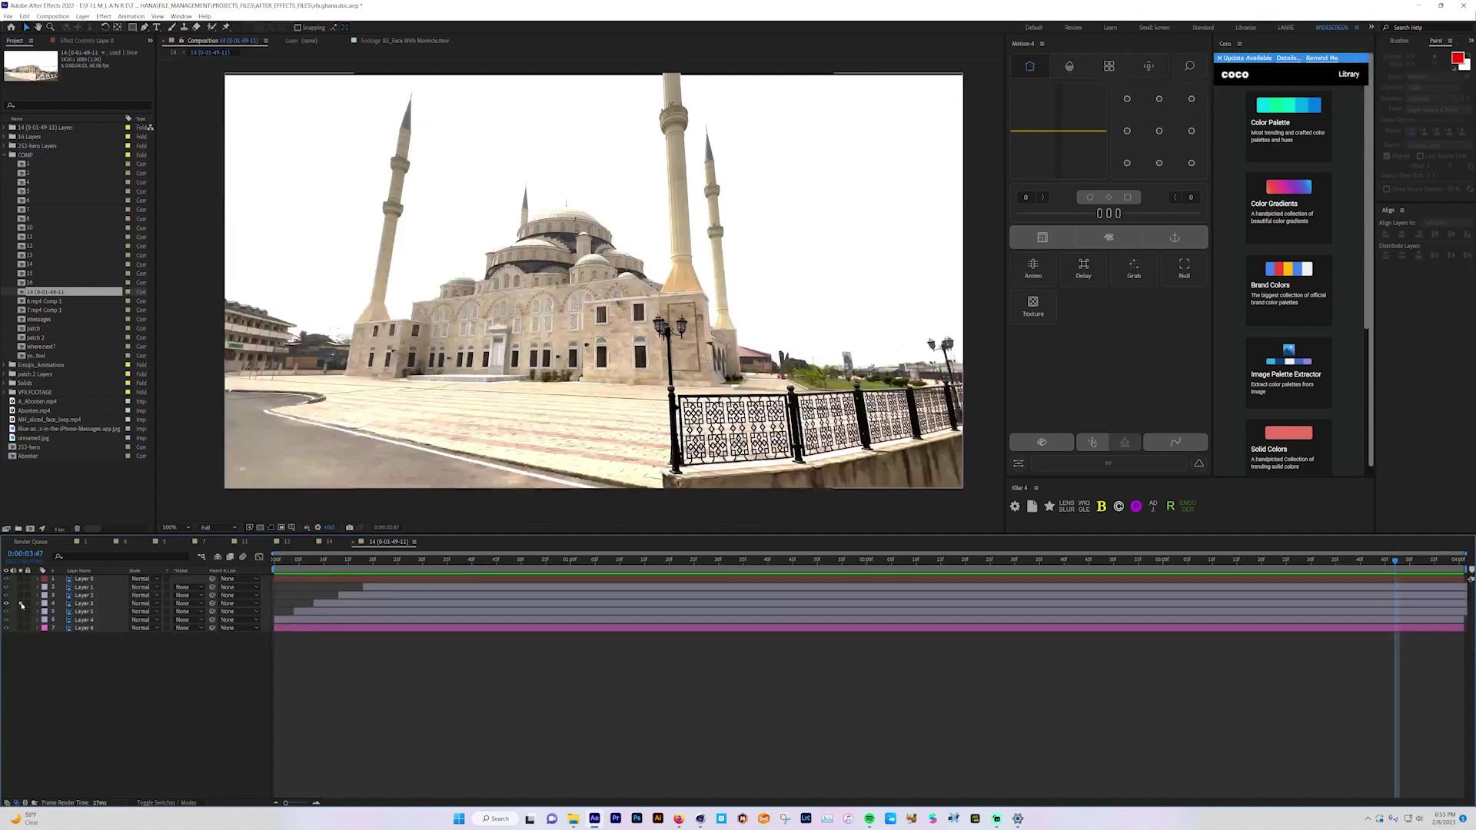
left_click(21, 604)
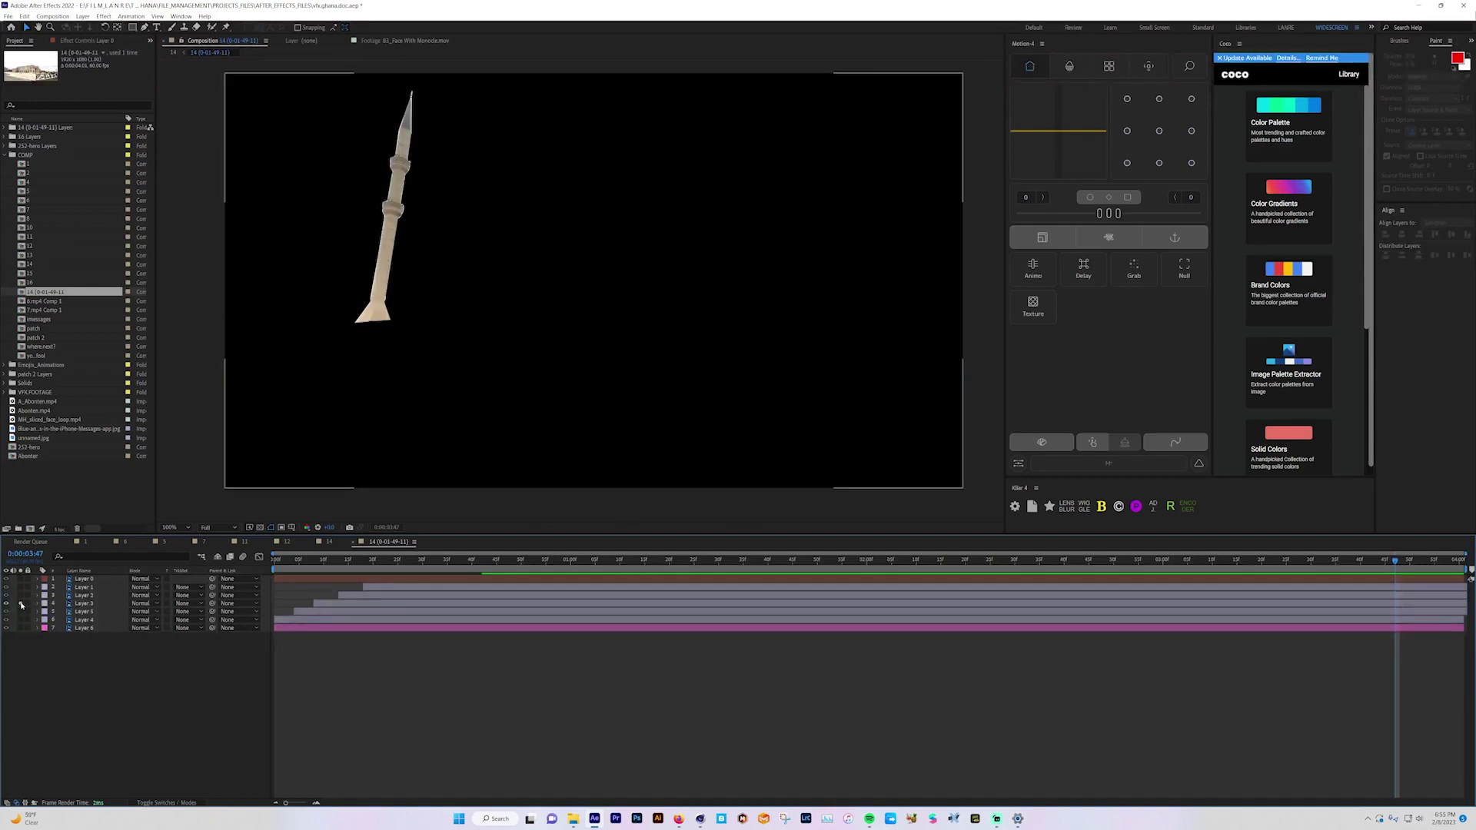
left_click(20, 604)
left_click(21, 594)
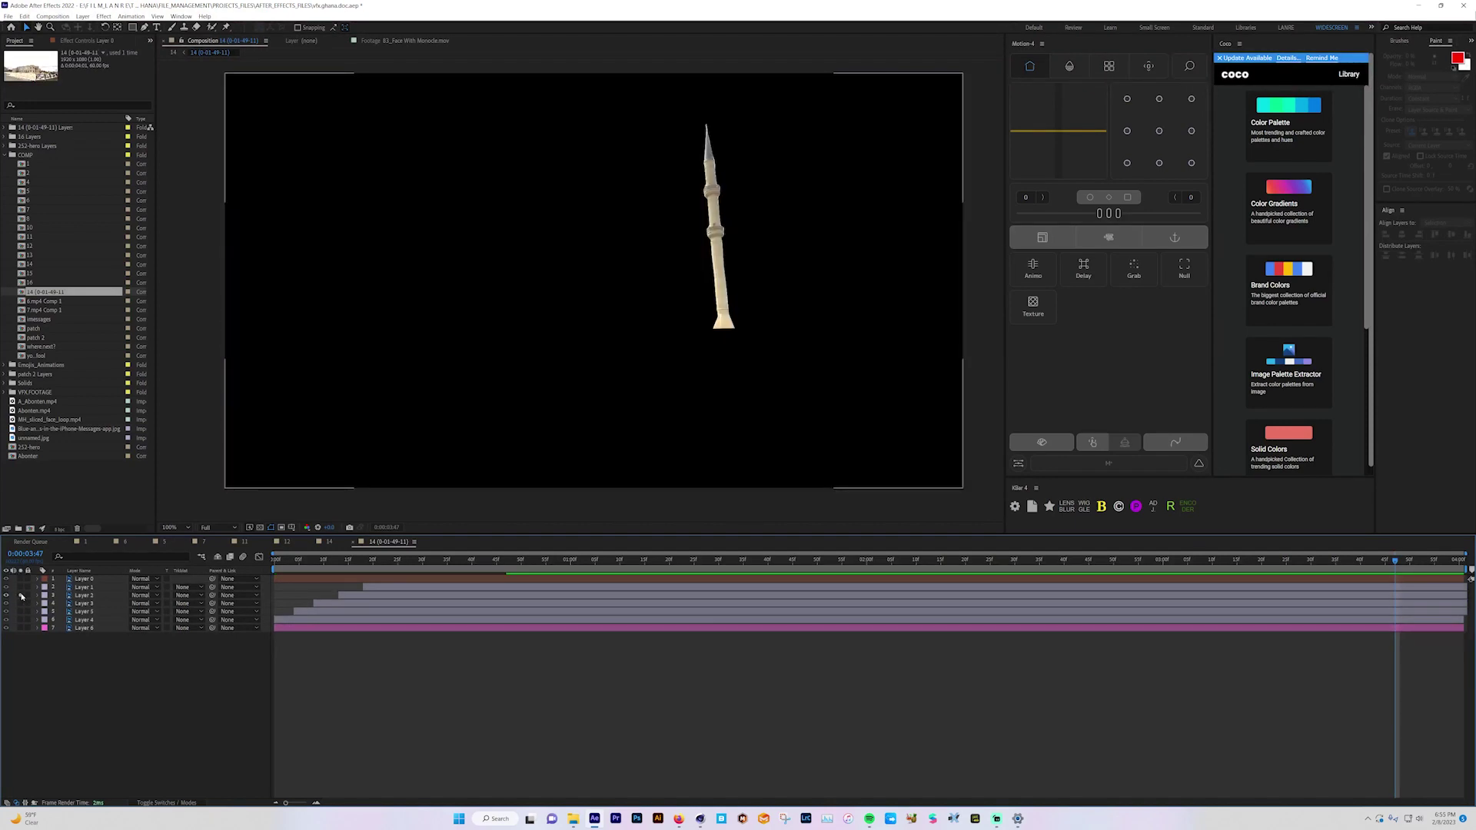
left_click(22, 595)
left_click(20, 587)
left_click(21, 587)
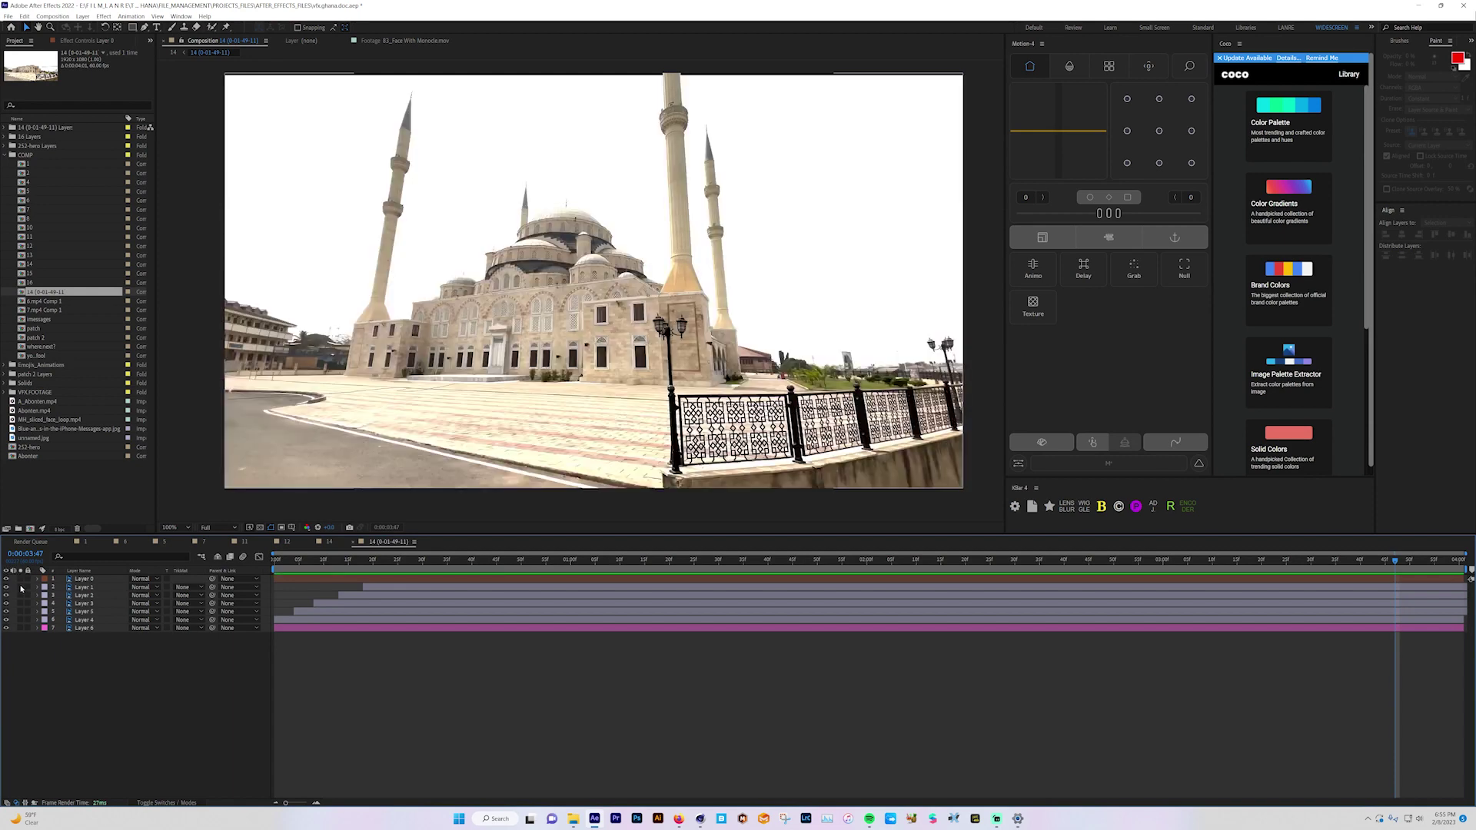
left_click(20, 578)
left_click(21, 579)
left_click(21, 579)
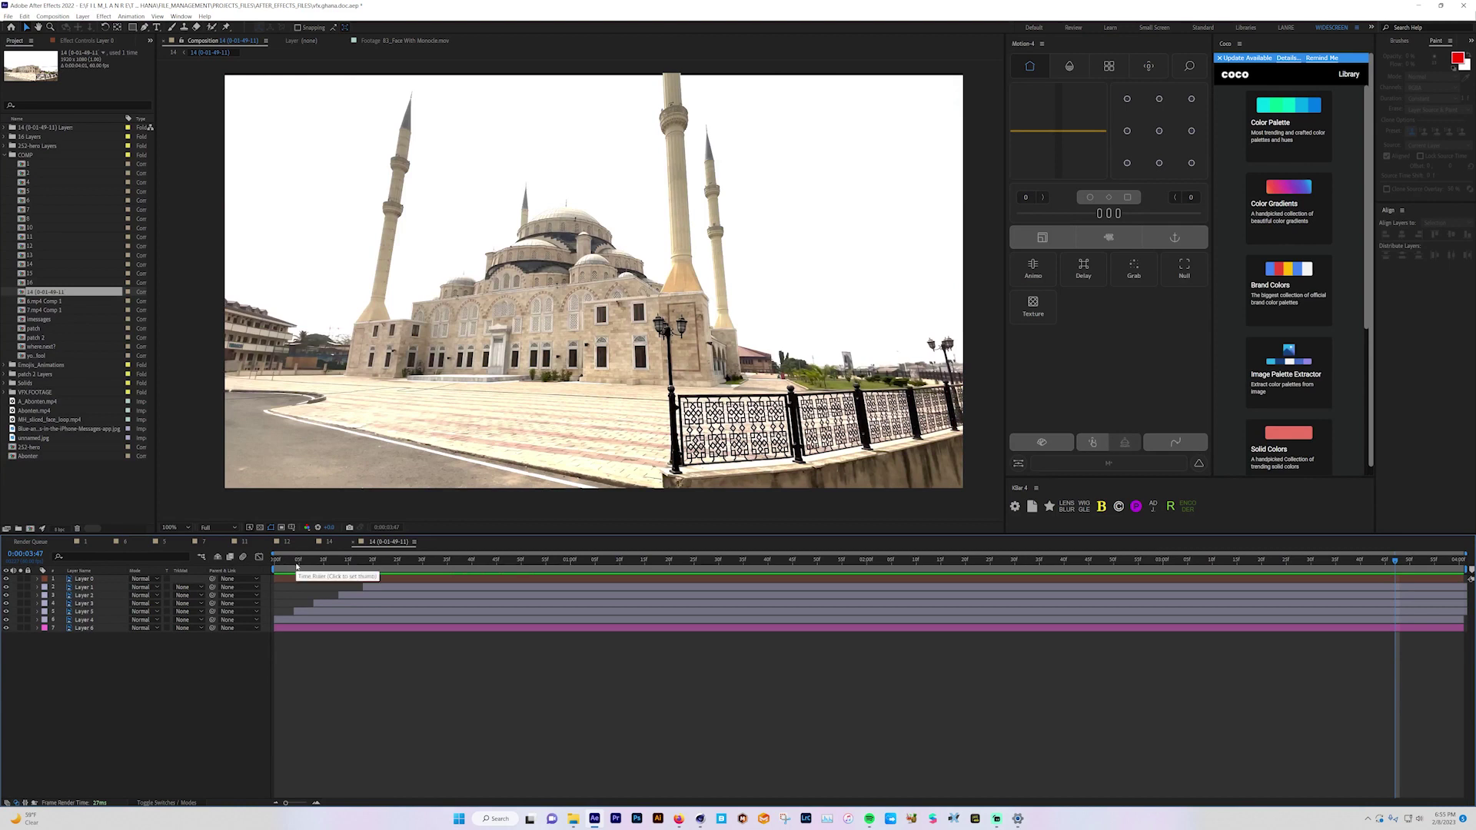
left_click_drag(296, 566, 495, 558)
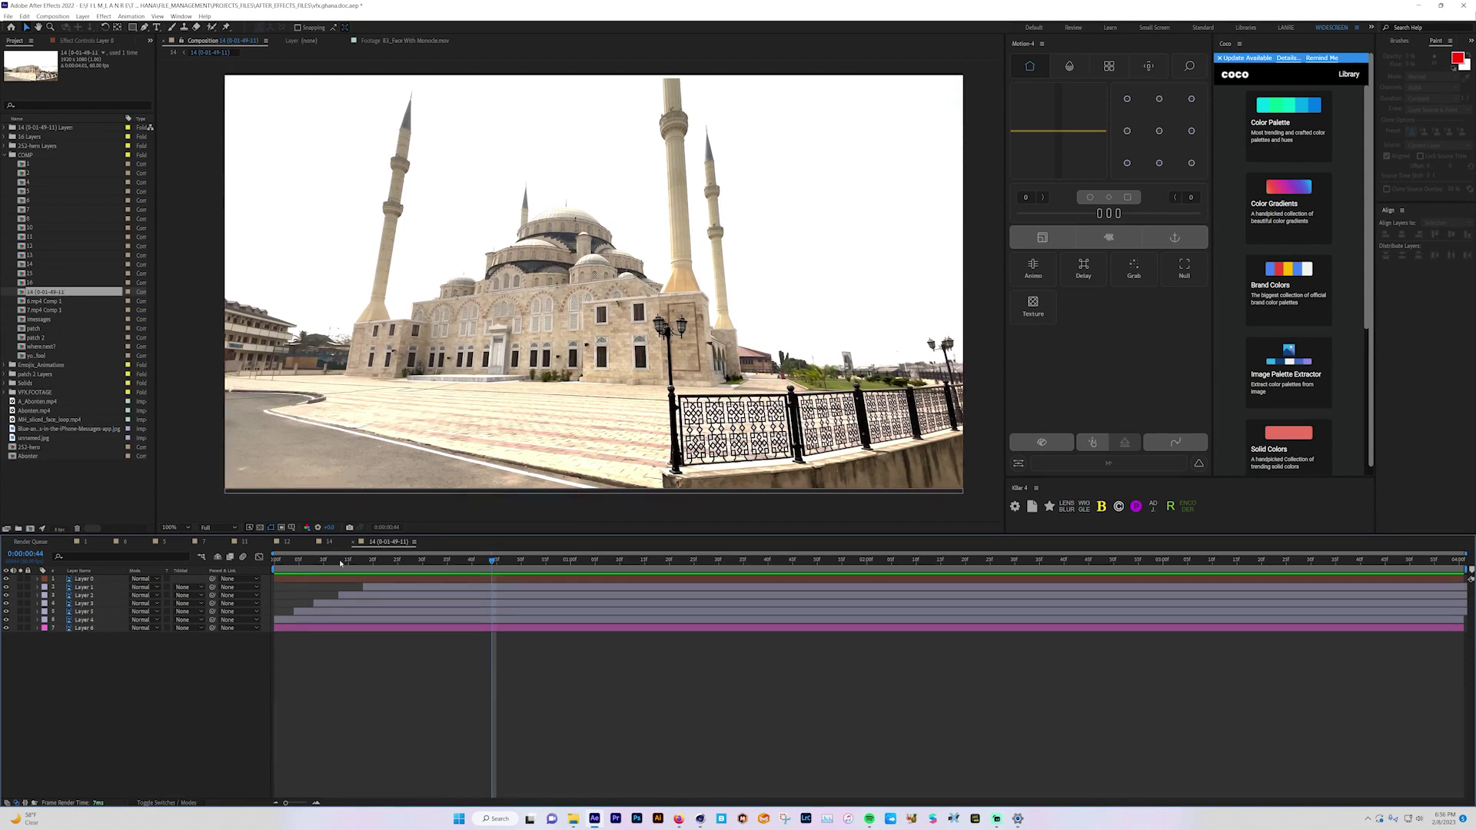
- Go to an earlier frame and inspect the bounds of Layers 0, 1, 2, 3 and 5
left_click_drag(353, 560, 487, 560)
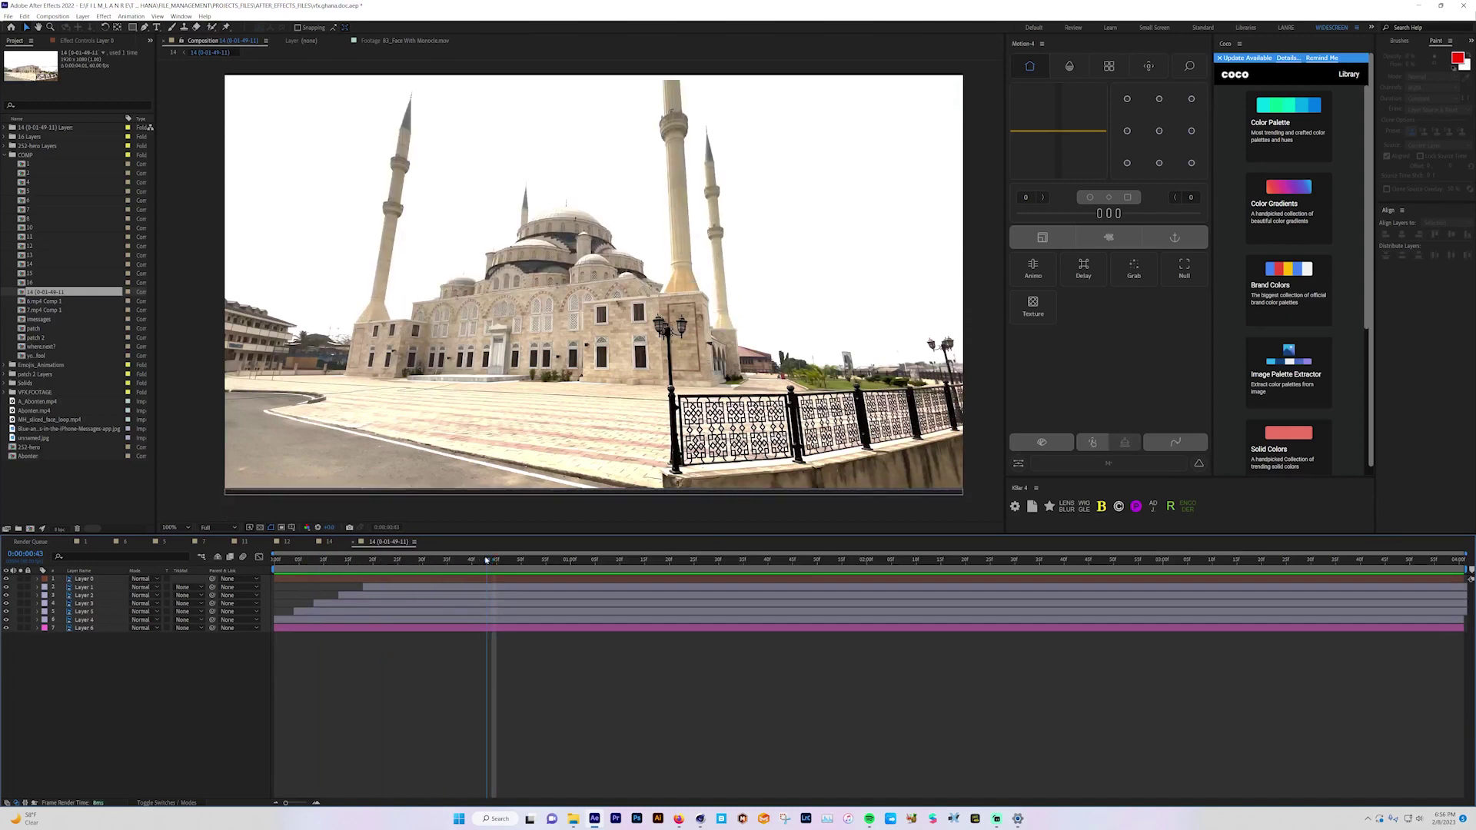
left_click(83, 579)
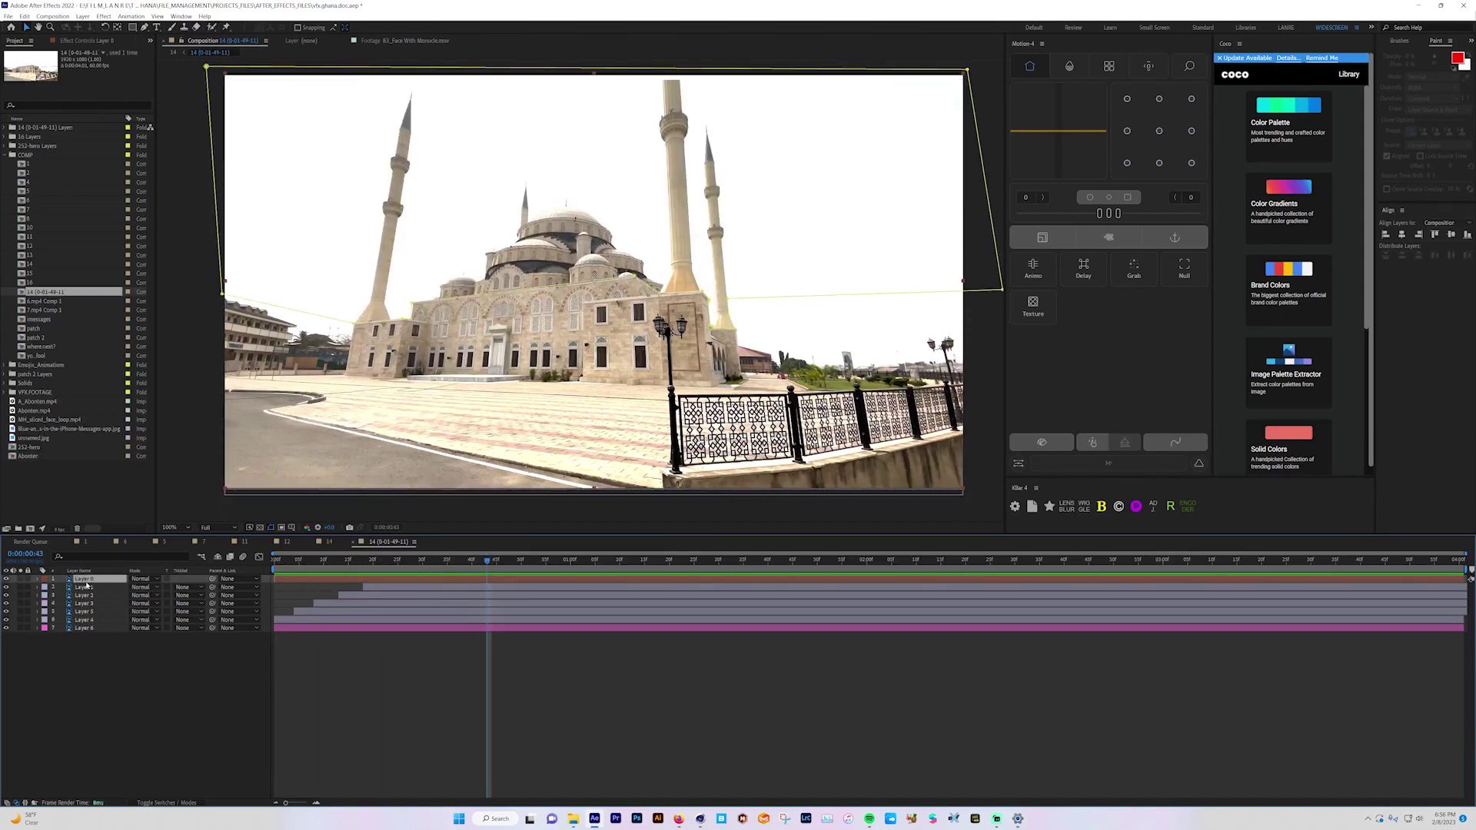
left_click(83, 587)
left_click(85, 595)
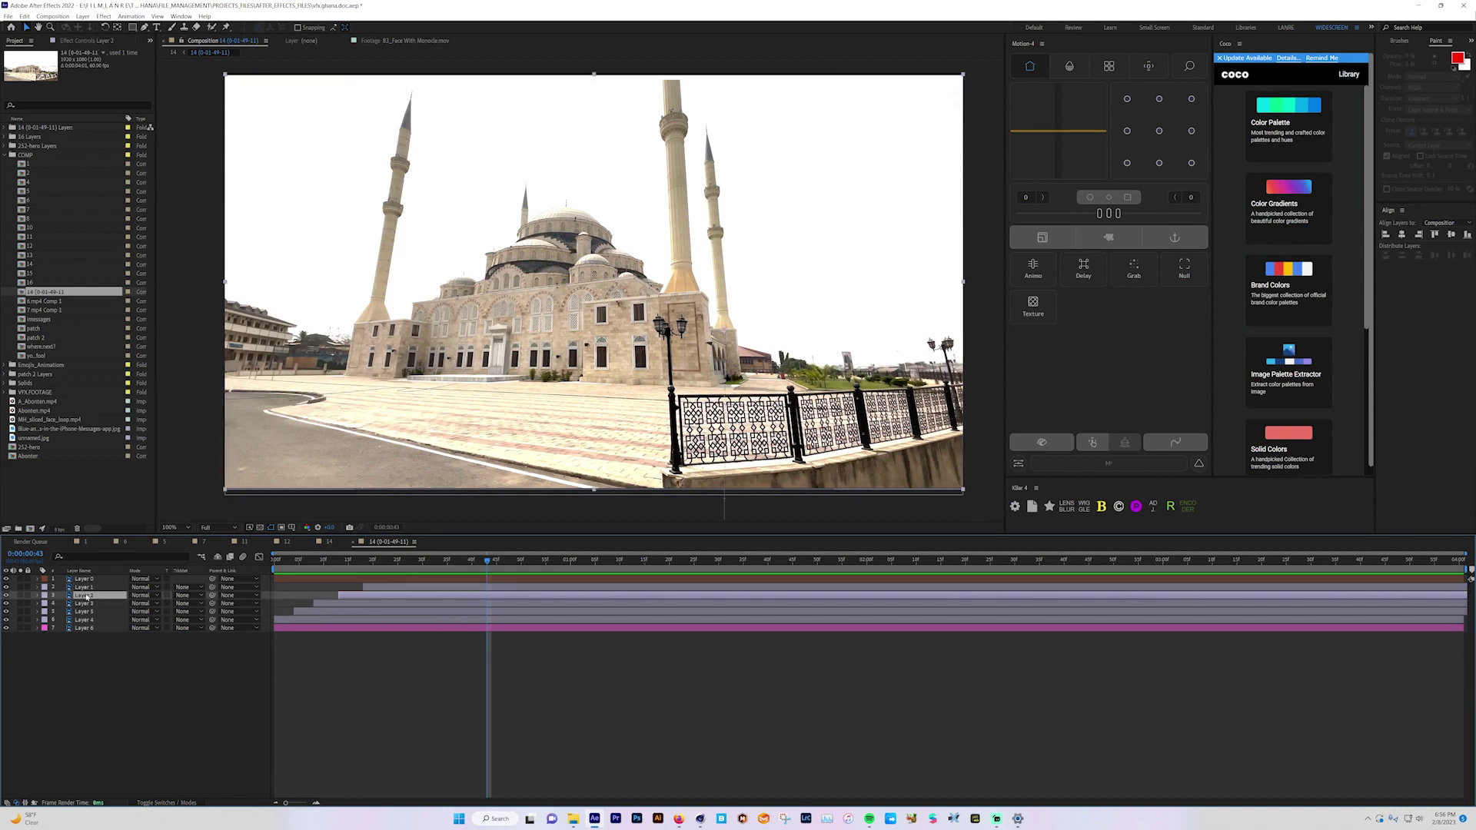
left_click(85, 603)
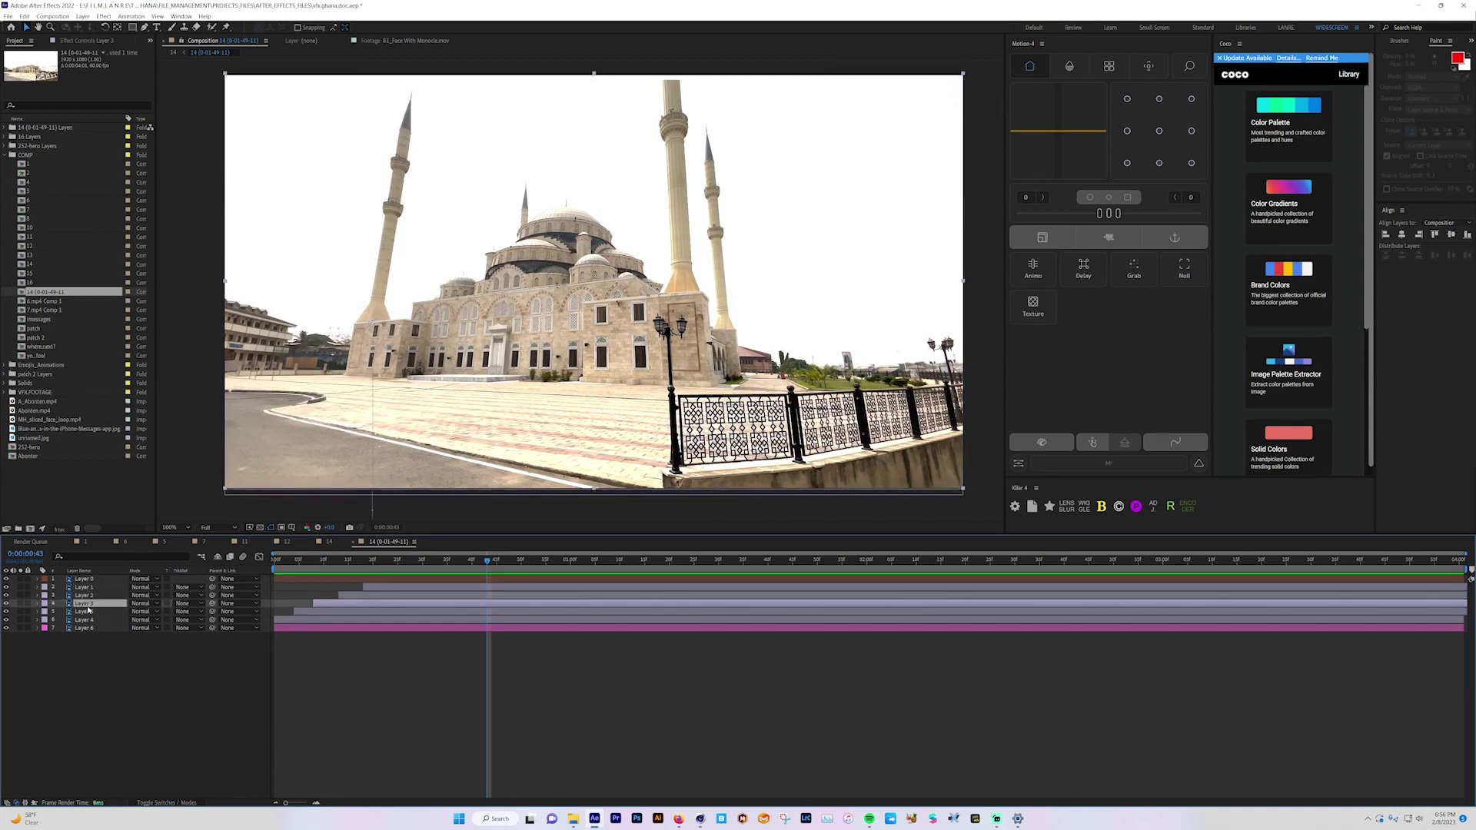
left_click(86, 612)
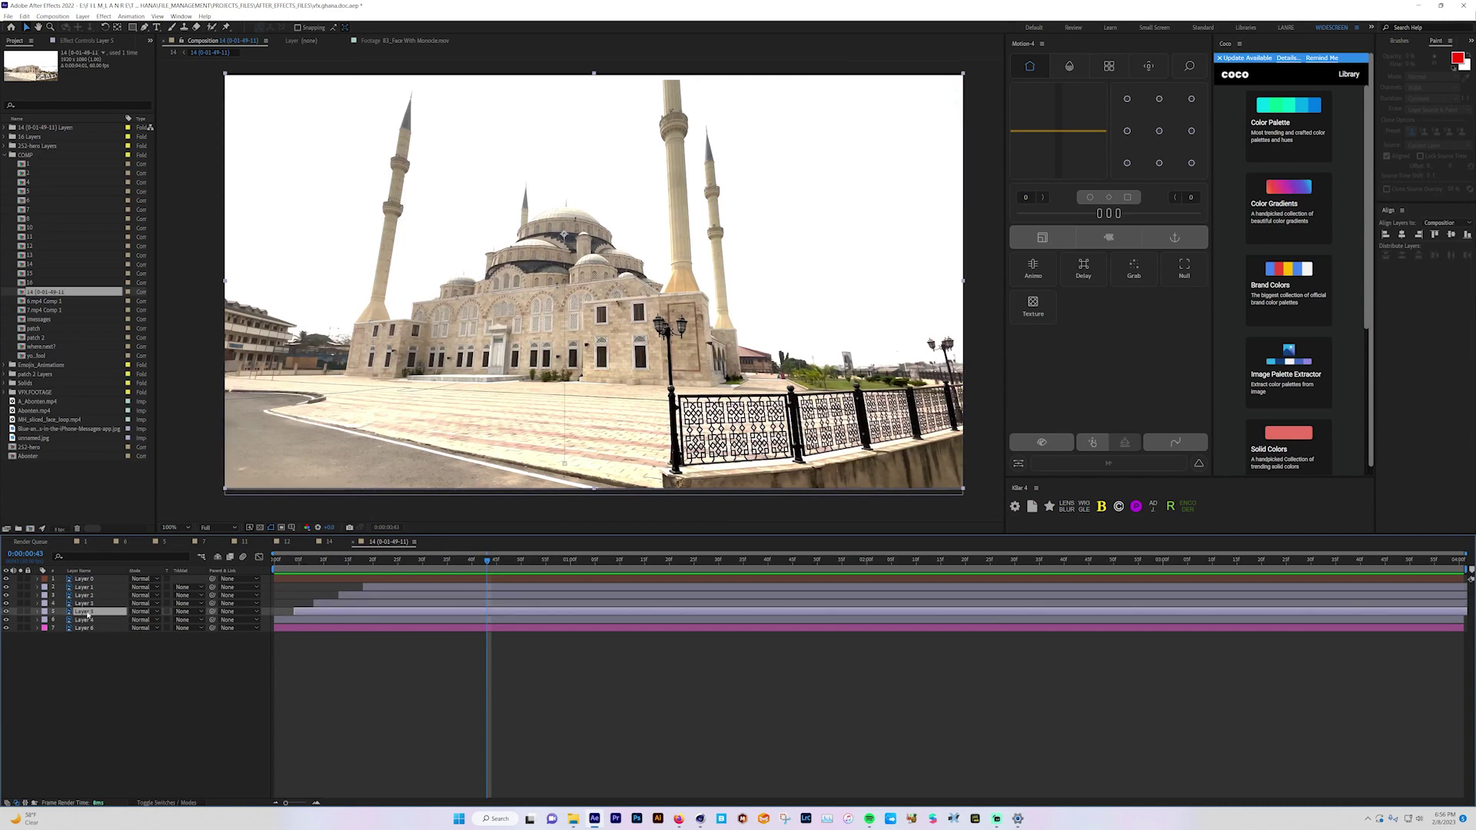
key("space")
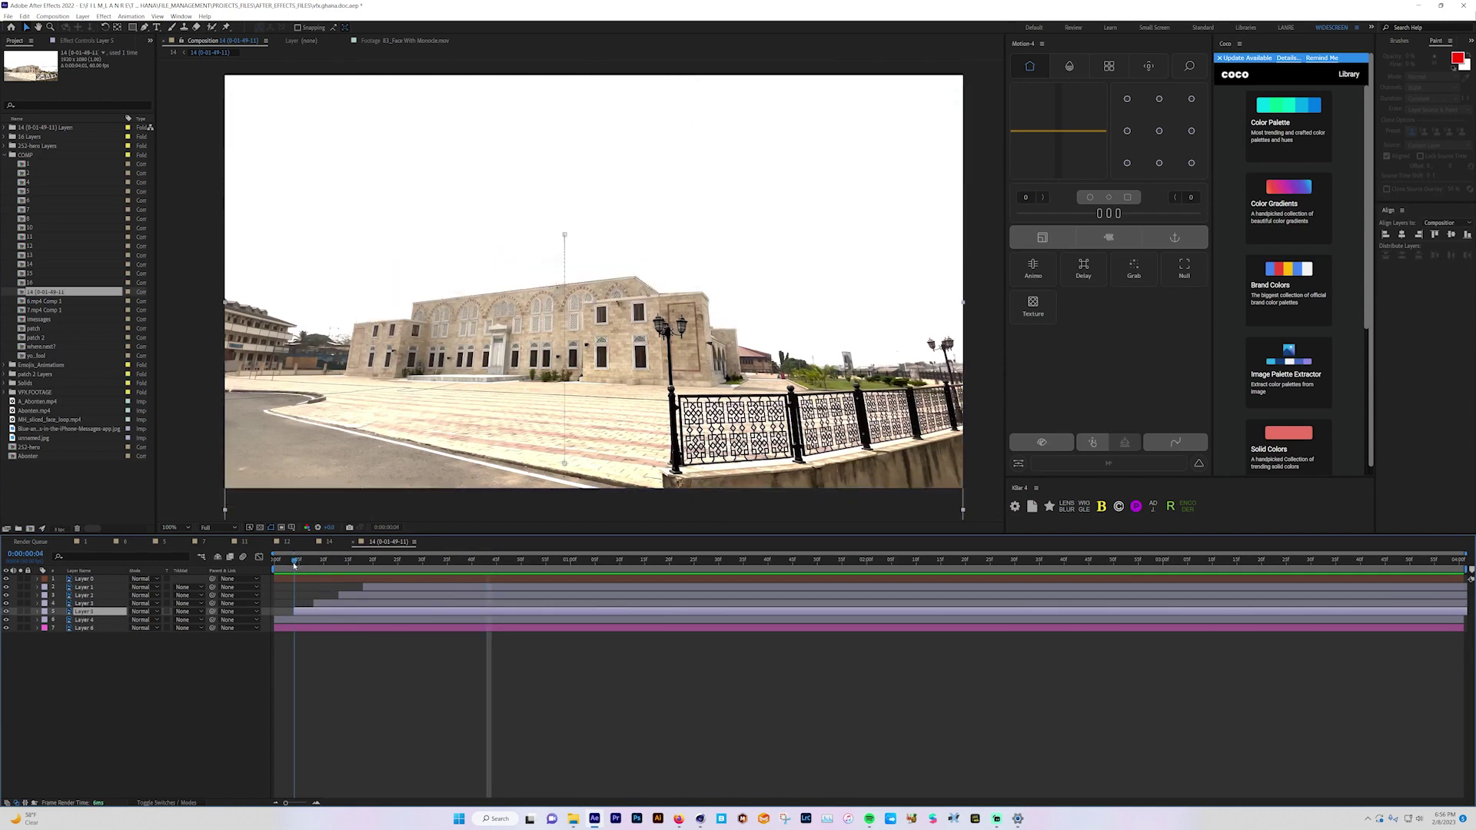
- Show the Position keyframes for Layers 5, 3, 2 and 1
key("p")
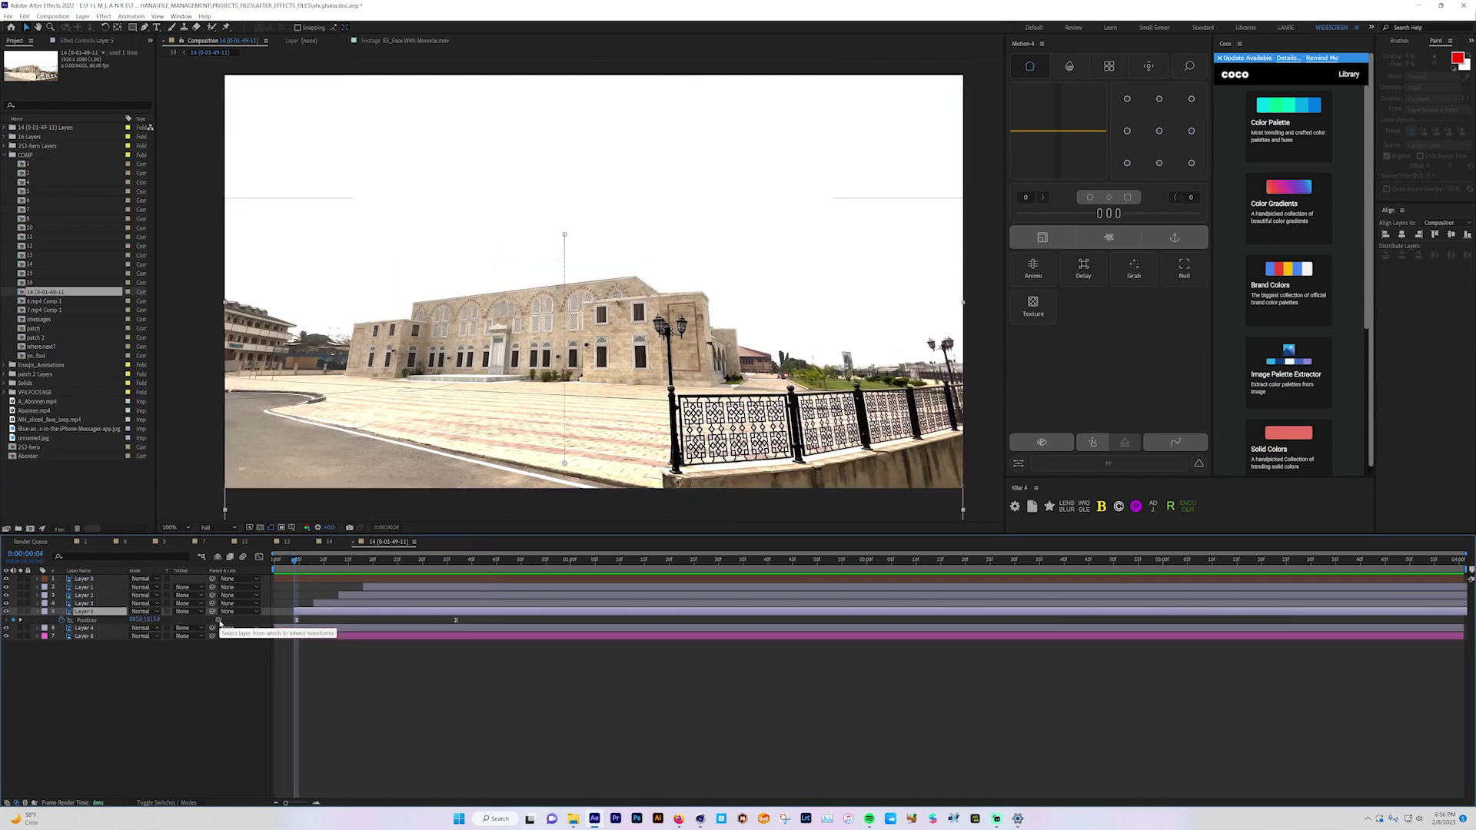
left_click(343, 602)
key("p")
left_click(344, 596)
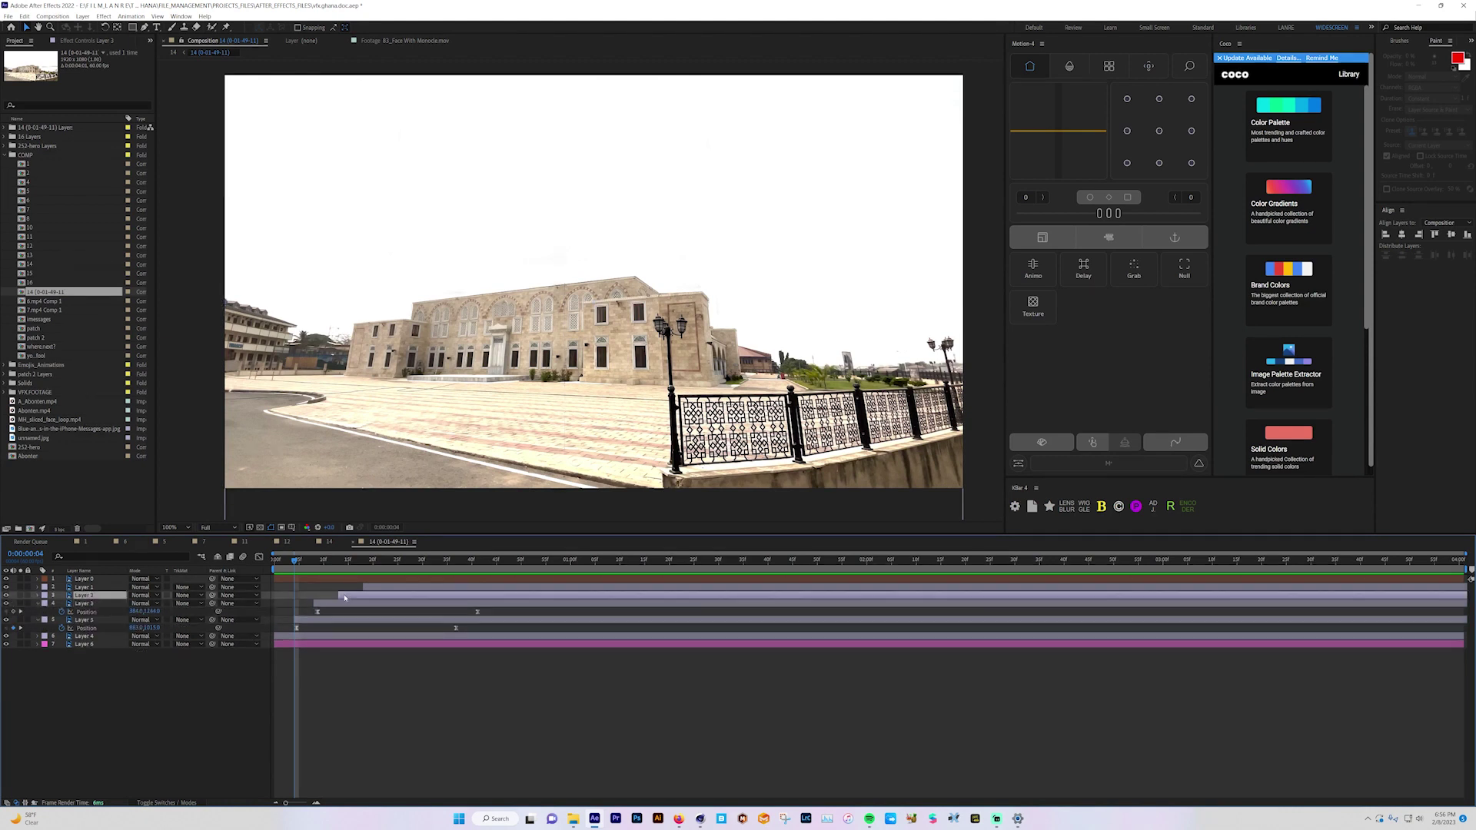
key("p")
left_click(382, 587)
key("p")
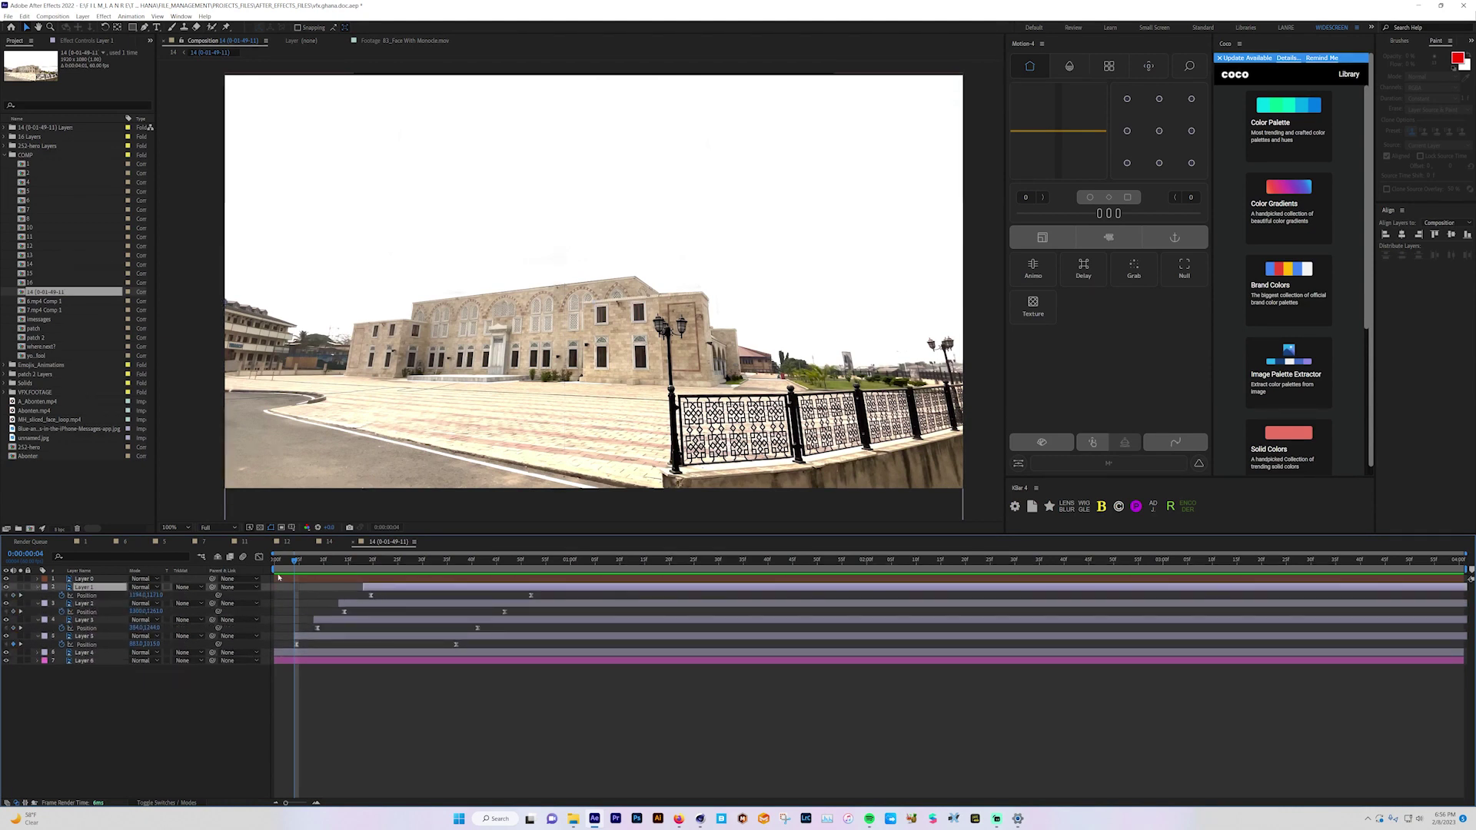
left_click_drag(281, 569, 414, 565)
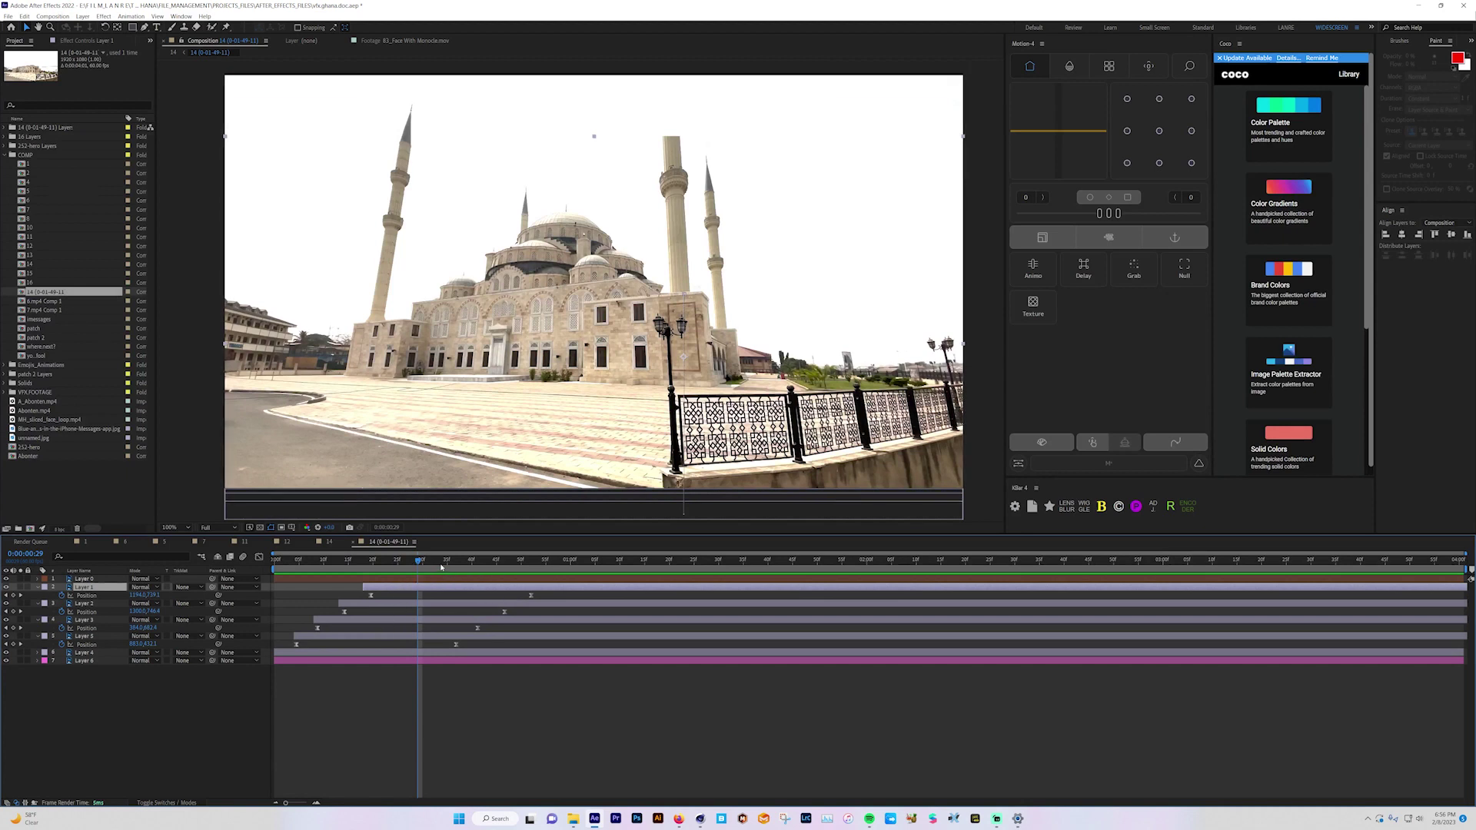
left_click_drag(414, 567, 573, 576)
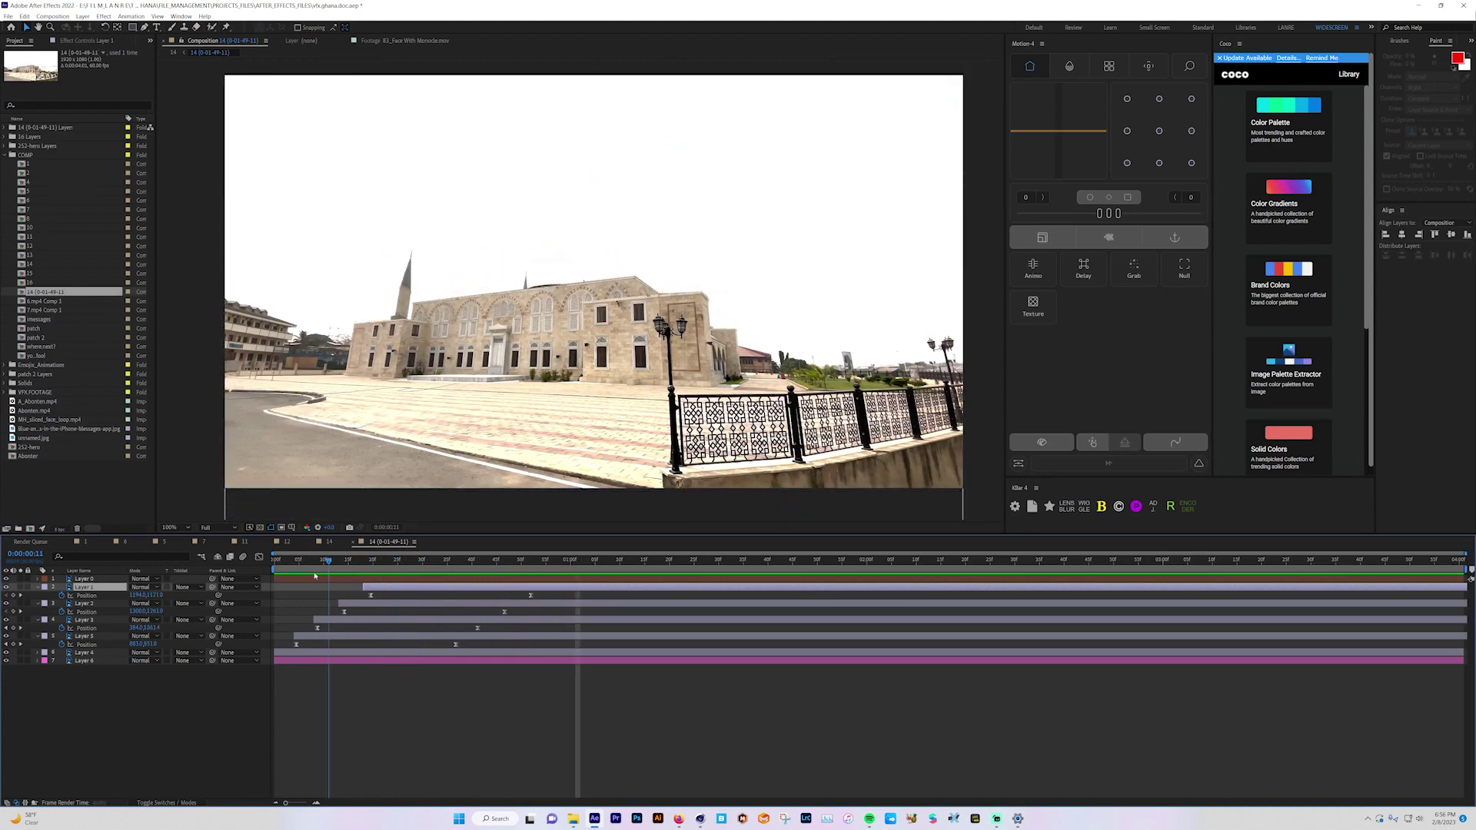
key("Home")
key("space")
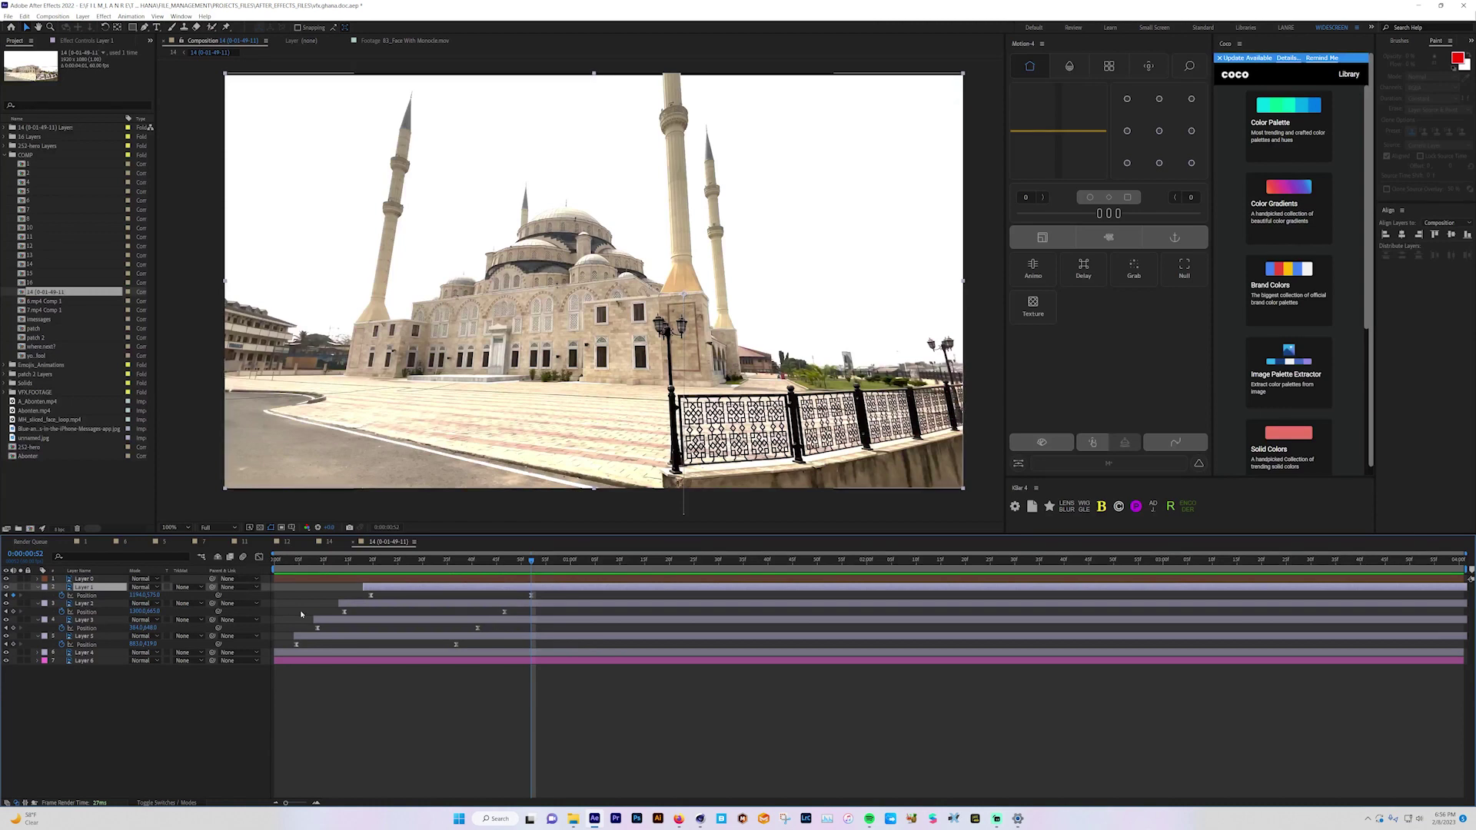
left_click(285, 560)
left_click_drag(285, 560, 276, 566)
key("space")
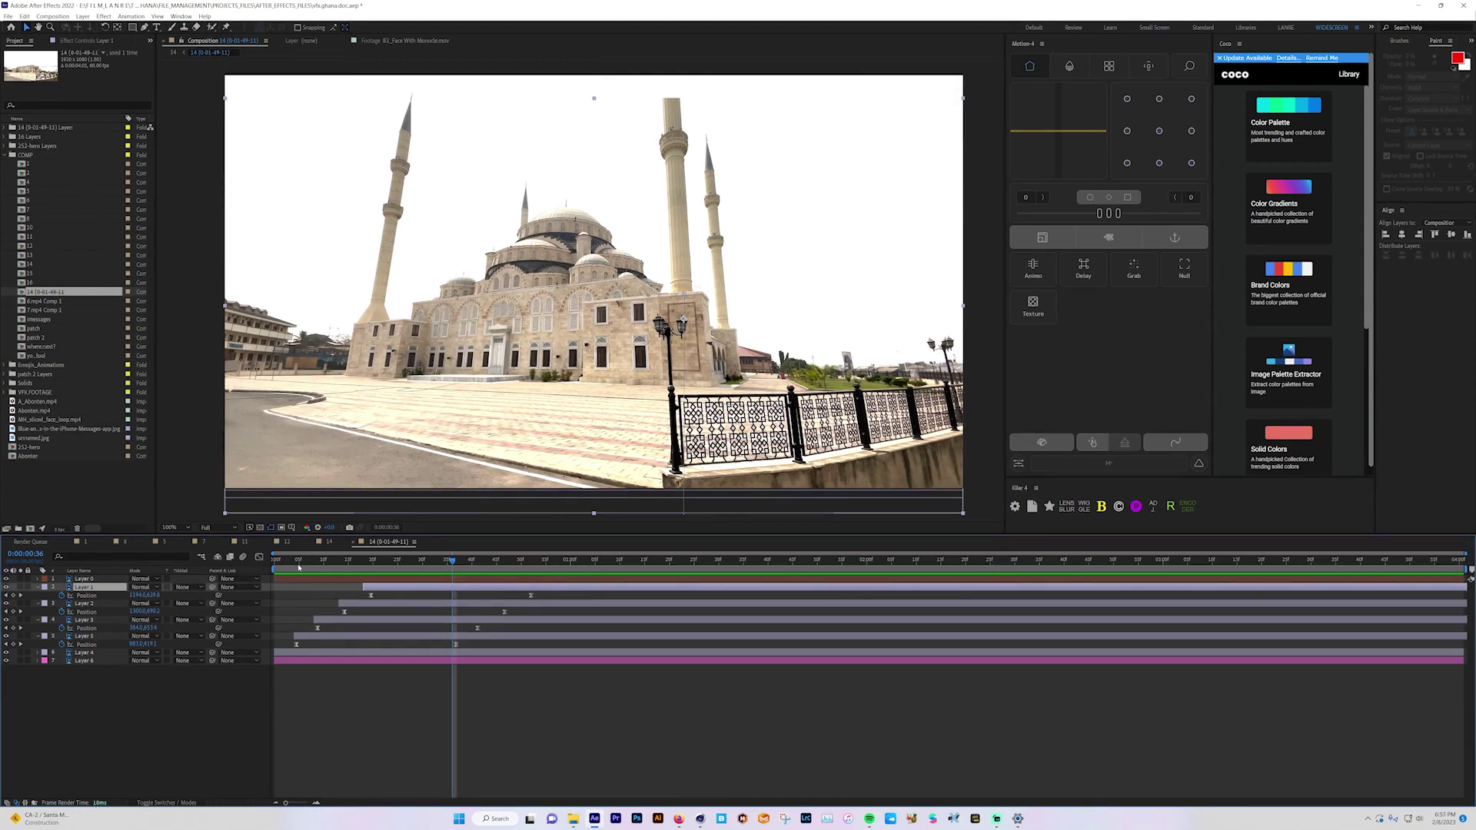
left_click_drag(299, 568, 352, 573)
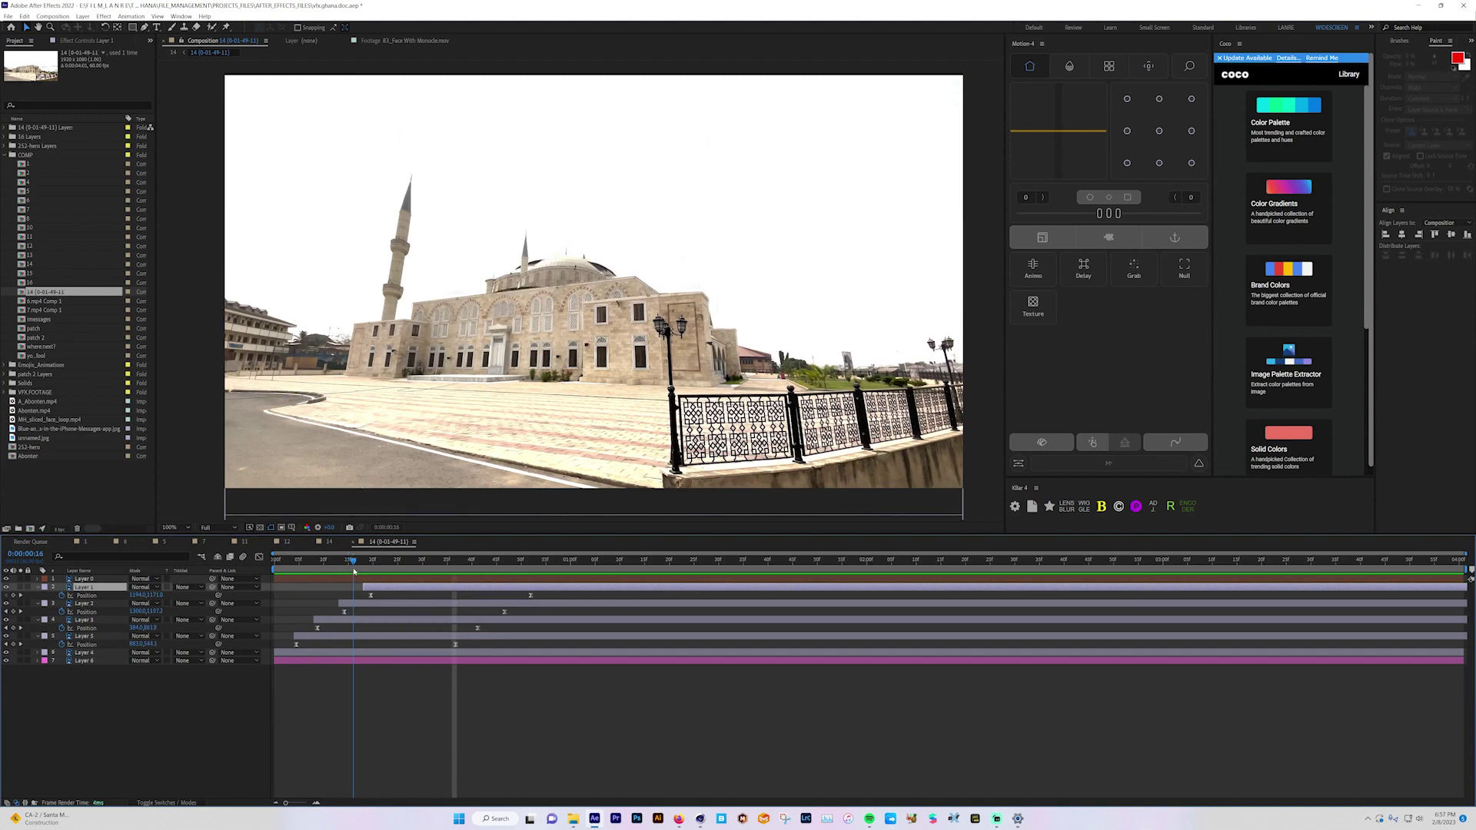
left_click_drag(354, 570, 409, 569)
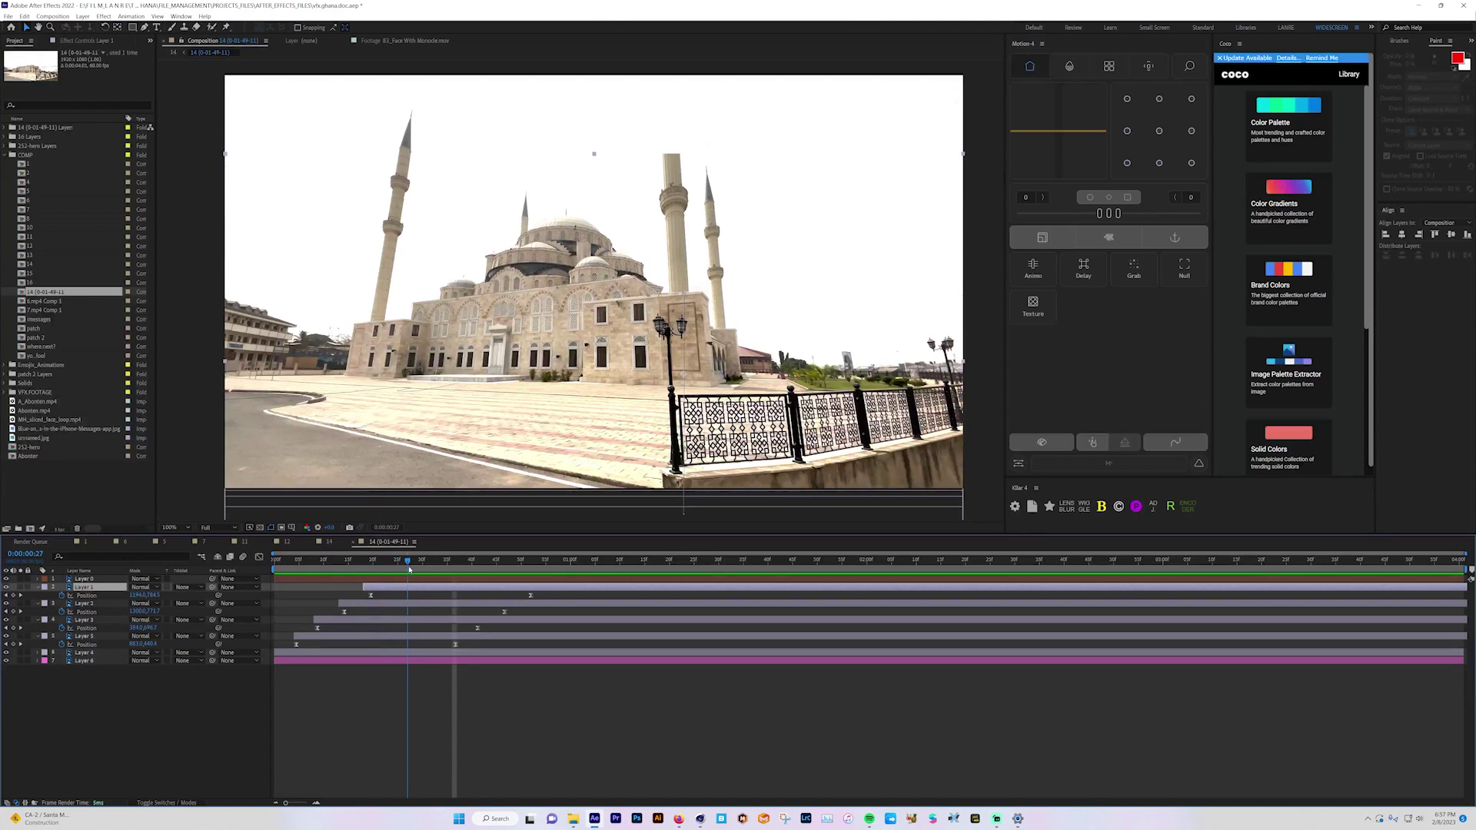
key("Home")
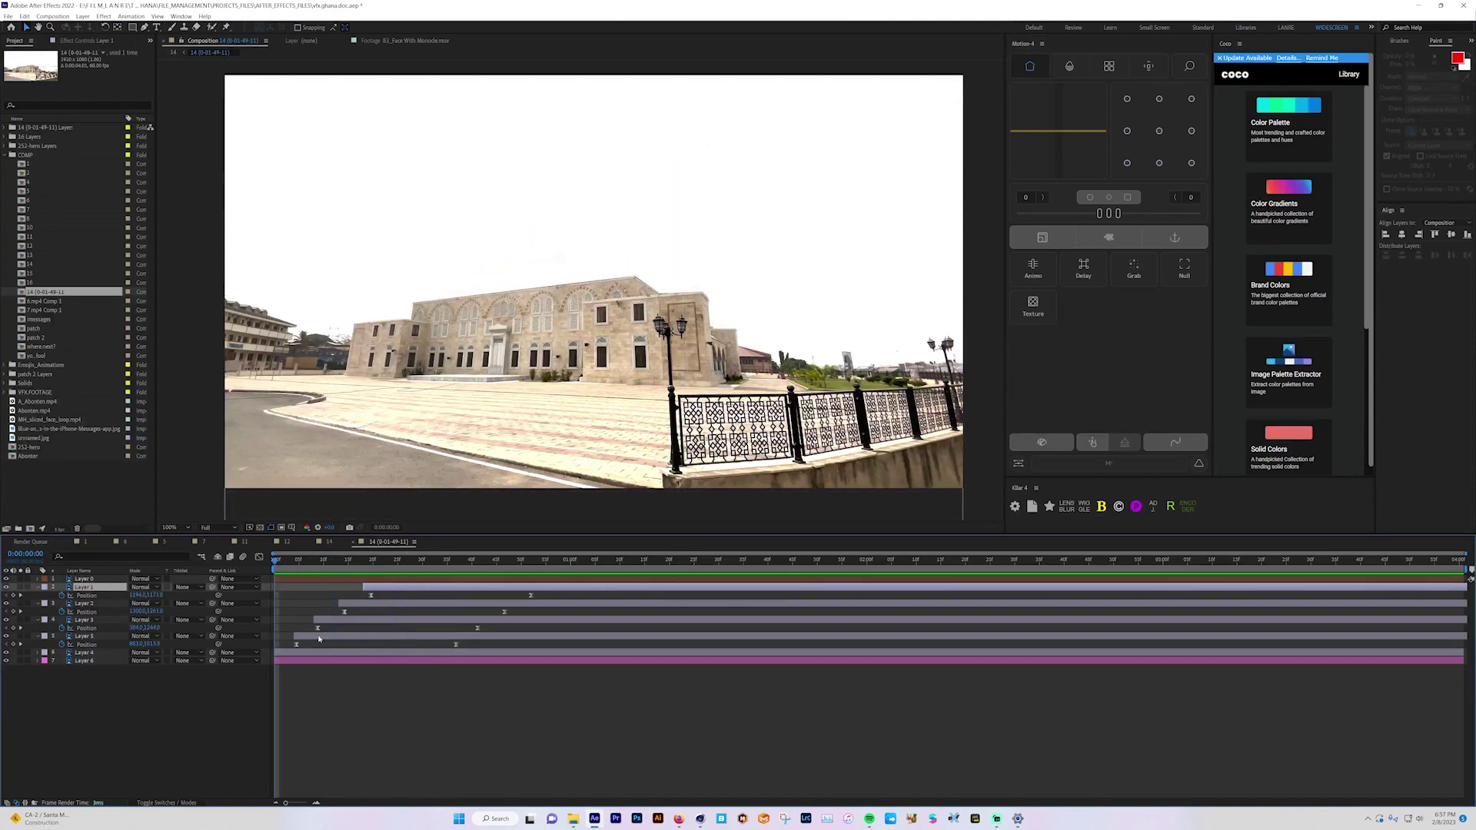
- Move Layers 1, 2, 3 and 5 to start at 0:00 and preview the result
left_click(316, 636)
left_click(393, 588, "shift")
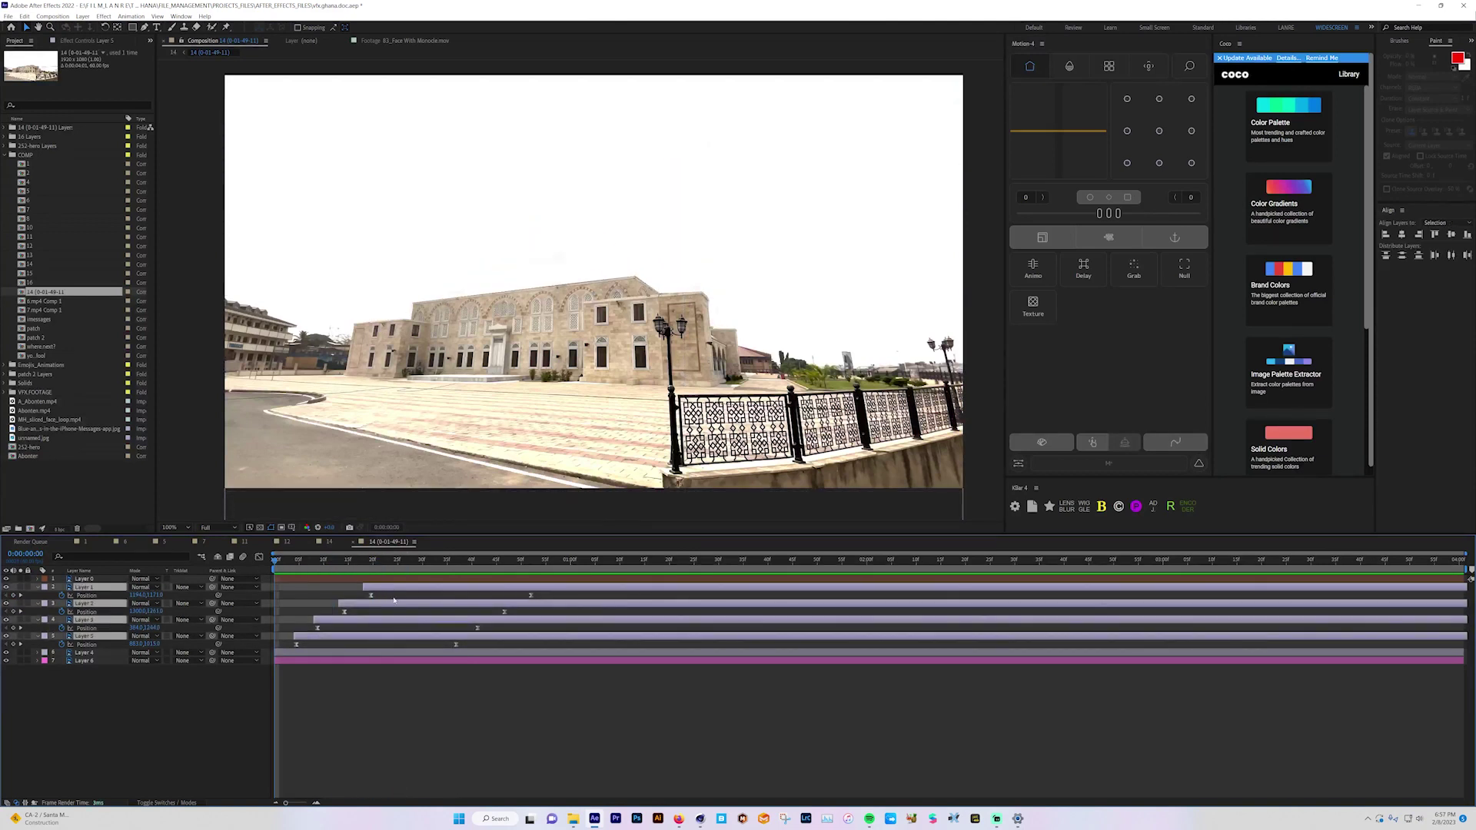
key("bracketleft")
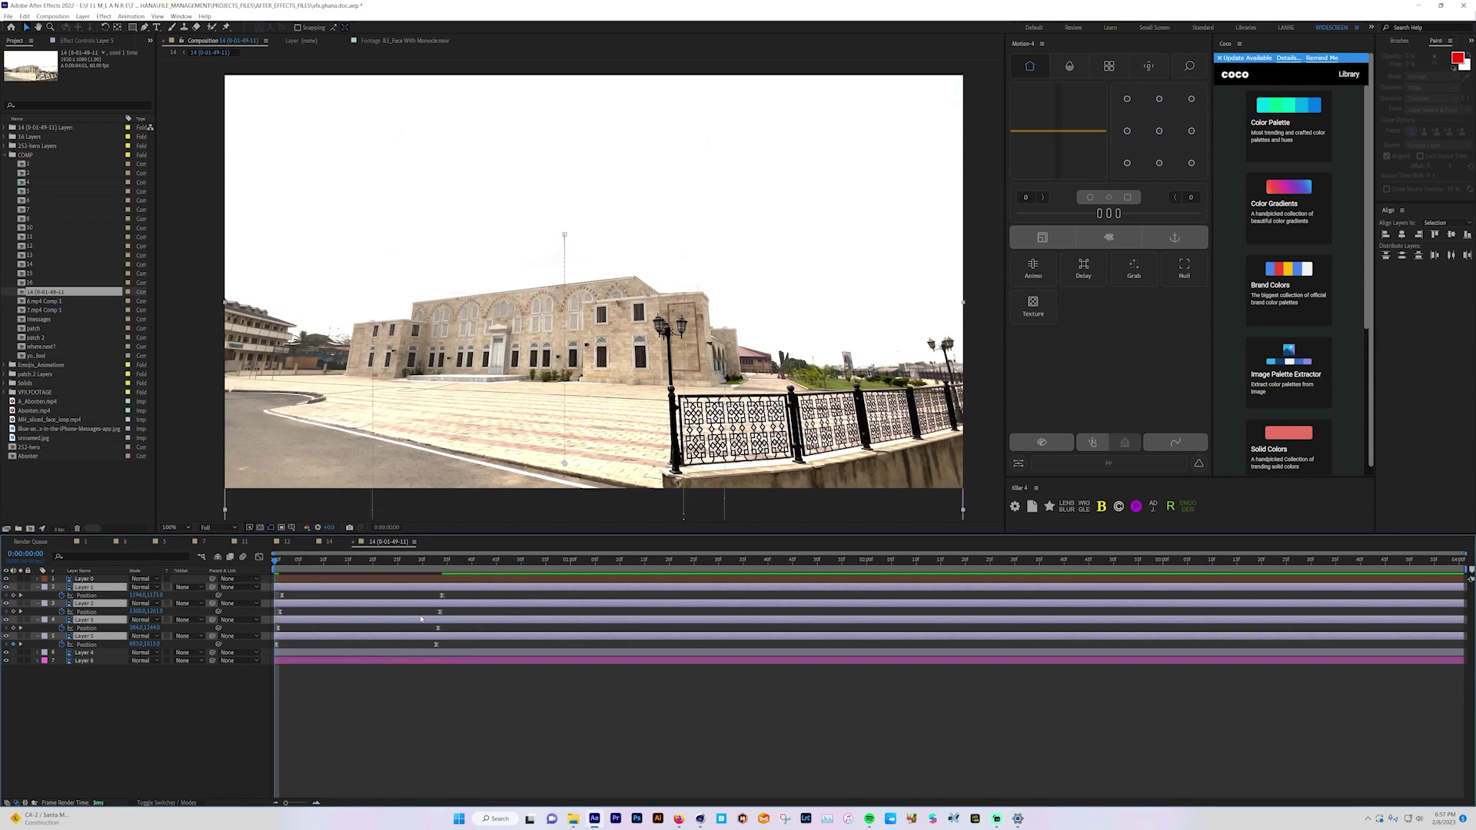
left_click(341, 710)
key("space")
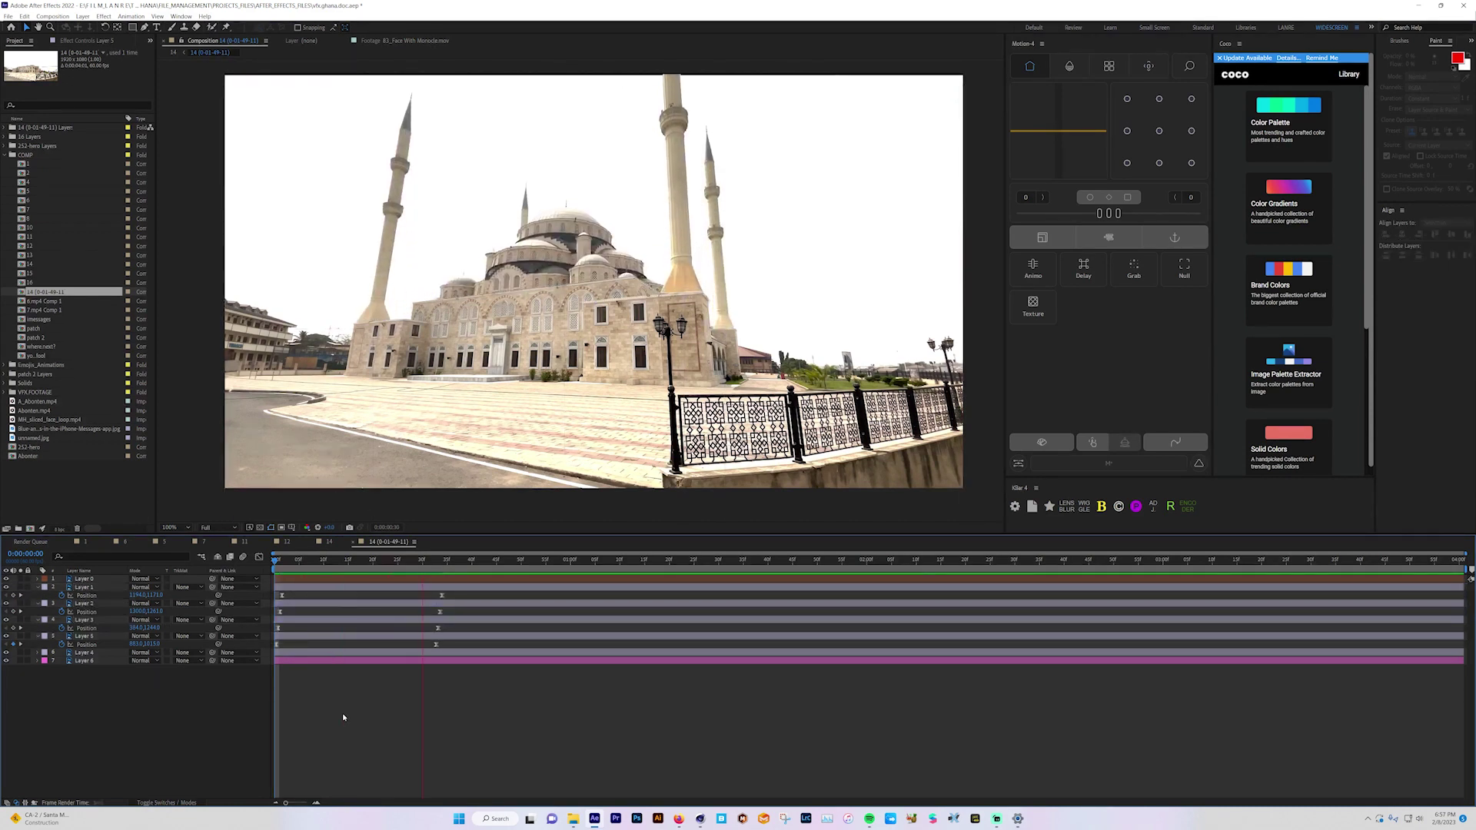
key("space")
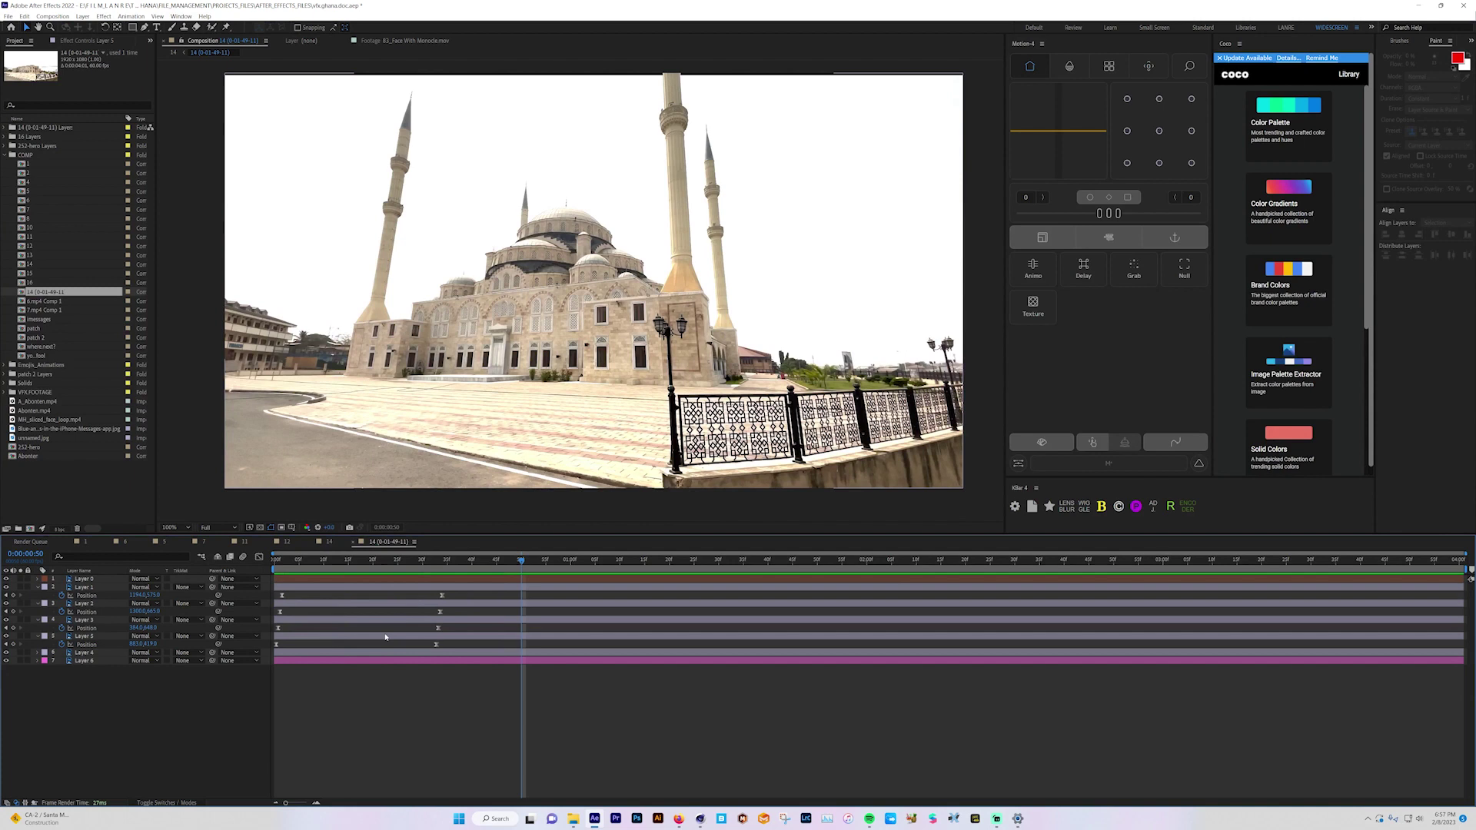
- Undo the move to keep the staggered starts, preview again and close the 14 (0-01-49-11) comp
key("ctrl+z")
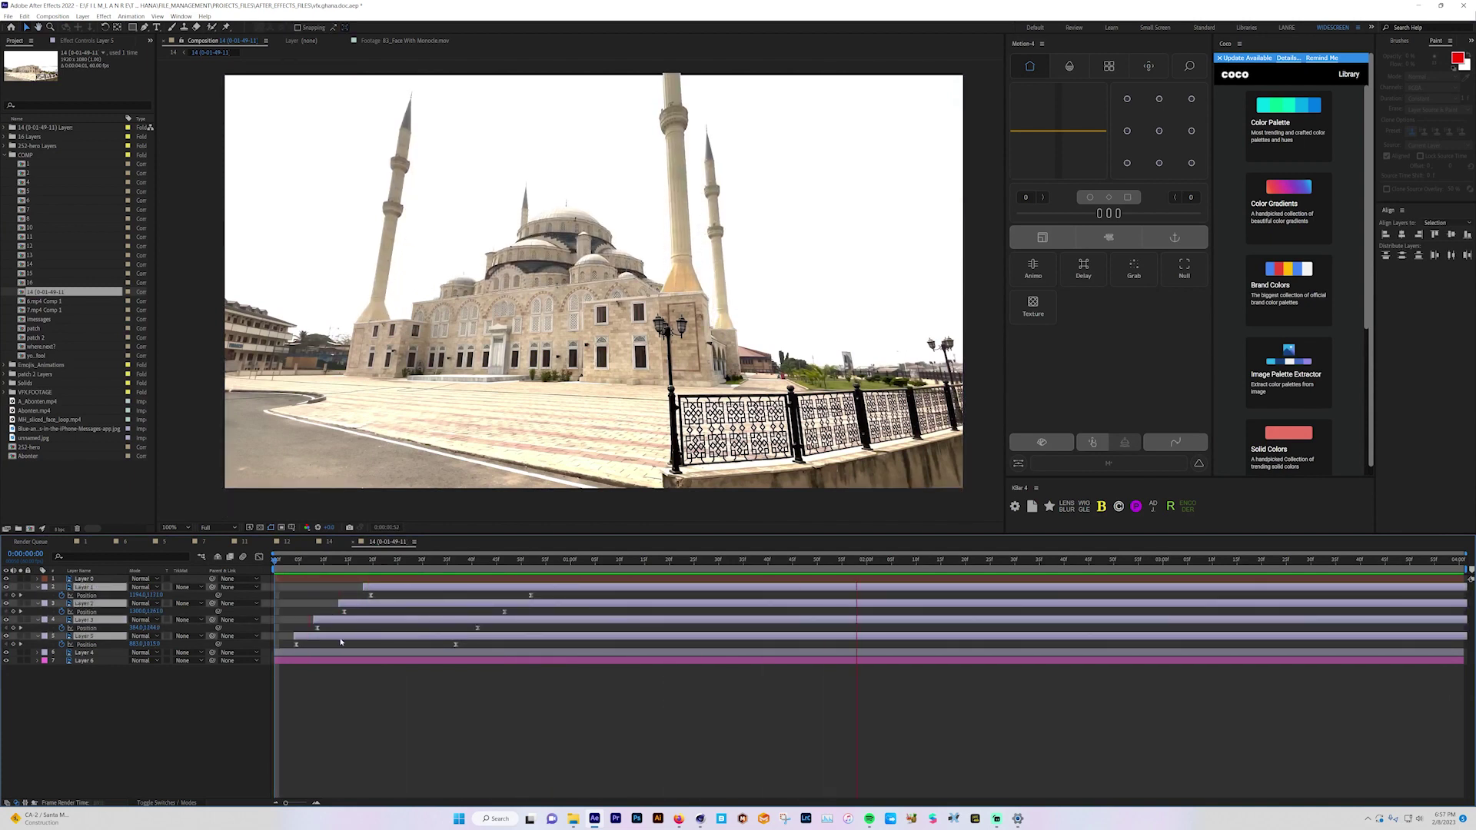
left_click(369, 725)
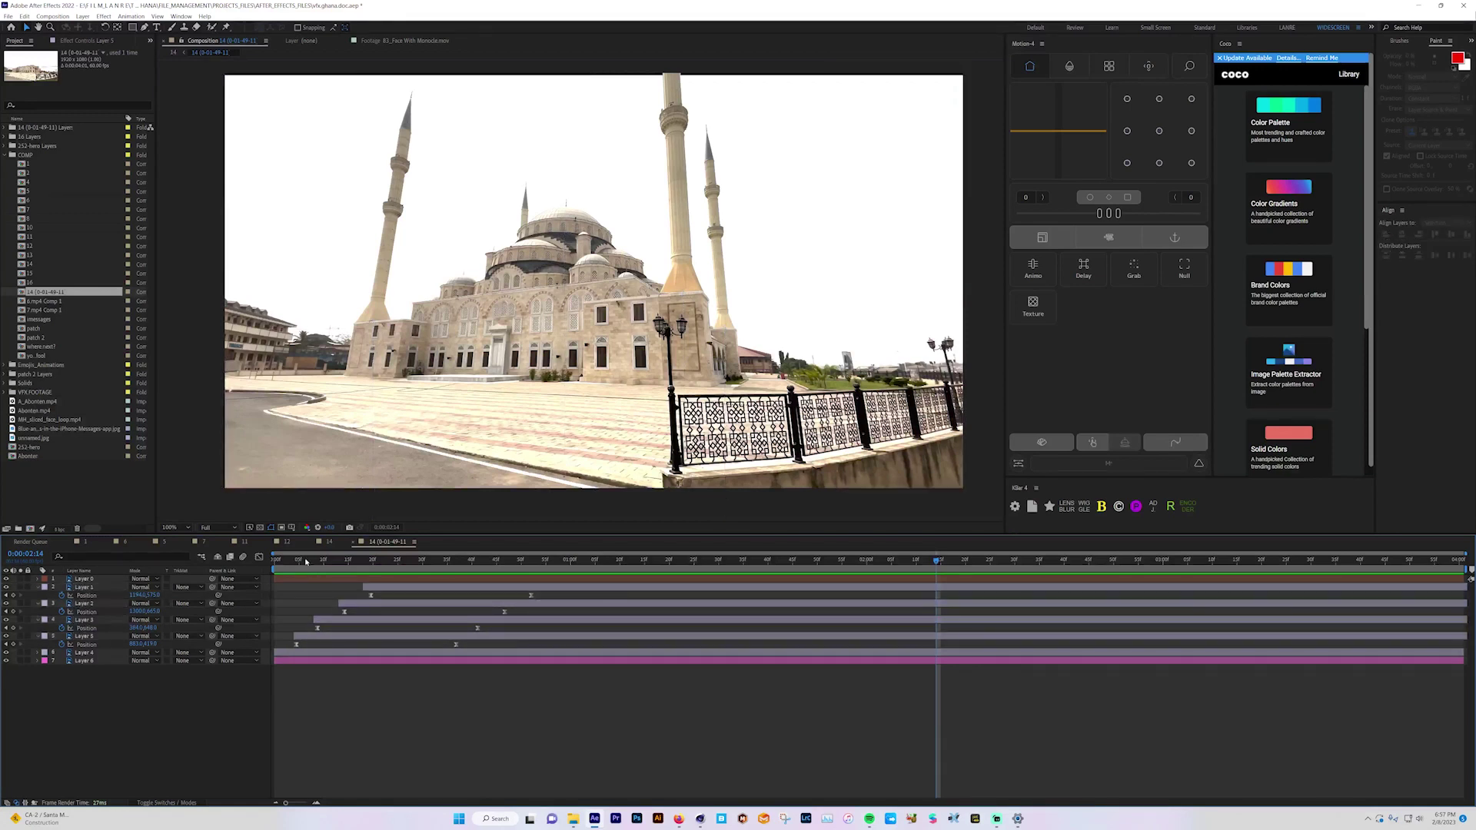
key("space")
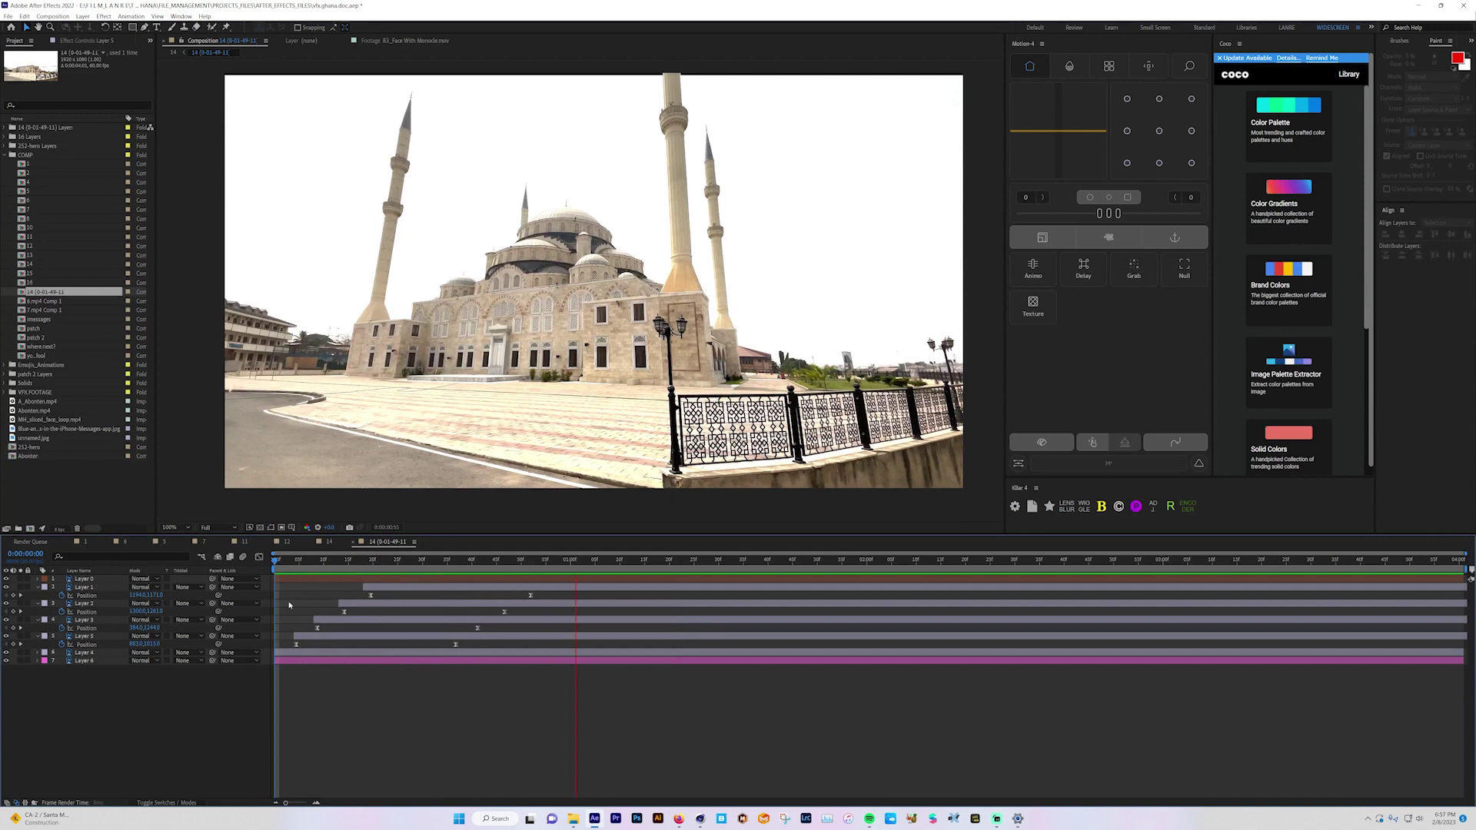
left_click(353, 544)
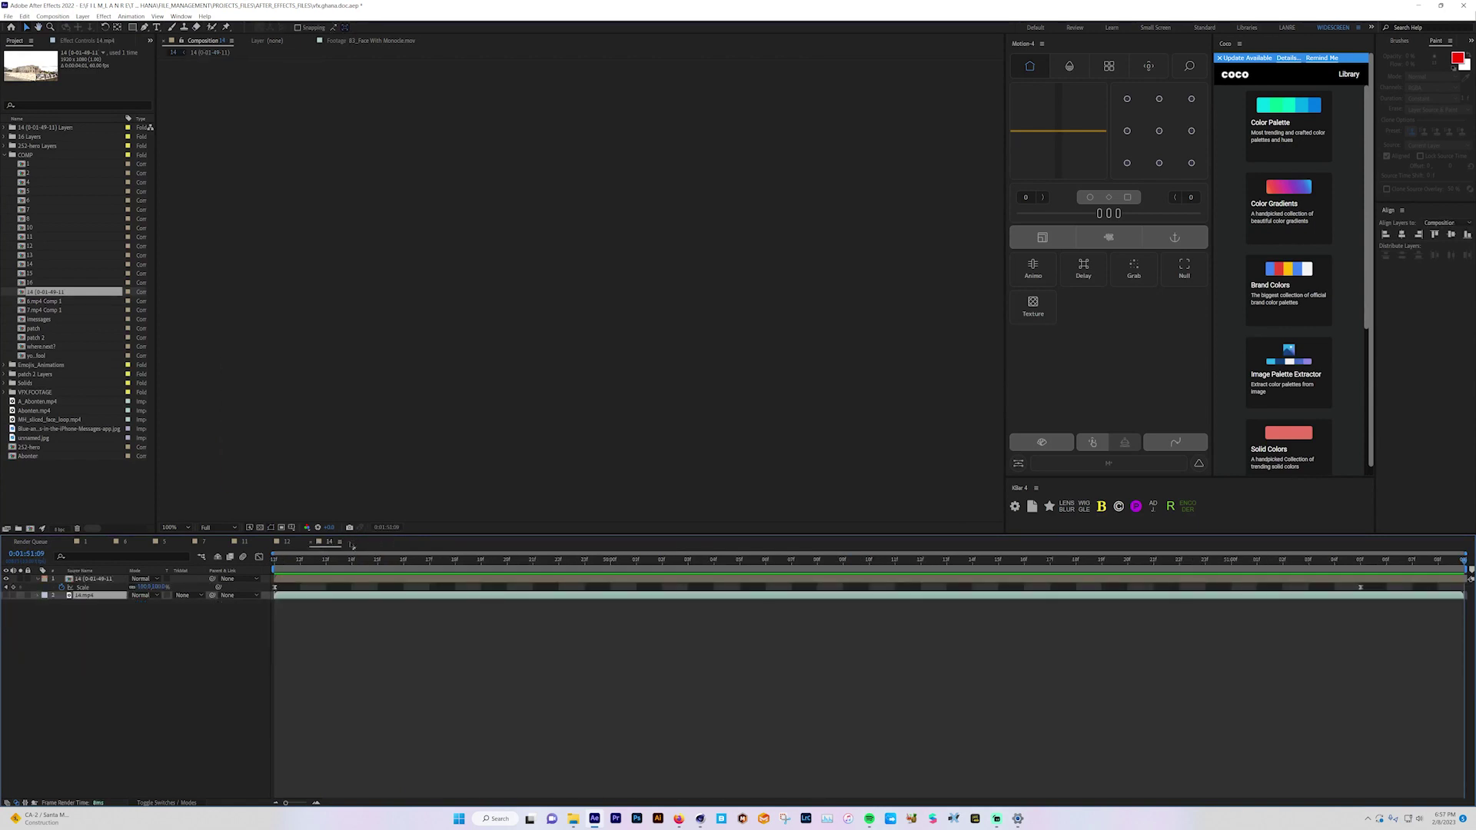
- Return to composition 14's start, scrub through the shot, then switch to crowd composition 12
left_click(191, 650)
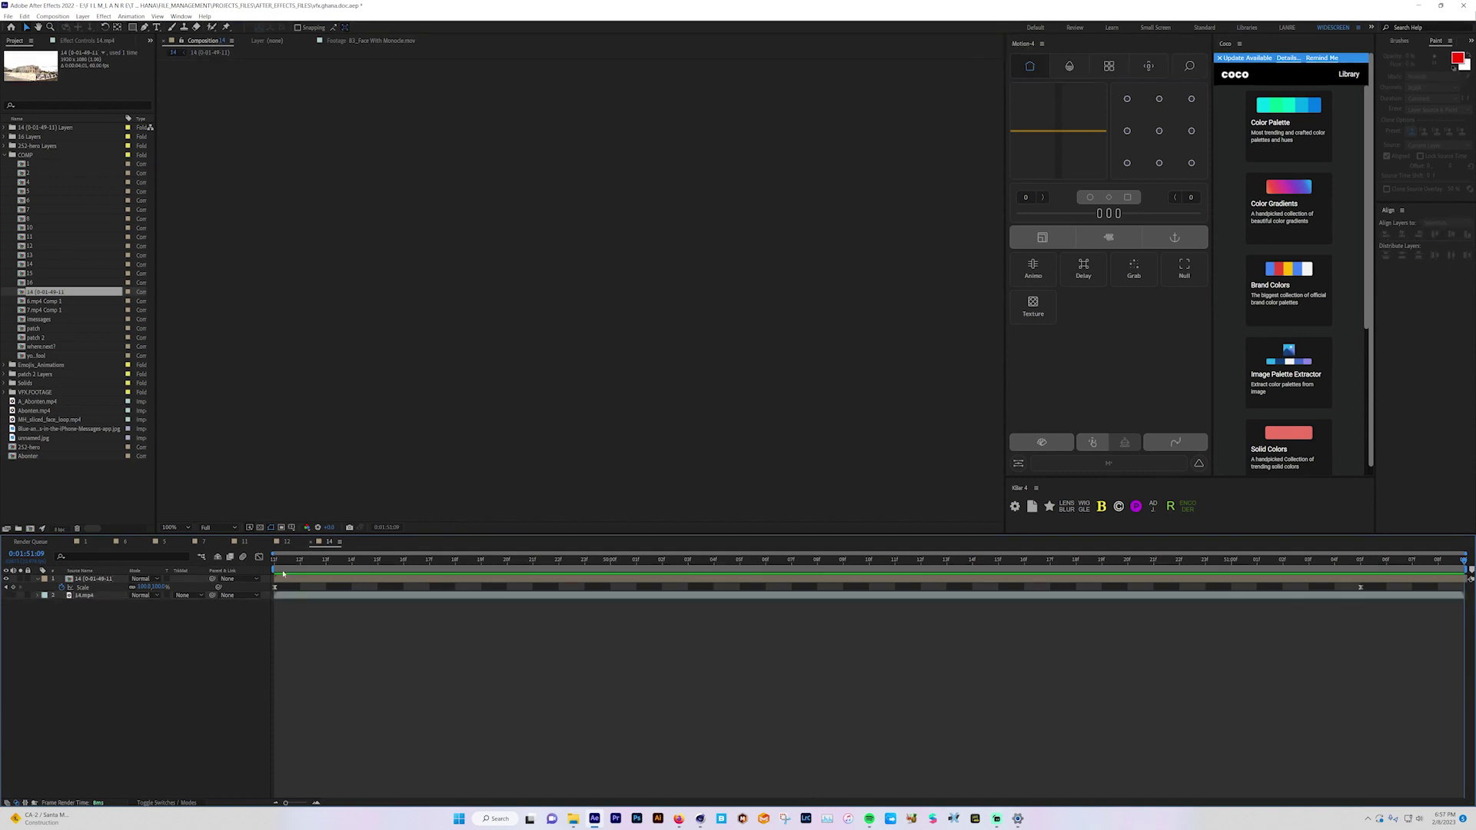
key("Home")
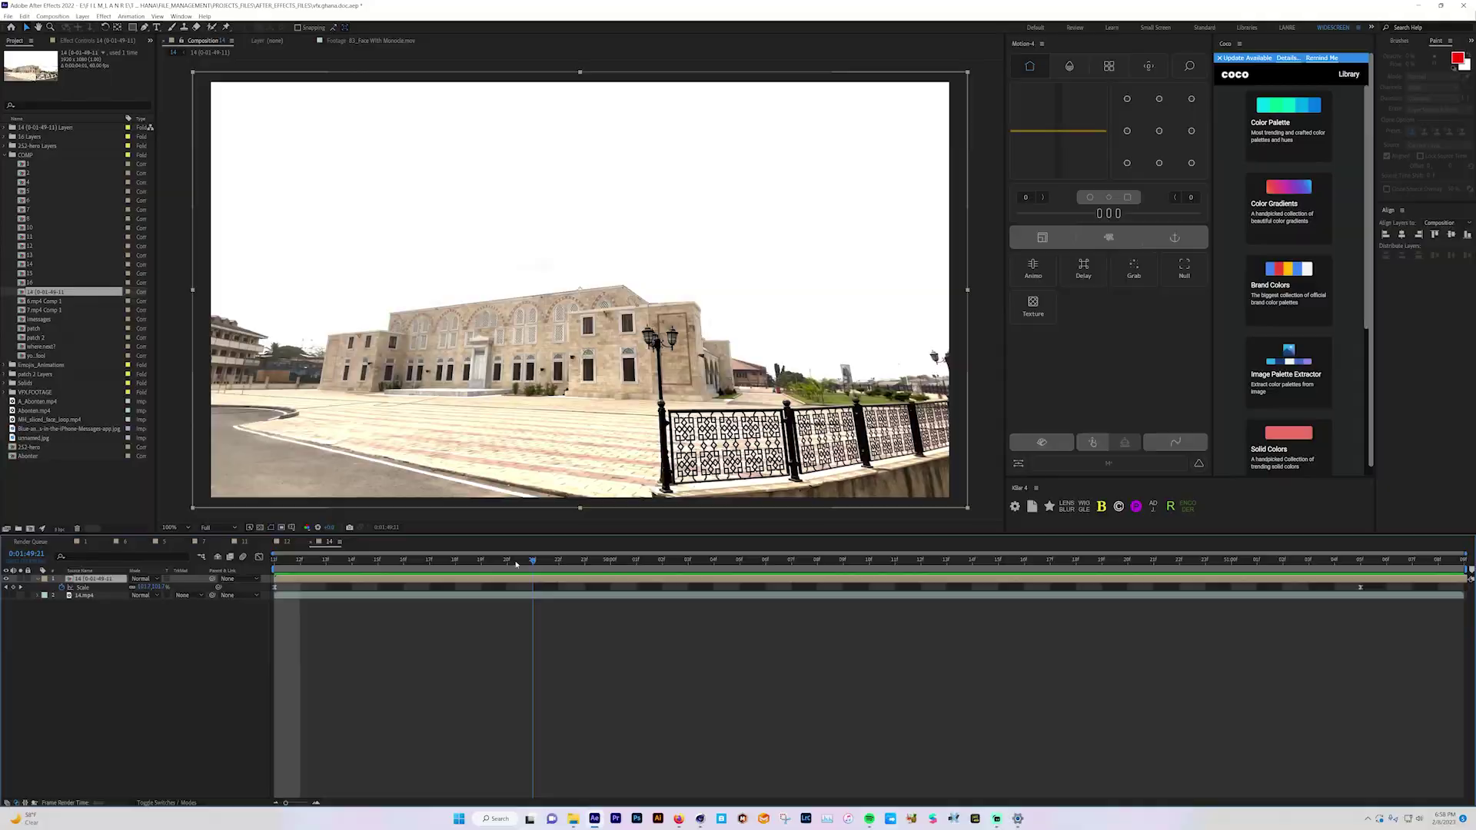
left_click_drag(516, 563, 1020, 585)
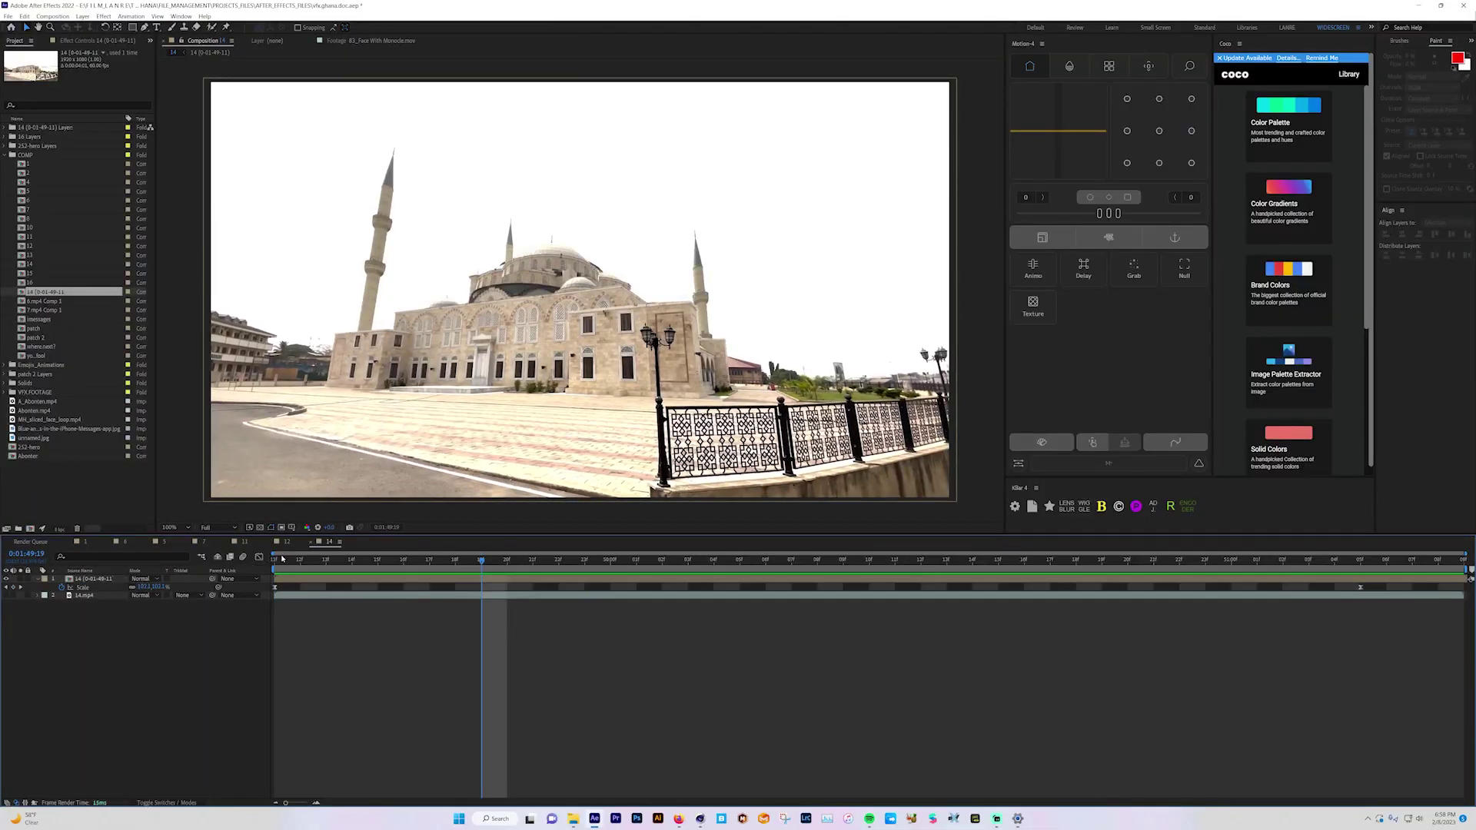
left_click(286, 541)
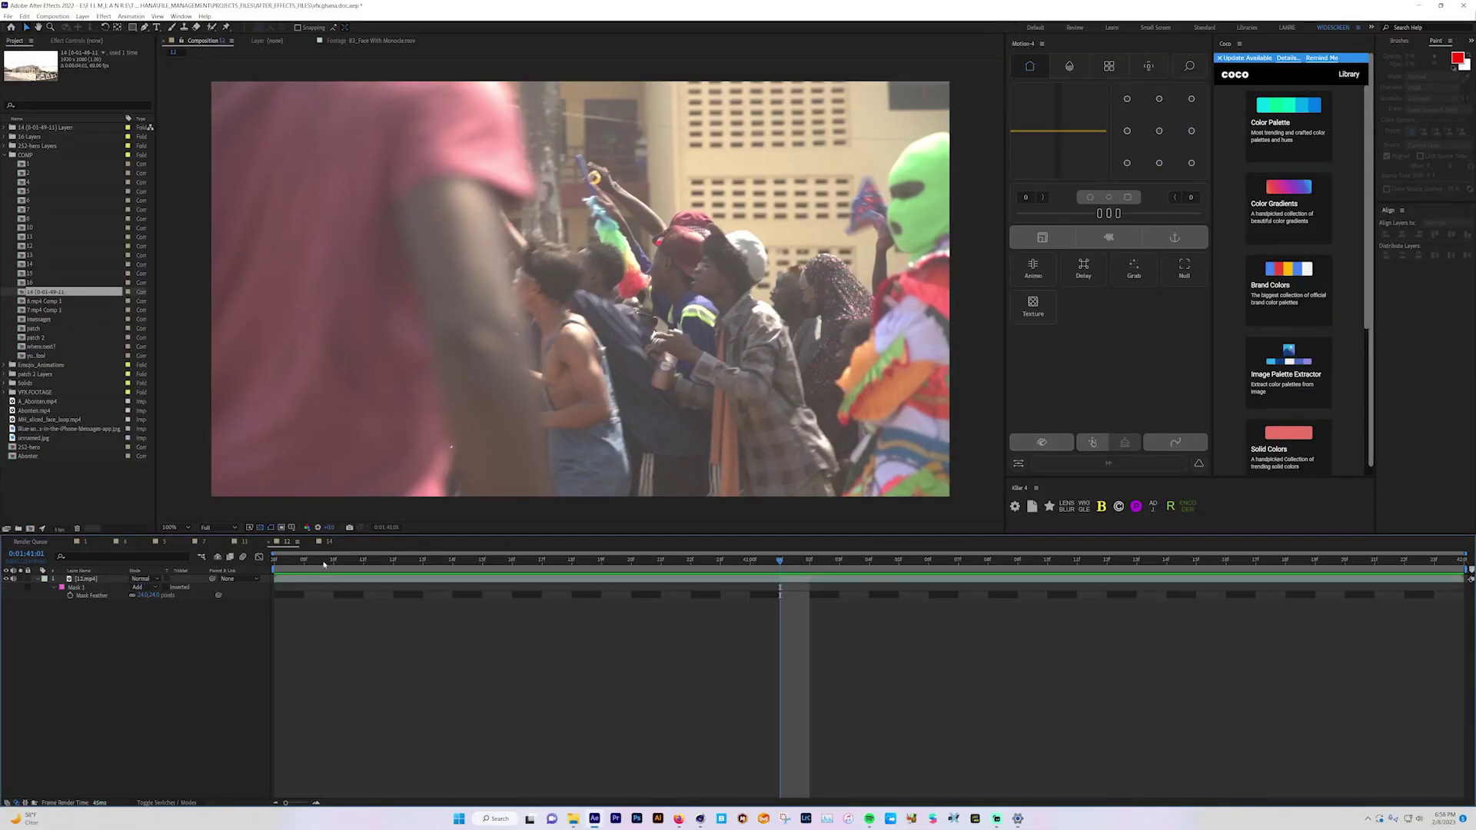
- Select the 12.mp4 crowd layer, move to 0:01:41:01 and select its Mask 1
key("Home")
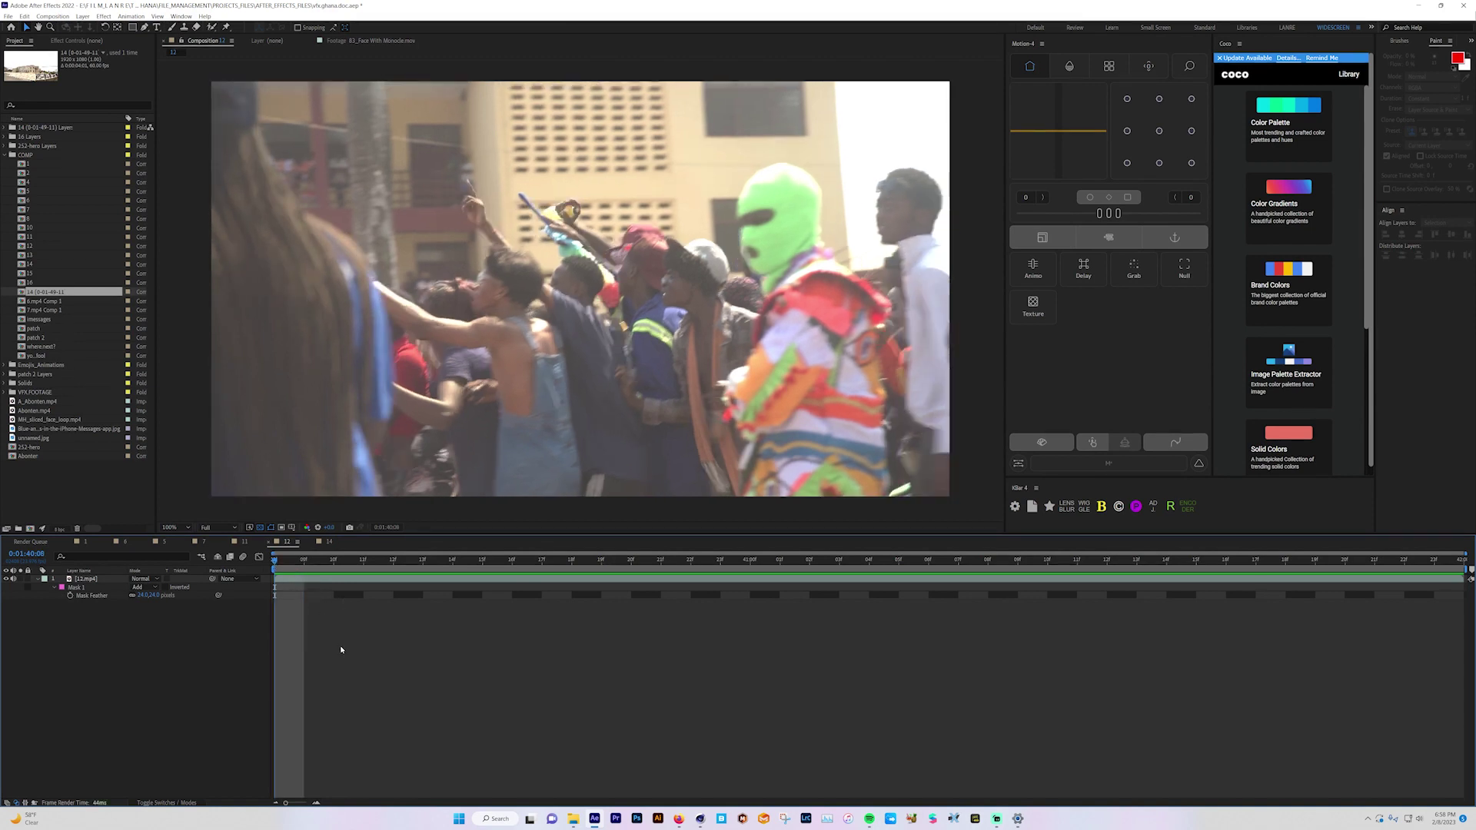
left_click(92, 577)
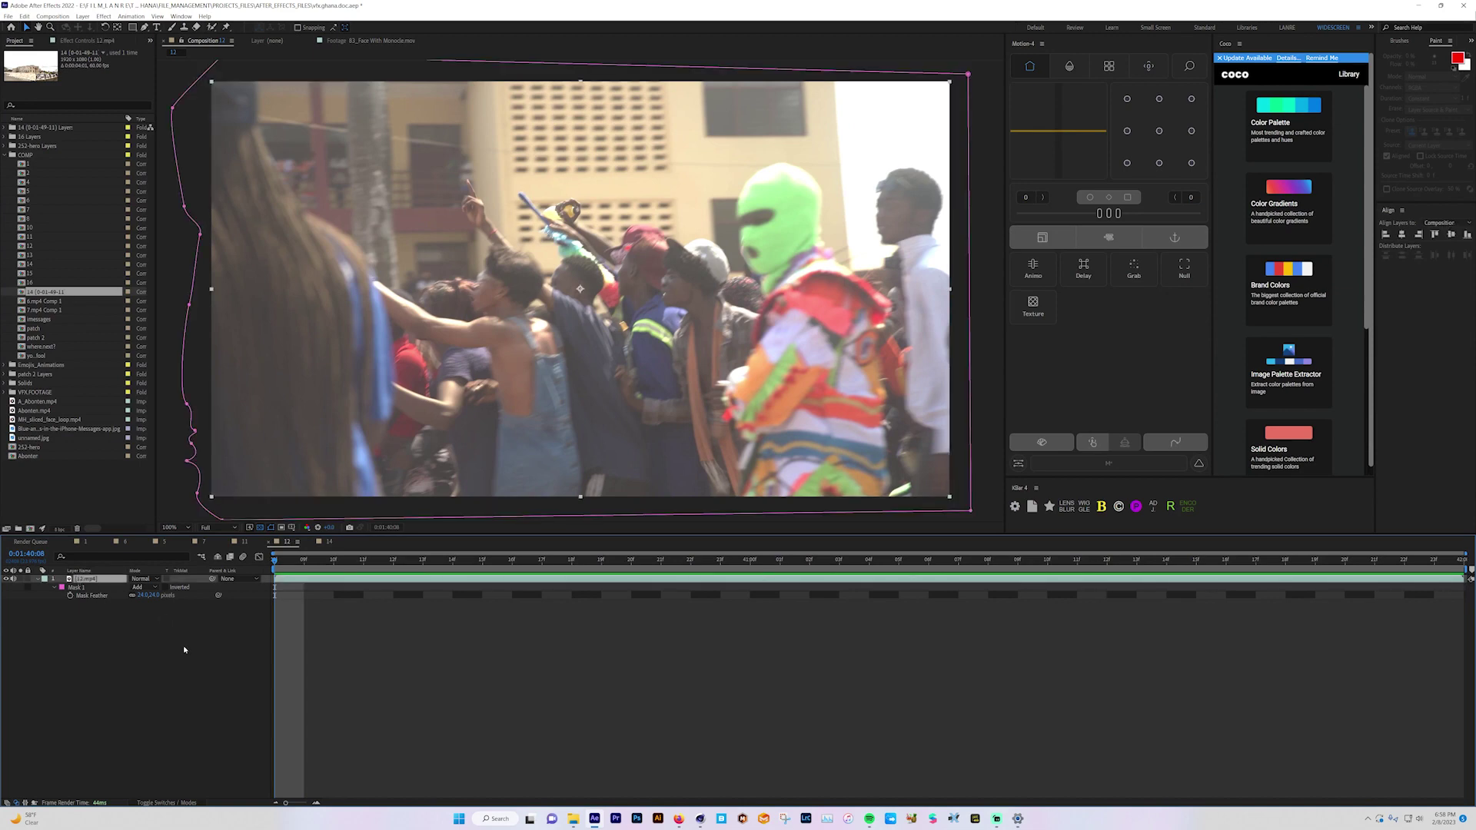
left_click_drag(291, 565, 552, 567)
key("space")
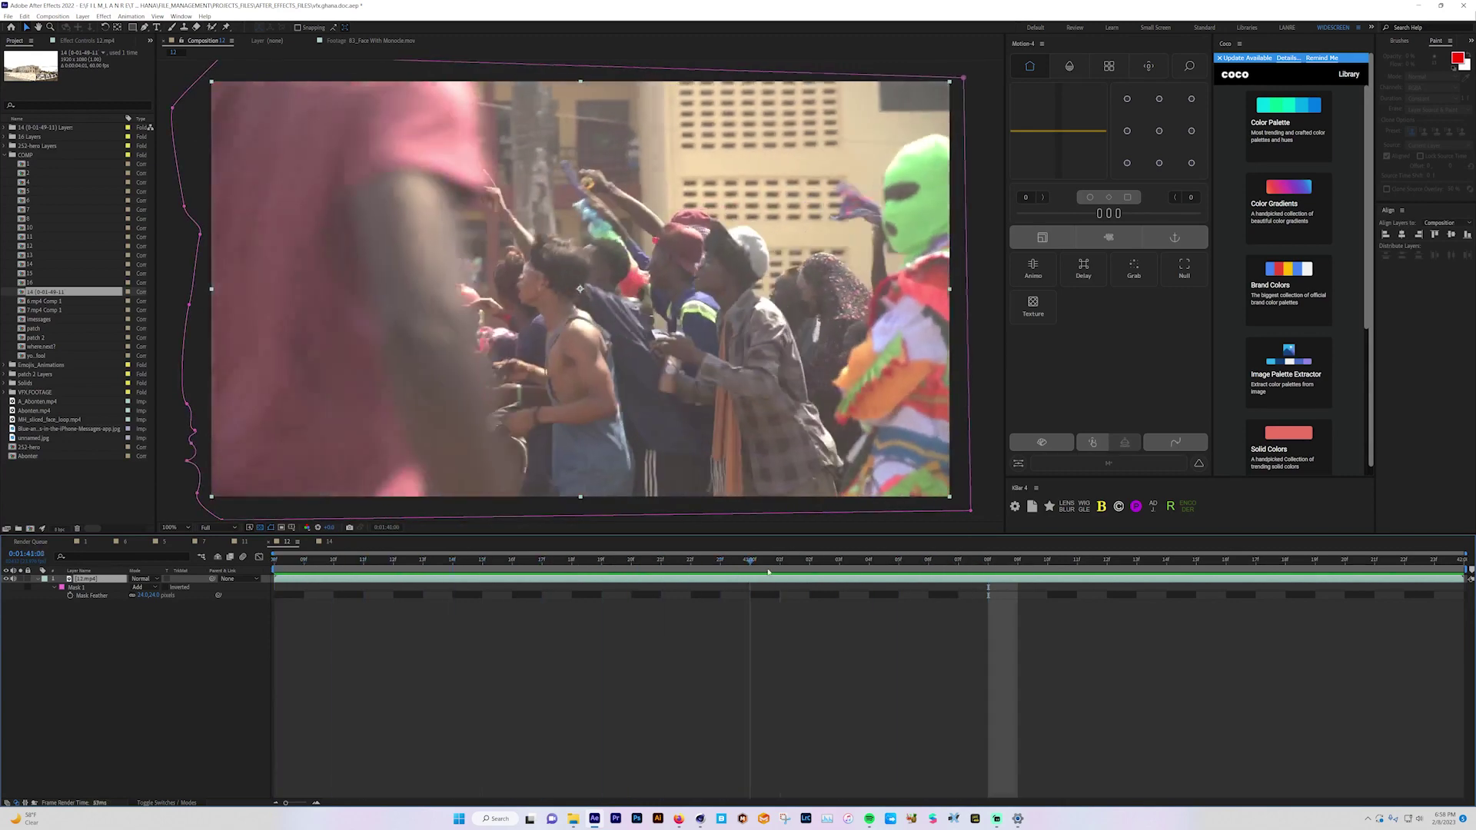
left_click(85, 588)
- Set Mask 1 to None and preview the unmasked crowd clip around 0:01:41:09
left_click(142, 587)
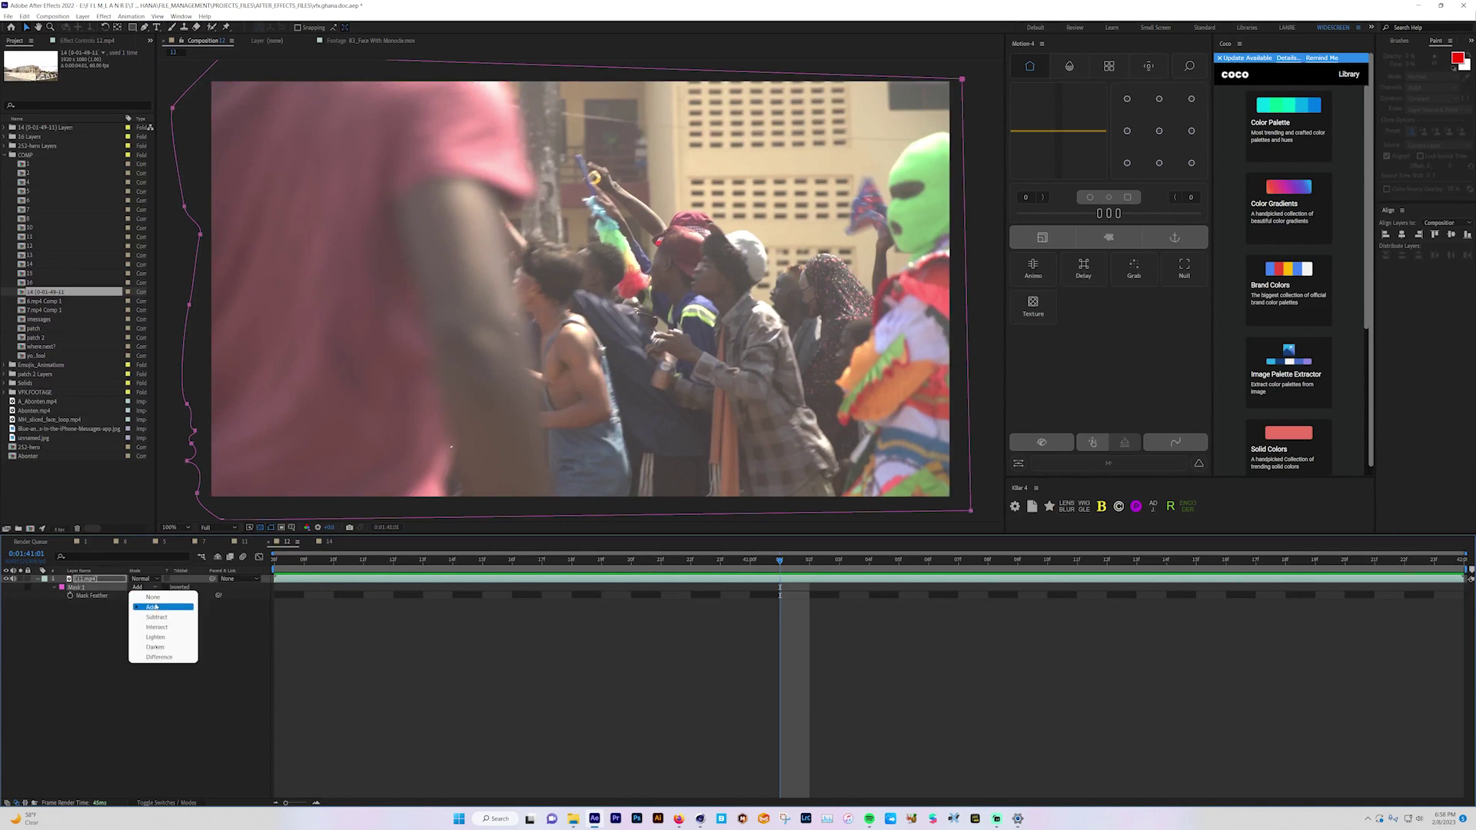
left_click(153, 597)
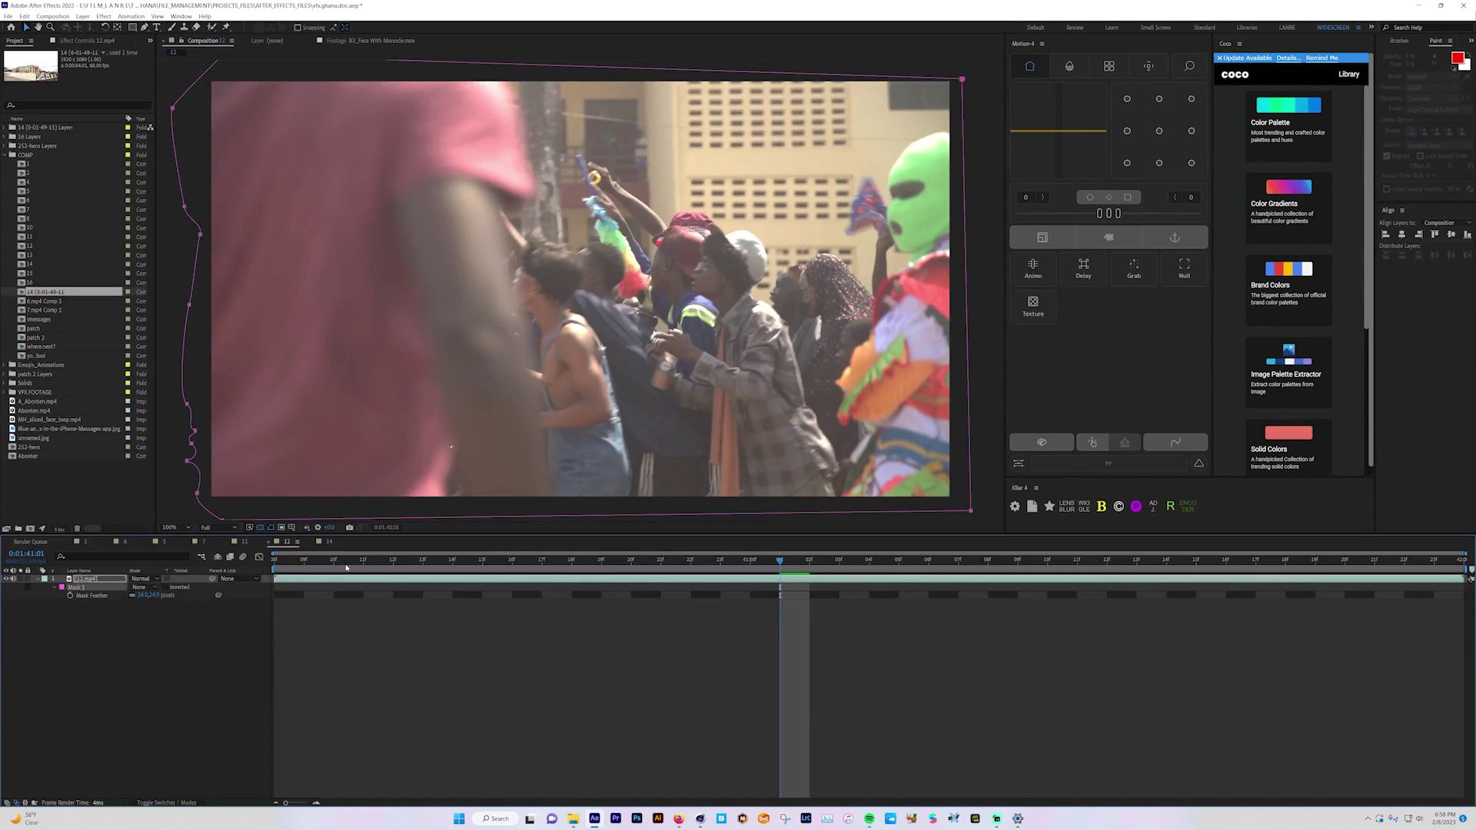
key("space")
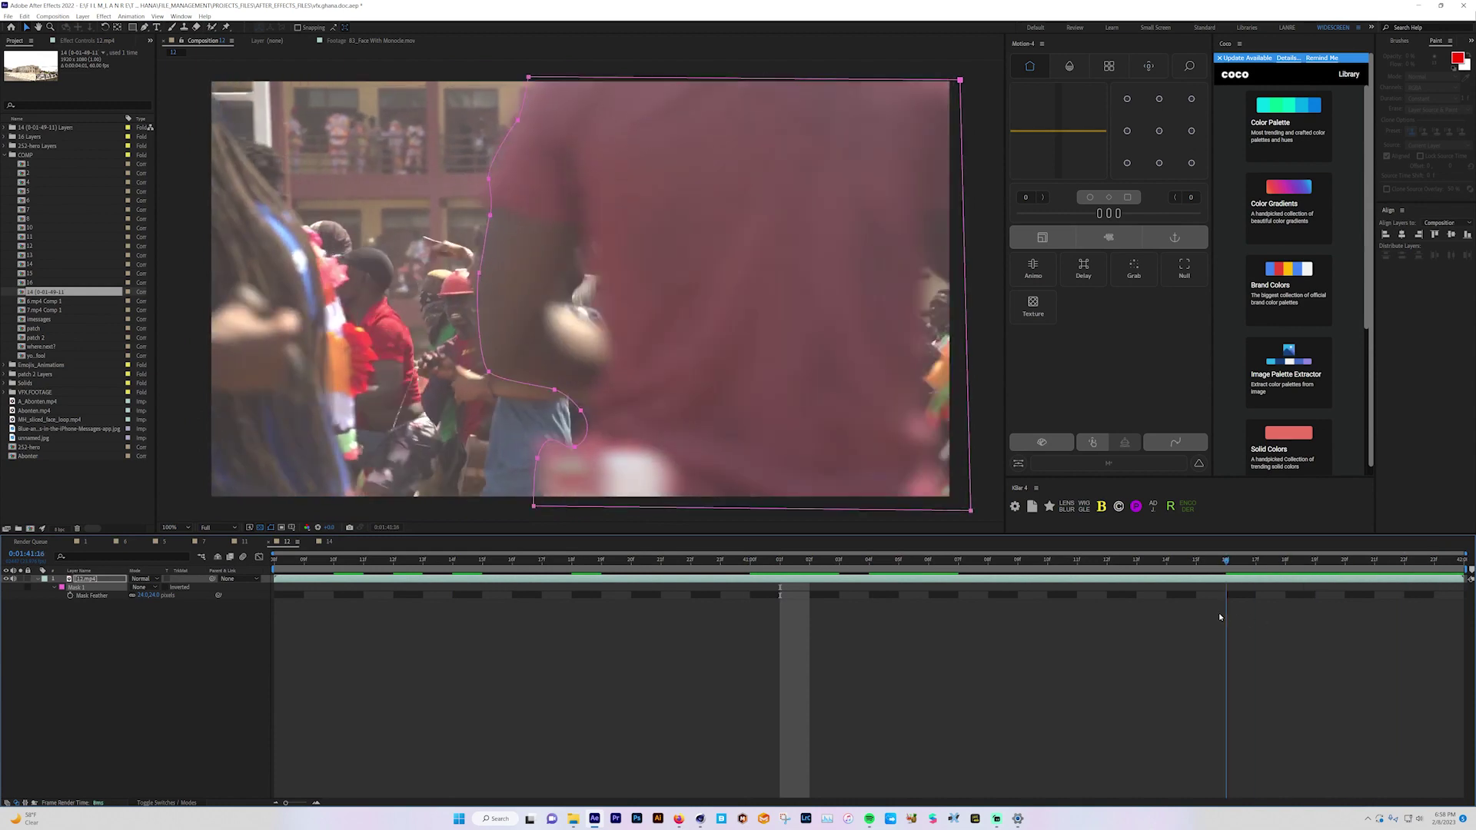
key("space")
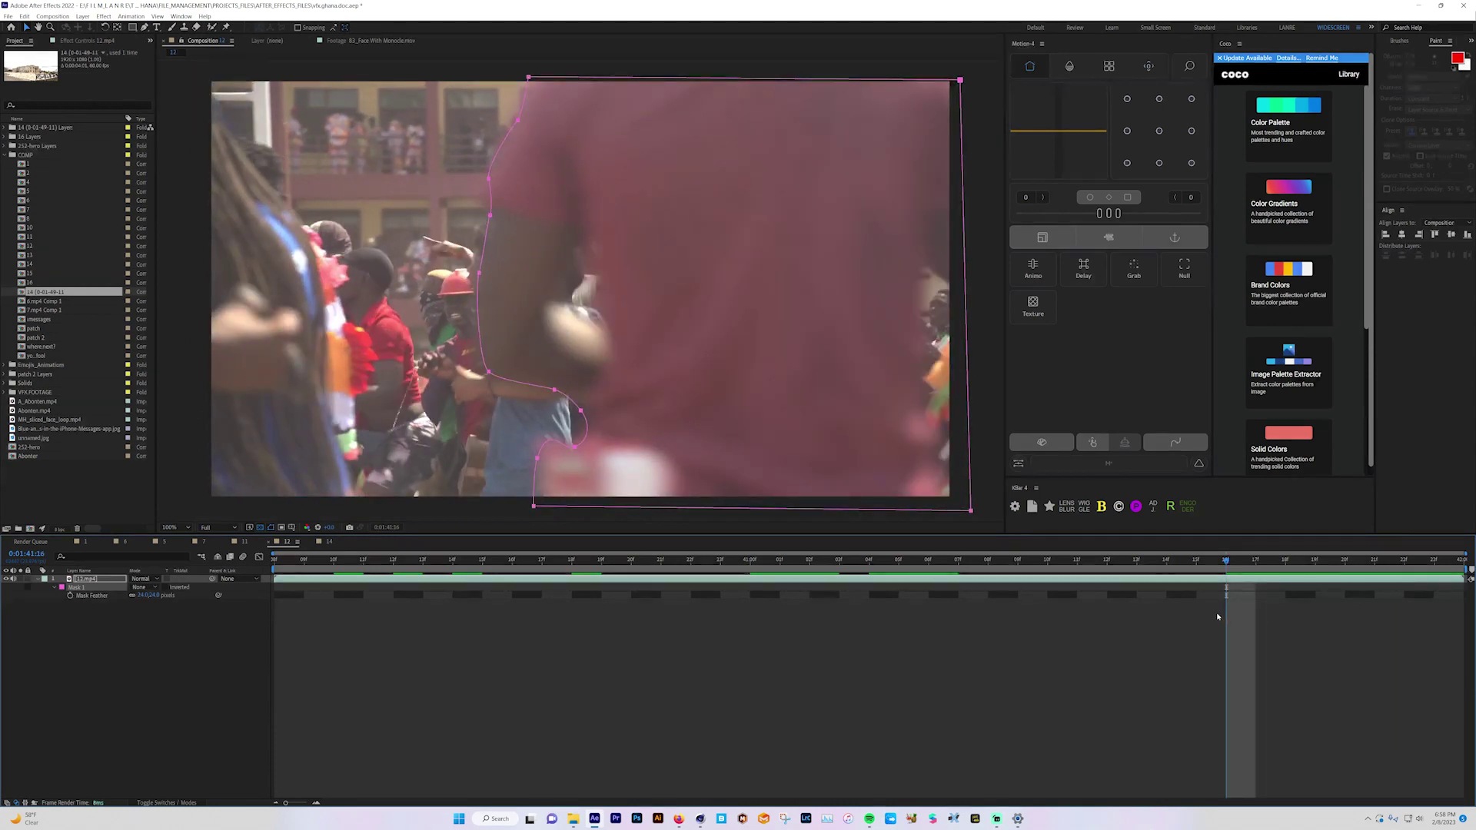
left_click(1100, 565)
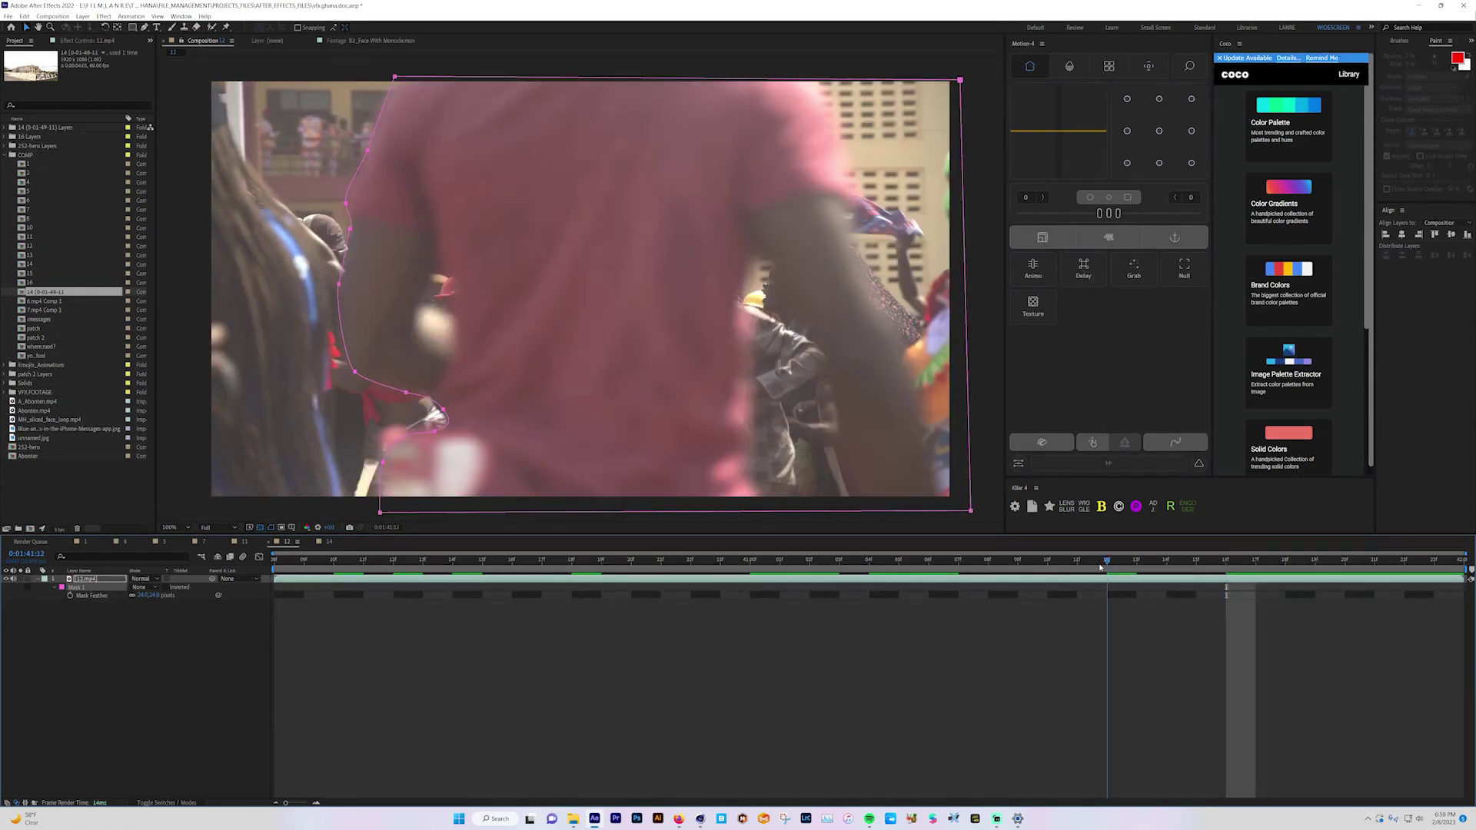
left_click_drag(1100, 566, 1017, 566)
key("space")
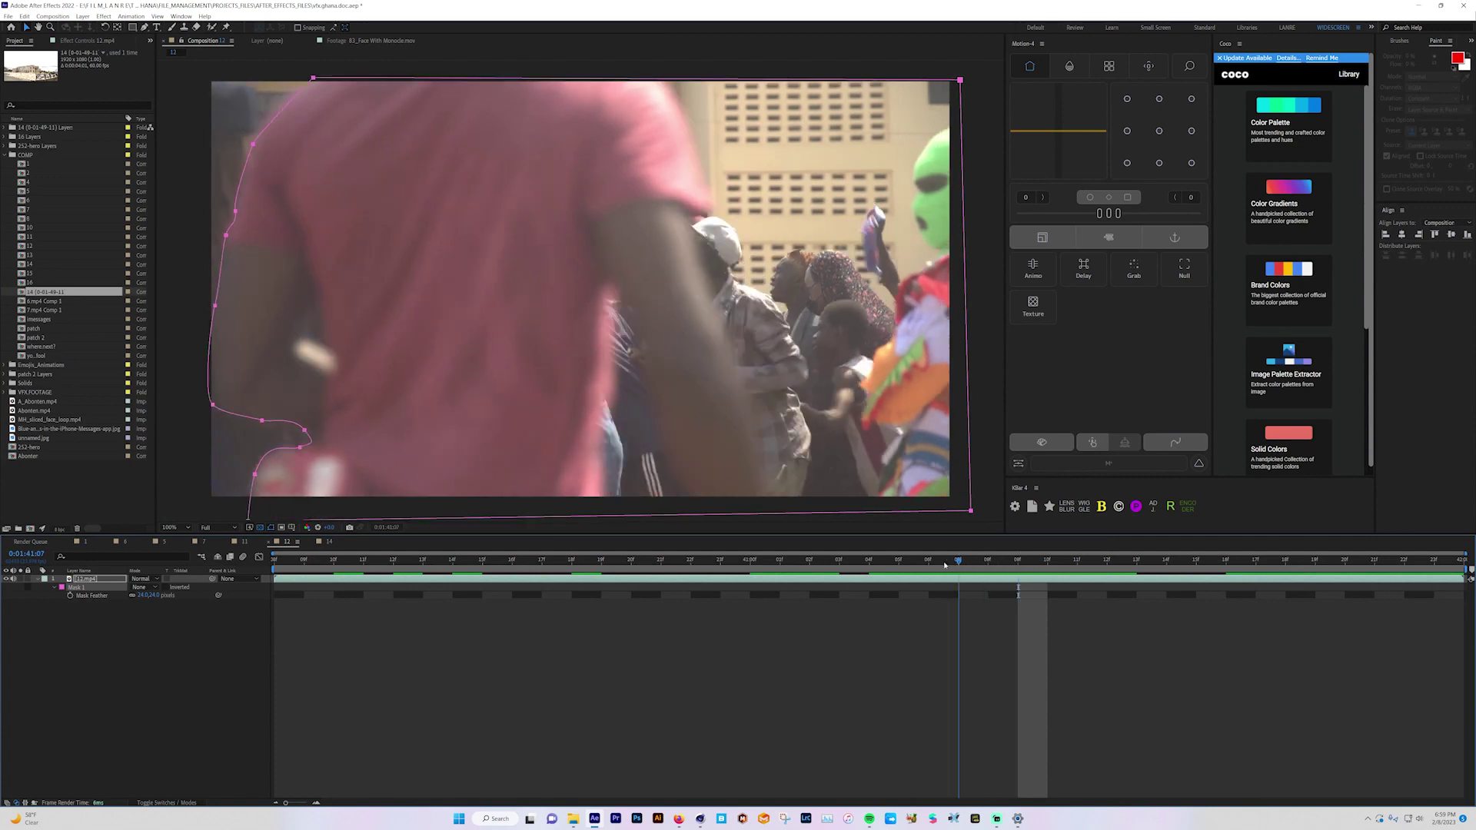
key("space")
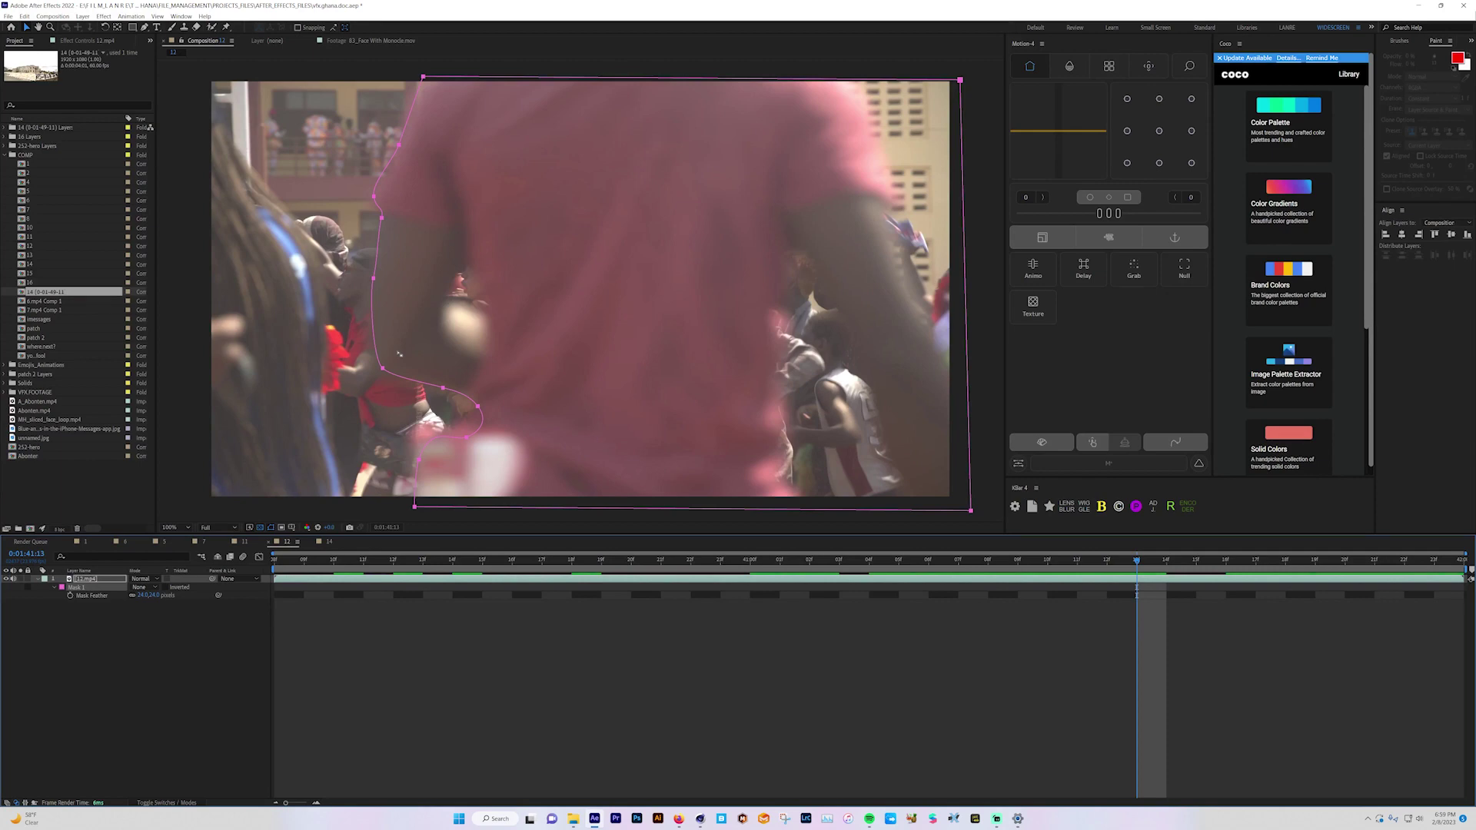
- Scrub the crowd clip to 0:01:41:01 and reveal the layer's Mask Path keyframes
left_click_drag(601, 561, 482, 560)
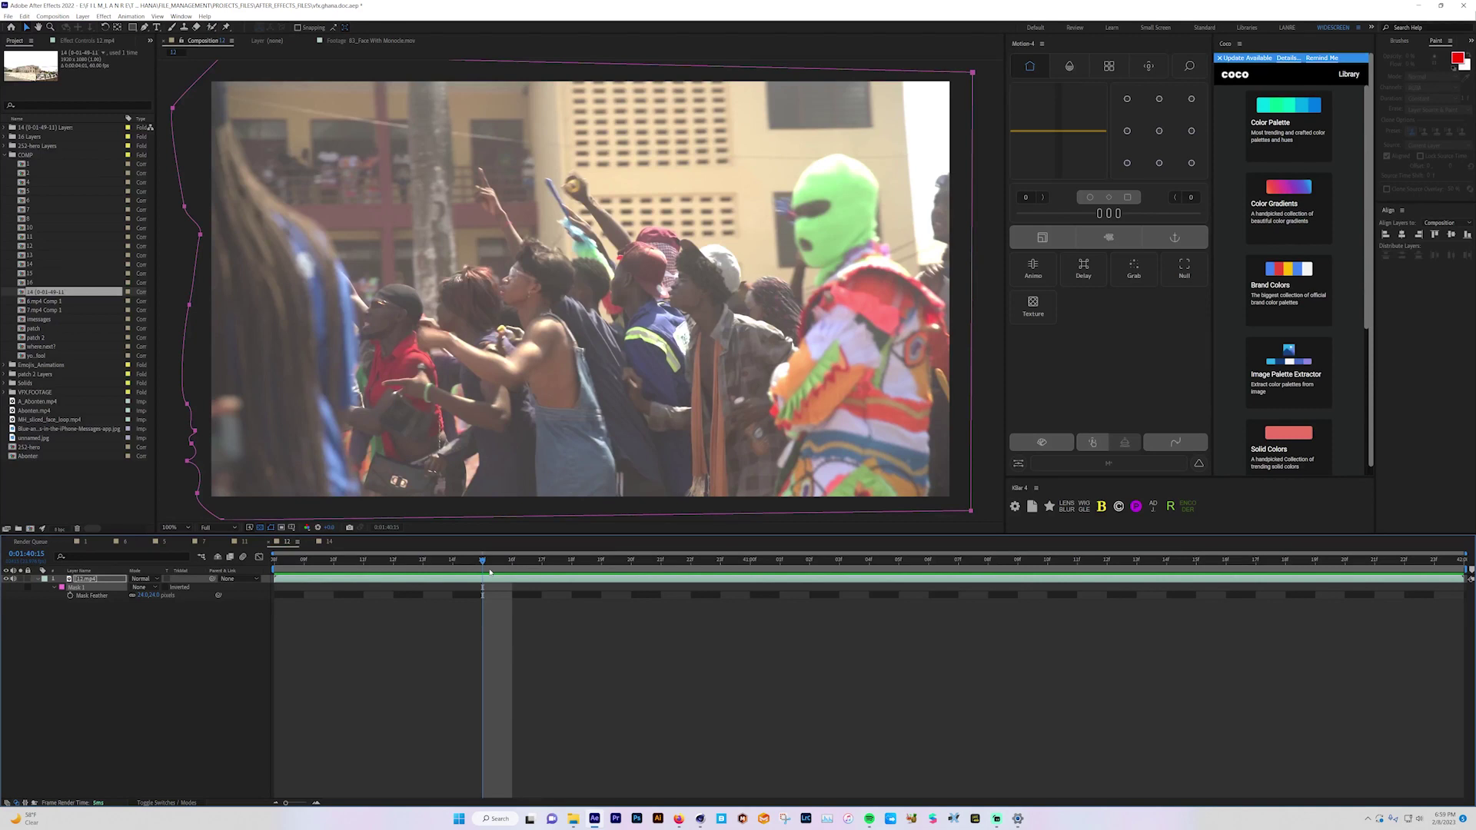
left_click_drag(379, 560, 661, 567)
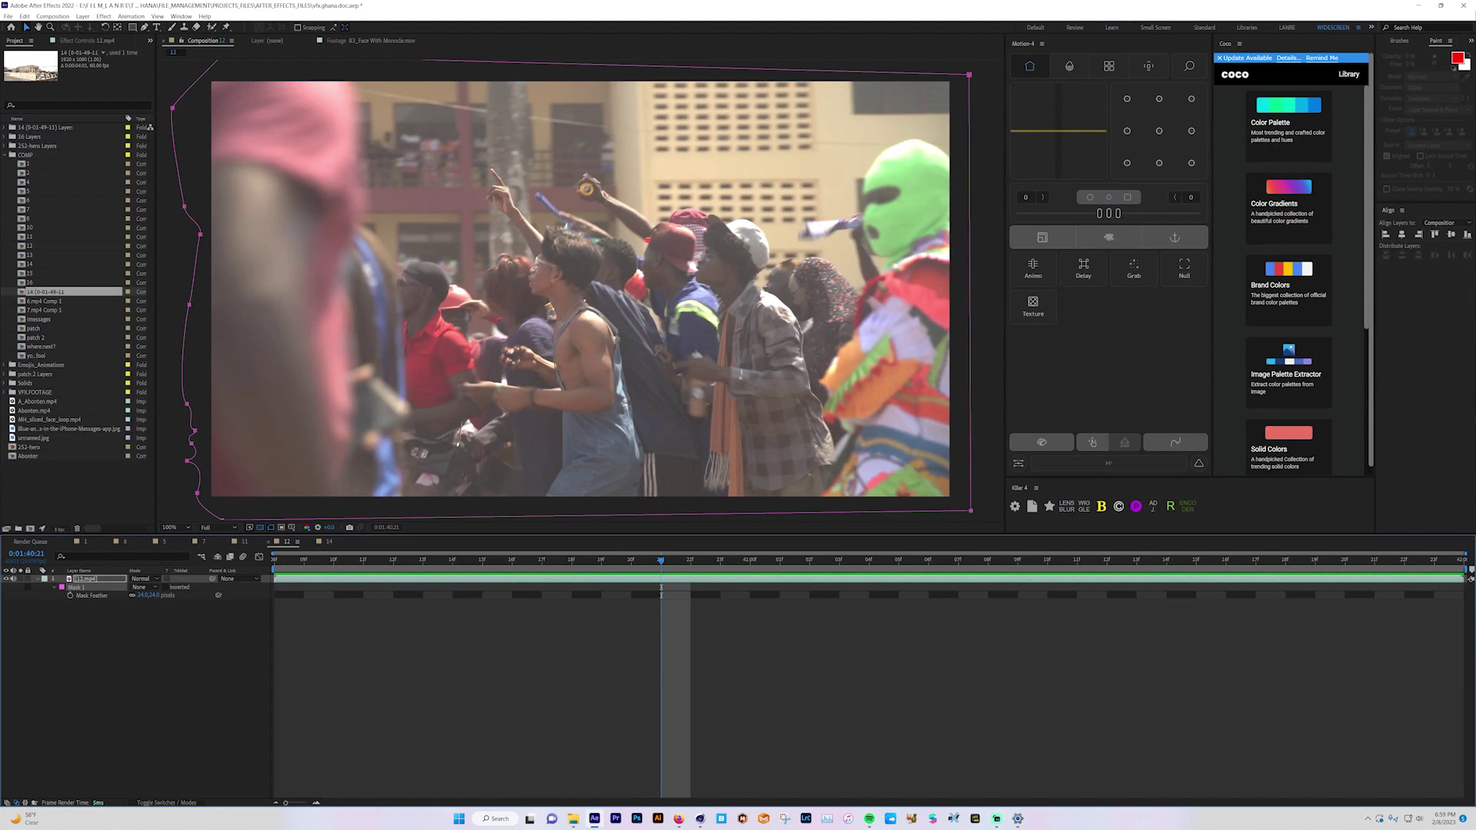
left_click_drag(679, 562, 901, 563)
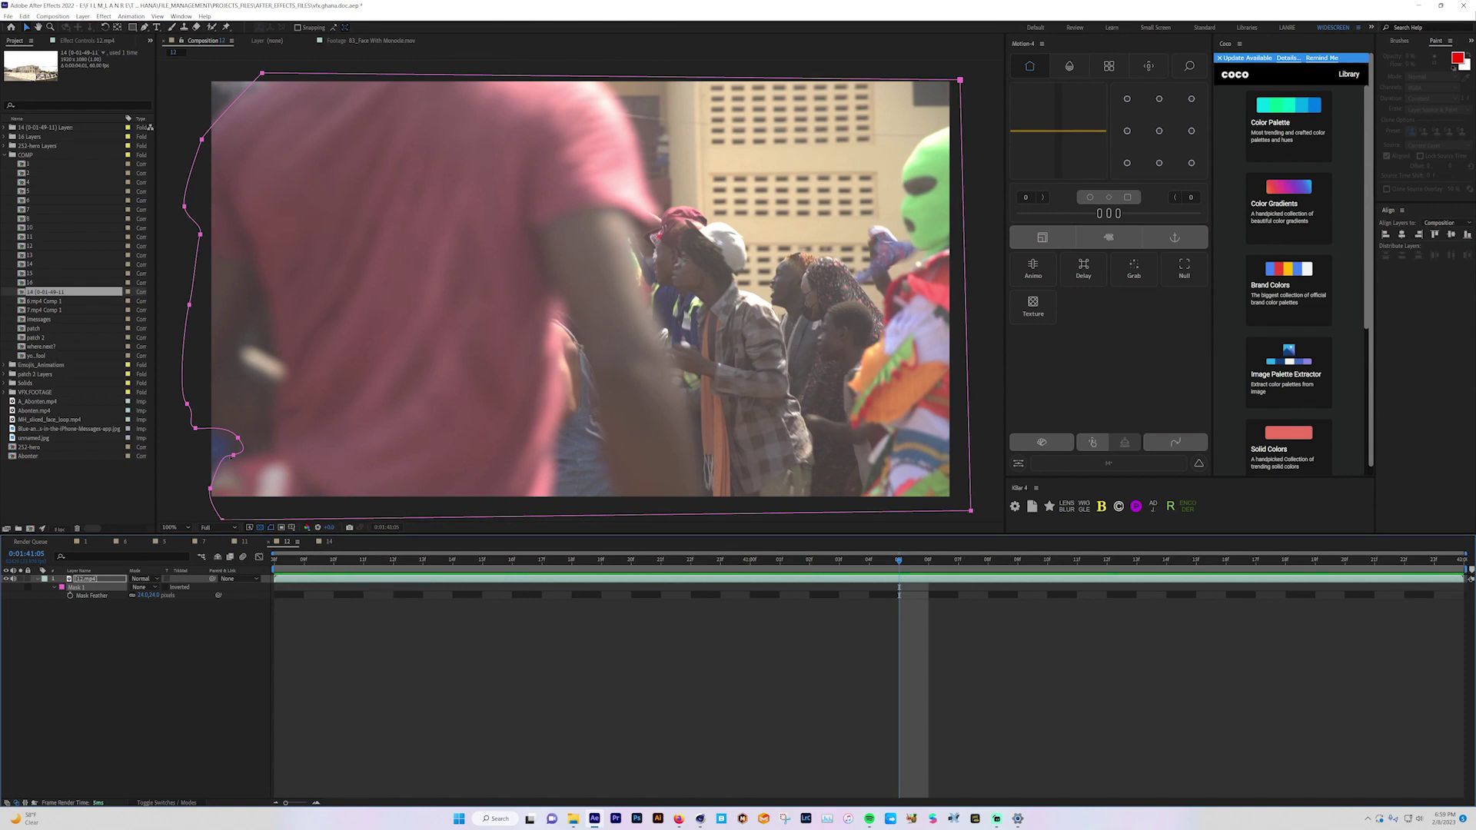
left_click(893, 581)
key("m")
left_click(809, 561)
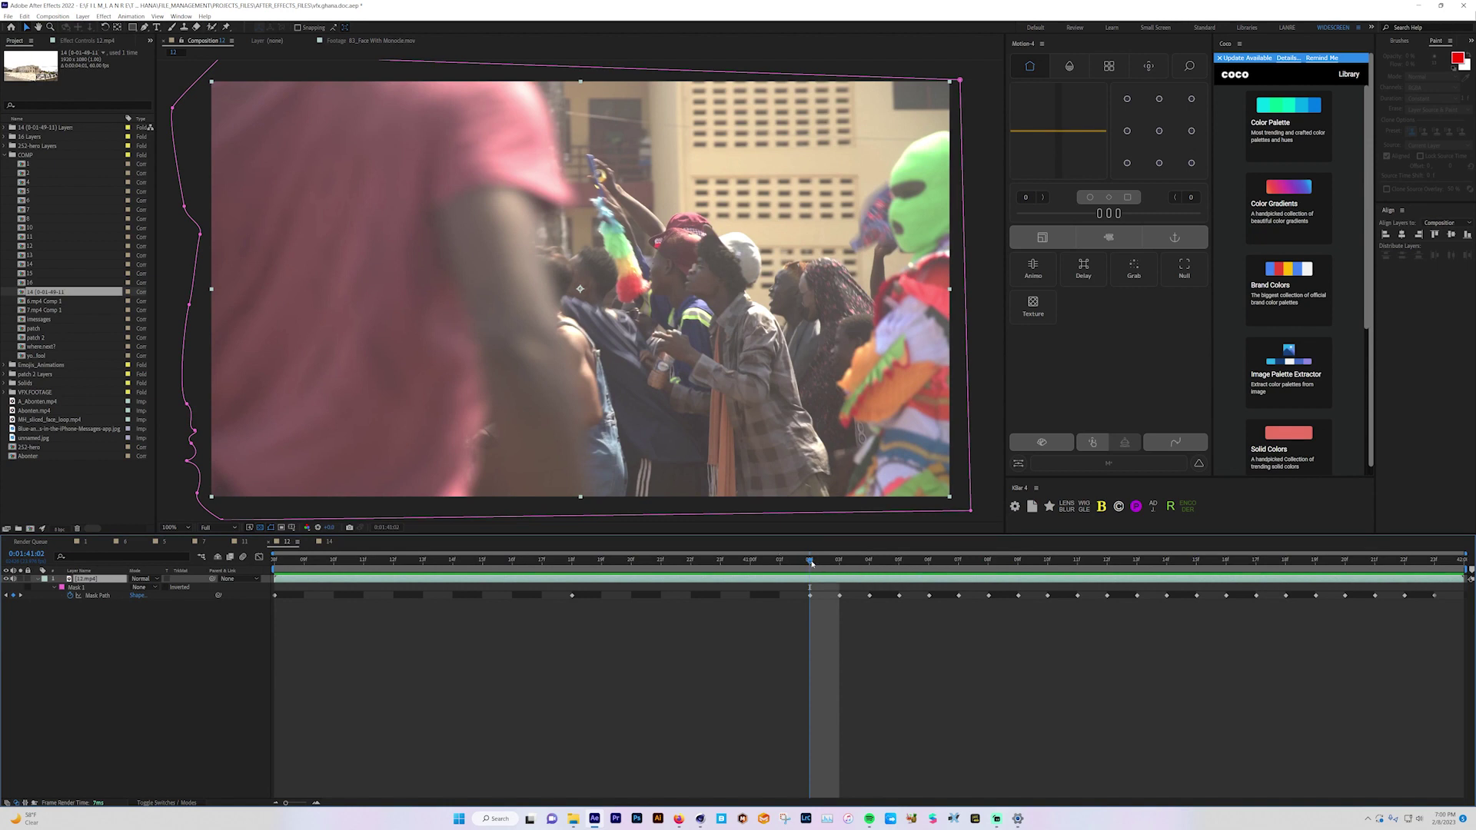
- Step through the Mask Path keyframes from 0:01:41:03 to 0:01:41:12
left_click(840, 561)
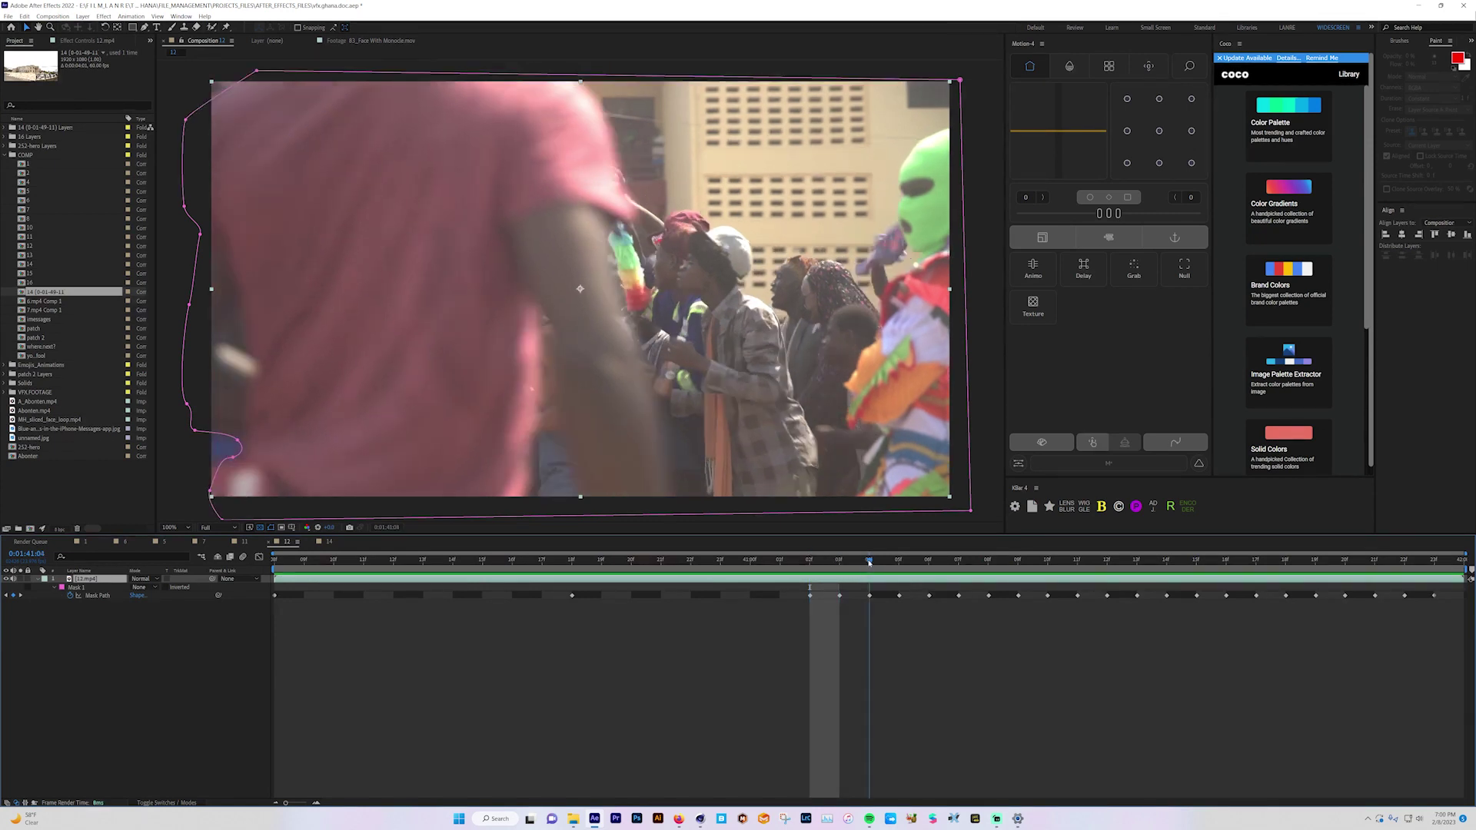
key("Page_Down")
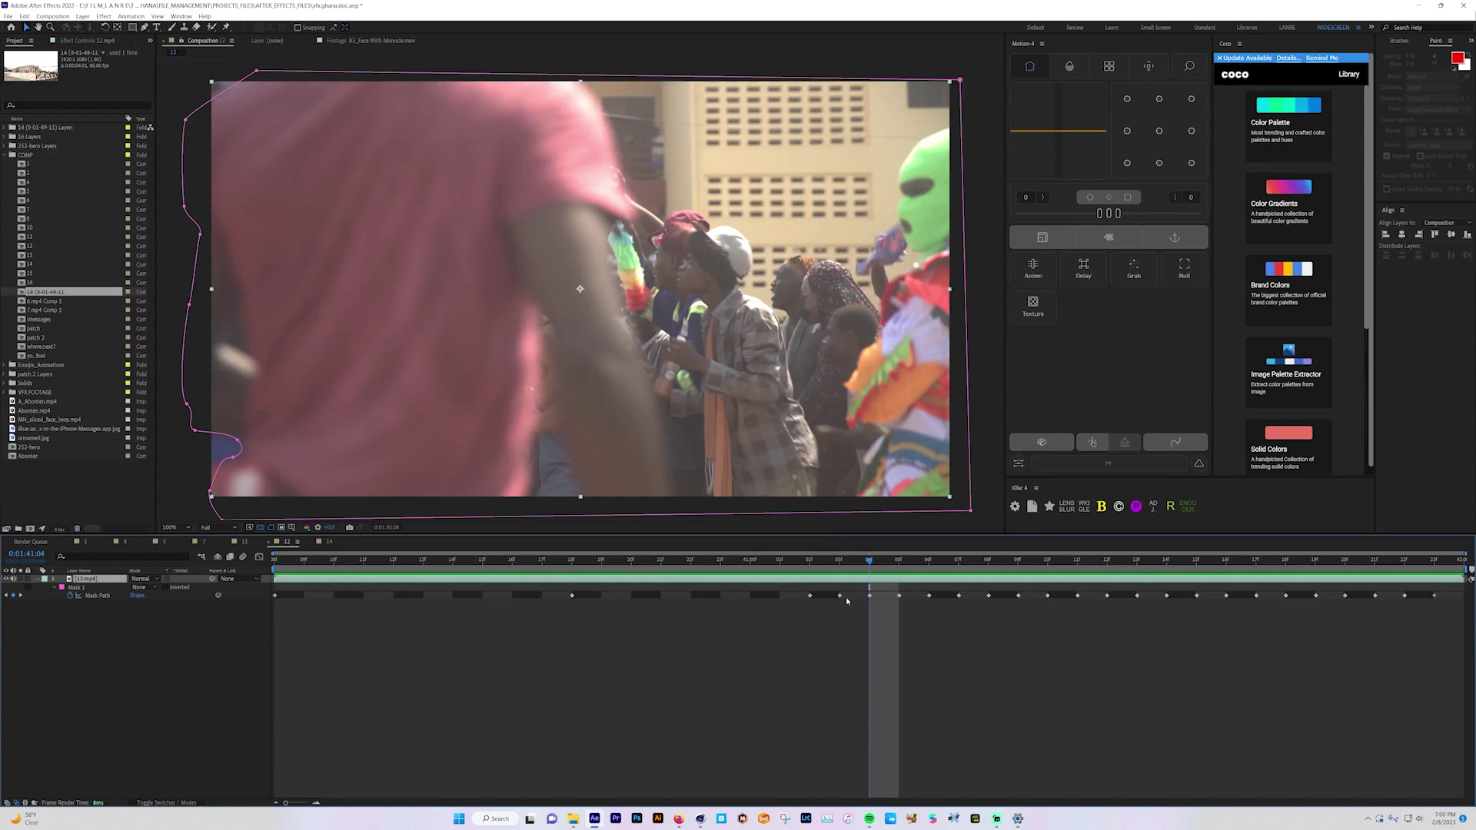
left_click_drag(867, 562, 1008, 572)
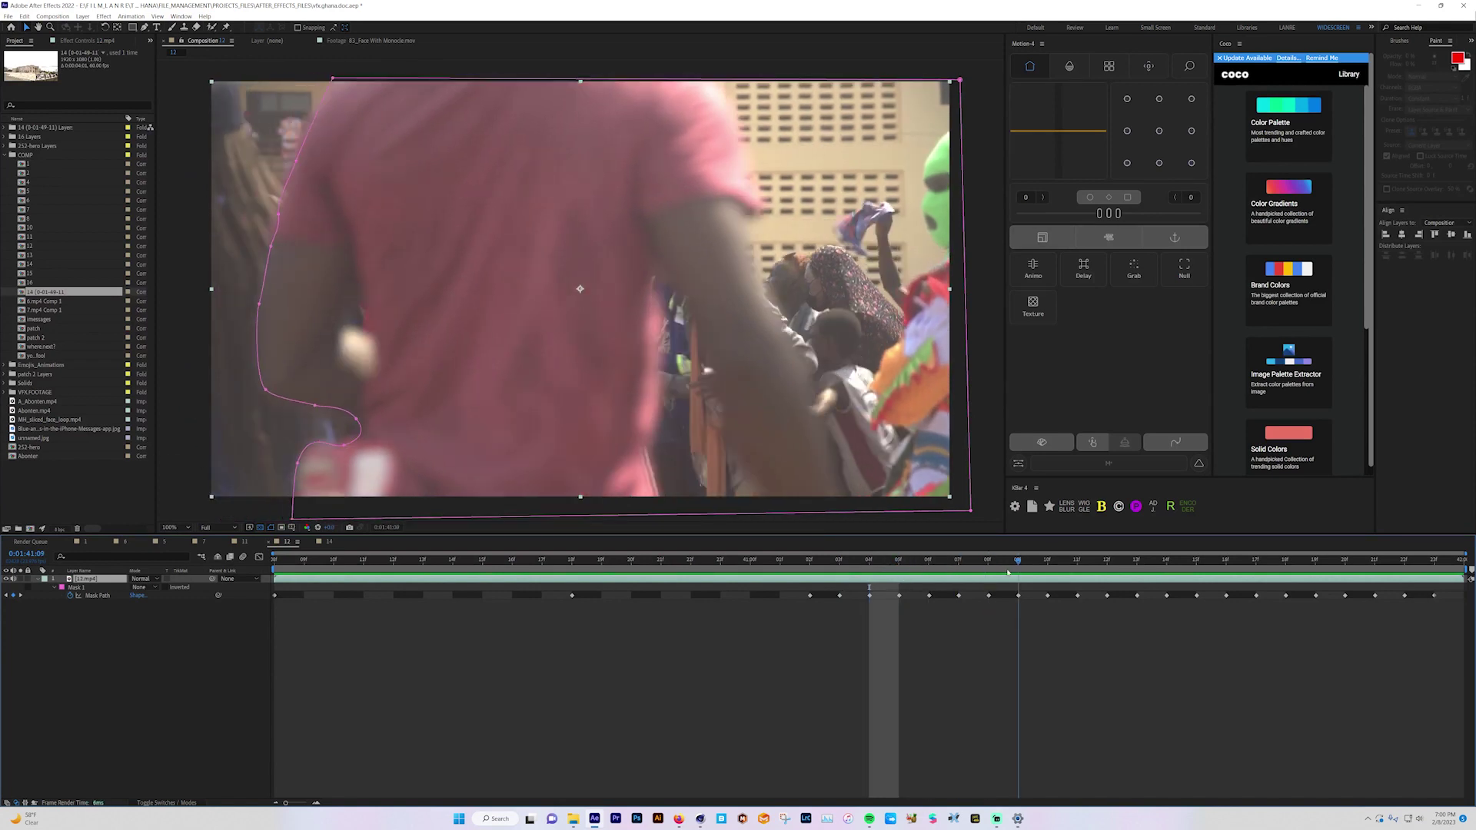
key("Page_Down")
key("Page_Down")
key("Page_Down")
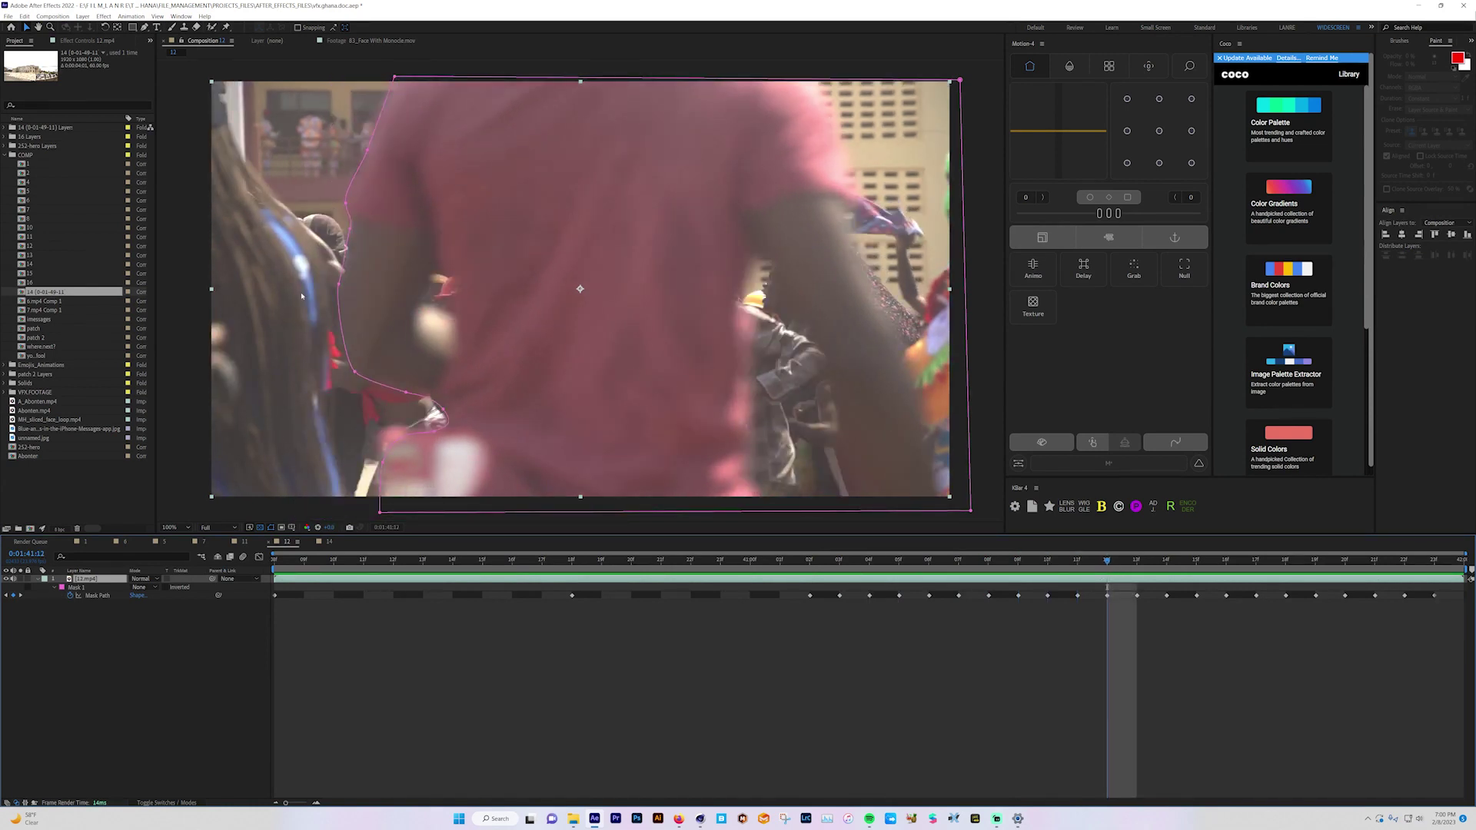
- Set Mask 1 back to Add, preview the cut-out crowd, then switch to composition 11
left_click(141, 590)
left_click(148, 602)
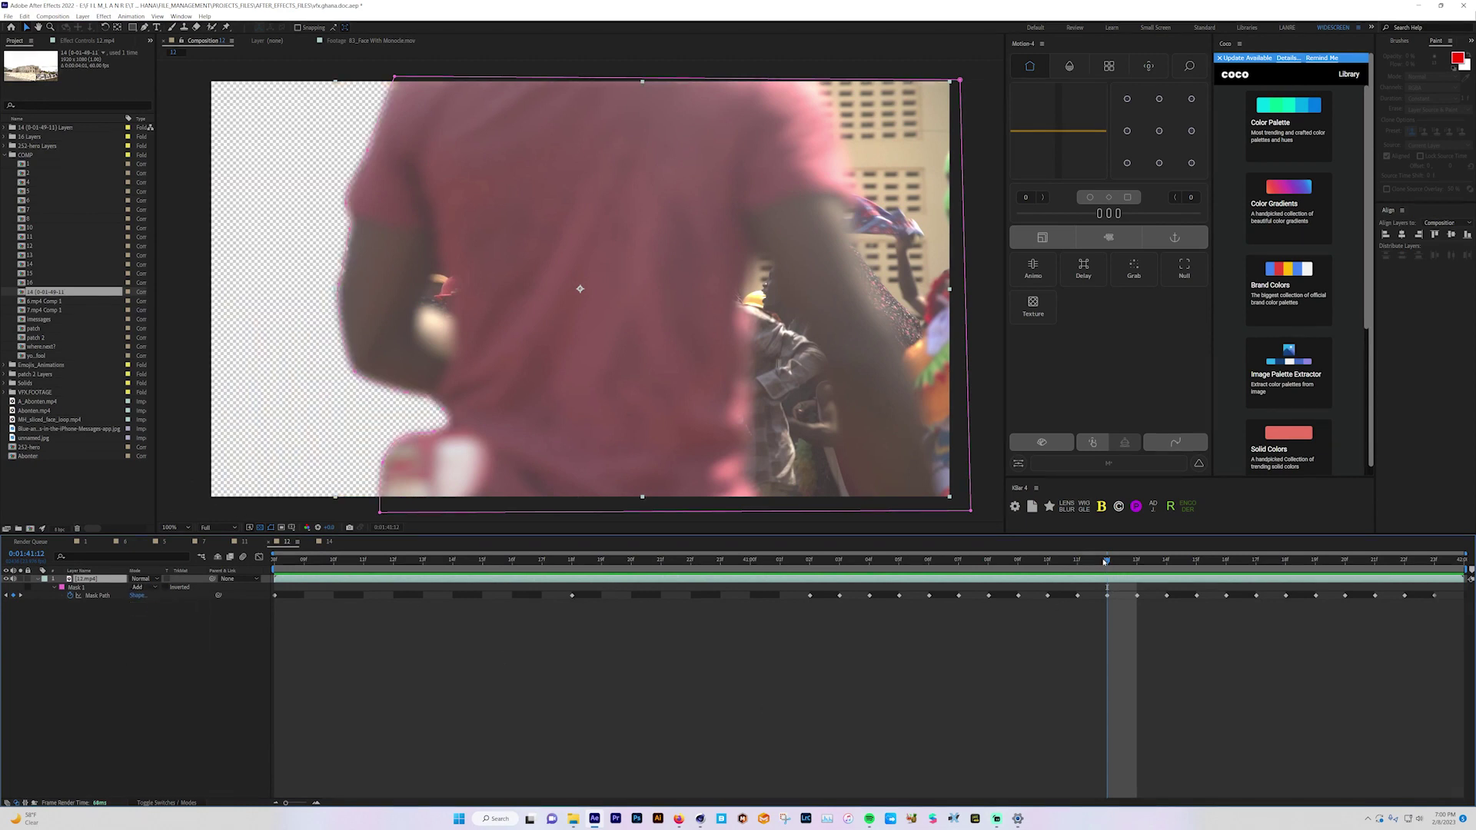
left_click_drag(1131, 565, 1314, 573)
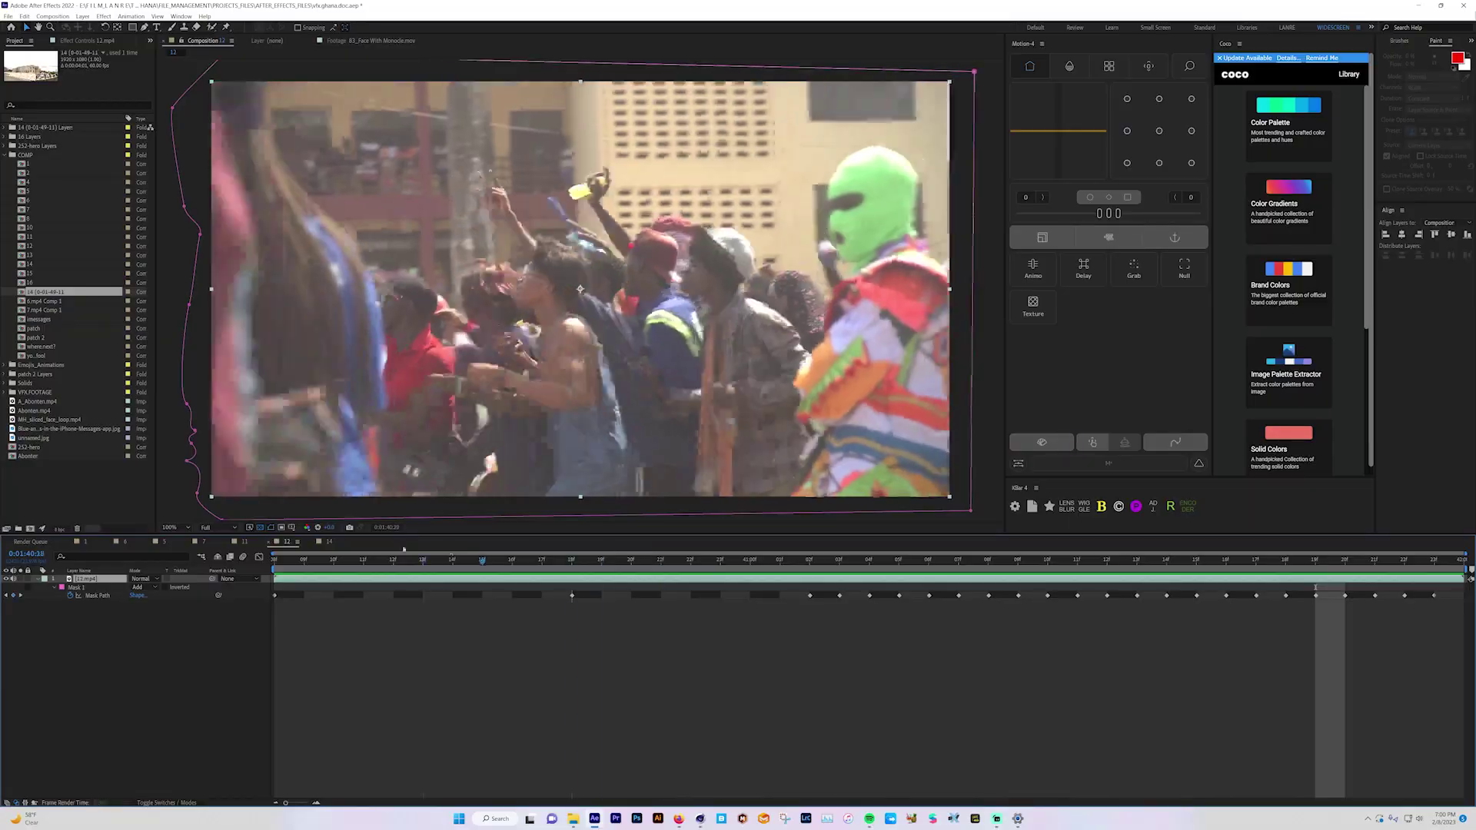
key("space")
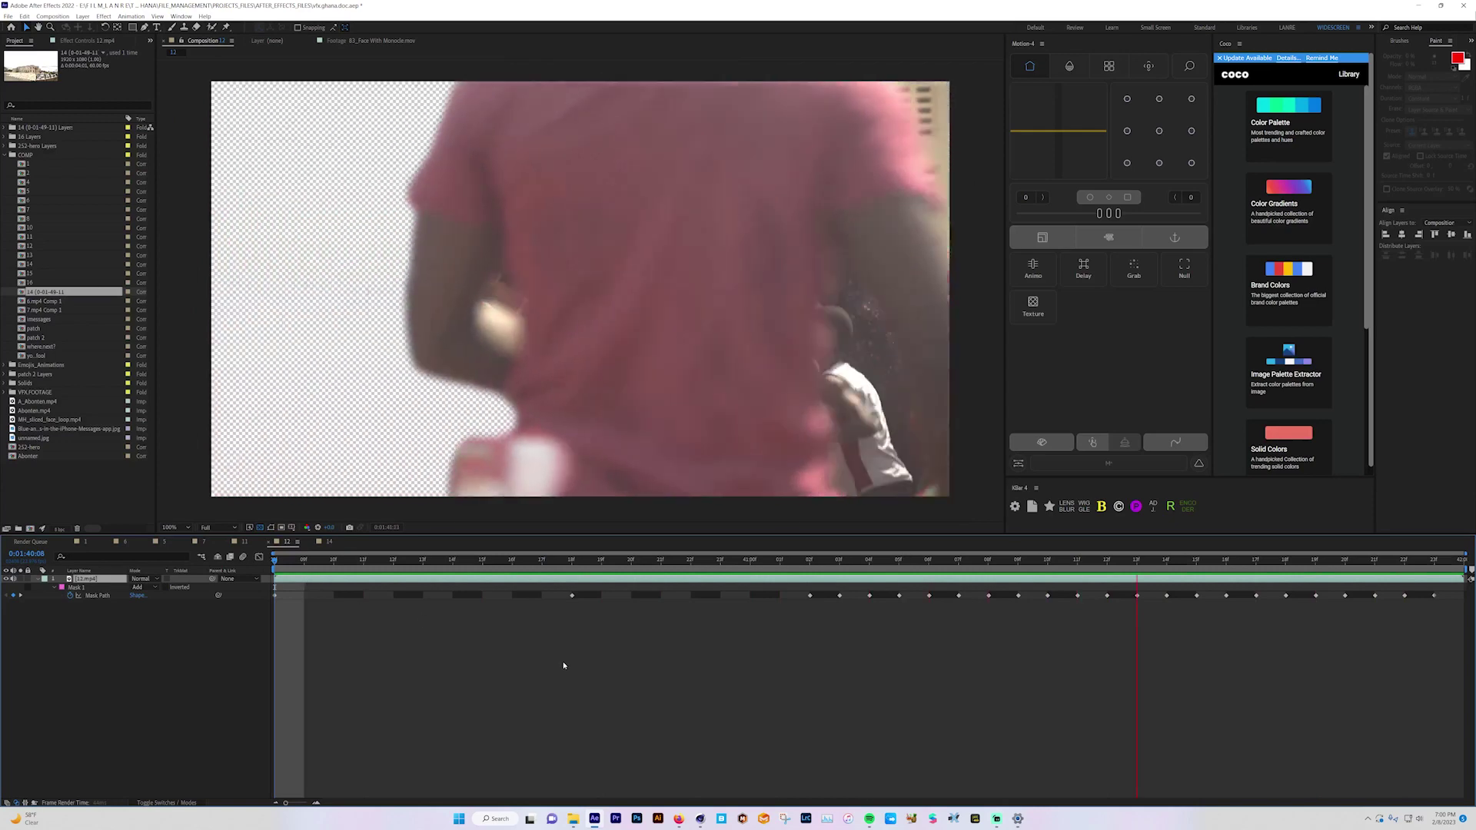
key("space")
left_click_drag(546, 560, 998, 594)
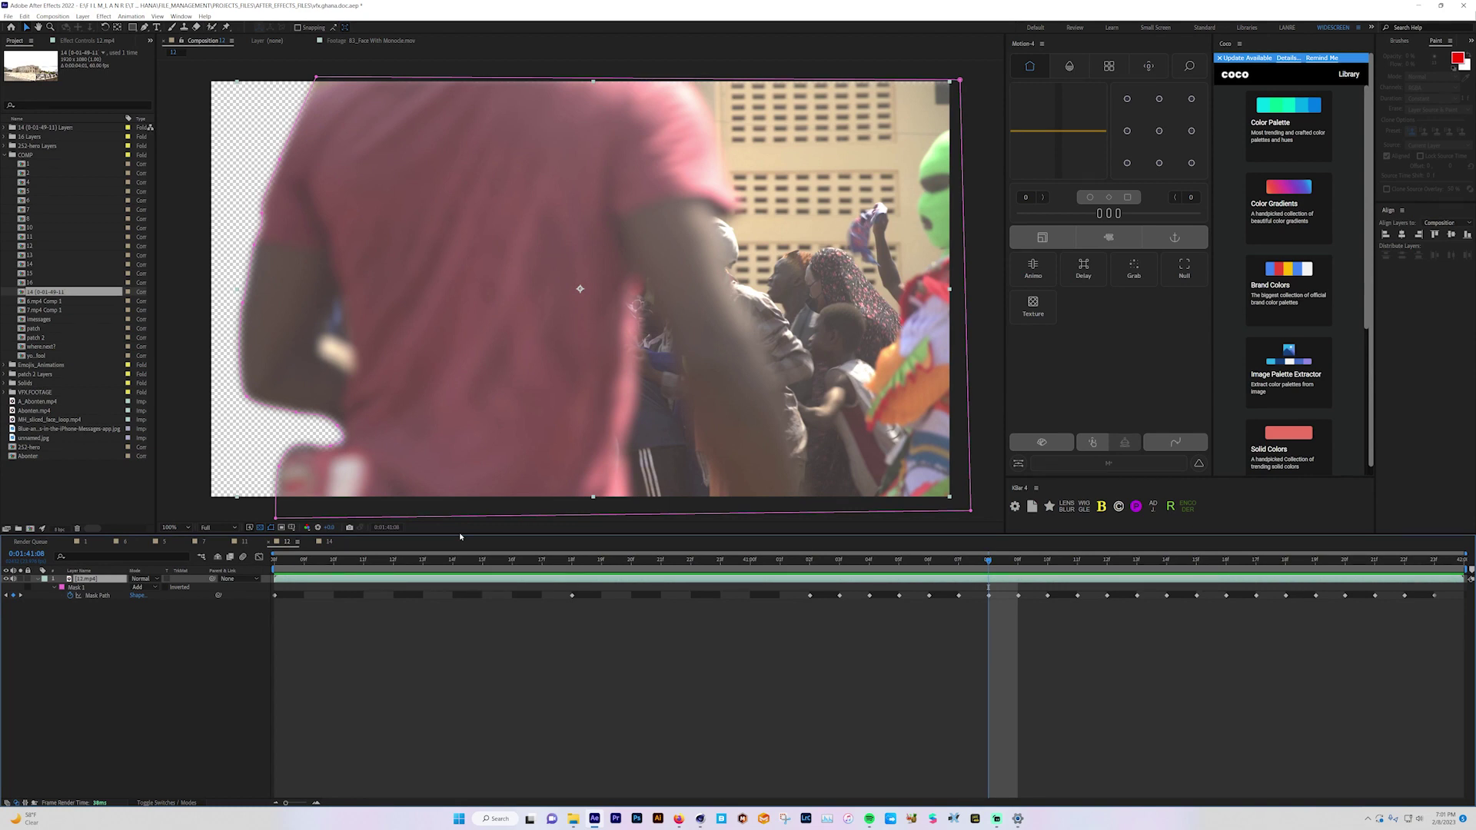
left_click(245, 542)
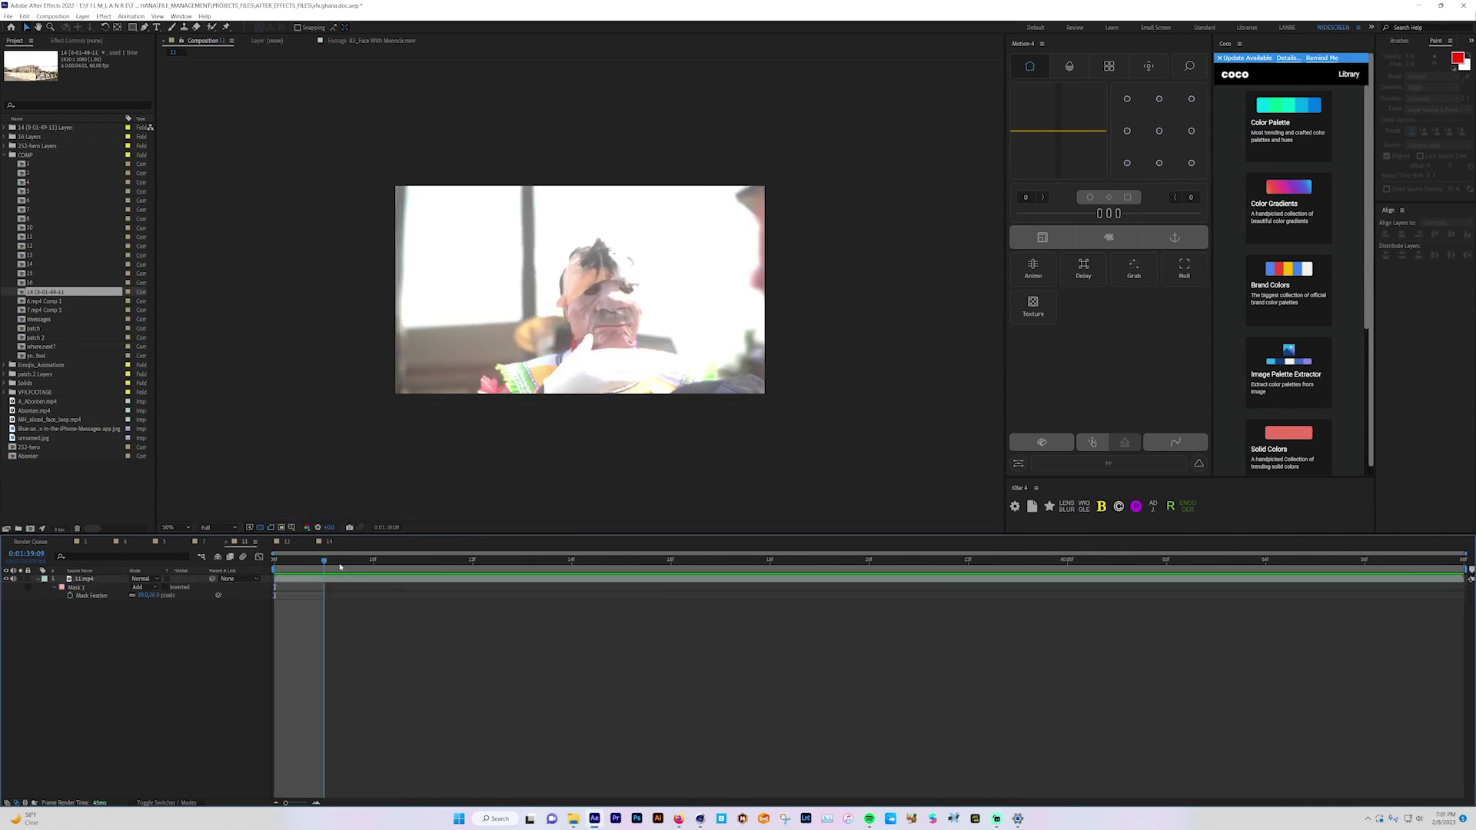
- Preview composition 11 at 100% zoom, scrubbing to 0:01:40:07 and back to the start
left_click(323, 561)
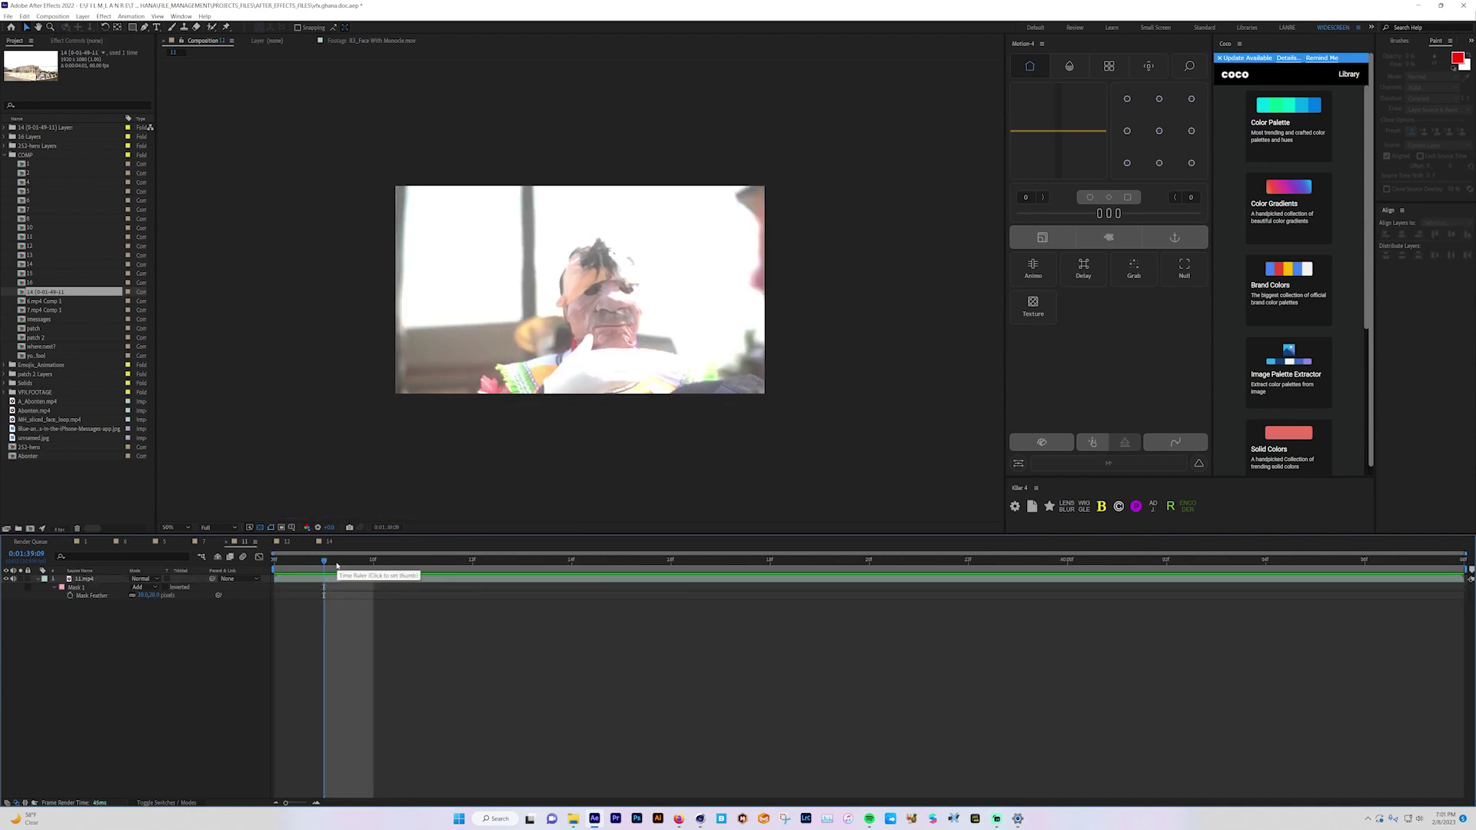
key("slash")
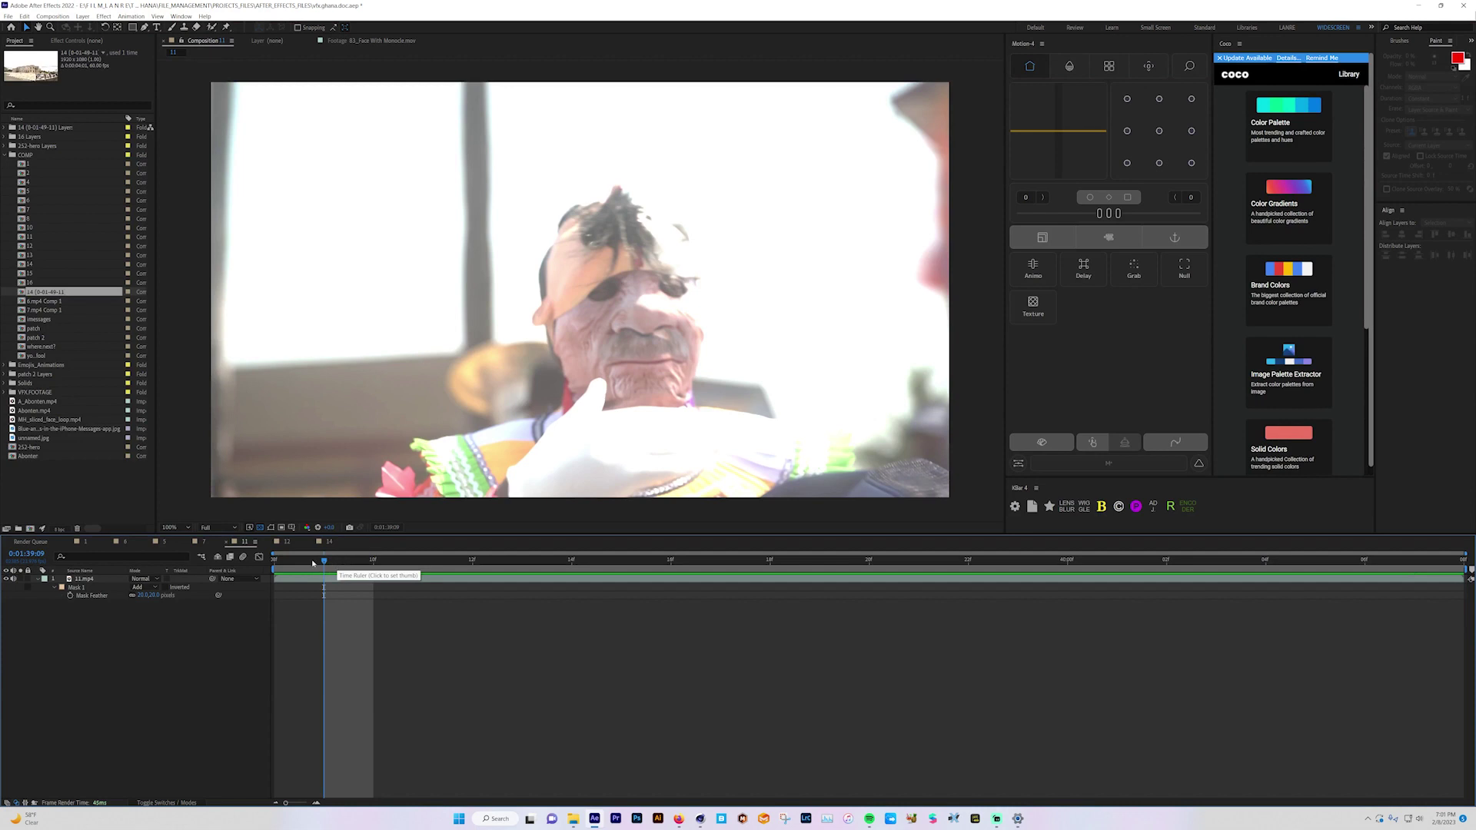
key("space")
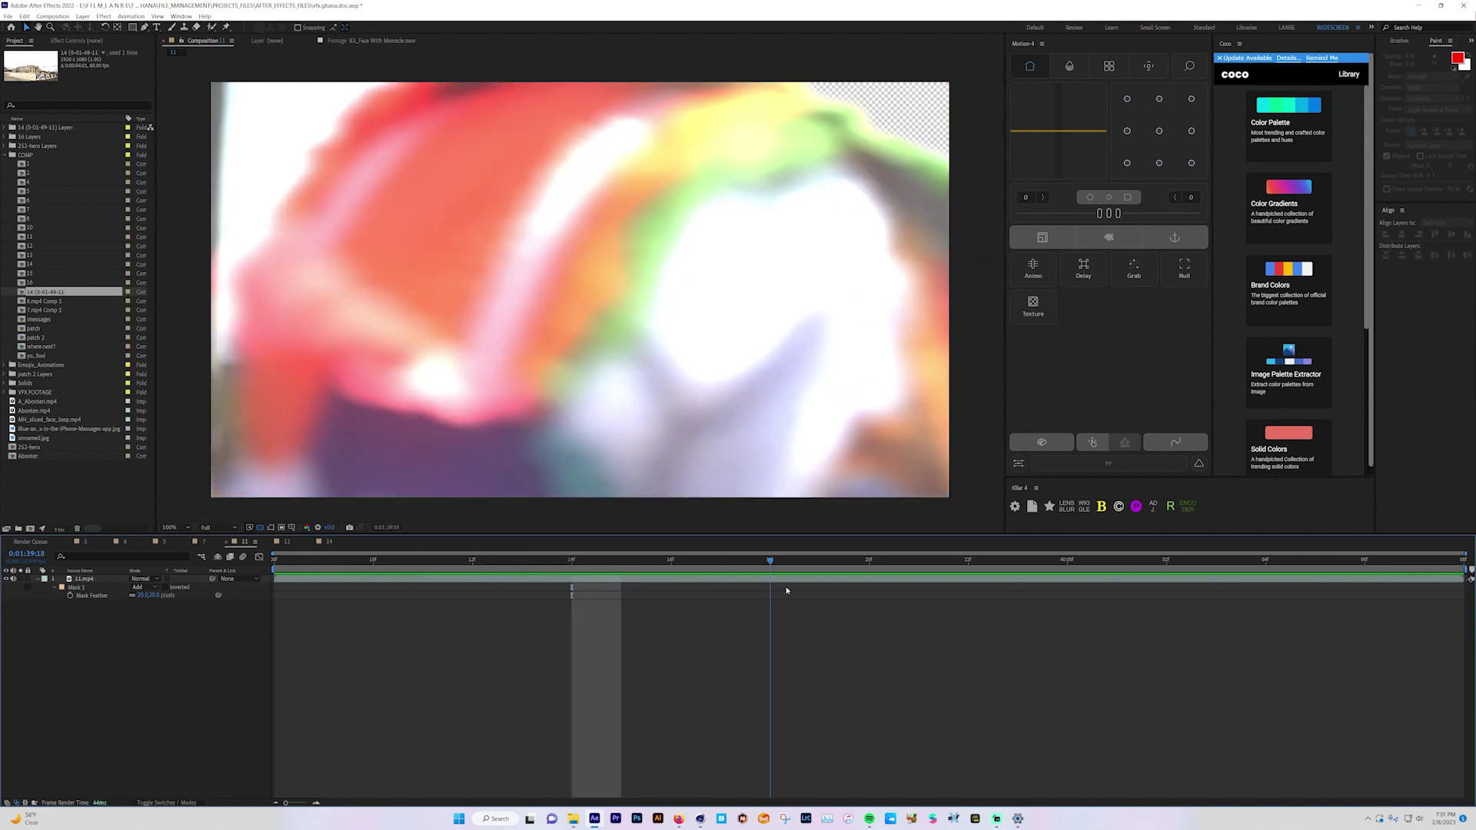
left_click_drag(1097, 591, 1432, 603)
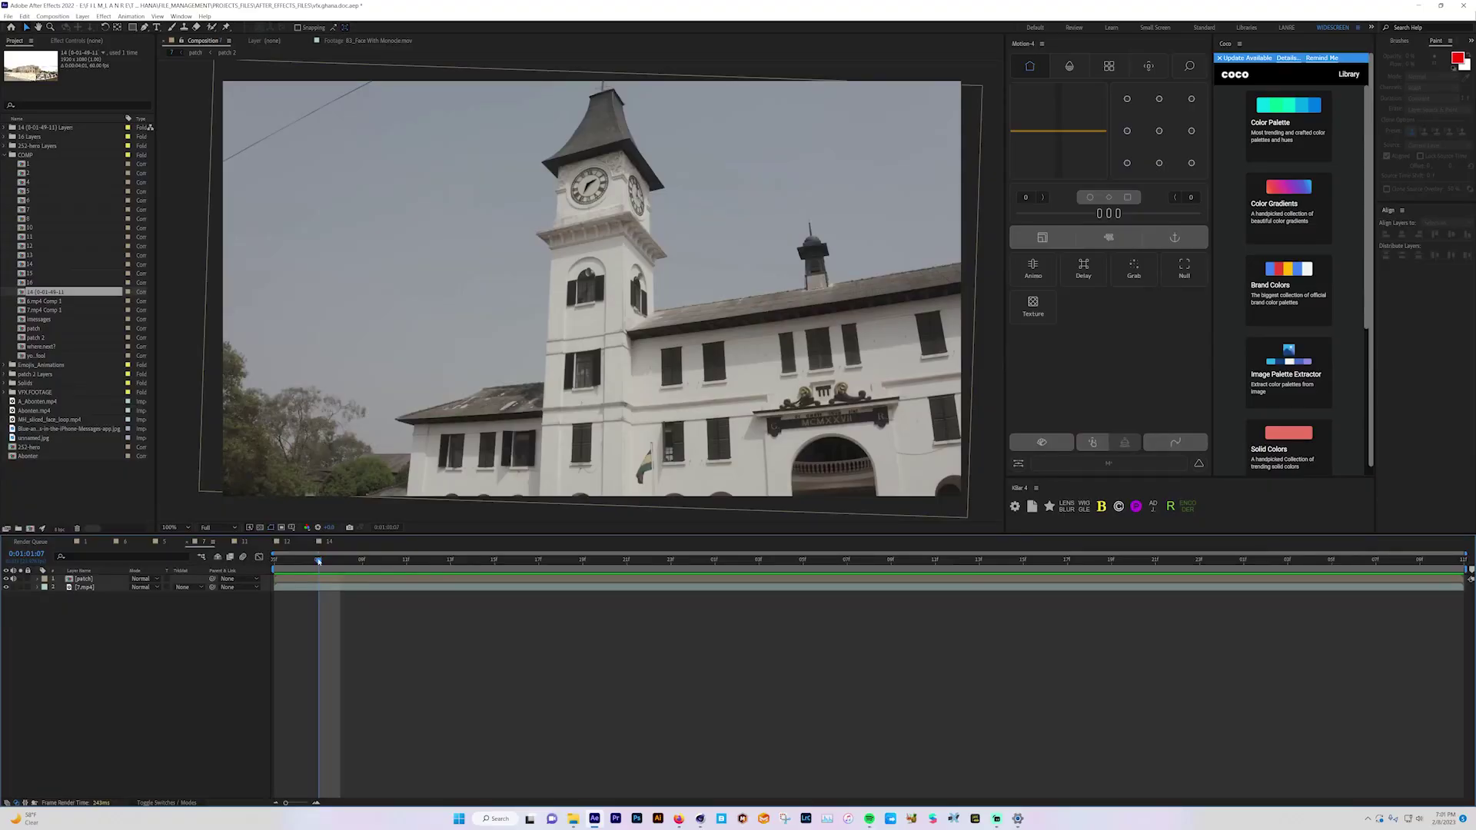
left_click_drag(318, 562, 256, 570)
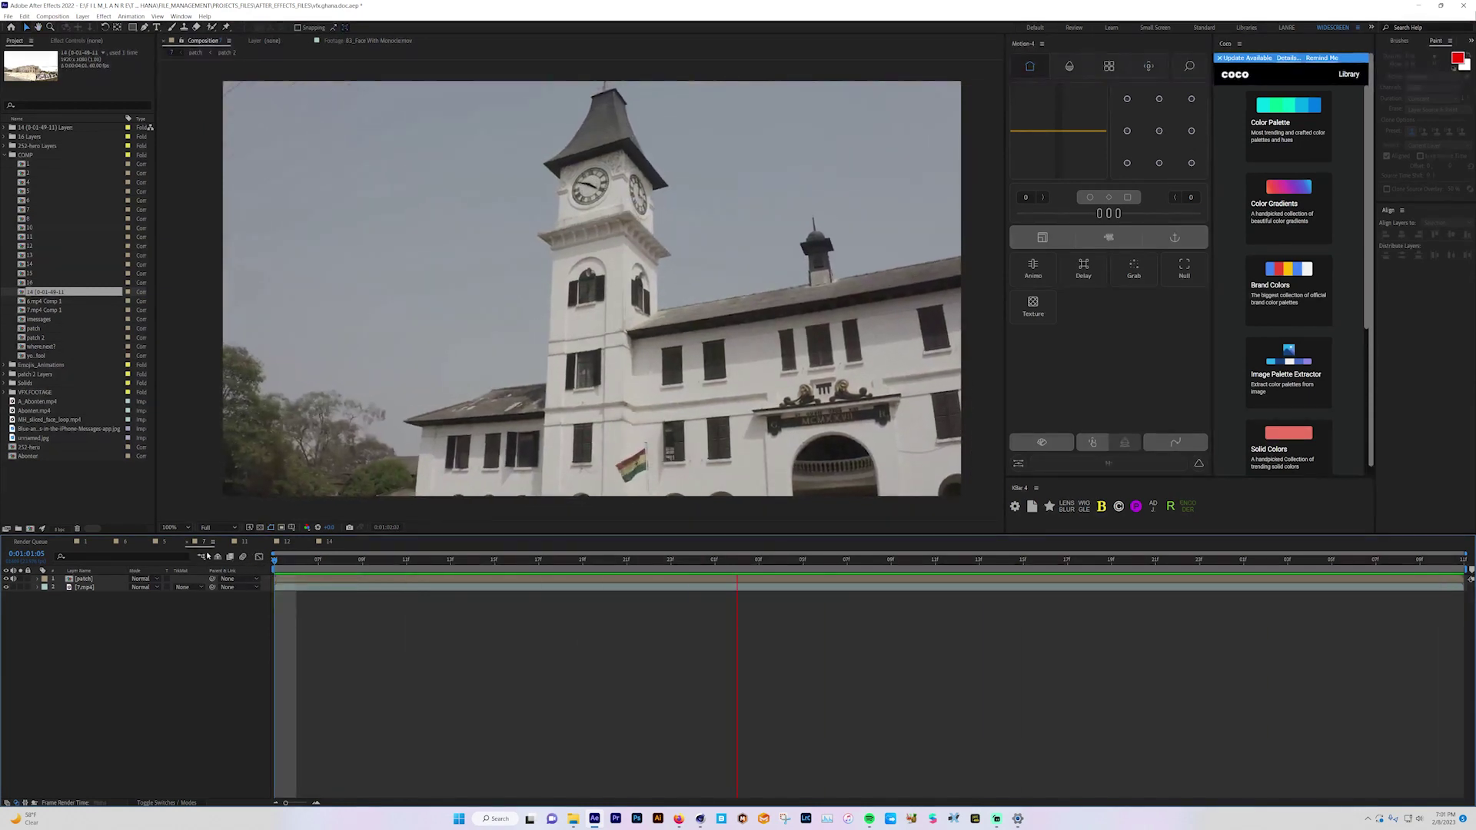
- Stop playback, select the 7.mp4 layer and launch Mocha AE from its effect settings
key("space")
left_click(86, 579)
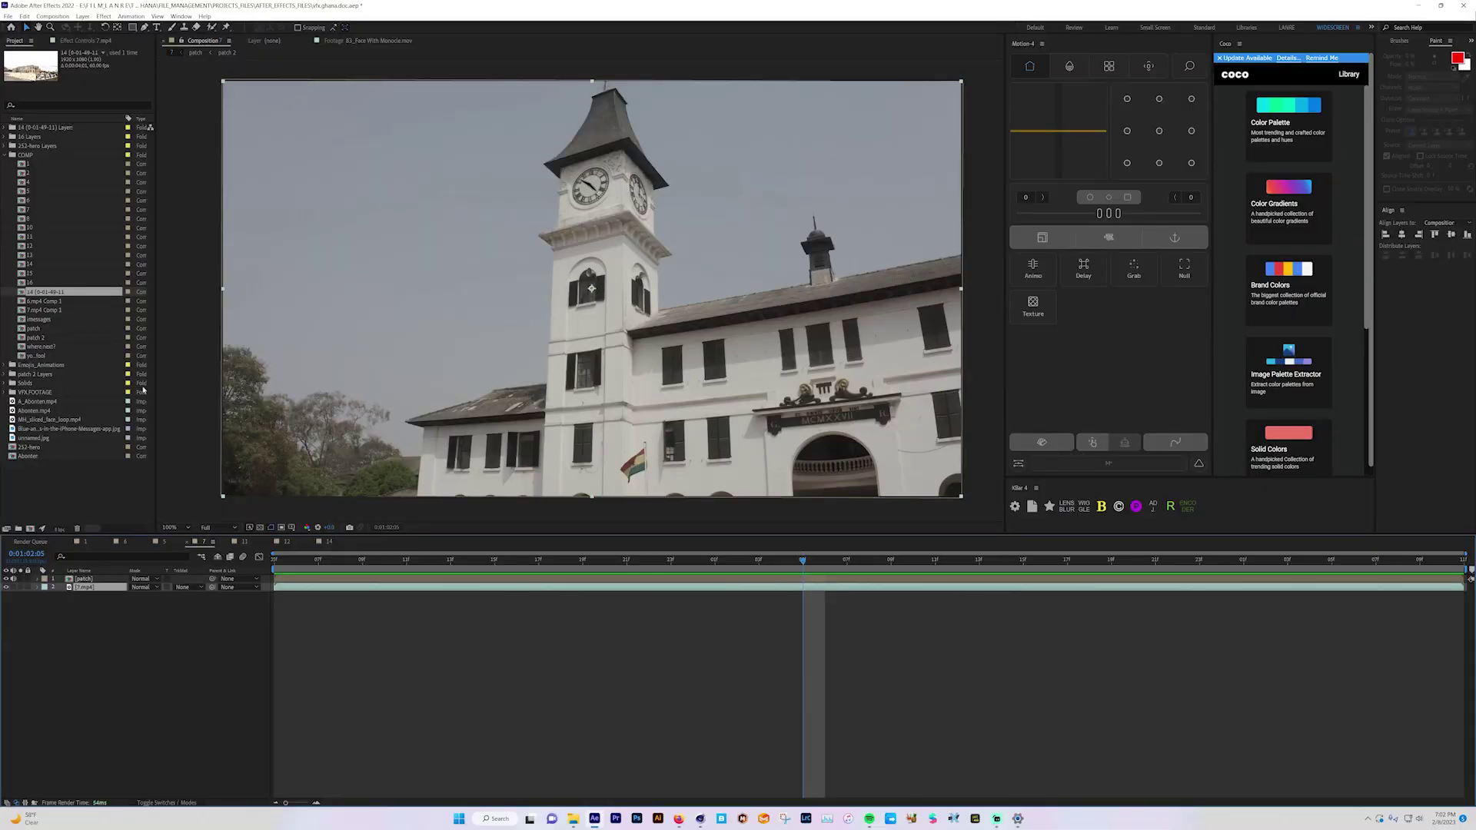
left_click(78, 40)
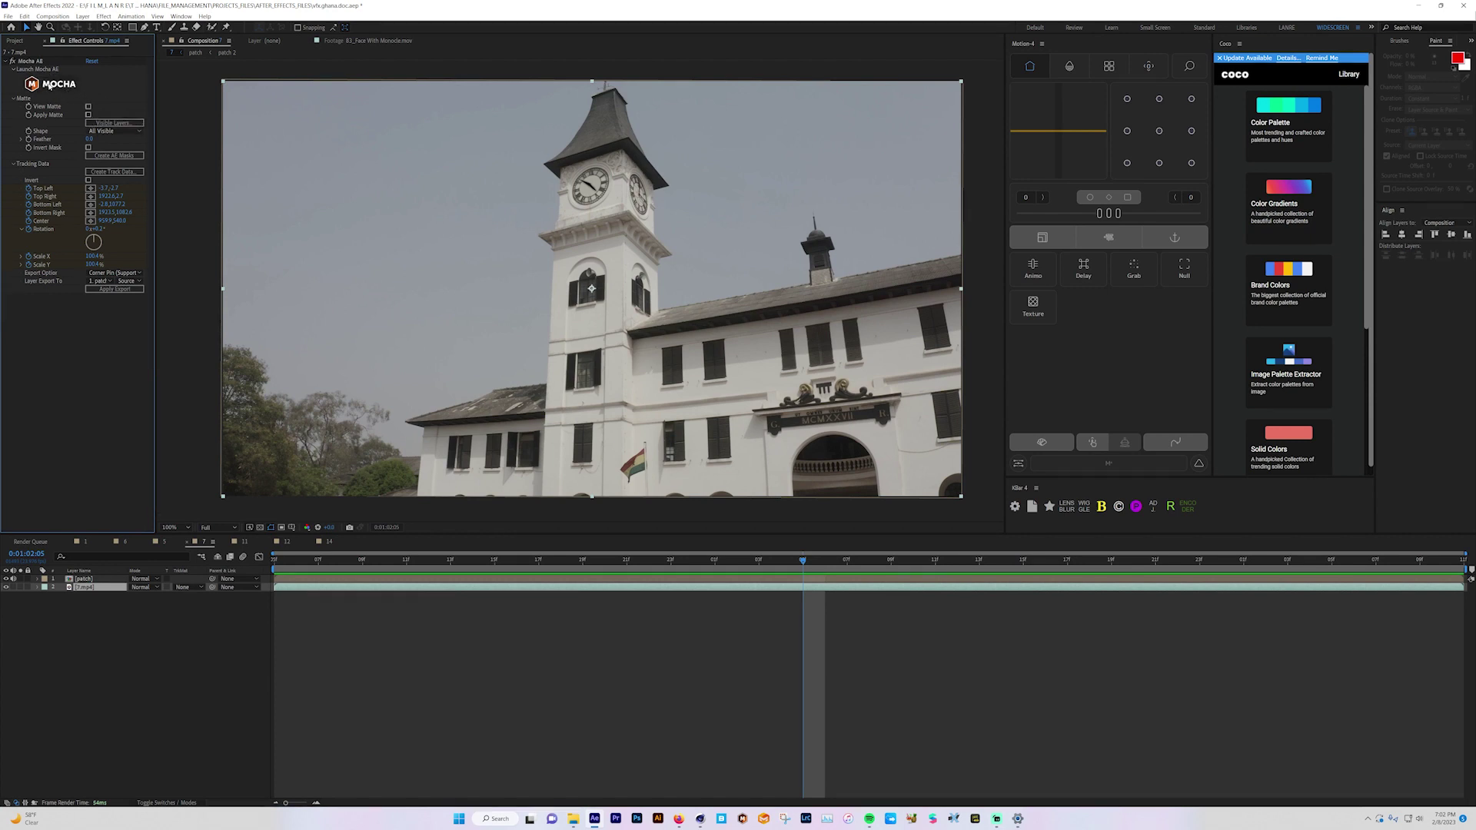
left_click(49, 85)
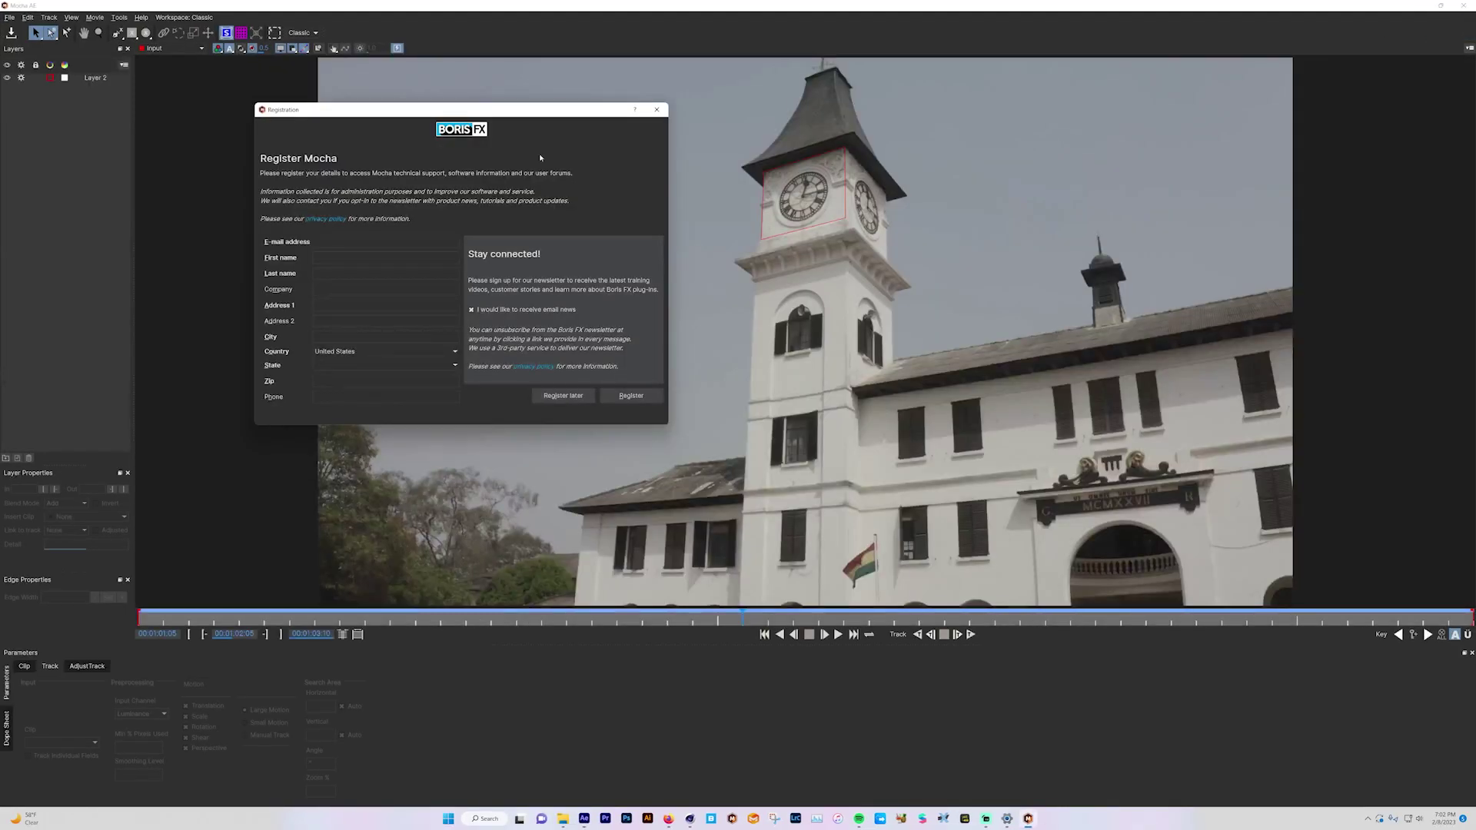
- Dismiss the Mocha registration prompt and track Layer 2's clock-face shape forward from 01:01:18
left_click(656, 109)
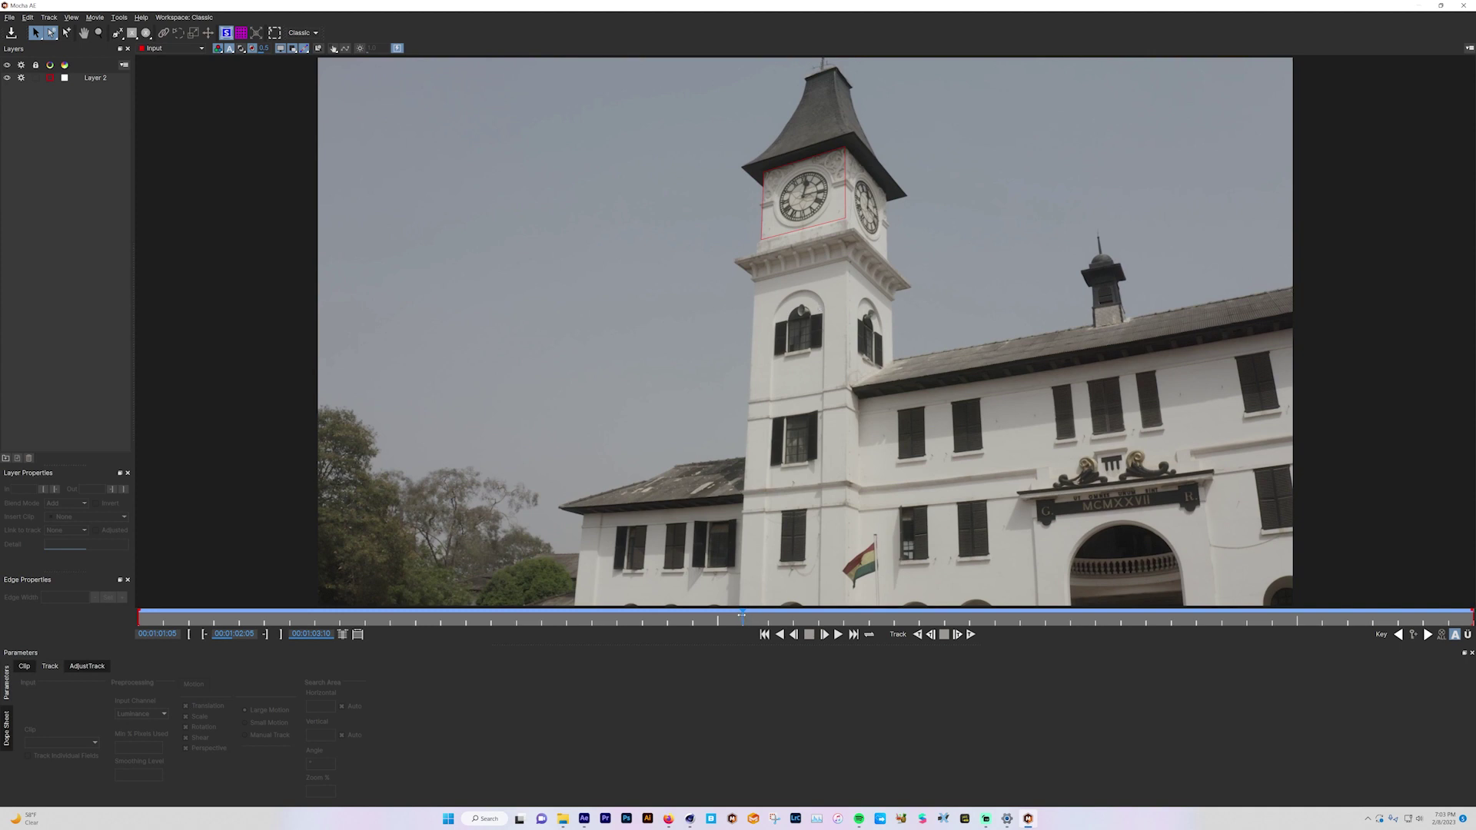
left_click_drag(720, 612, 422, 613)
key("t")
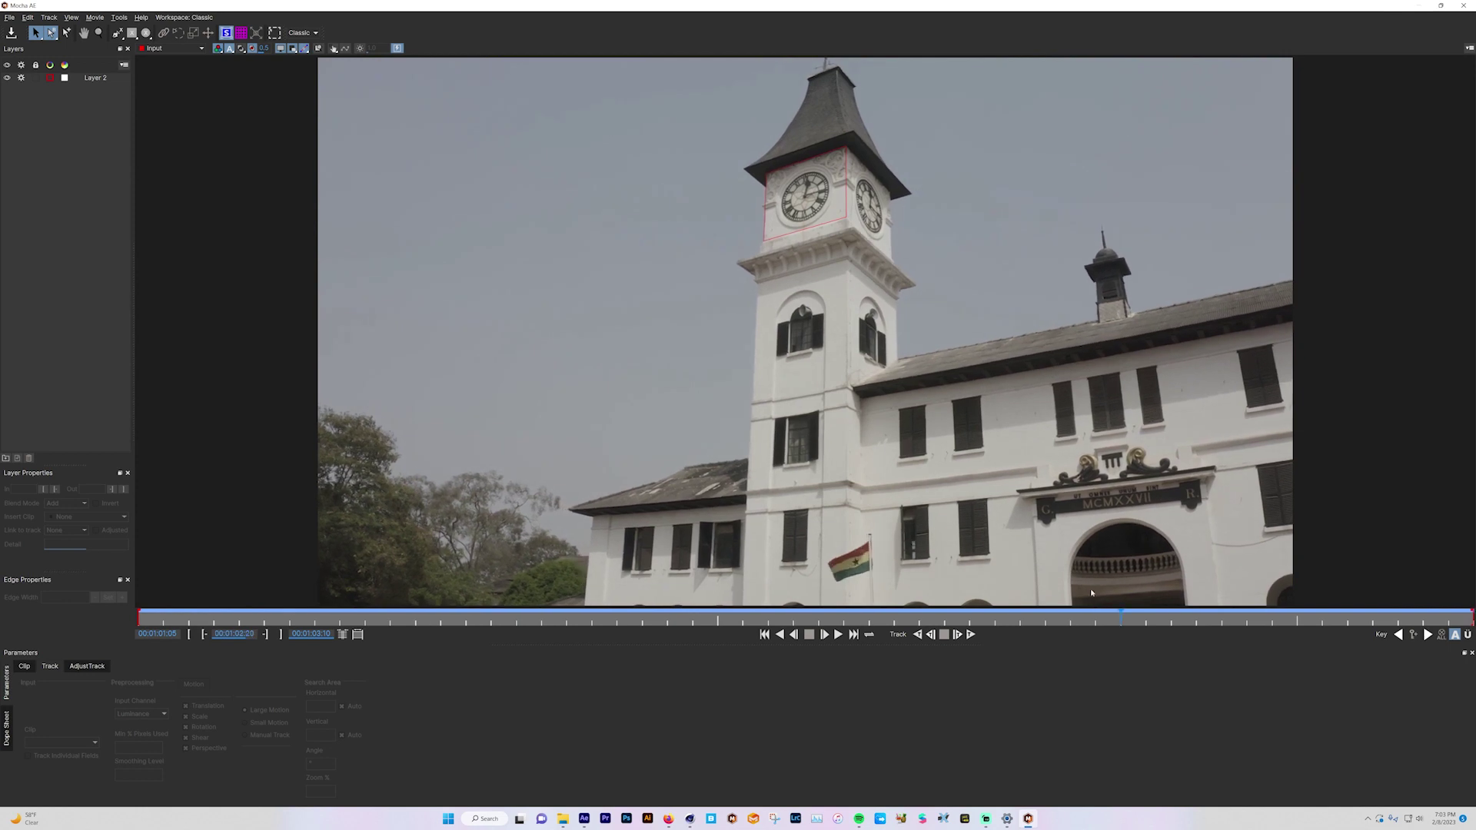
- Inspect Layer 2's track, then close Mocha AE to return to After Effects
left_click(90, 80)
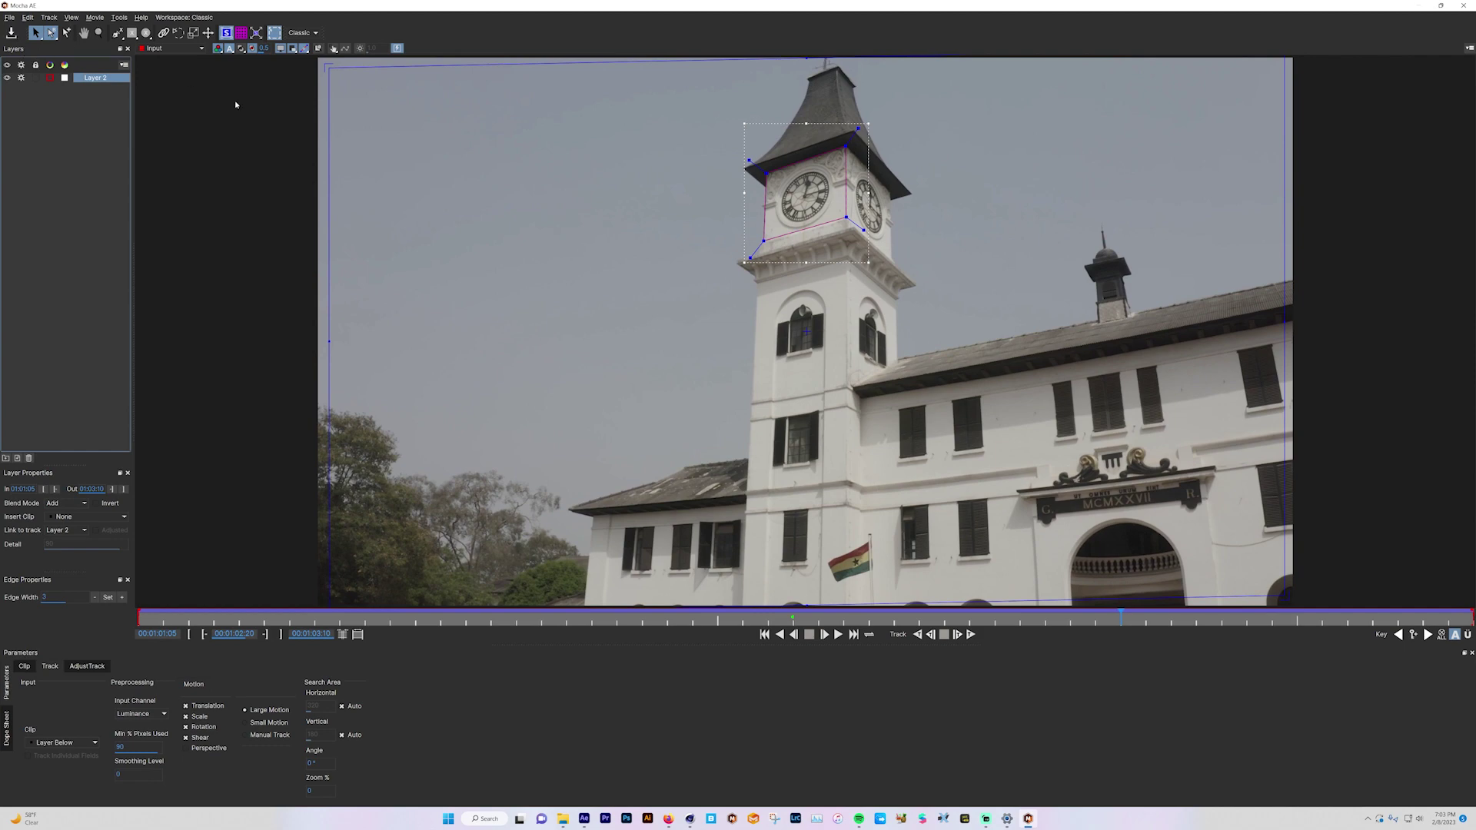
left_click(1462, 5)
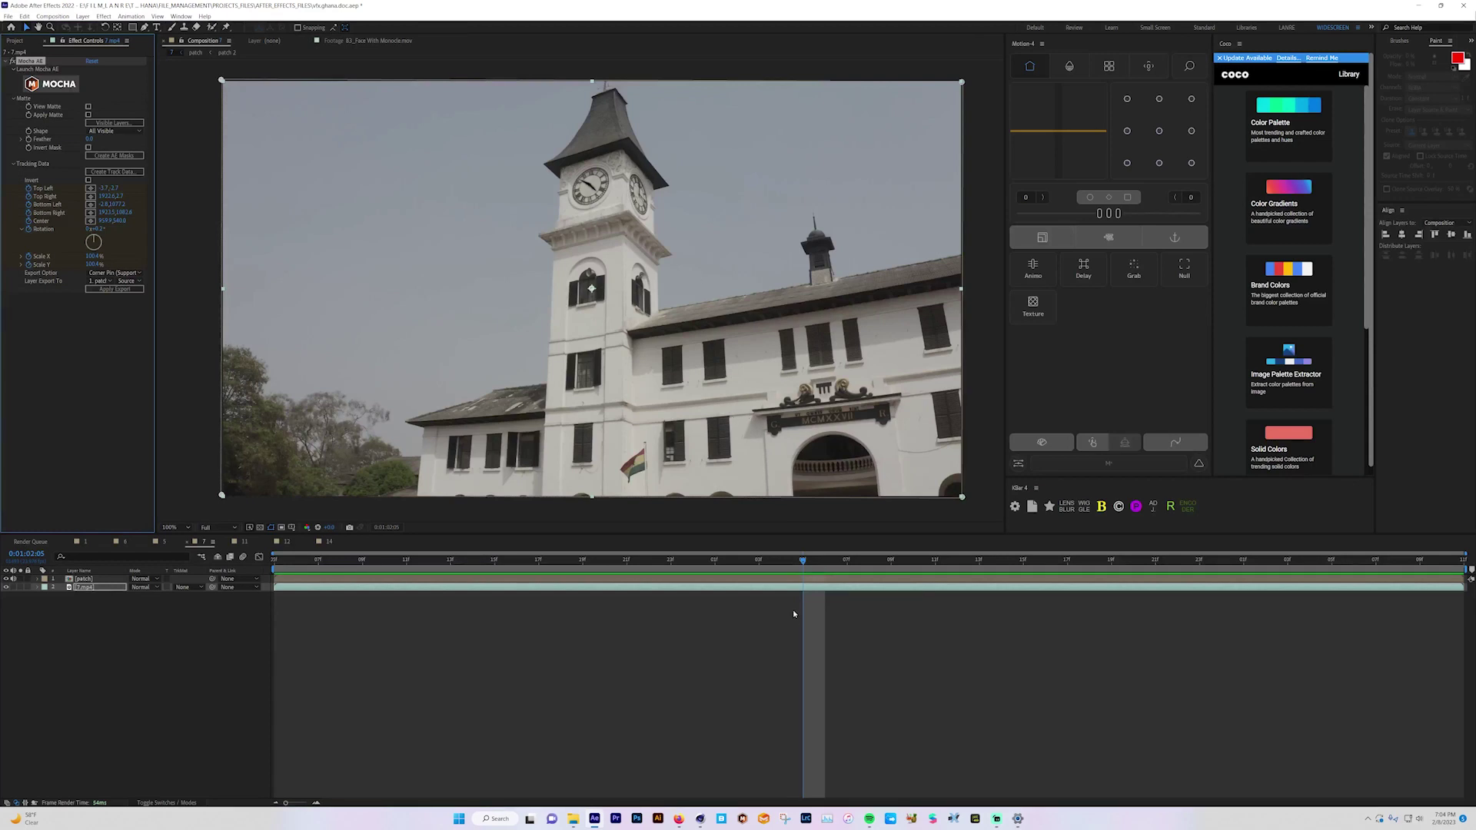
- Reselect the patch precomp layer in the timeline and open it in its own tab
left_click(126, 613)
left_click(83, 579)
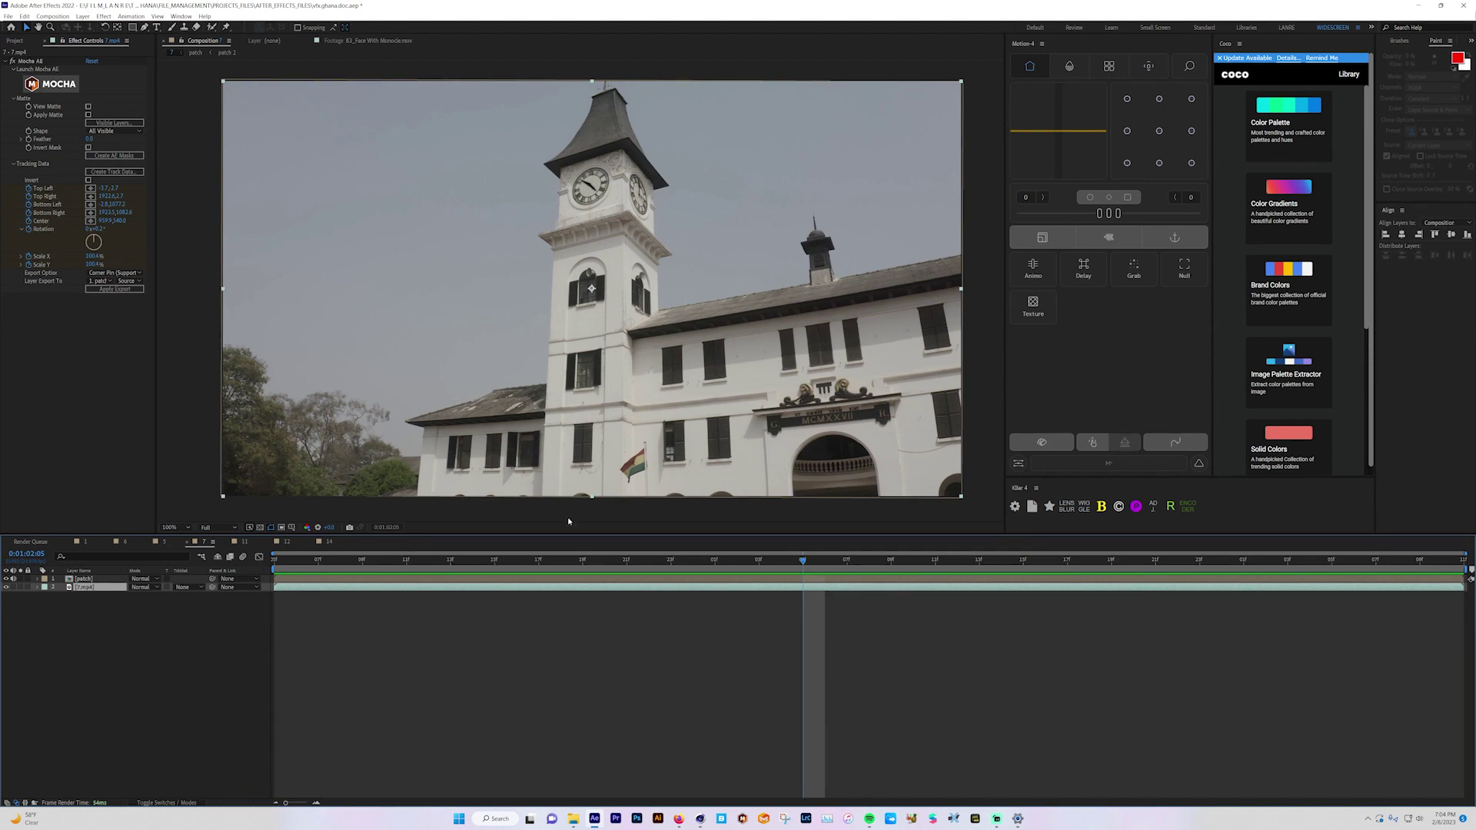
double_click(83, 578)
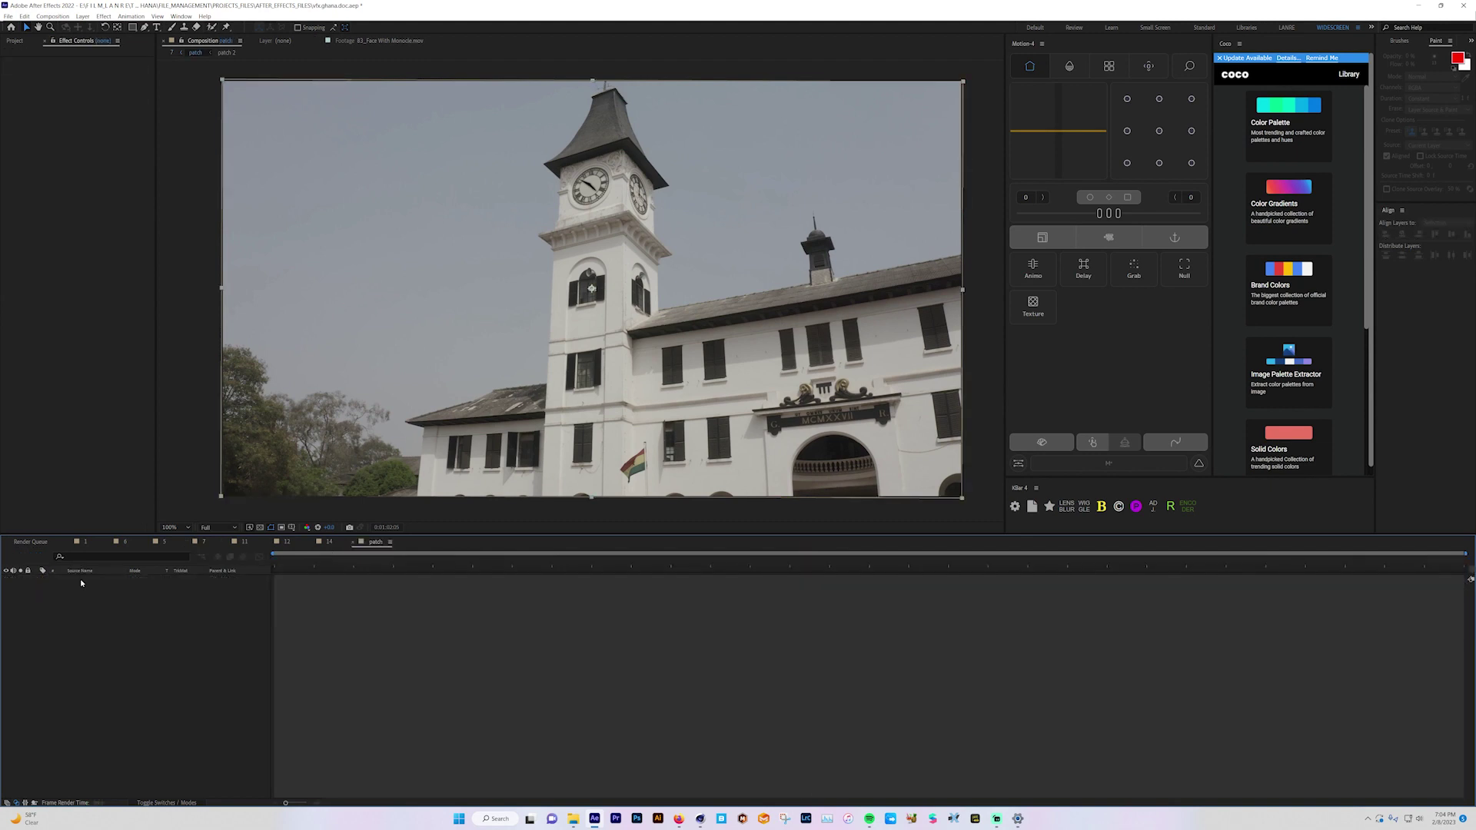
- Check the 7.mp4 and Shape Layer 1 layers and turn Shape Layer 2's visibility back on
left_click(93, 644)
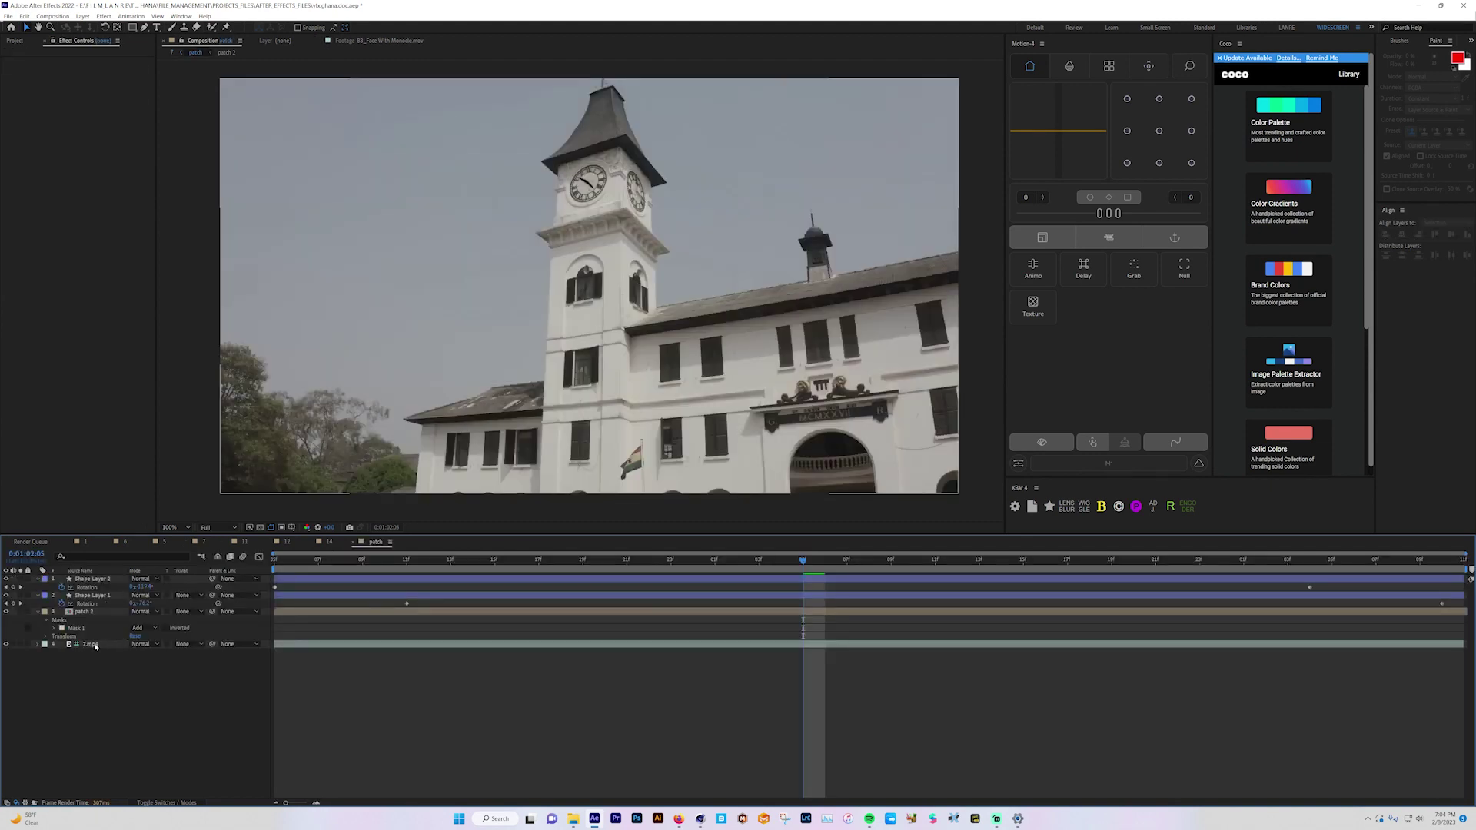
left_click(107, 596)
left_click(6, 578)
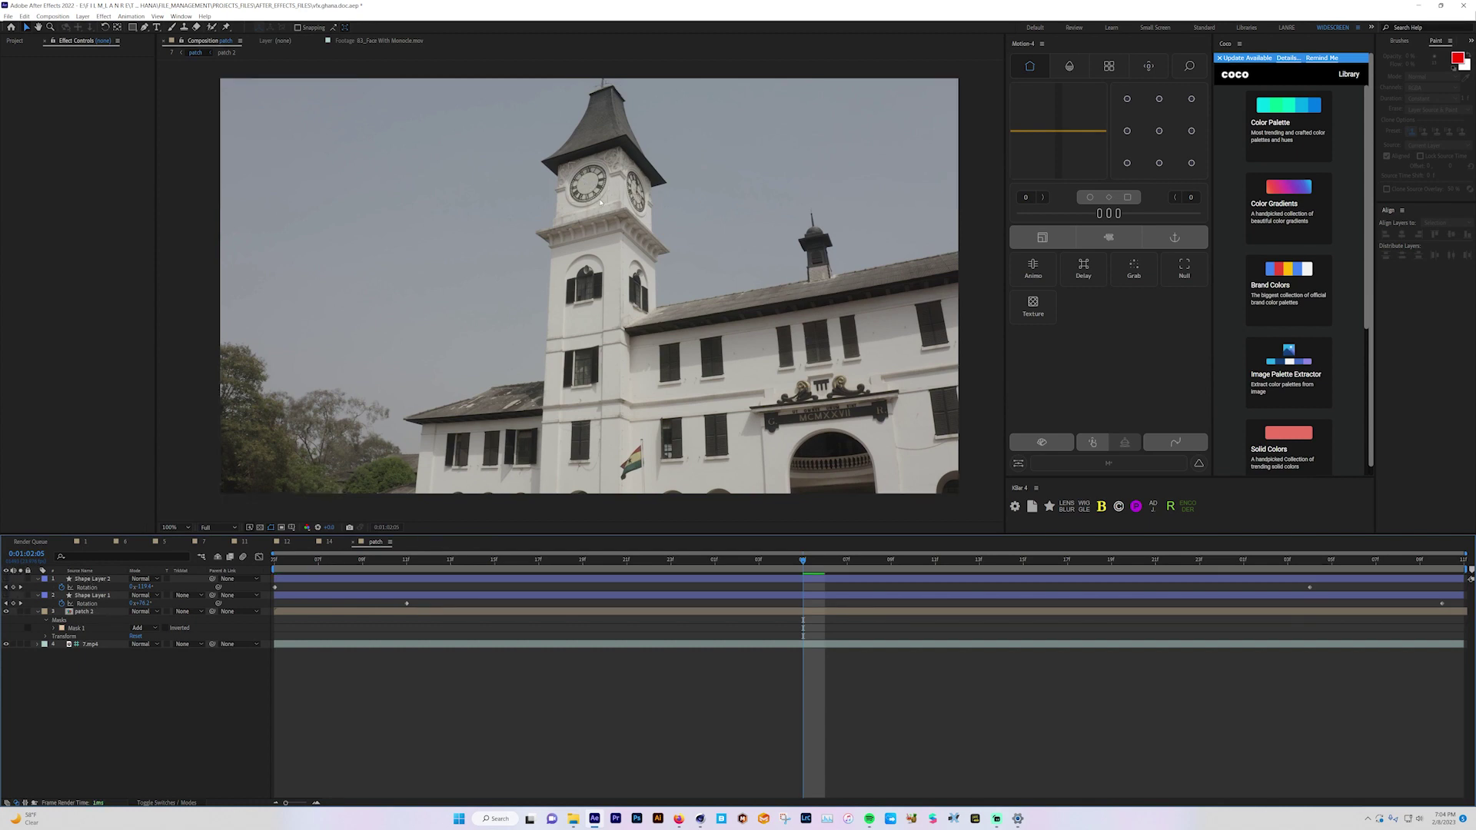
- Inspect the clock face at 200% and 400%, then return to 100% and select Shape Layer 2
key("period")
left_click_drag(600, 202, 629, 375)
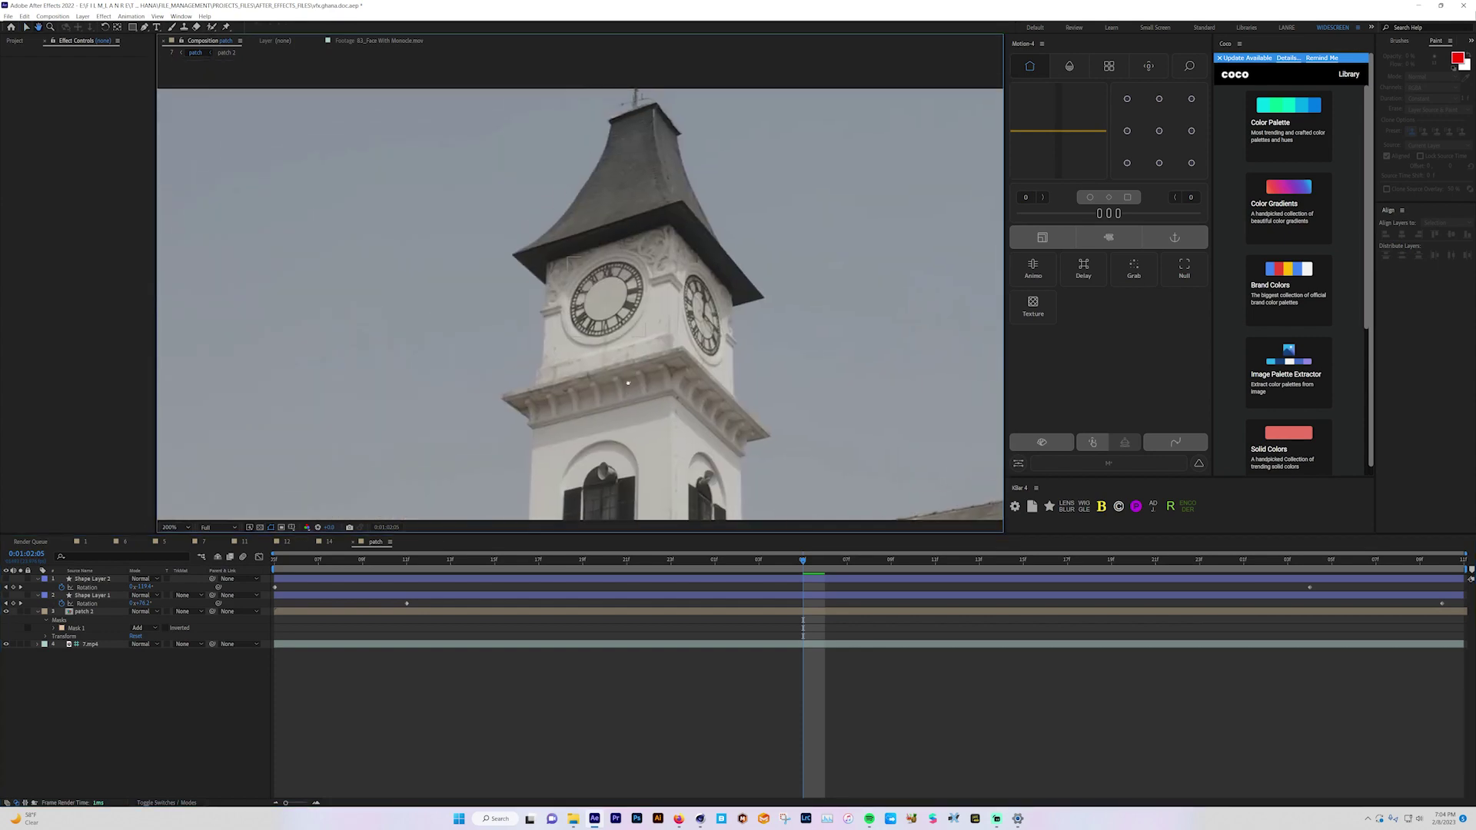
key("period")
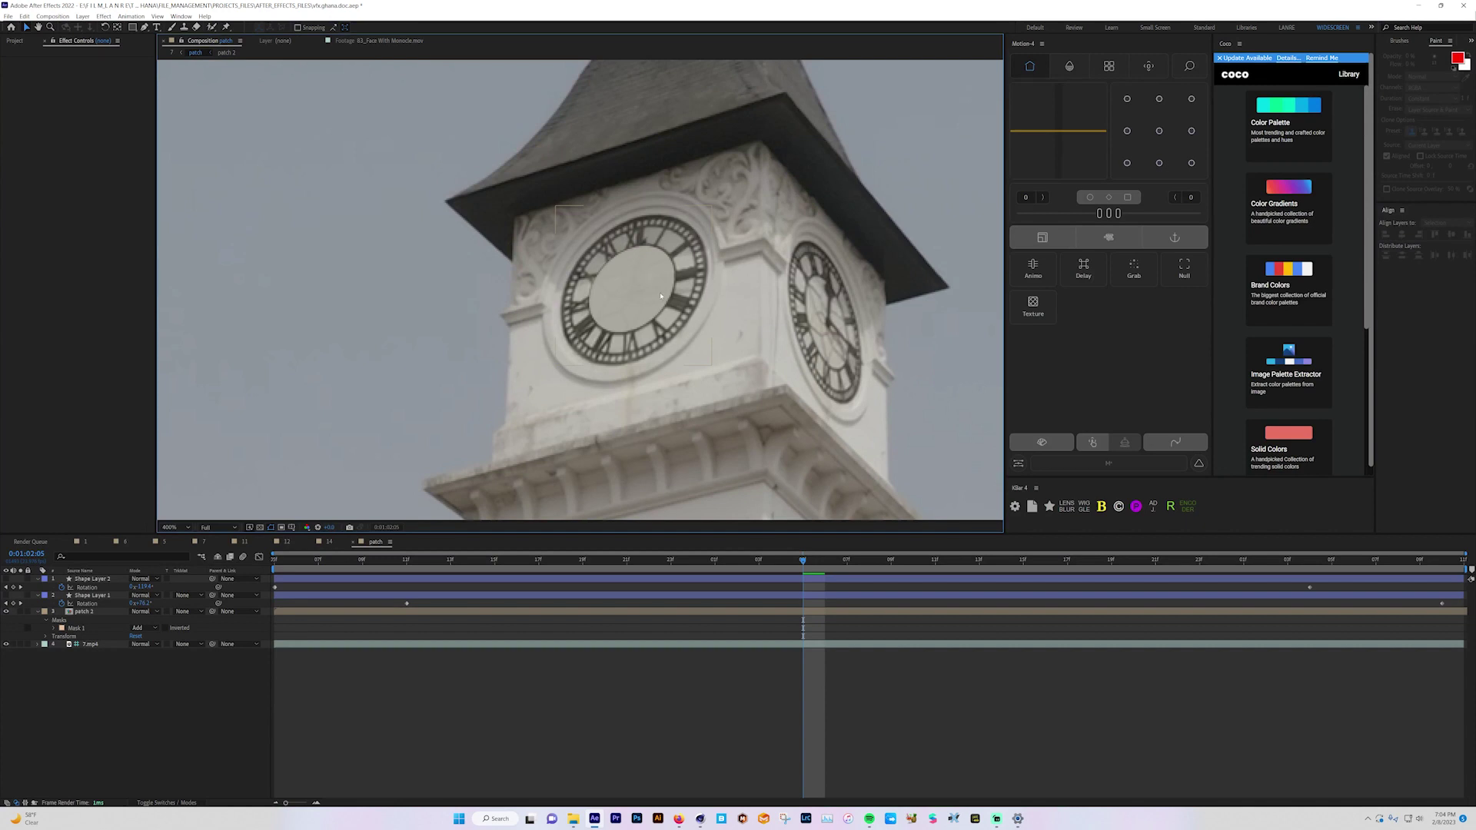
key("comma")
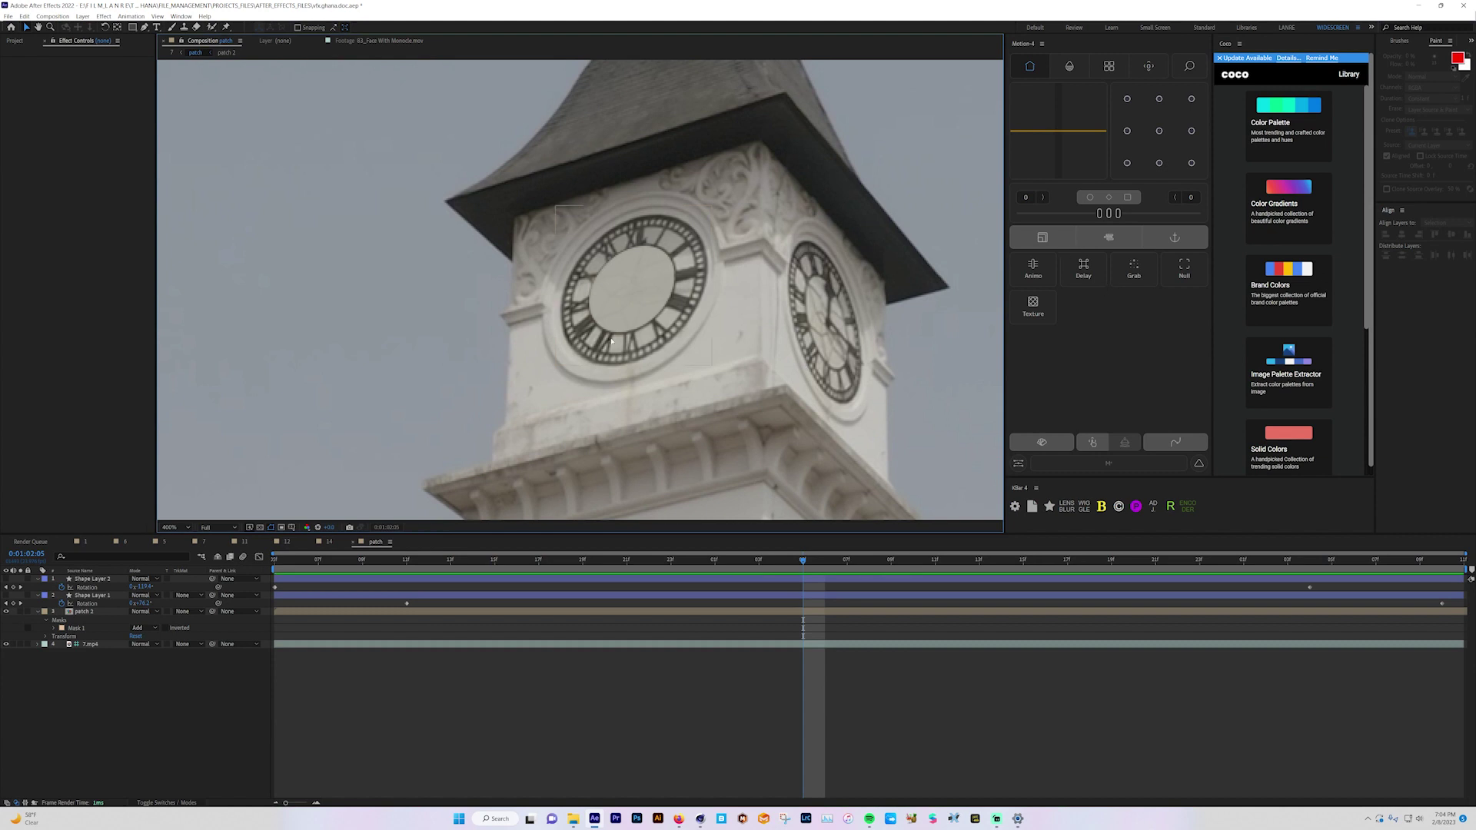
scroll(611, 341, "down", 2)
left_click_drag(635, 437, 633, 333)
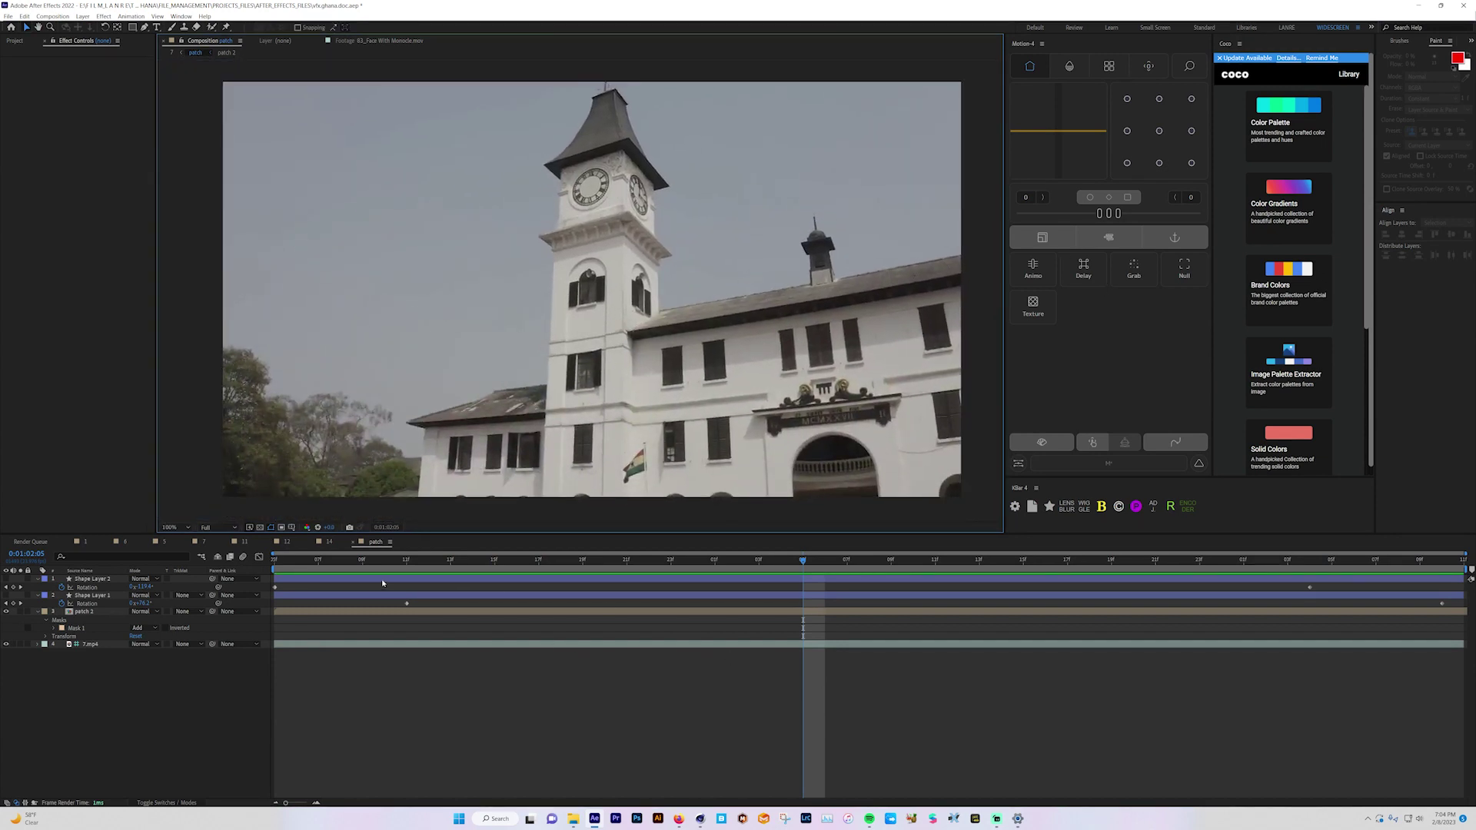
left_click(106, 579)
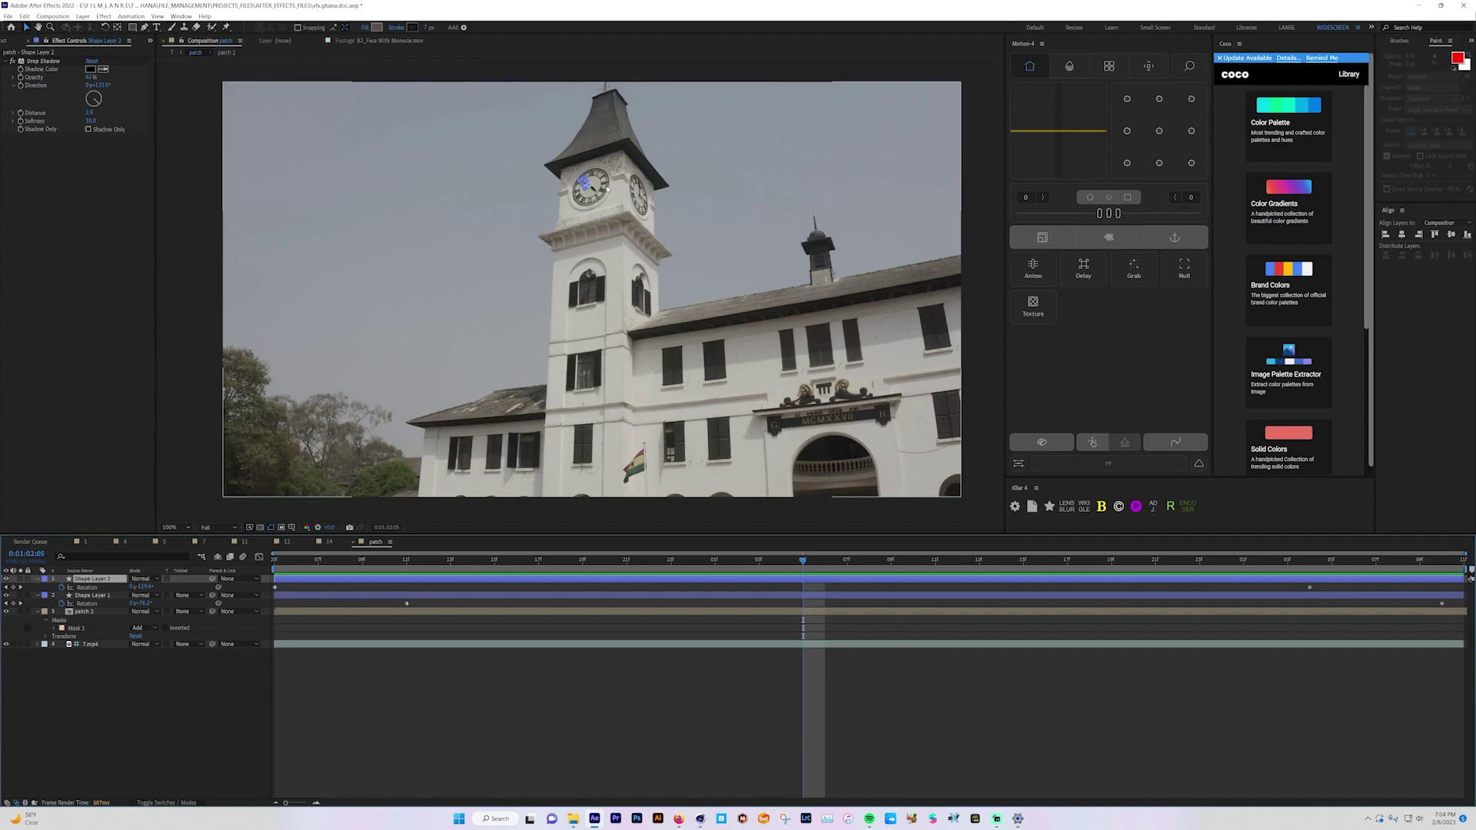
- Scrub through the patch comp and check Shape Layer 2's and Shape Layer 1's effect settings
left_click(442, 699)
left_click_drag(295, 559, 1354, 637)
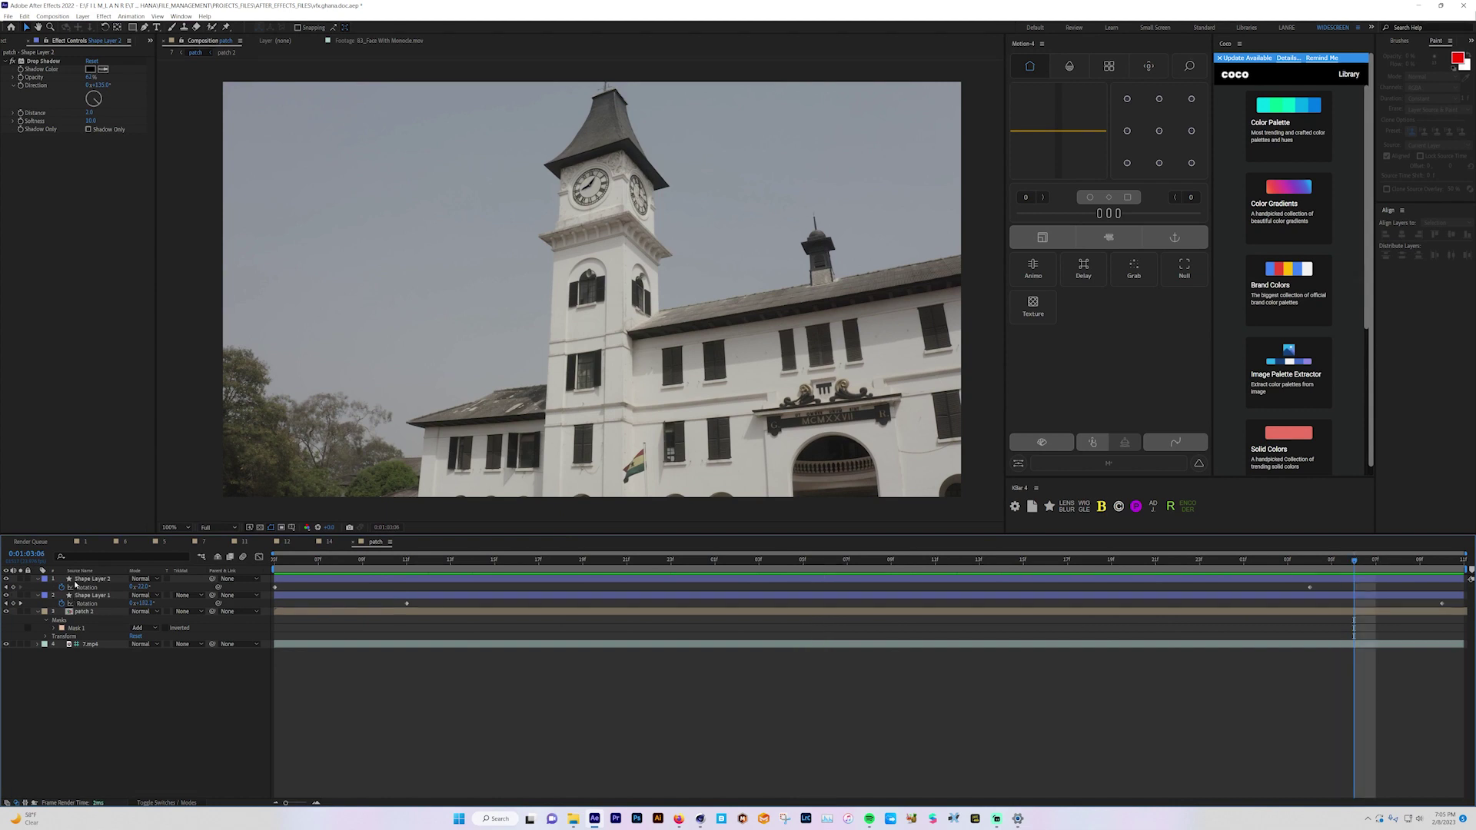
left_click(78, 580)
left_click(15, 69)
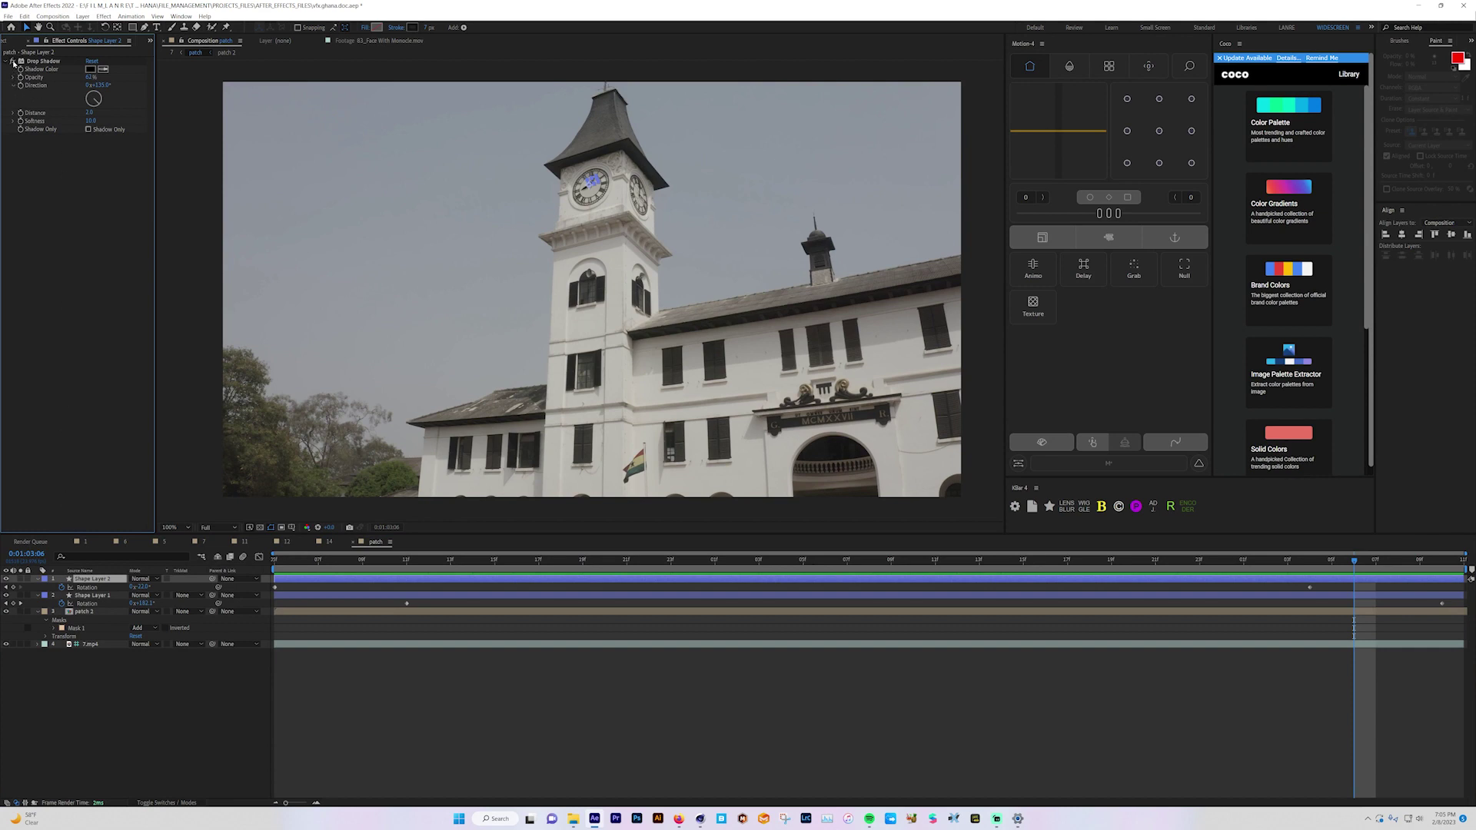
left_click(89, 596)
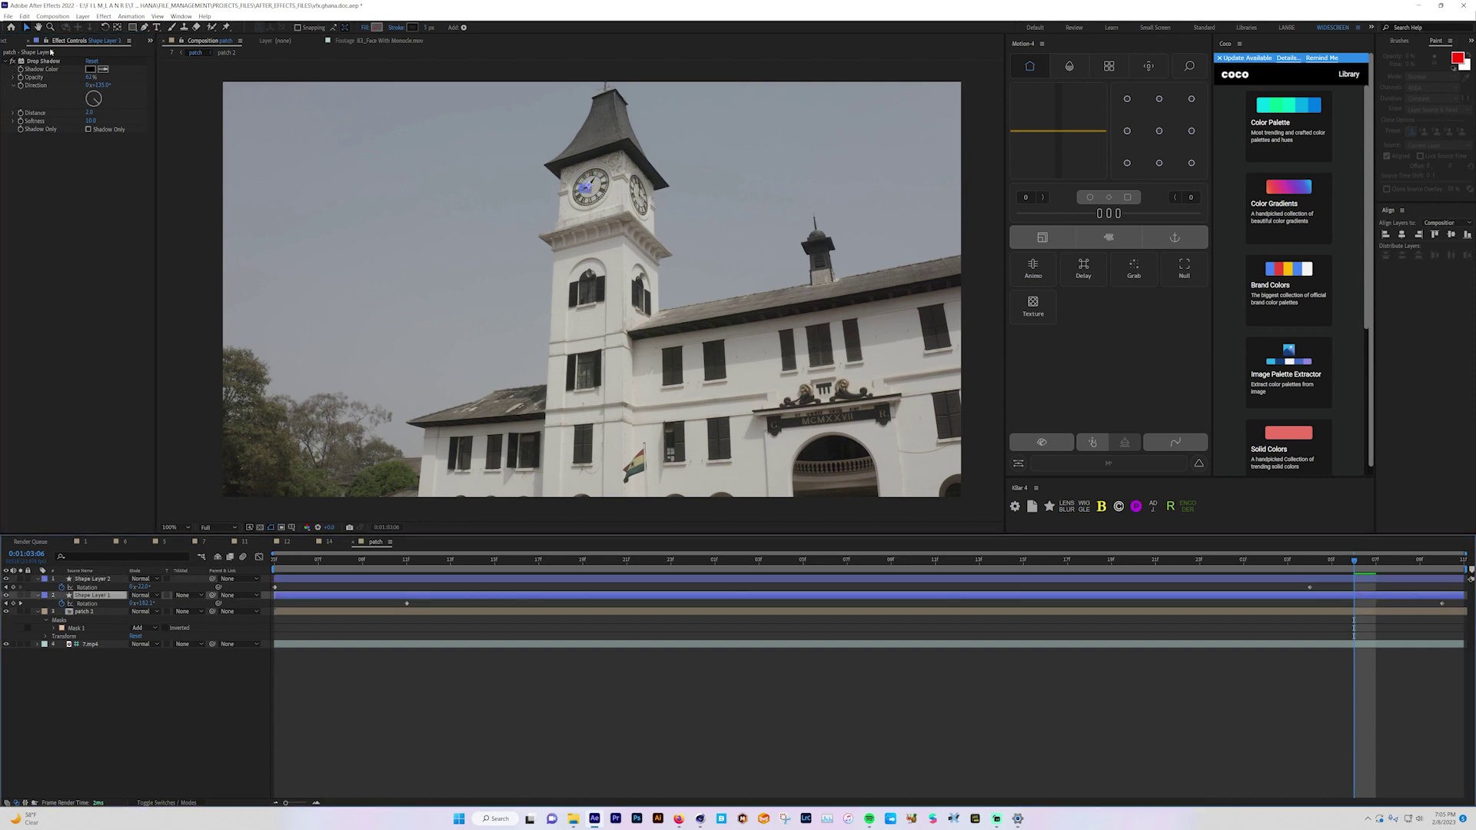
left_click(13, 66)
left_click(153, 683)
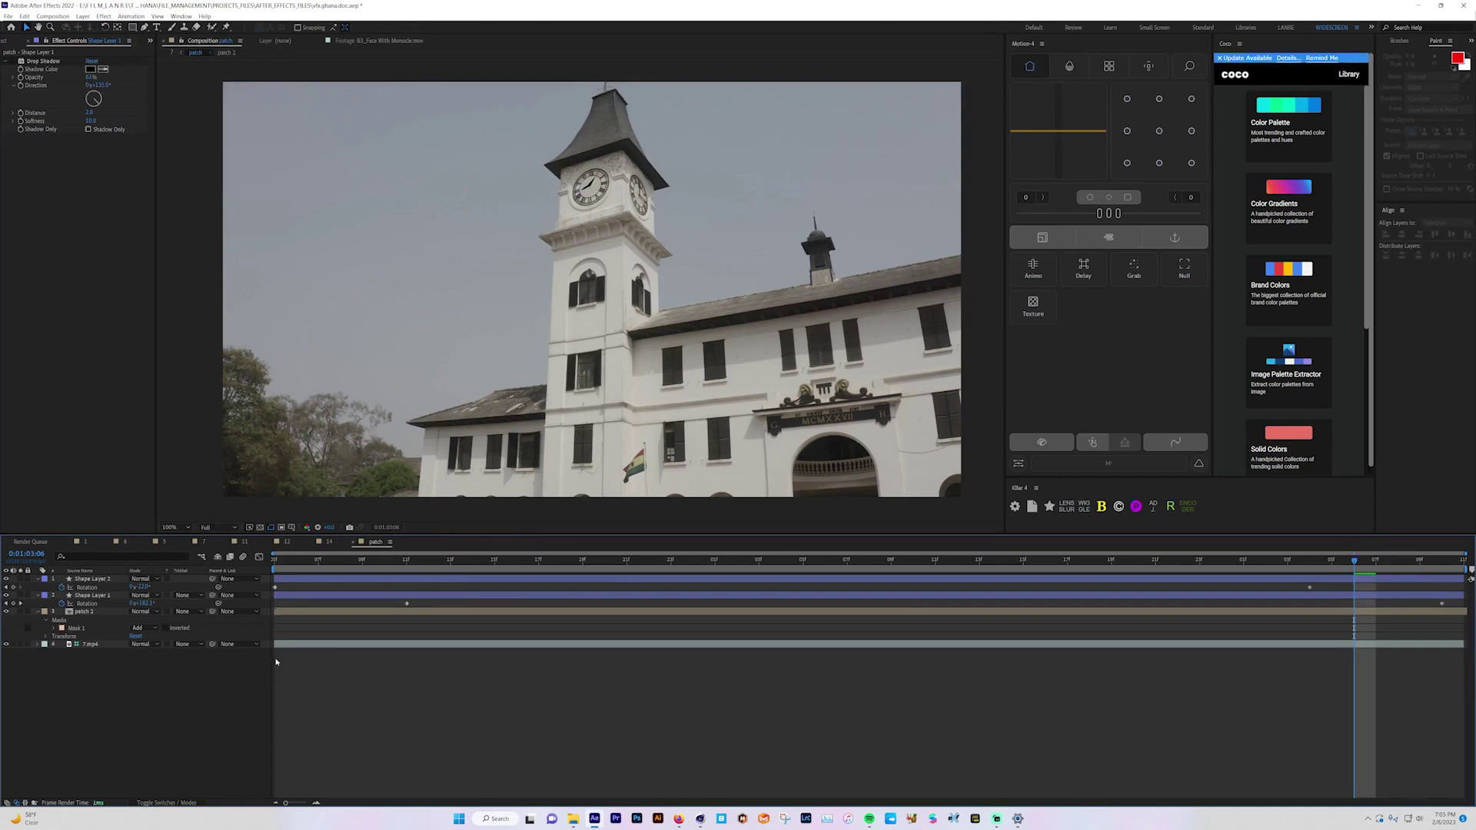
- Preview the patch comp from the start while reviewing both shape layers, then switch to composition 14
key("space")
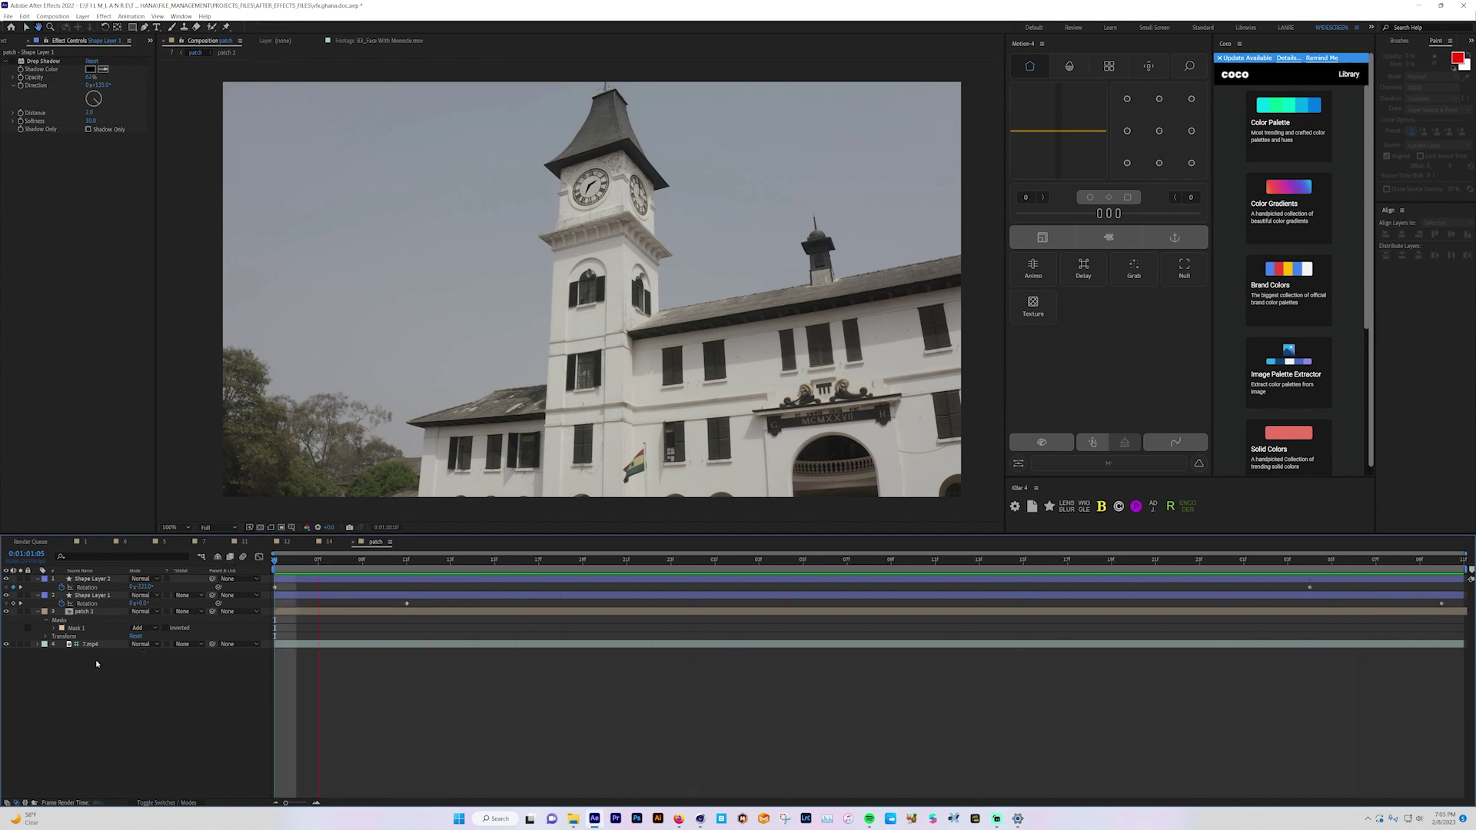
key("space")
left_click(81, 581)
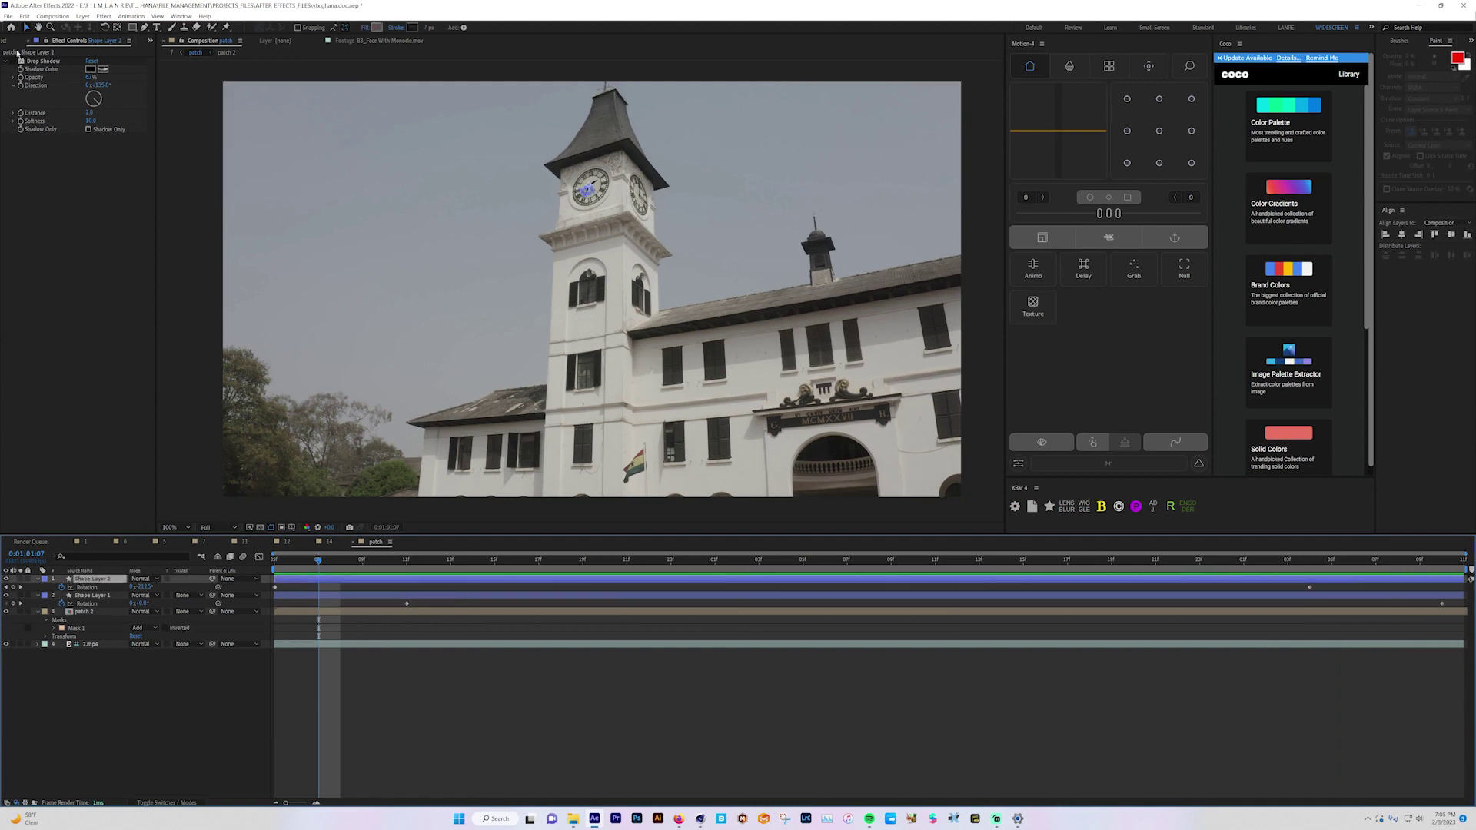
left_click(45, 183)
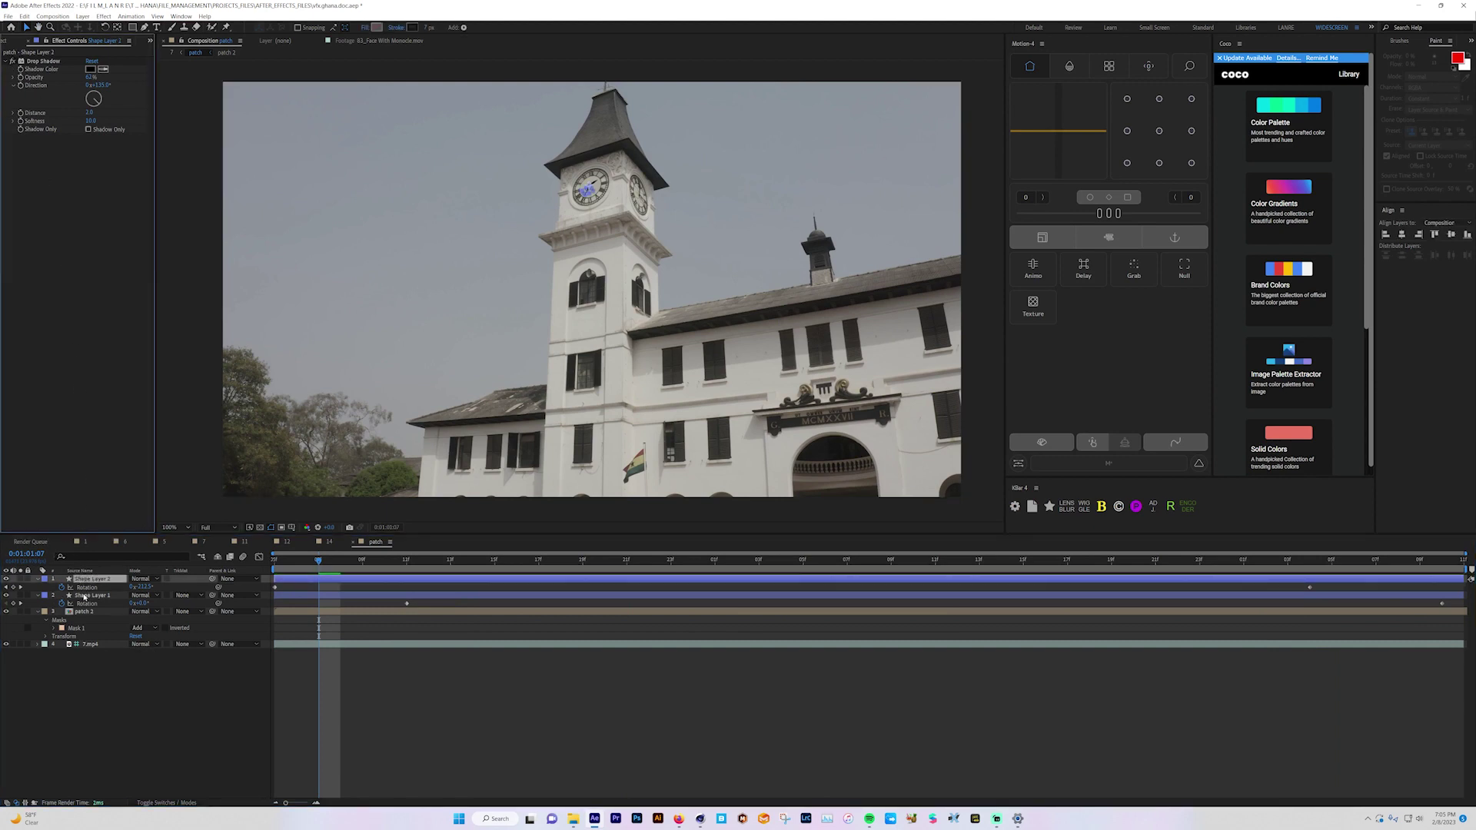
key("ctrl+Down")
left_click(22, 186)
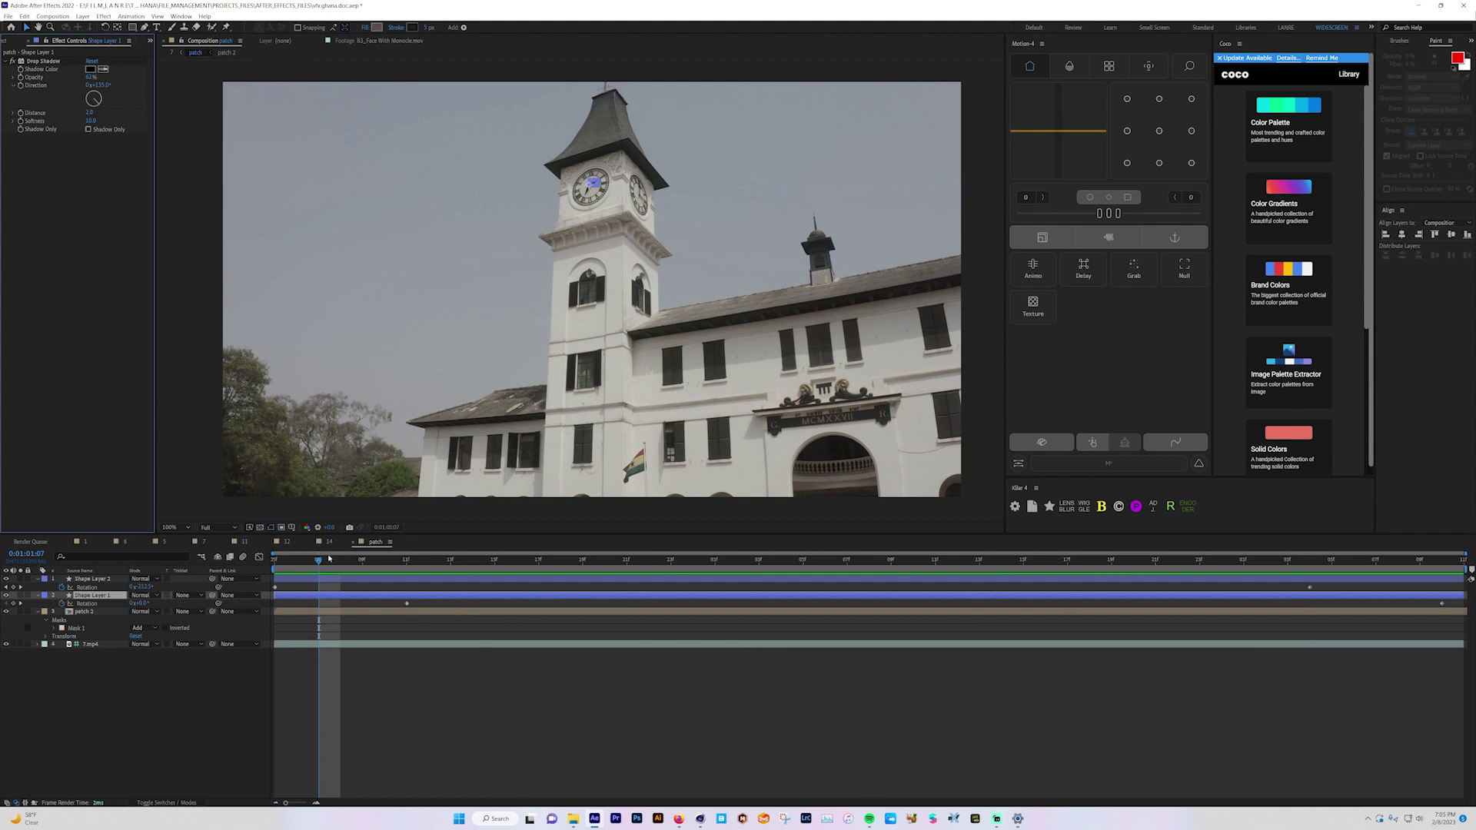
key("Home")
left_click(397, 715)
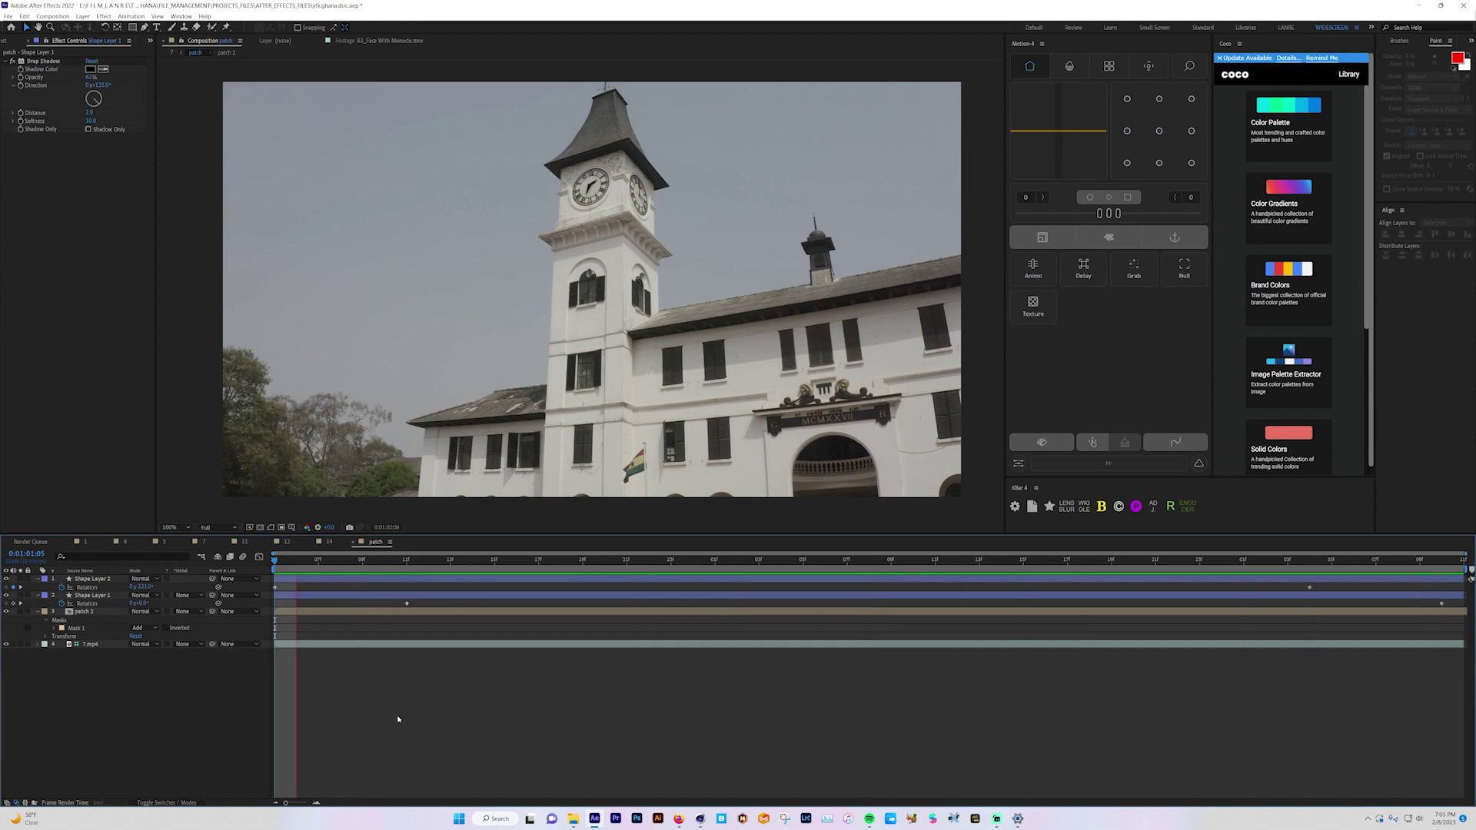
key("space")
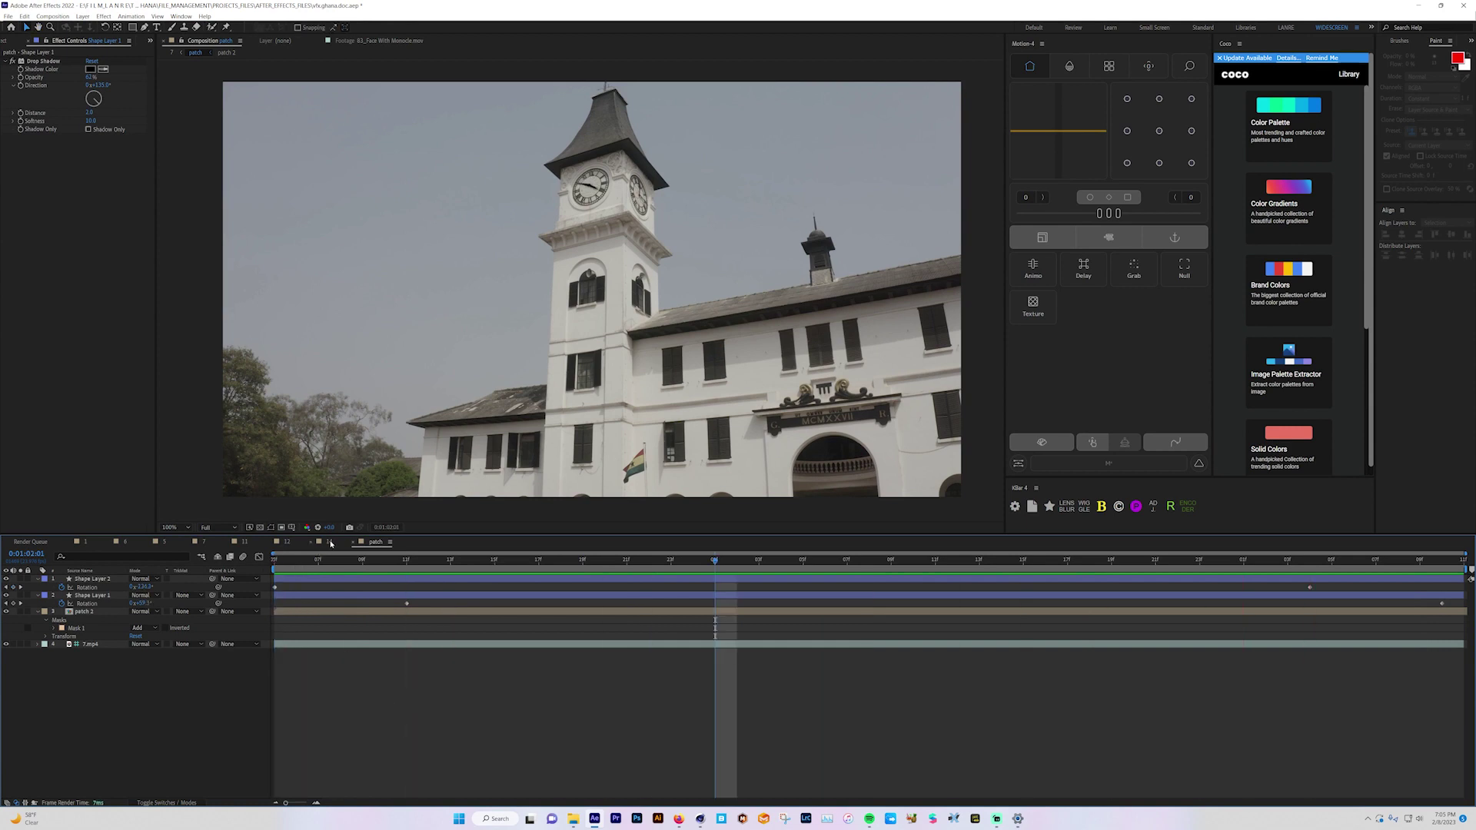
left_click(330, 542)
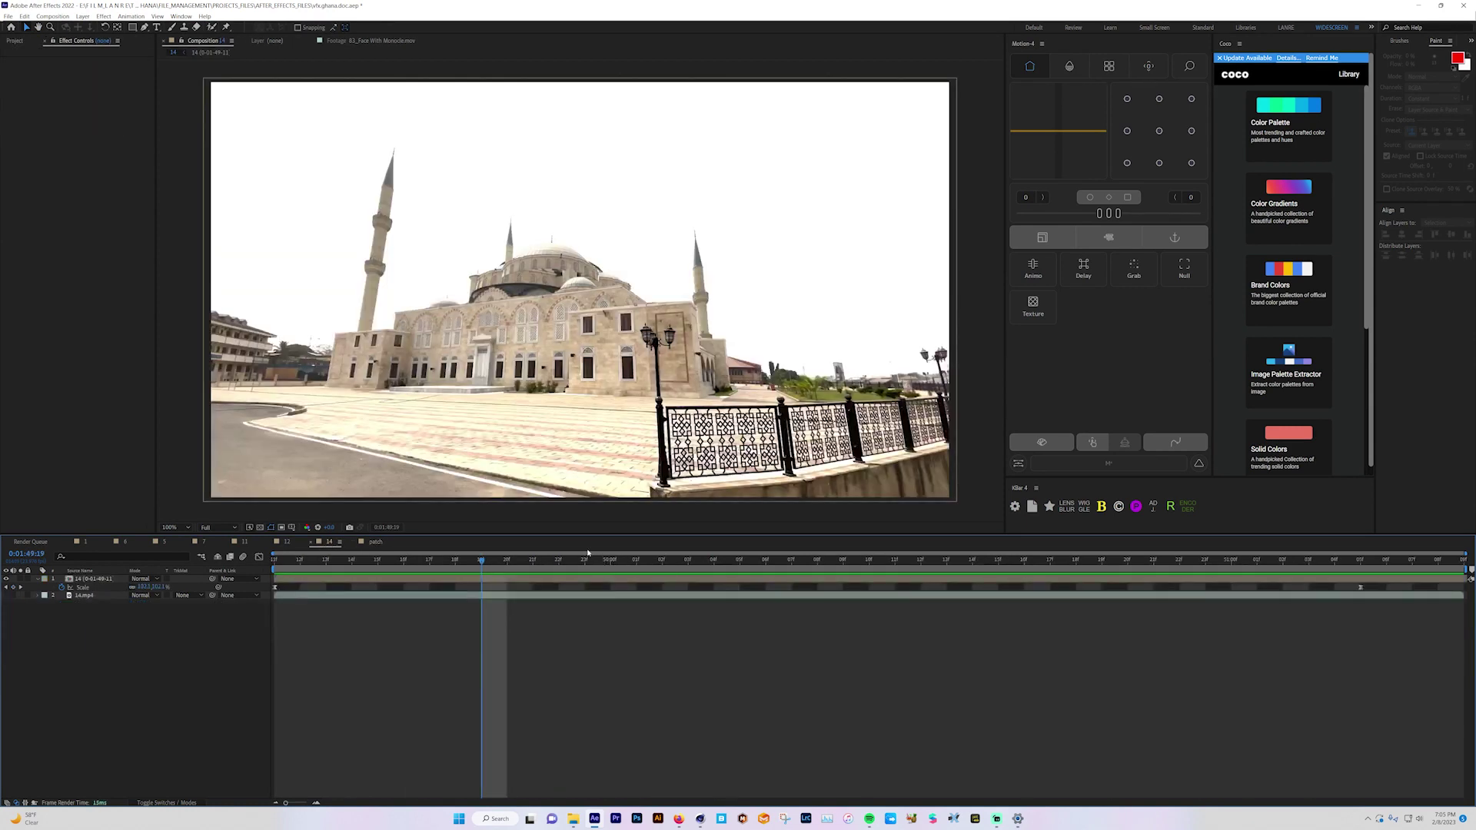
- Switch to composition 7 and review 7.mp4's Mocha AE settings and the patch's corner pin values
left_click(371, 543)
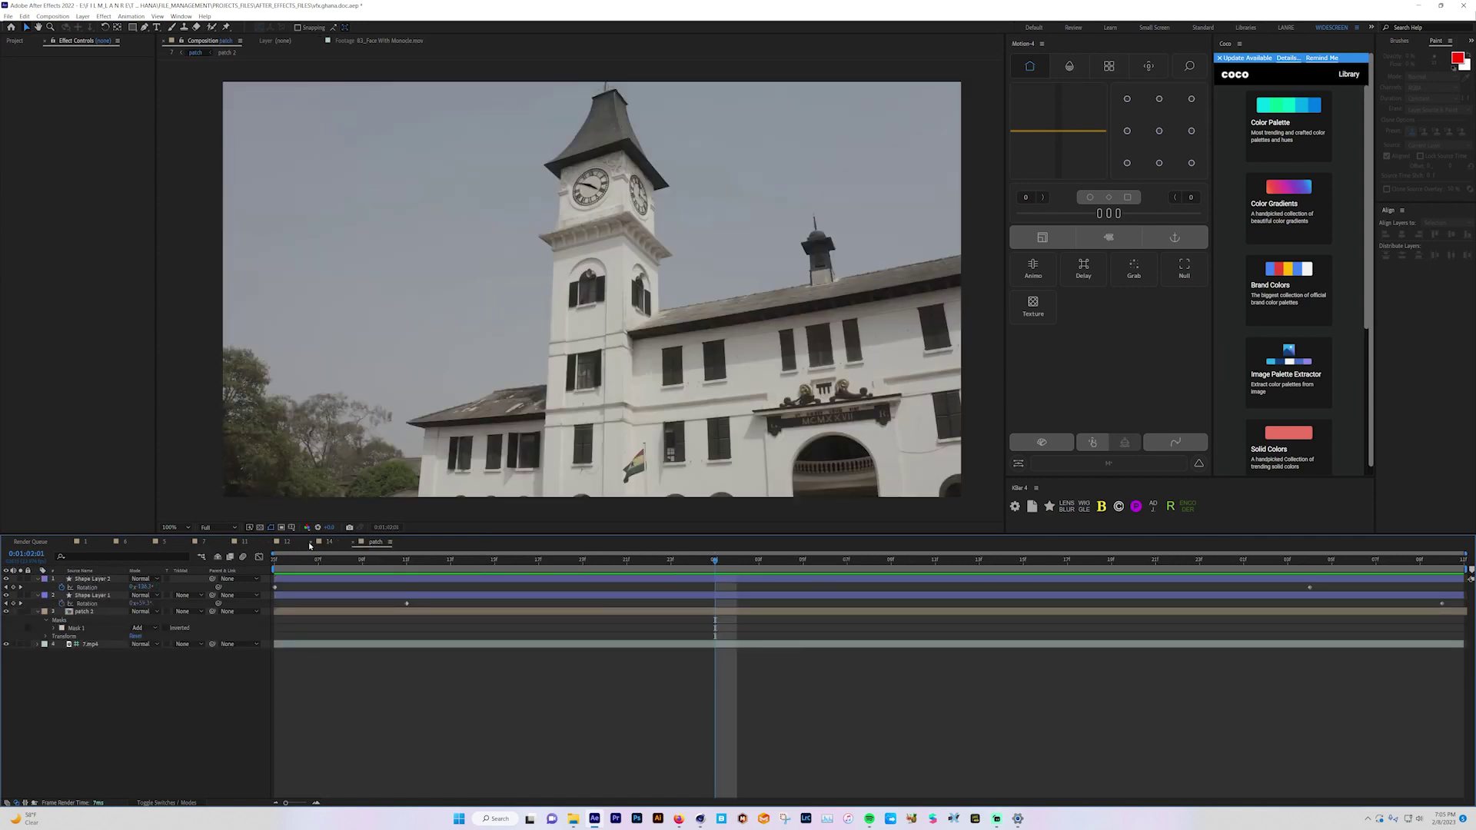
left_click(244, 542)
left_click(204, 542)
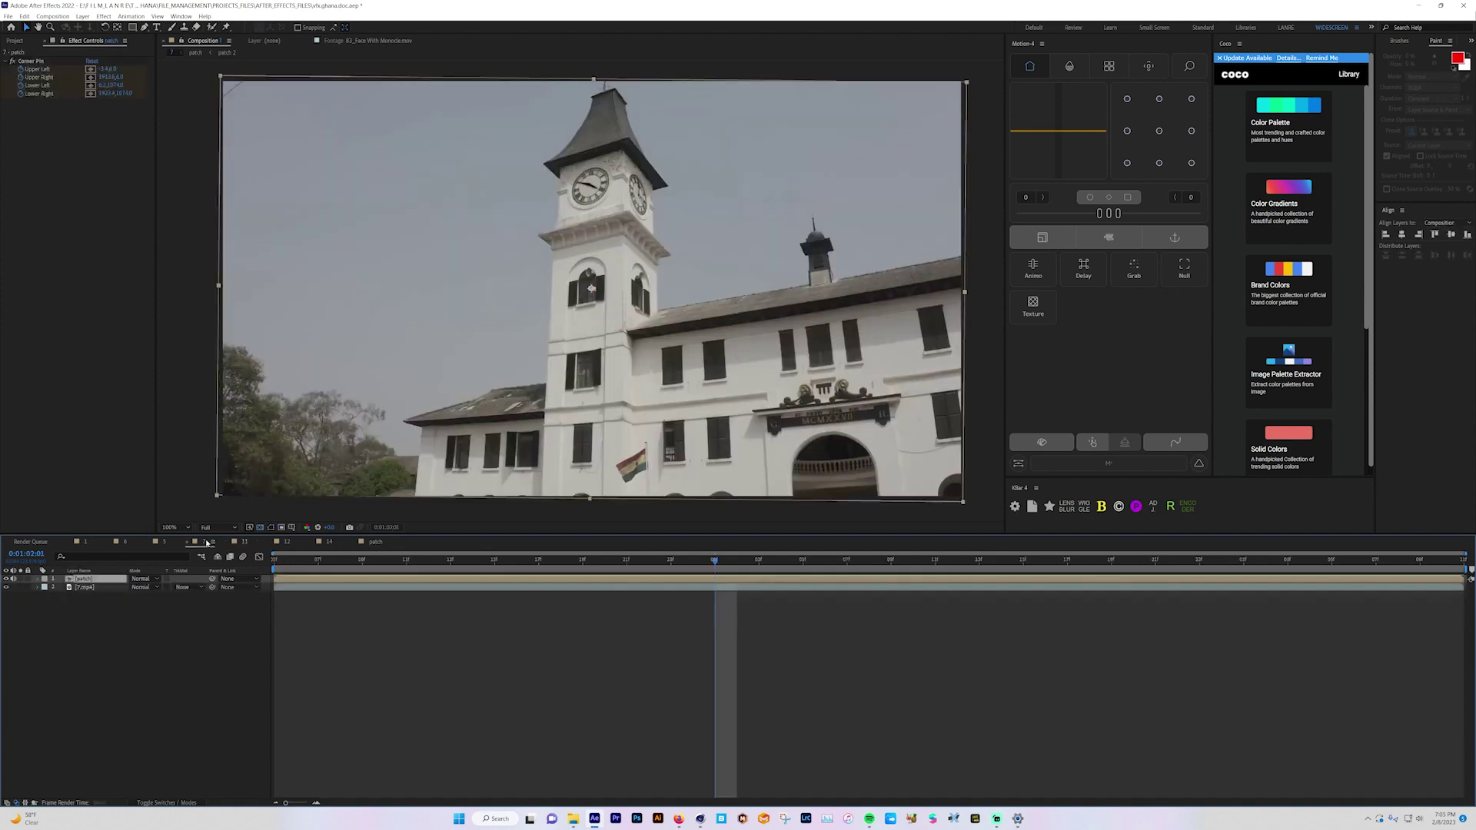
left_click(598, 673)
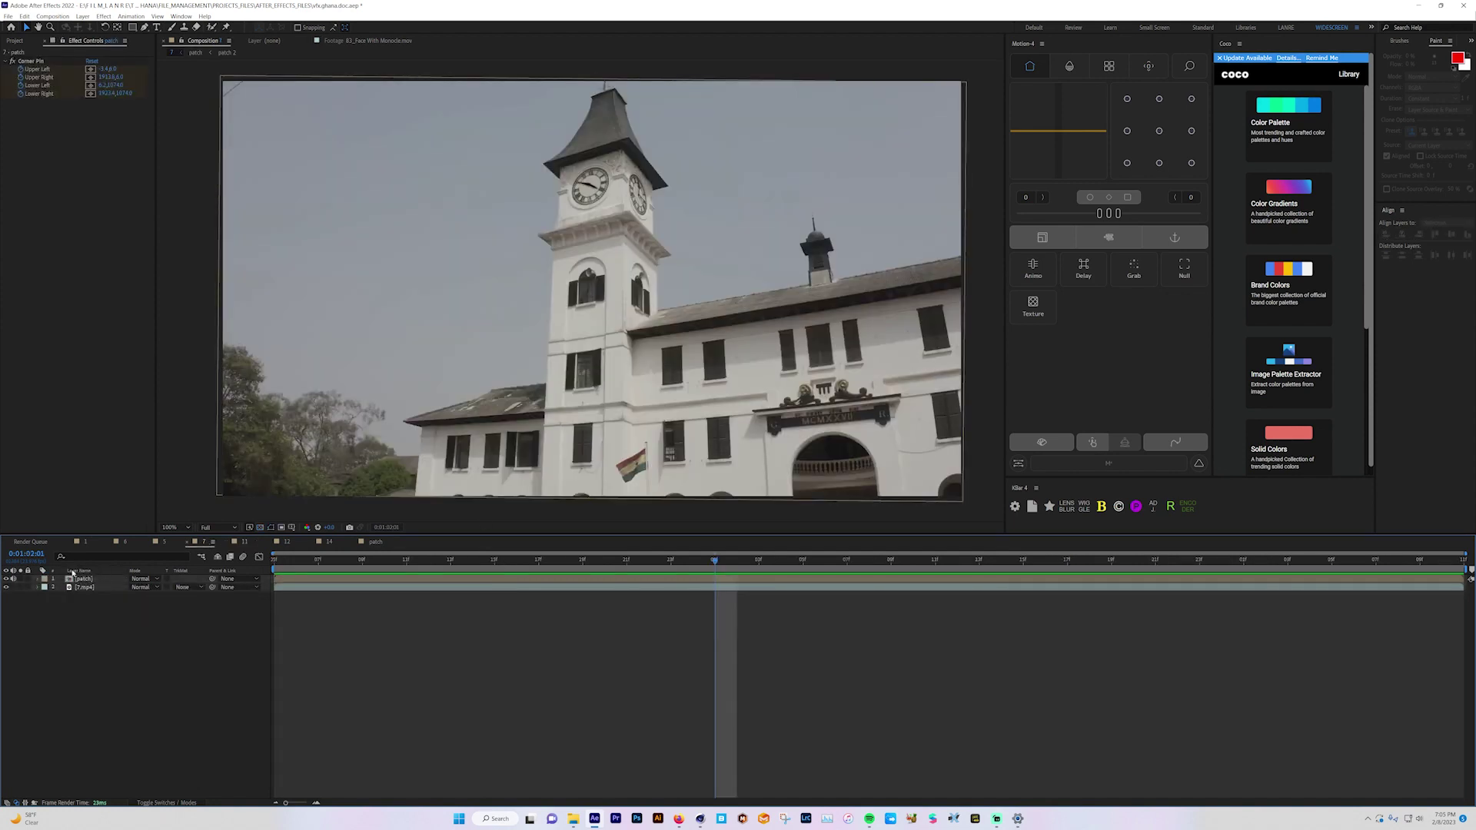
left_click(90, 589)
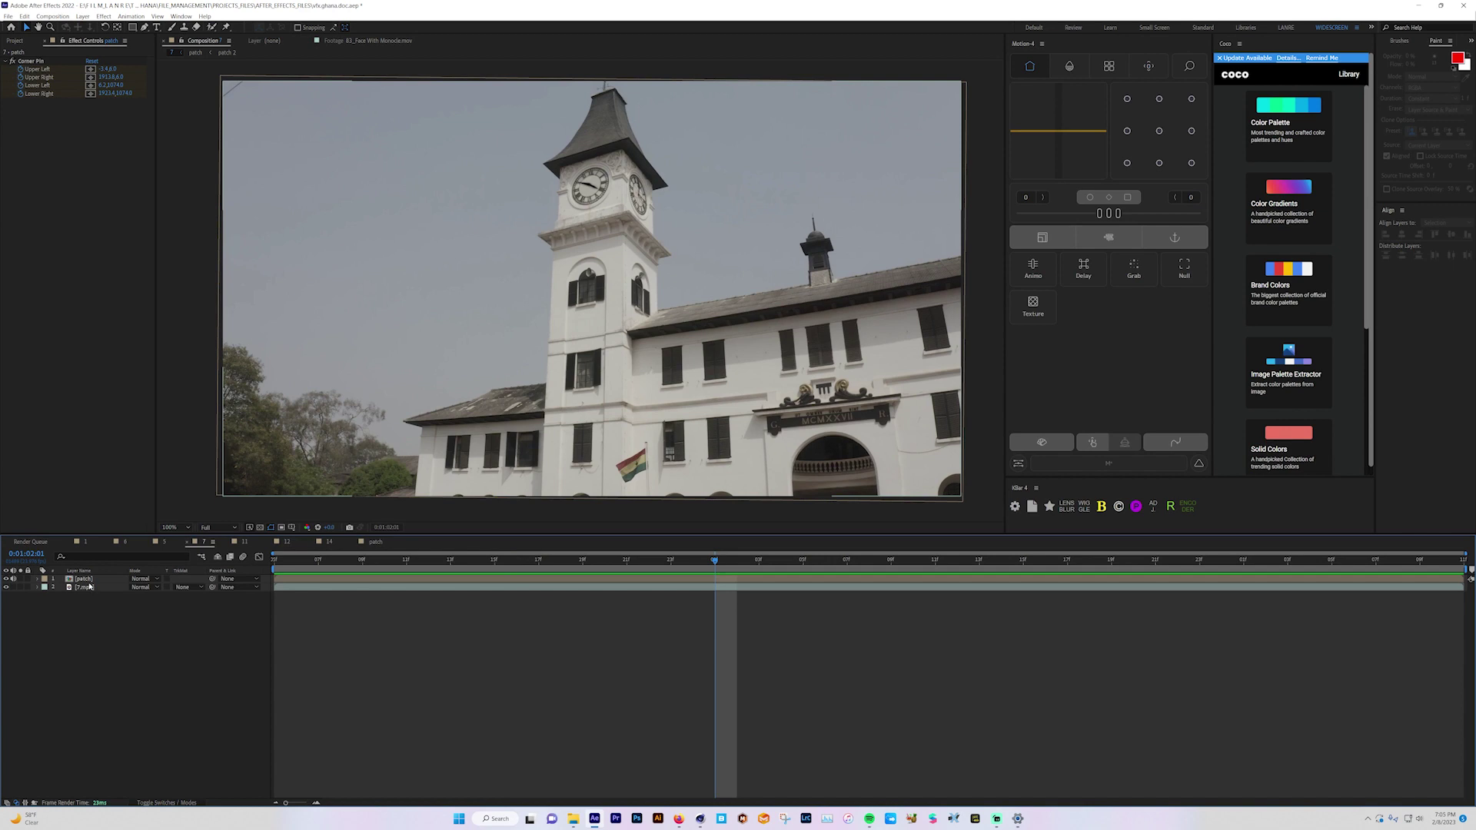
left_click(90, 586)
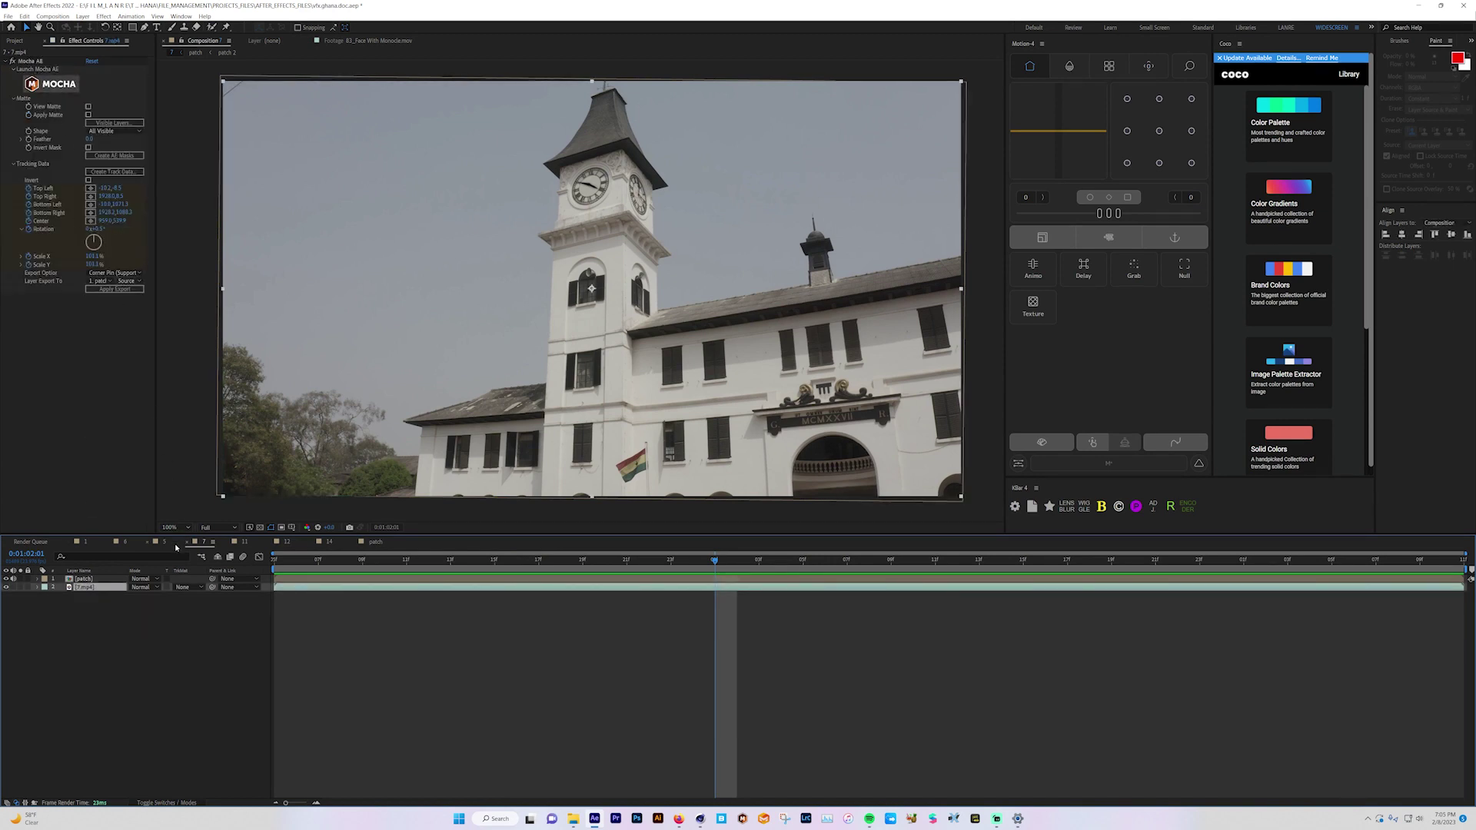
key("ctrl+Up")
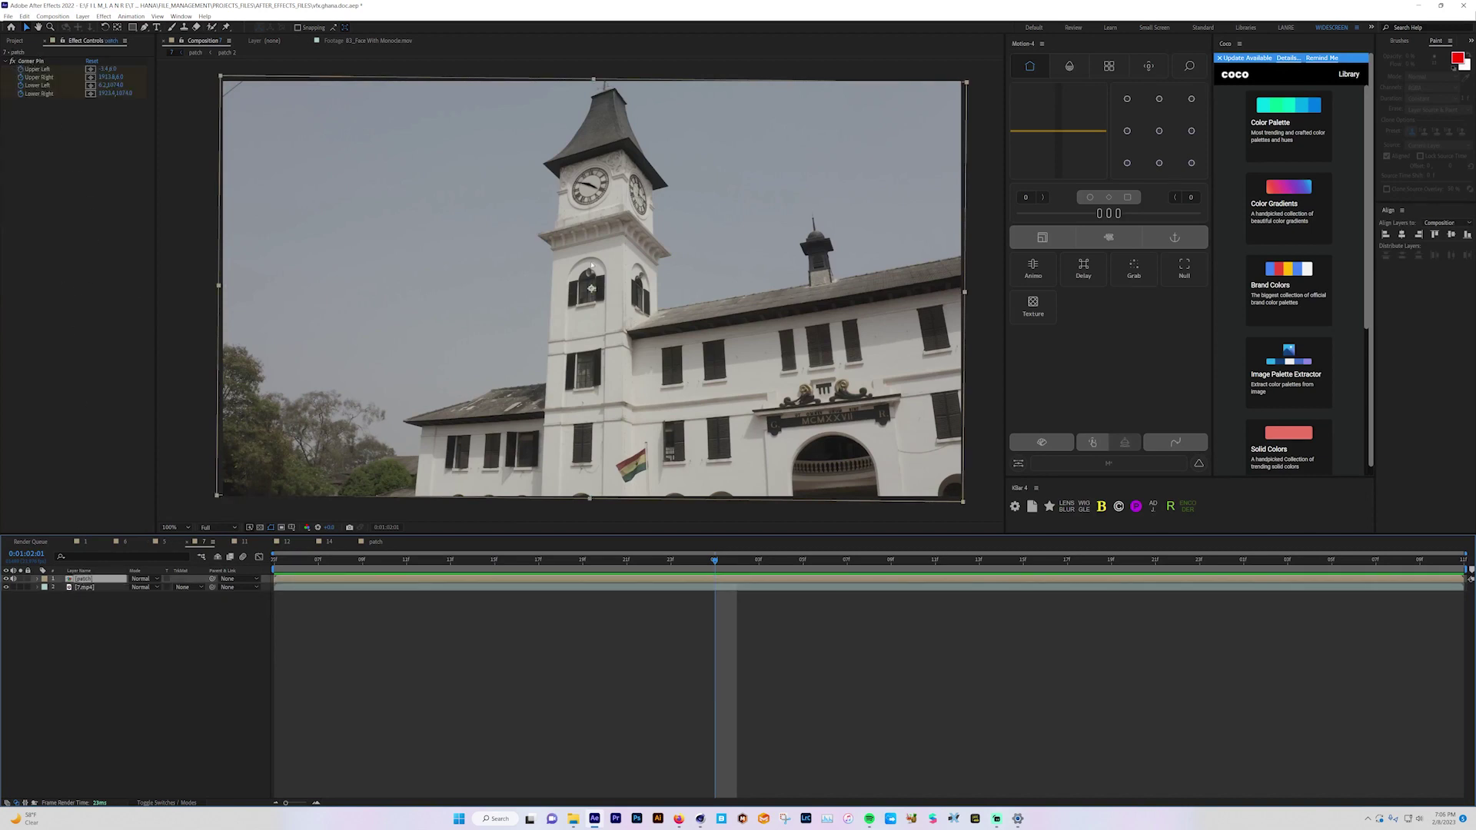
left_click(87, 588)
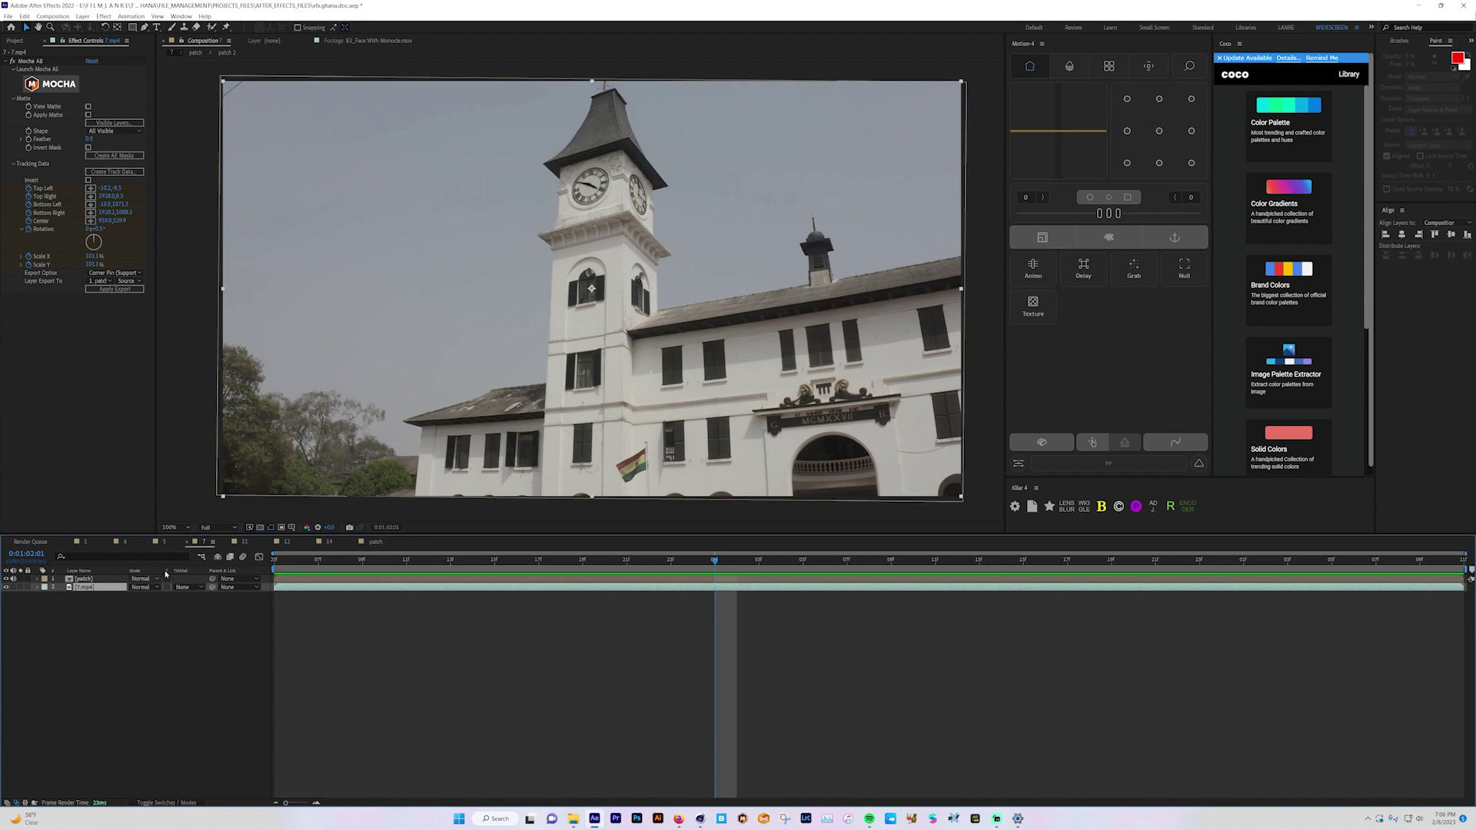
- Export the Mocha track as Corner Pin (Support Motion Blur) to layer '1. patch' and apply it
left_click(113, 273)
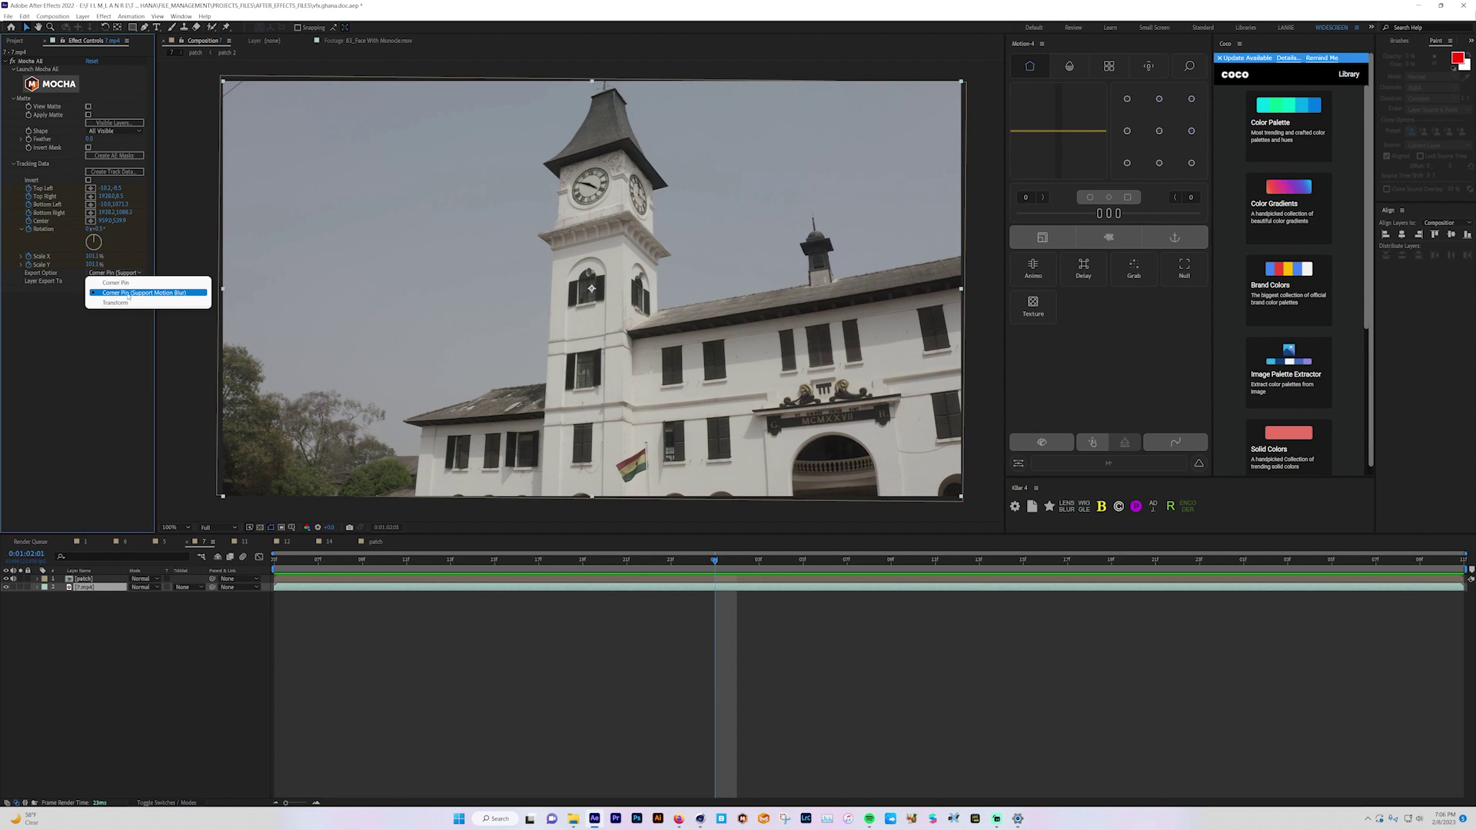
left_click(167, 295)
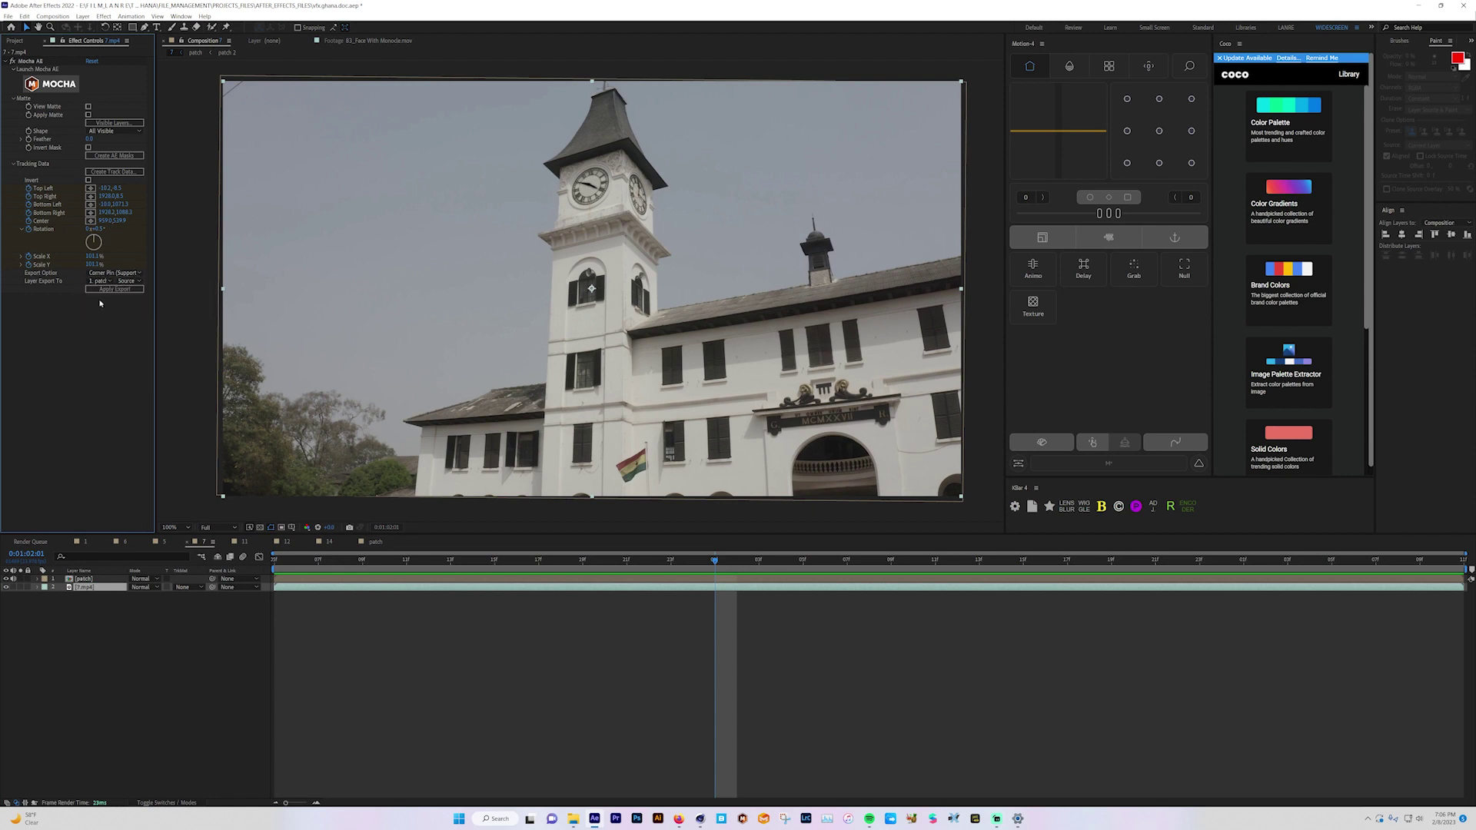
left_click(108, 282)
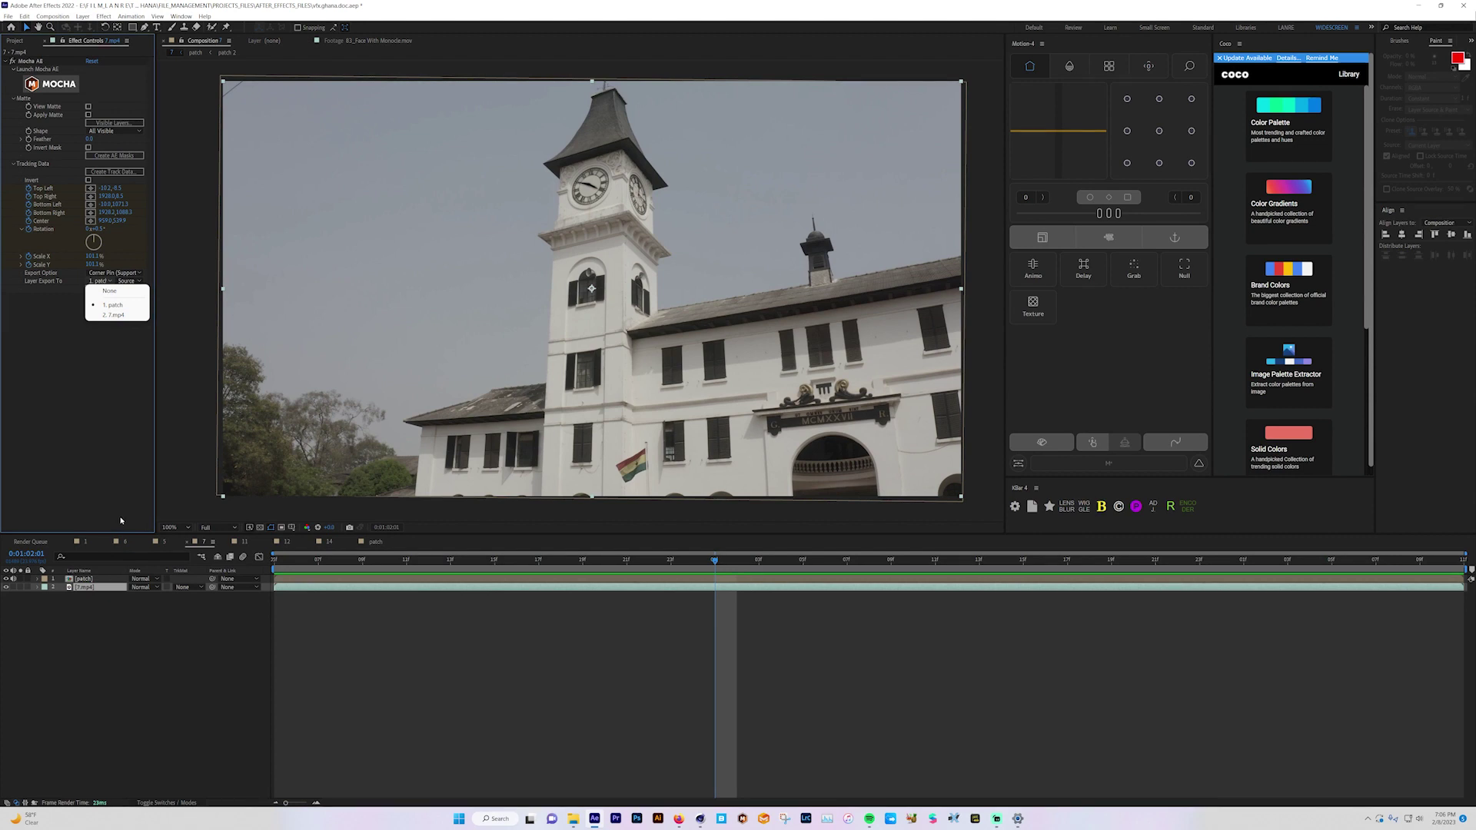
left_click(78, 443)
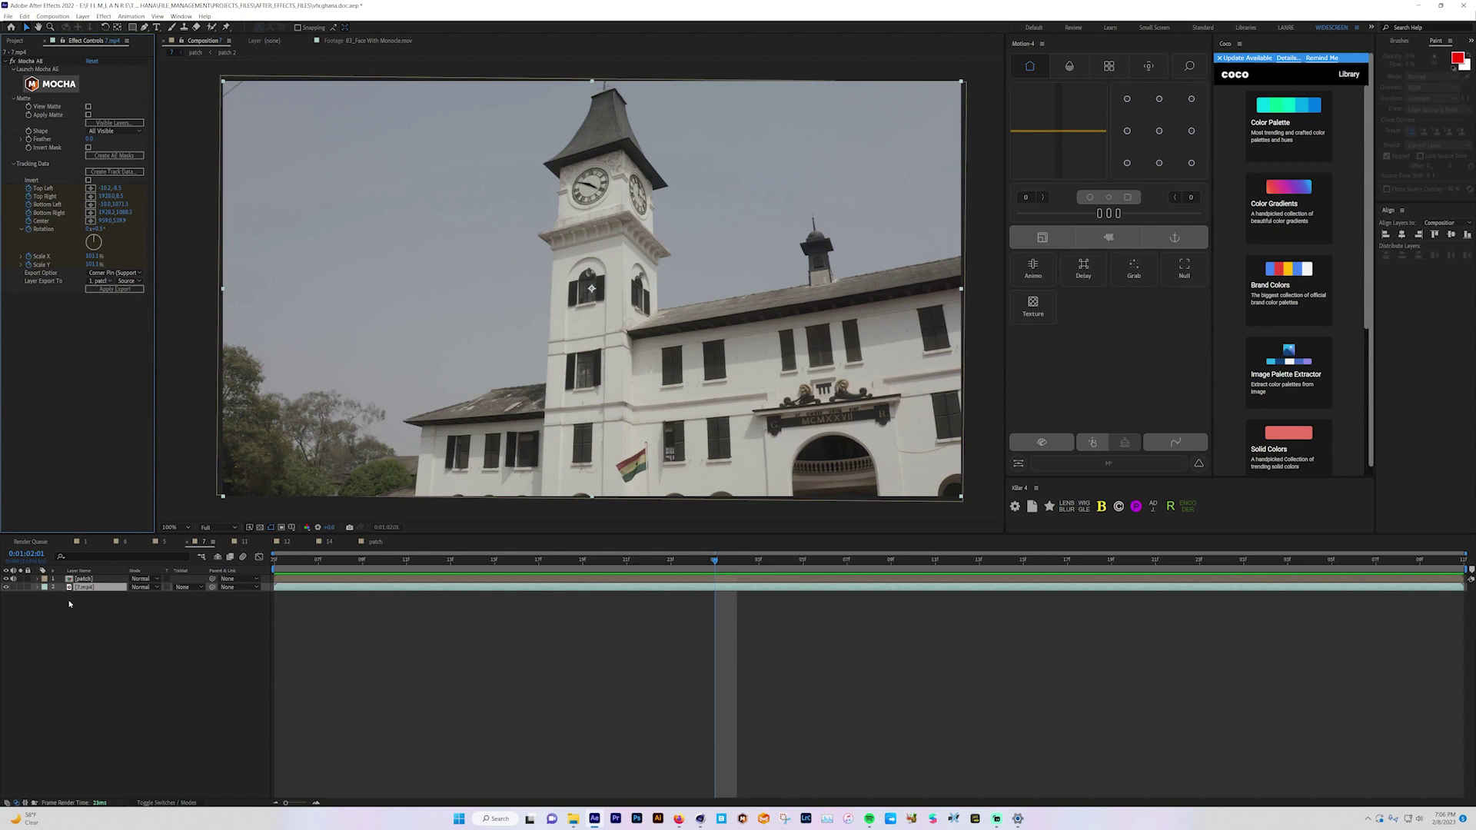
left_click(89, 288)
- Preview the patch layer's Corner Pin tracking, then switch to Composition 5 with the canoe shot
left_click(91, 578)
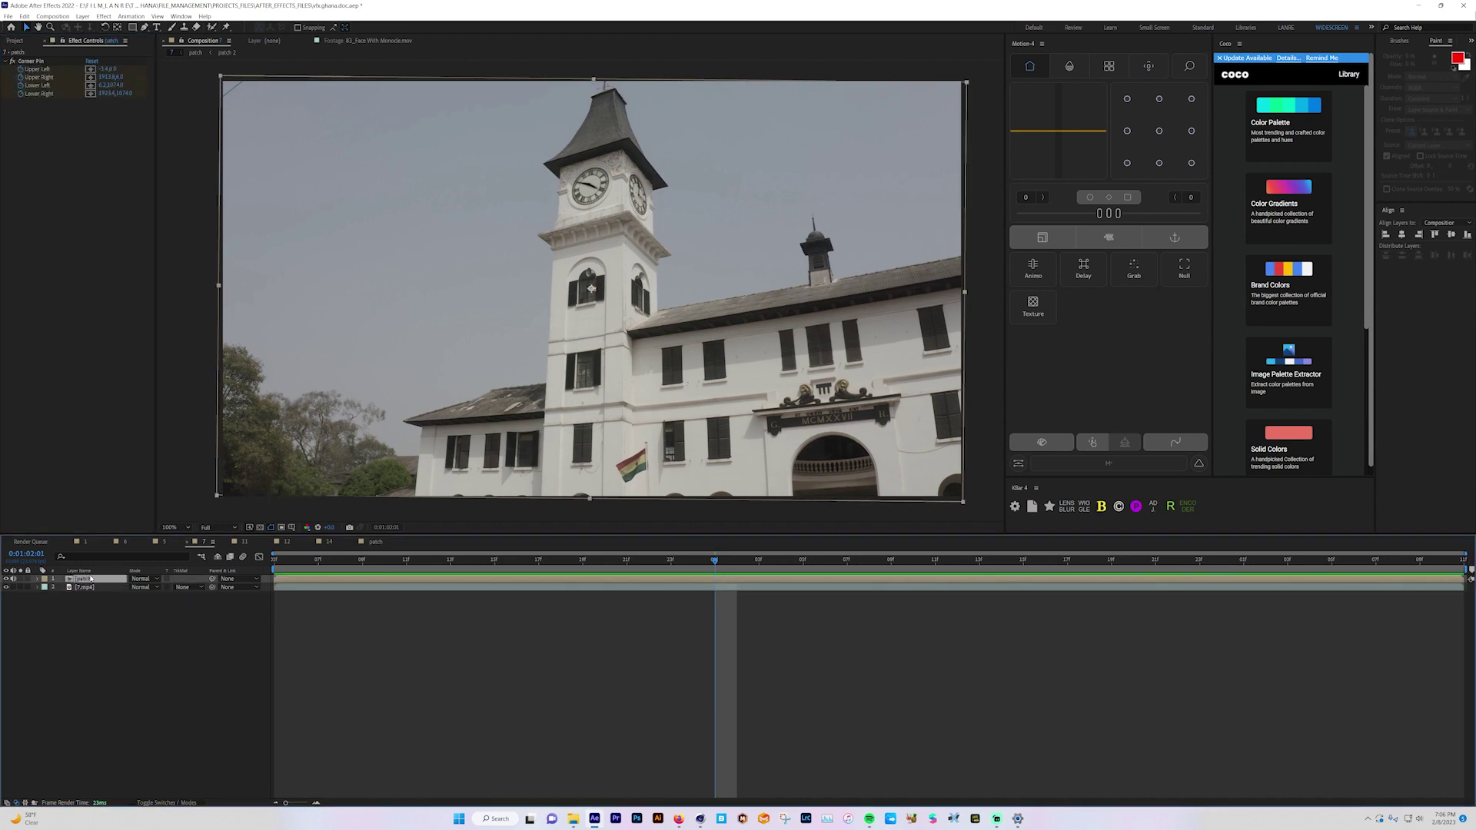
left_click(38, 63)
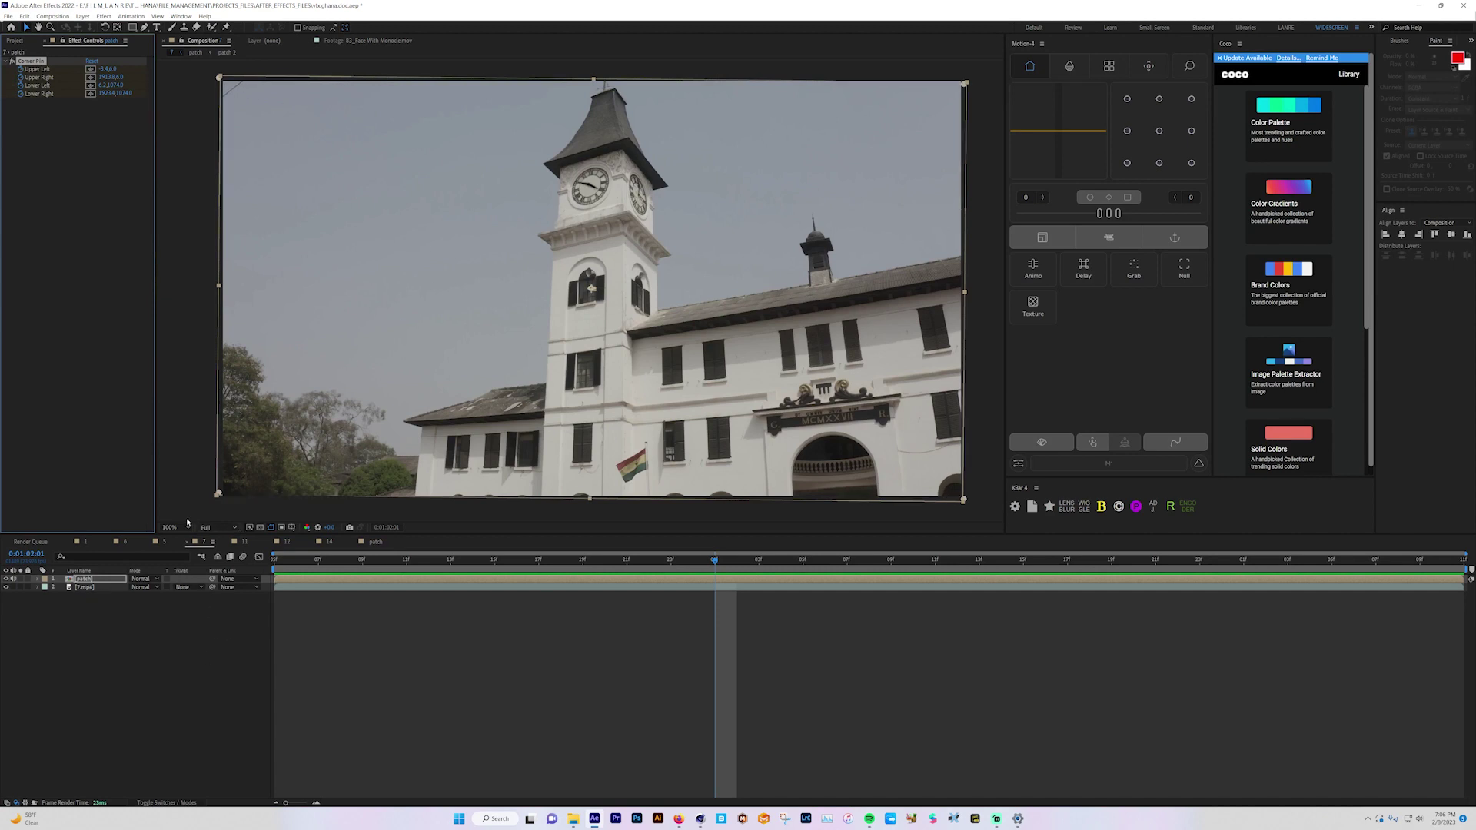
left_click(343, 567)
key("space")
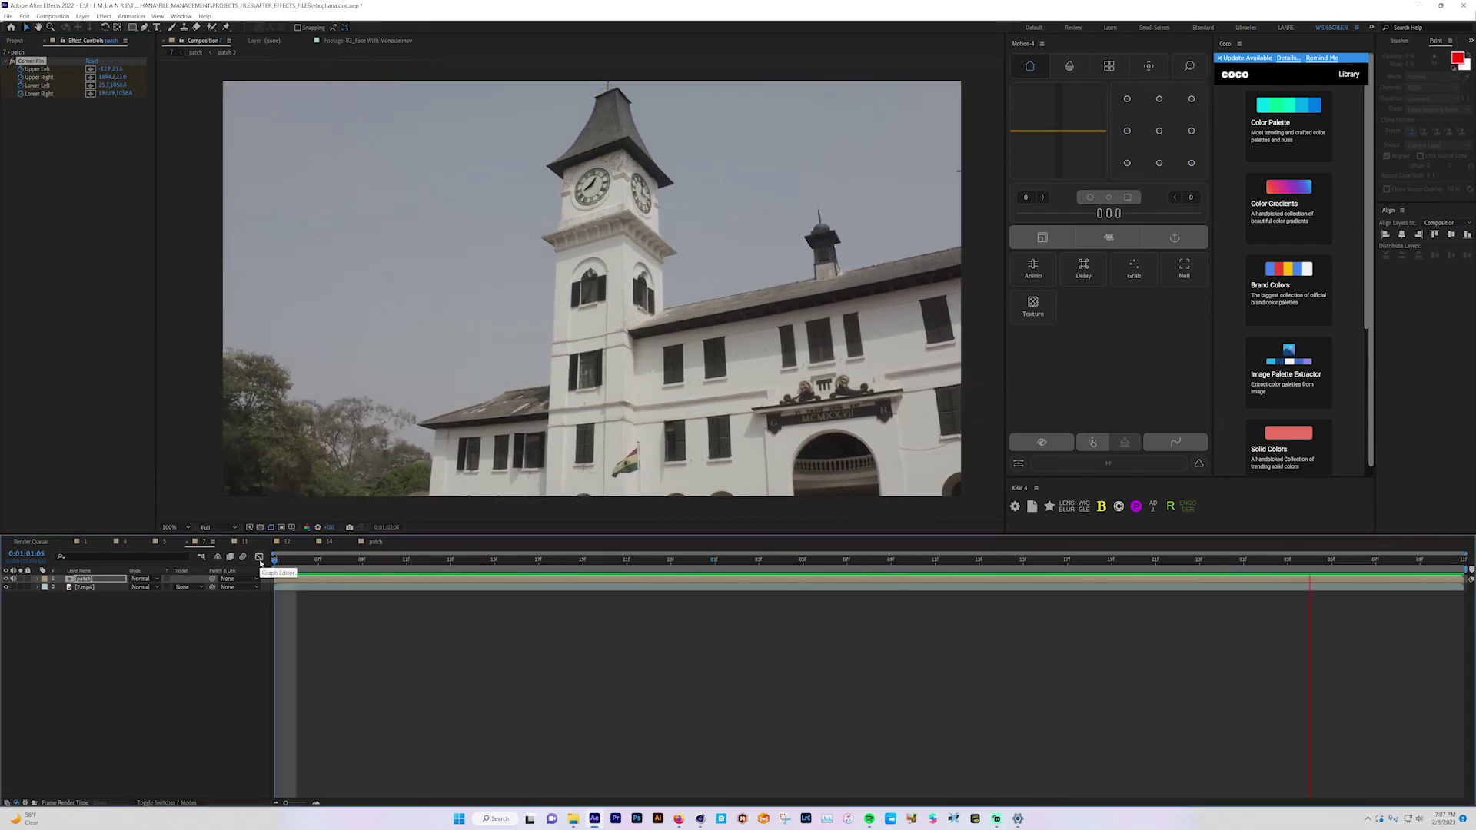
key("space")
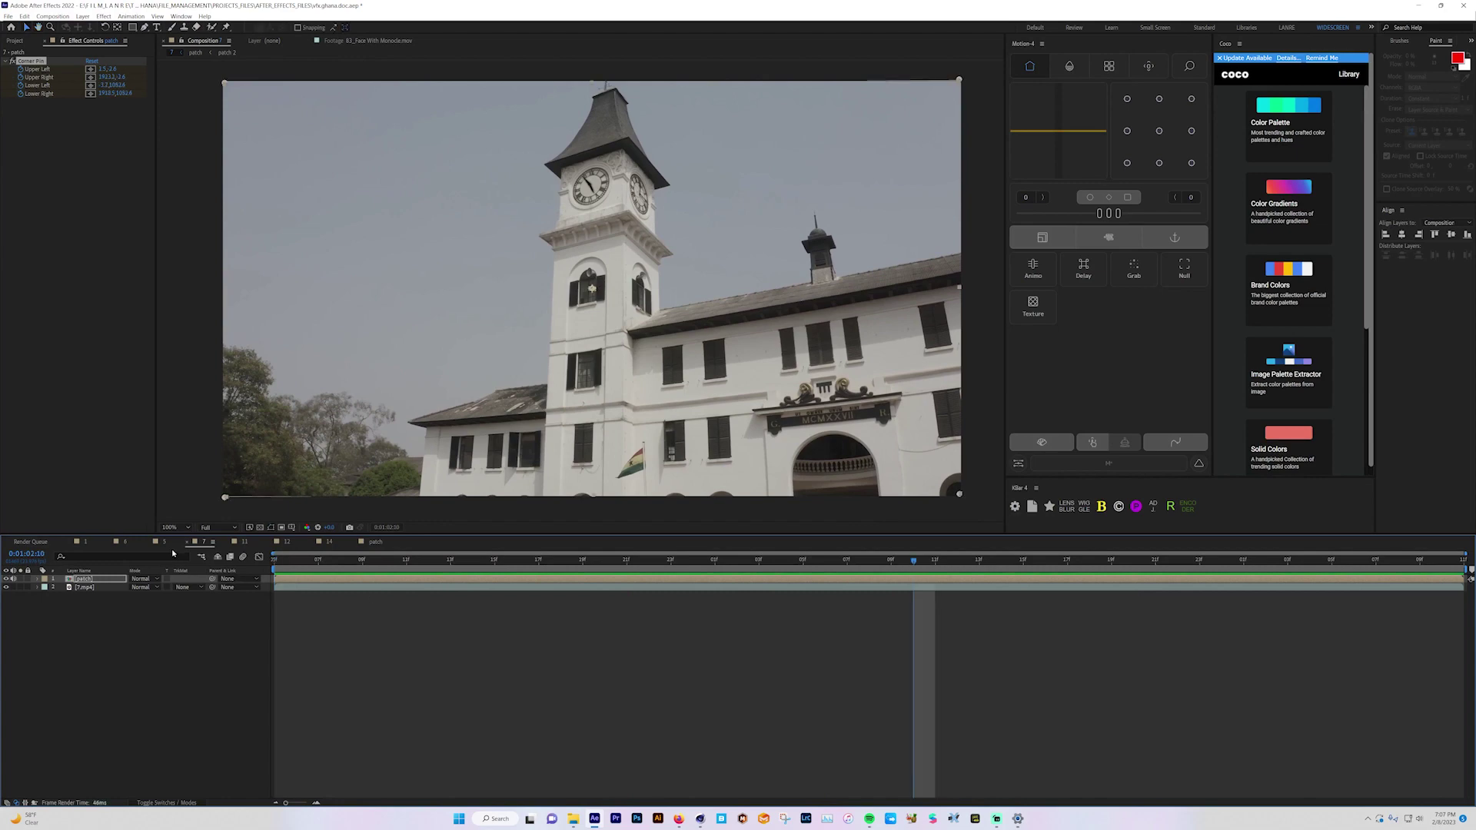
left_click(164, 542)
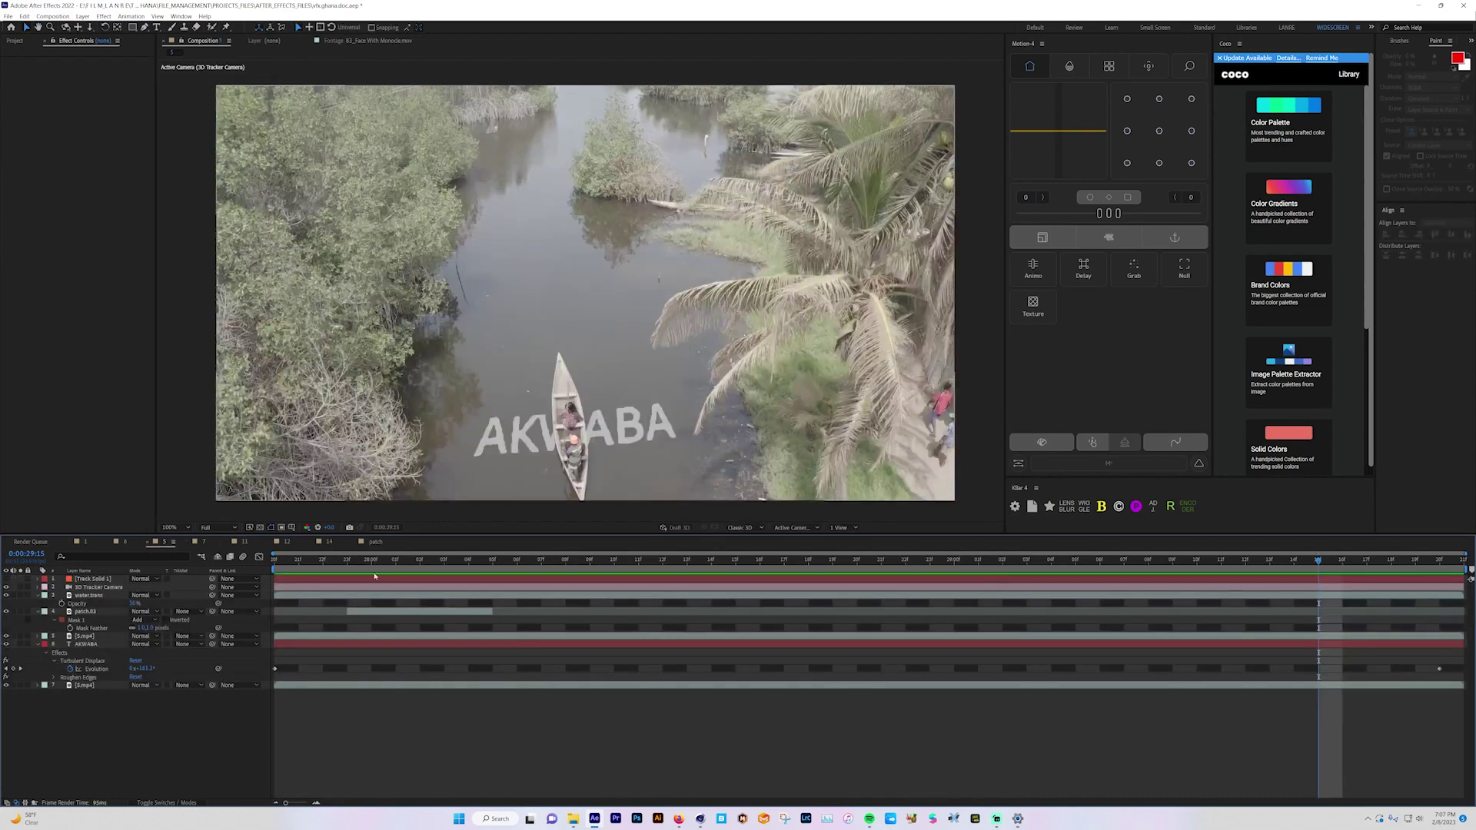
- Preview the canoe composition from the start
key("Home")
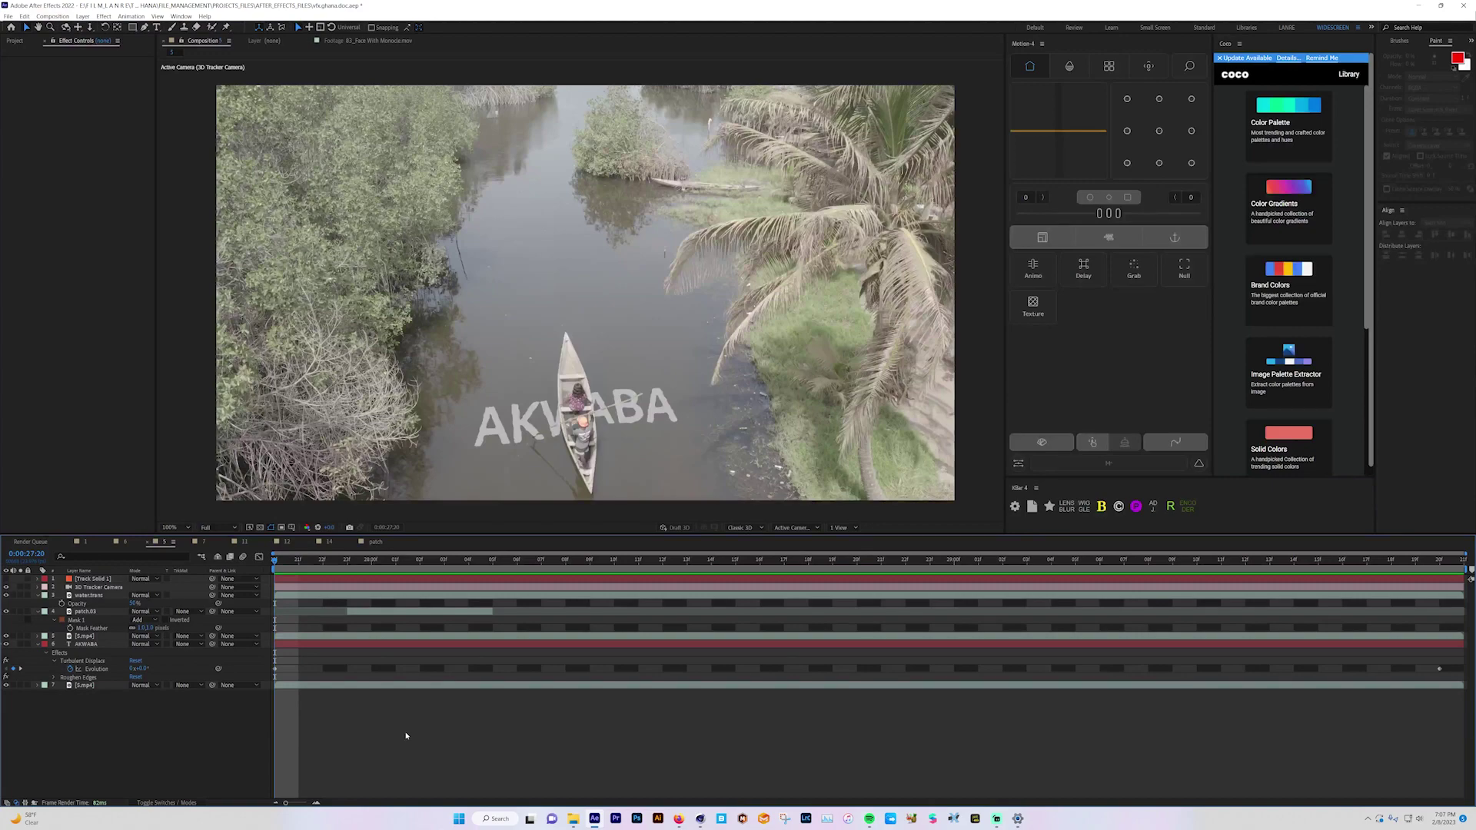
key("space")
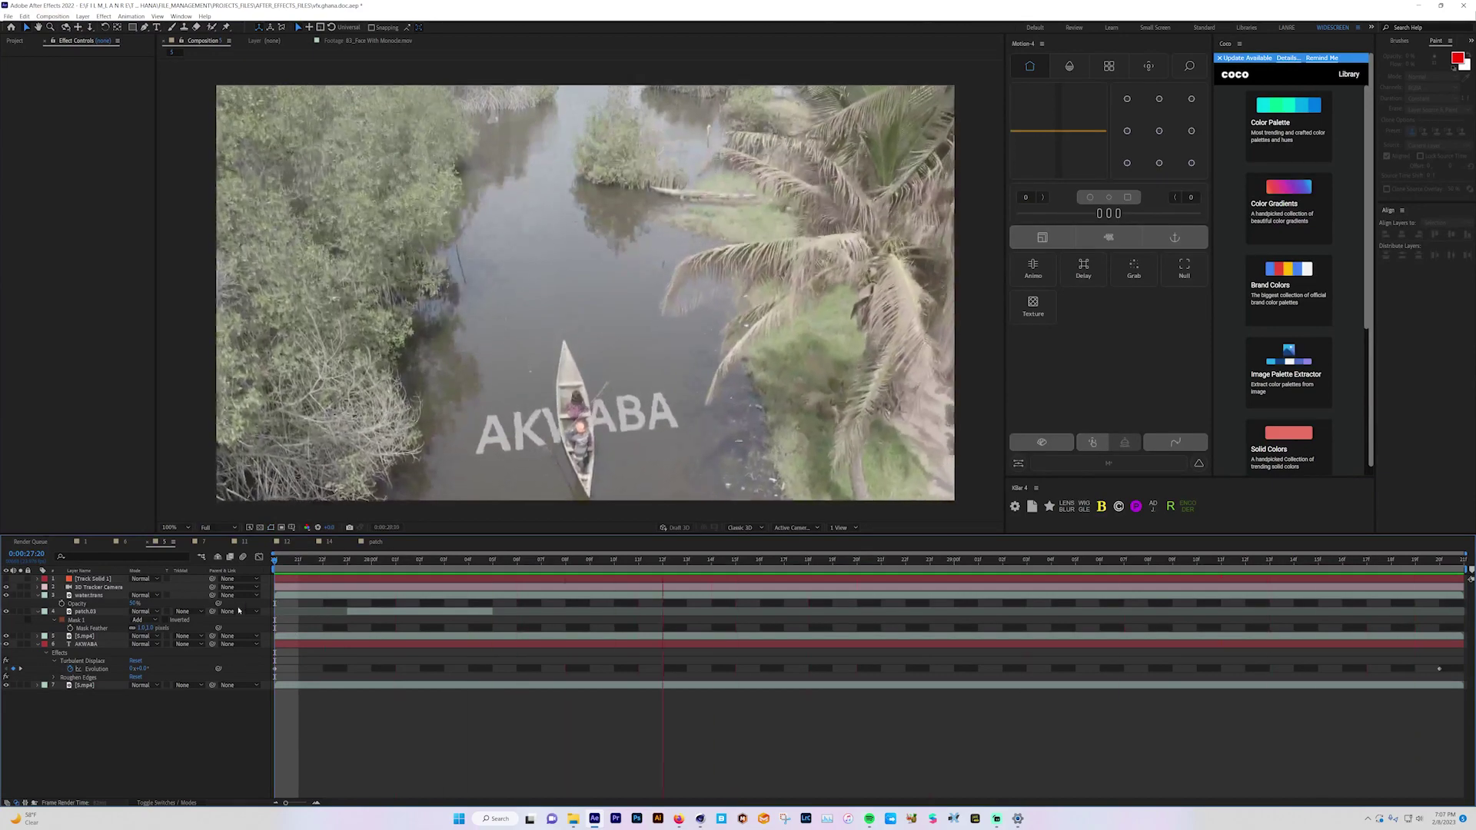
key("space")
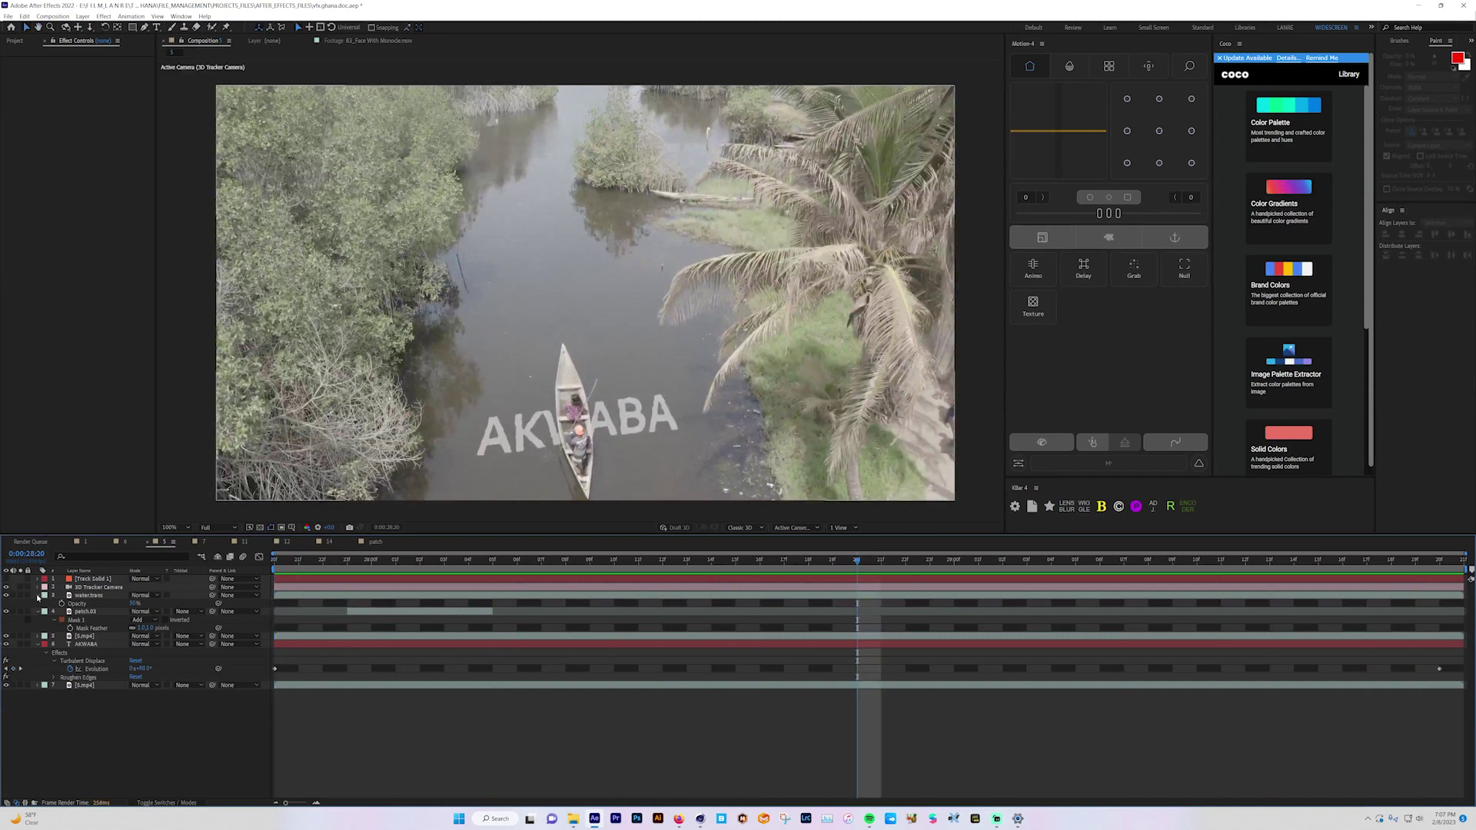
- Collapse the water.trans, patch.03 and AKWABA layers, then solo and preview the 5.mp4 footage
left_click(37, 596)
left_click(37, 604)
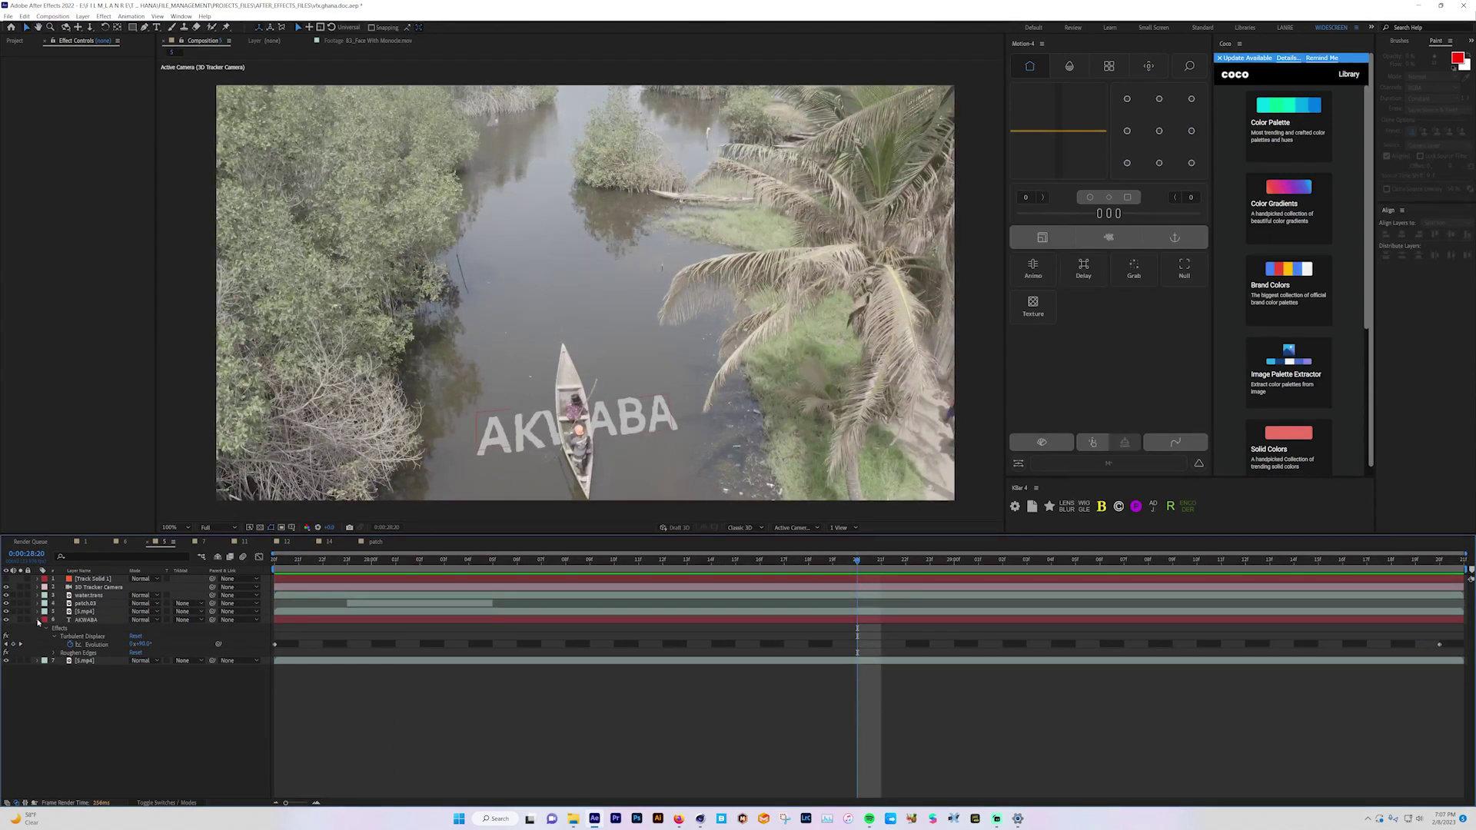
left_click(37, 621)
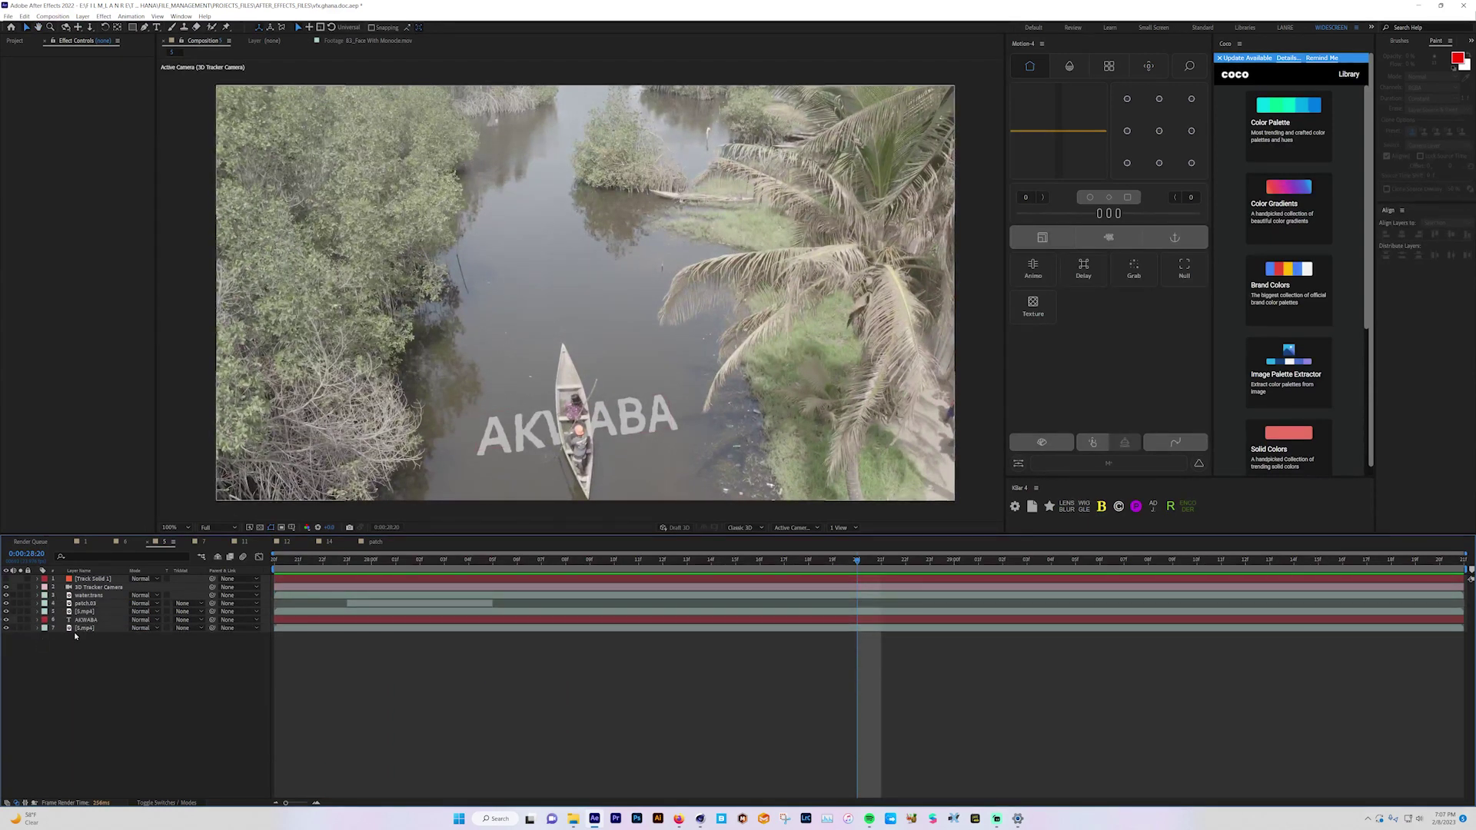
left_click(21, 628)
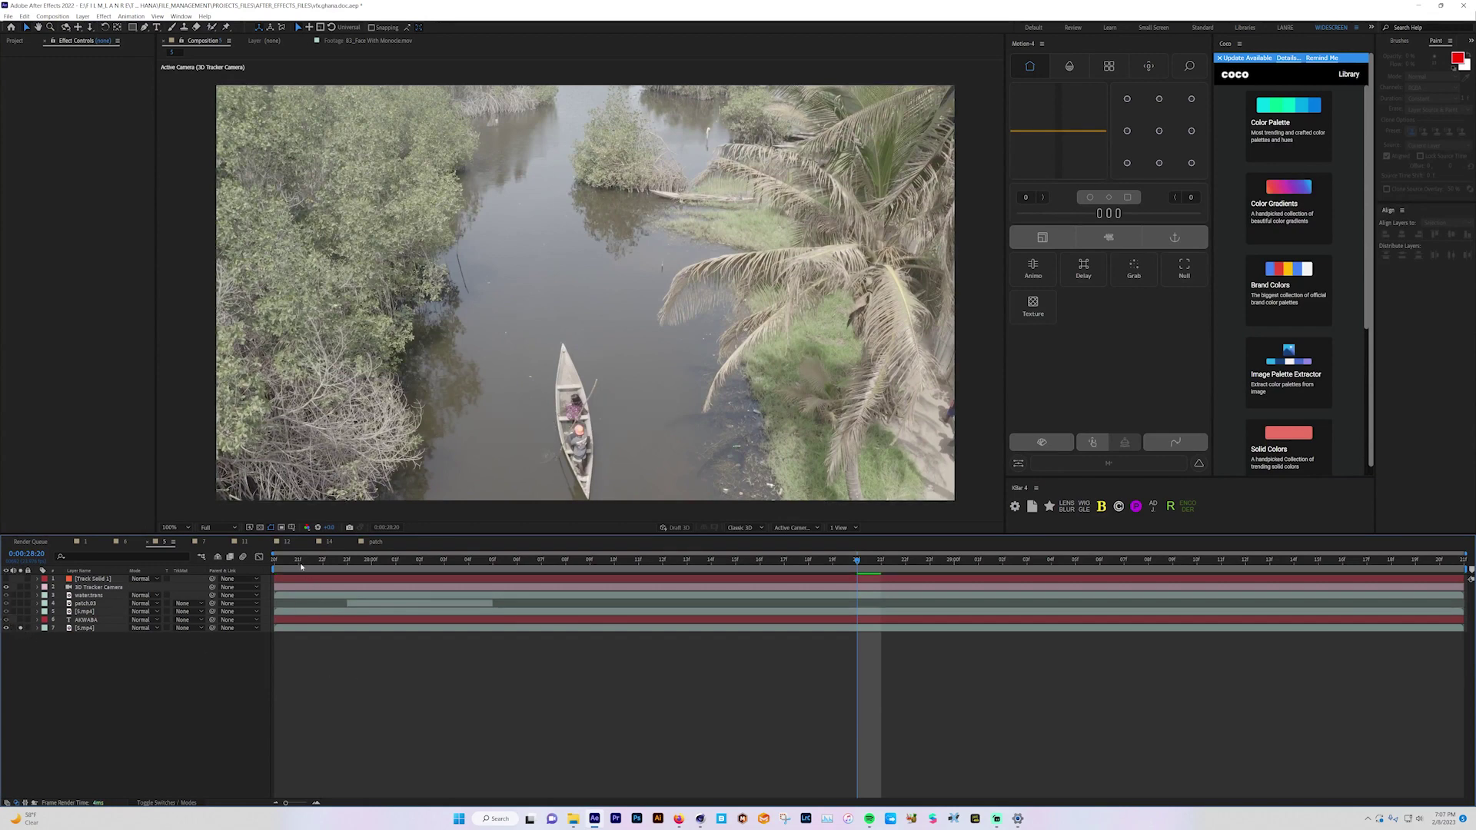
key("space")
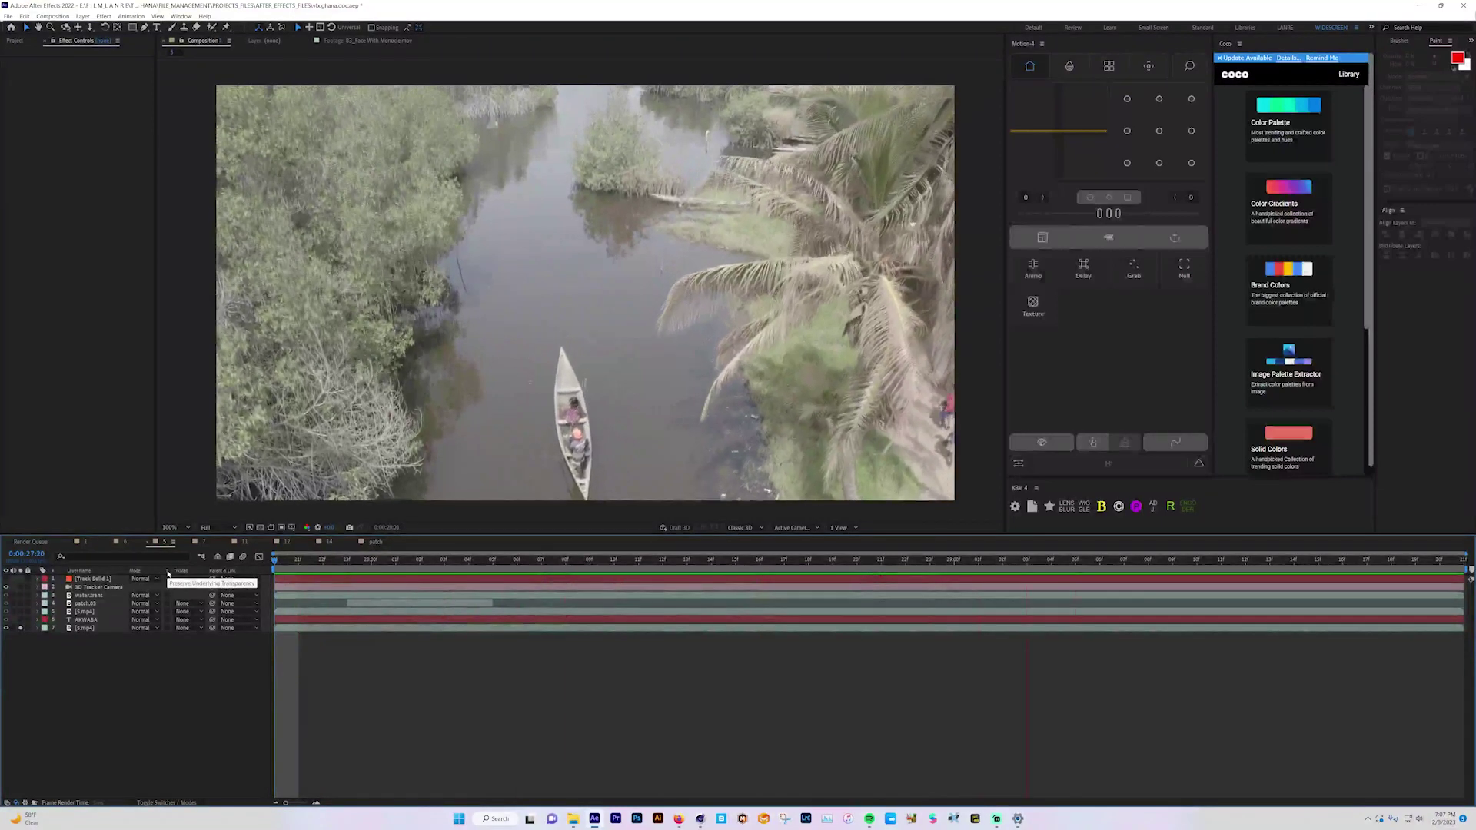
left_click(93, 628)
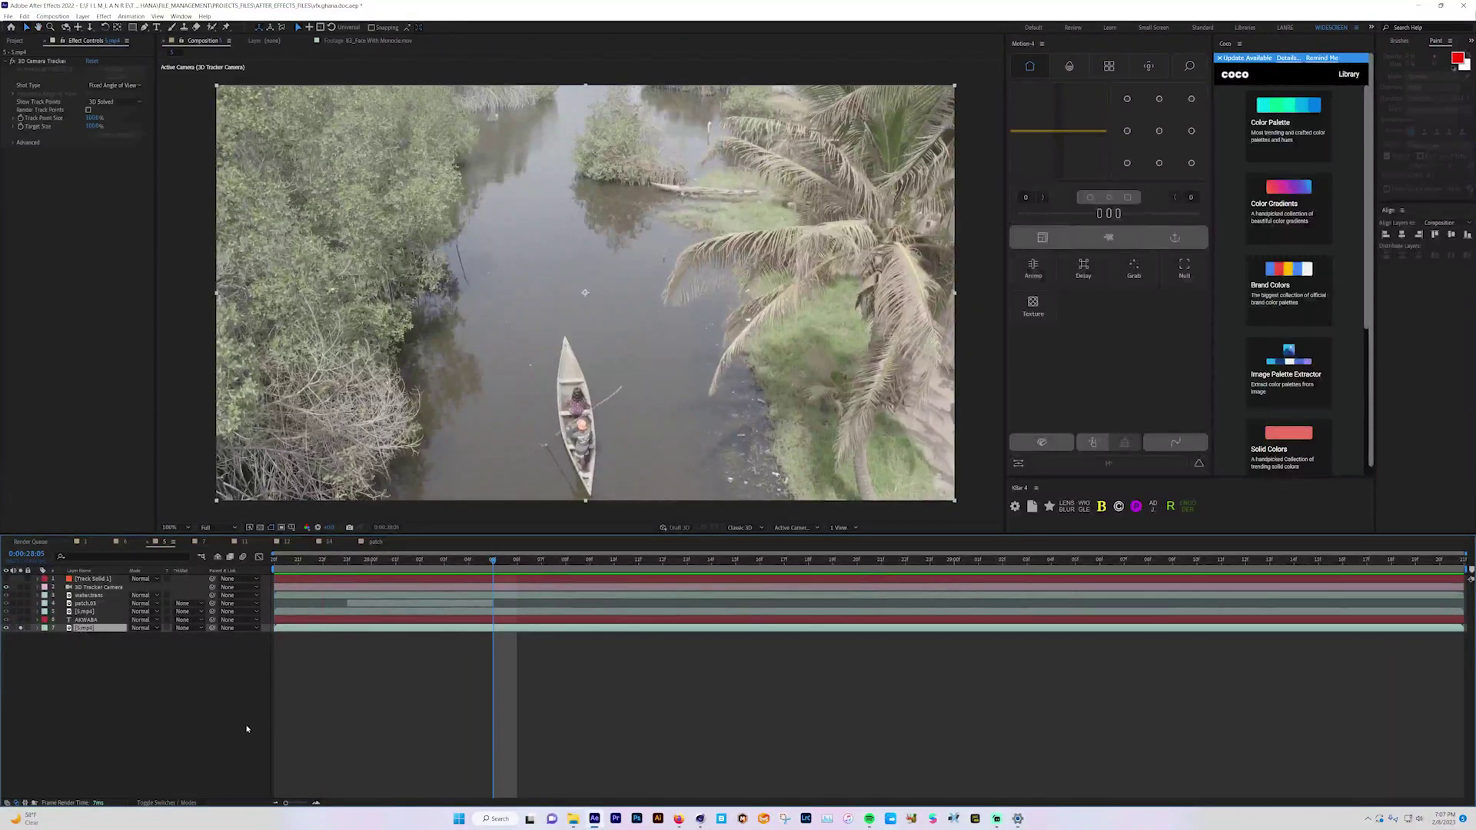
left_click(43, 61)
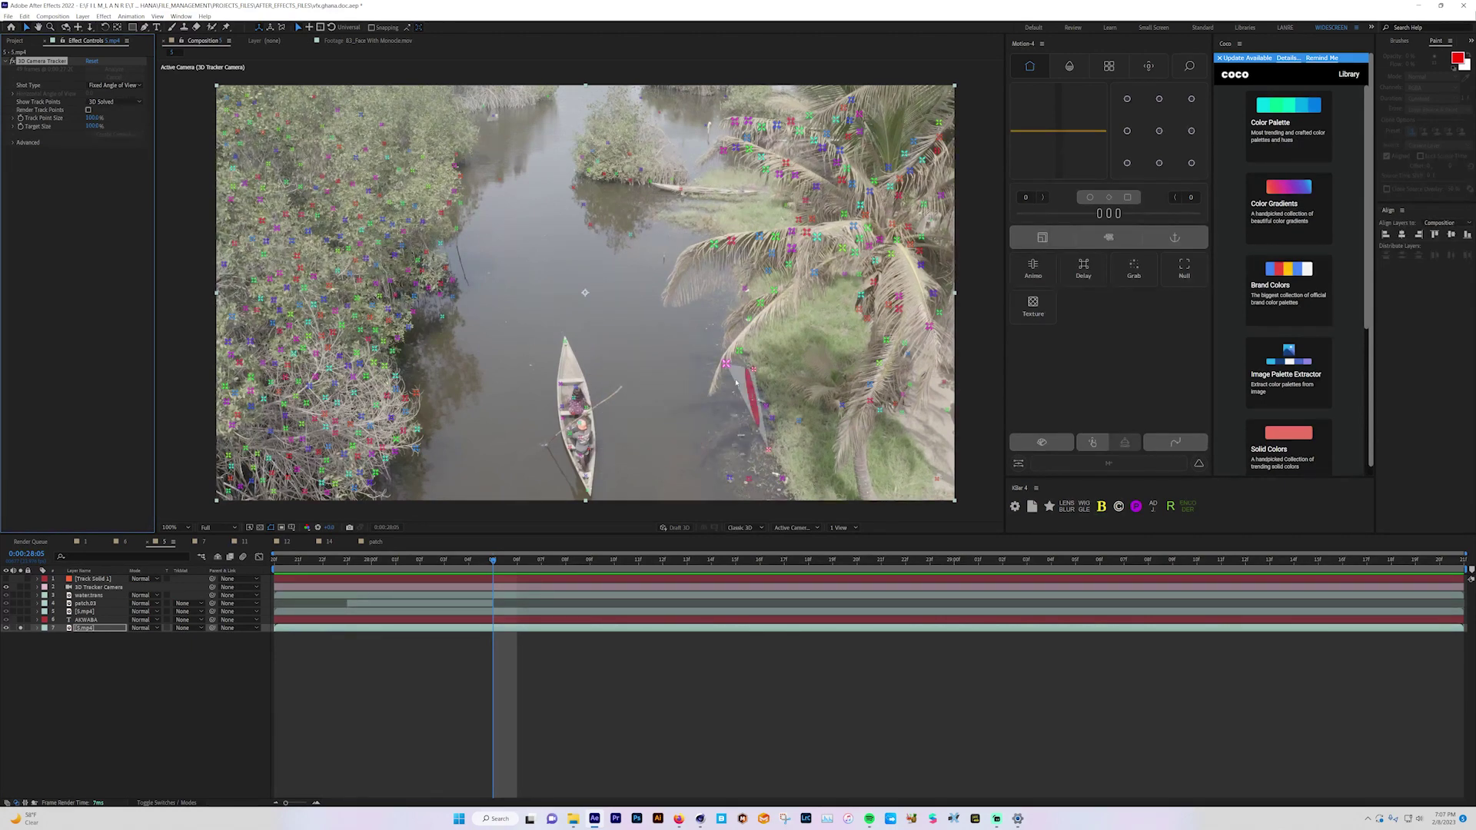
left_click(750, 474)
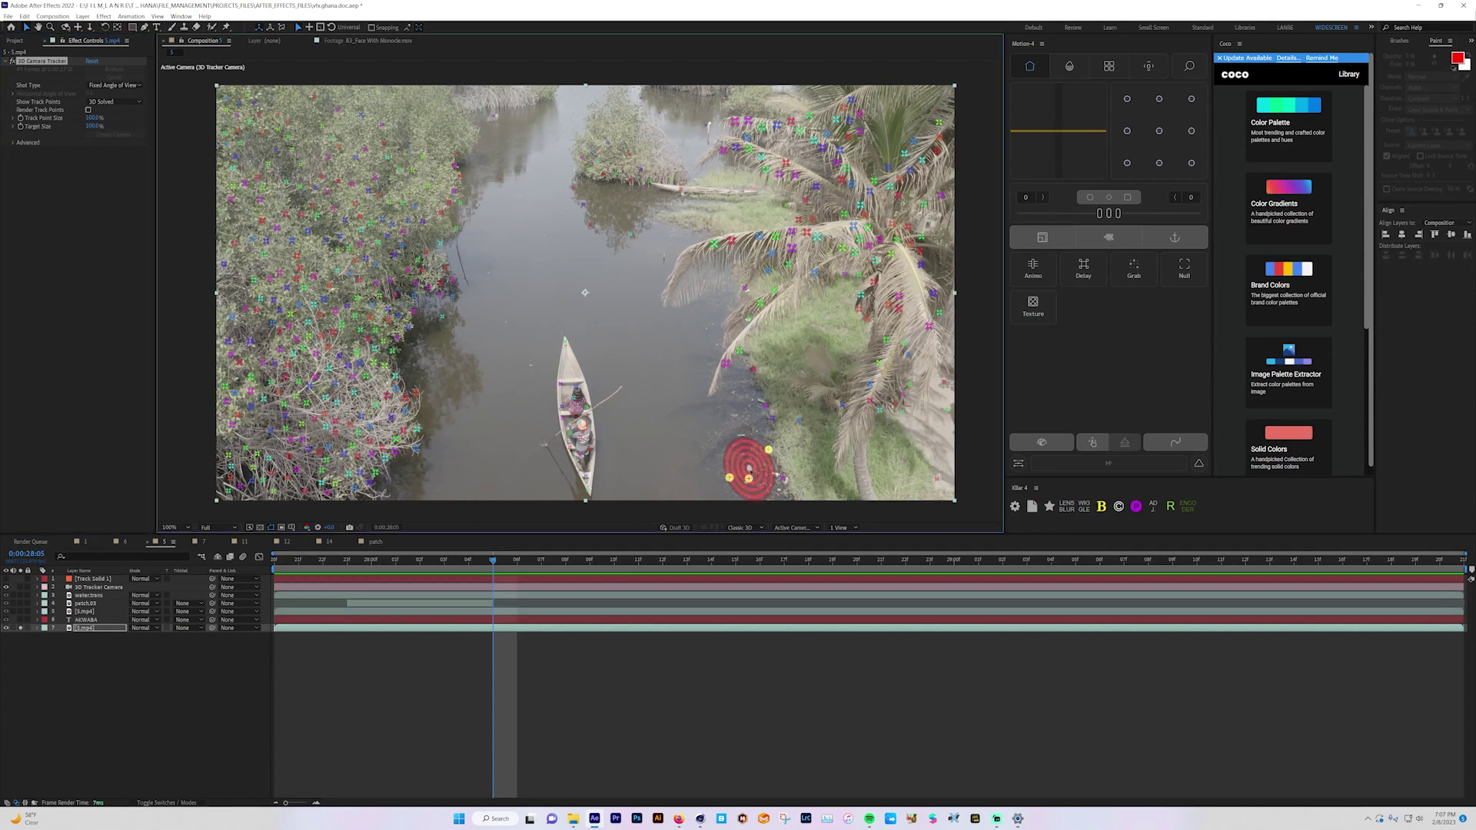
right_click(756, 471)
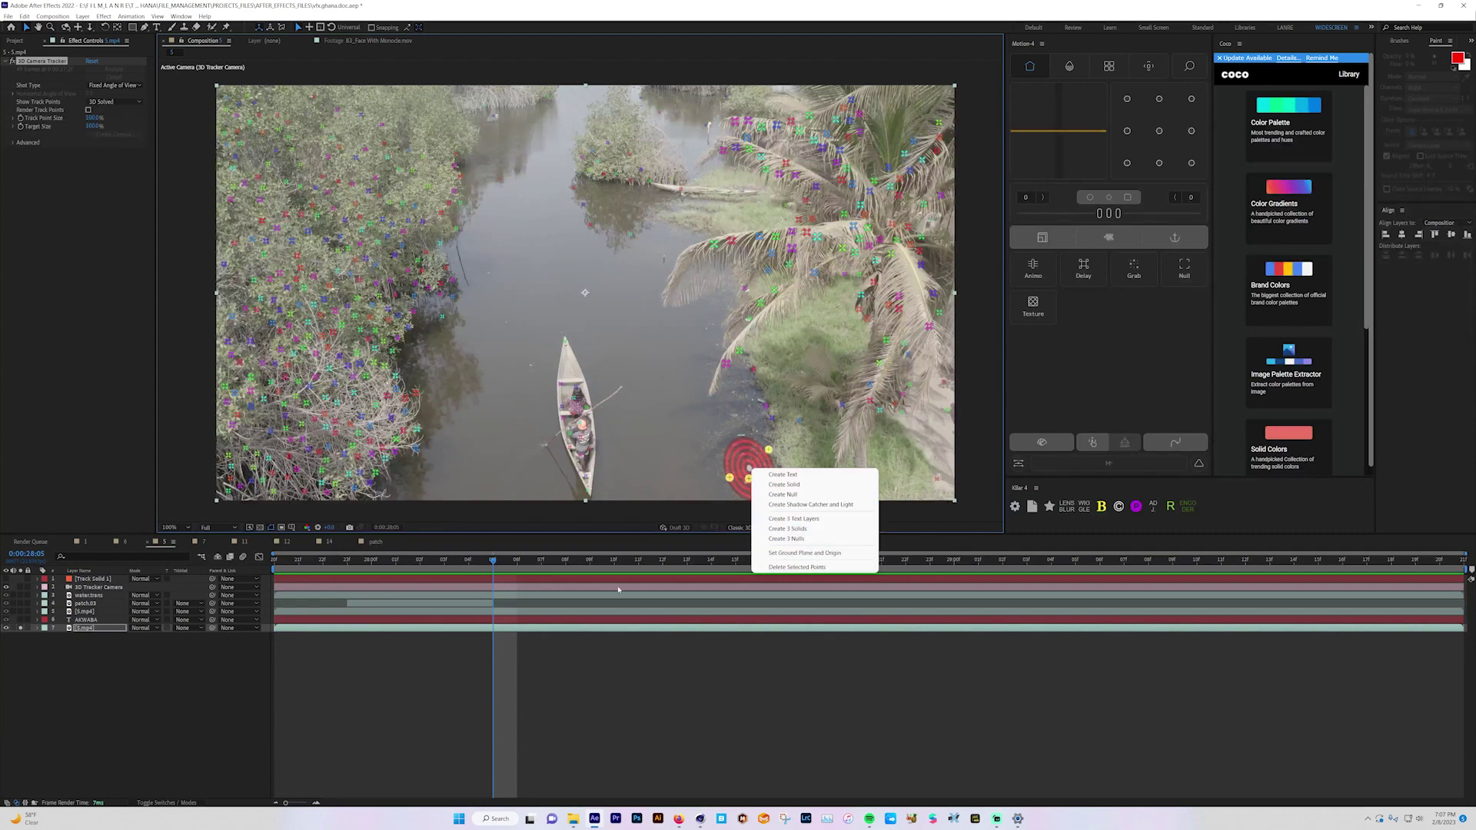
left_click(87, 710)
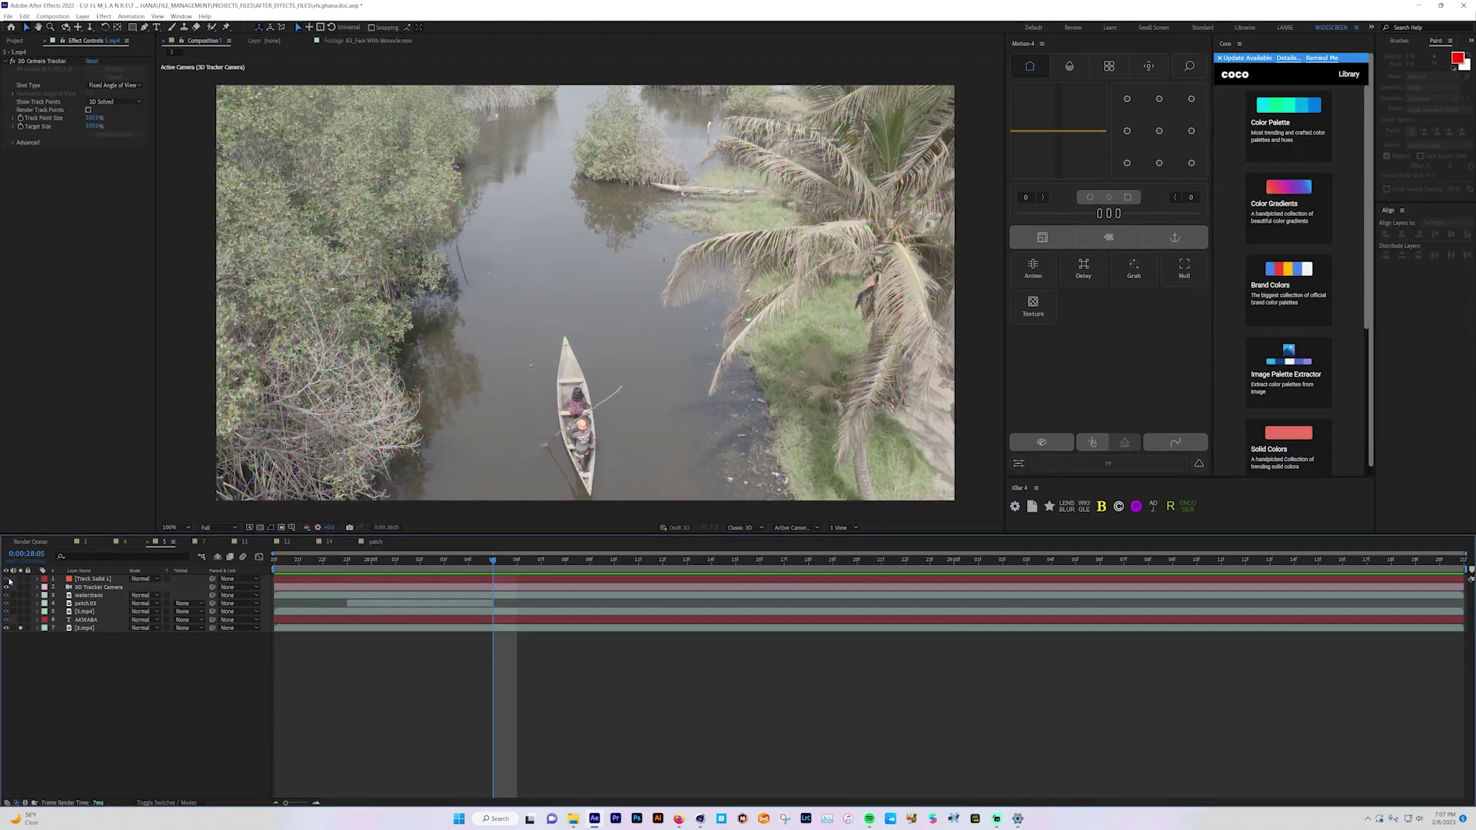
- Unsolo the footage layer and preview the composition from 0:00:28:01 with all layers
left_click(395, 559)
left_click(398, 579)
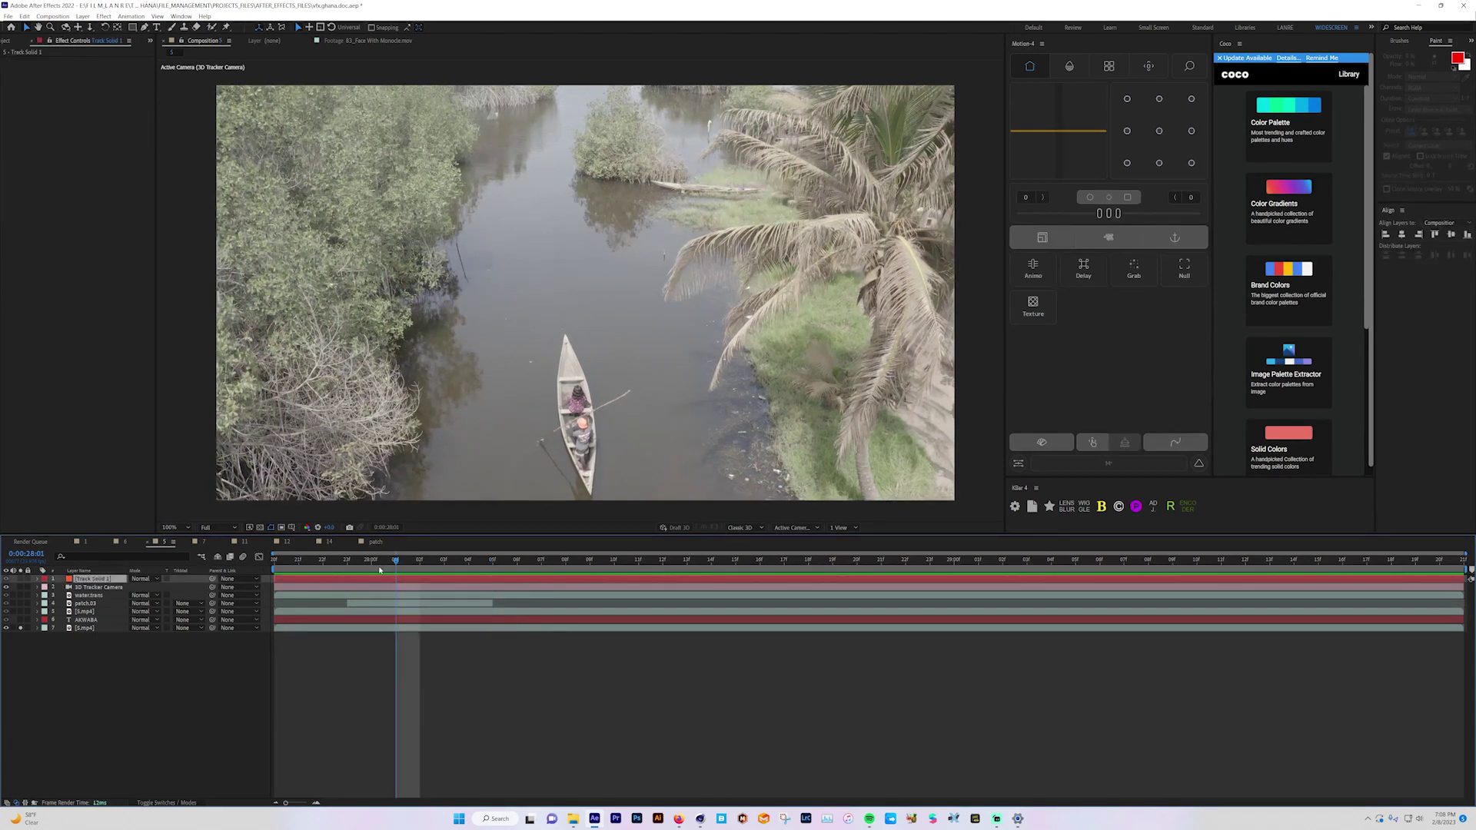
key("space")
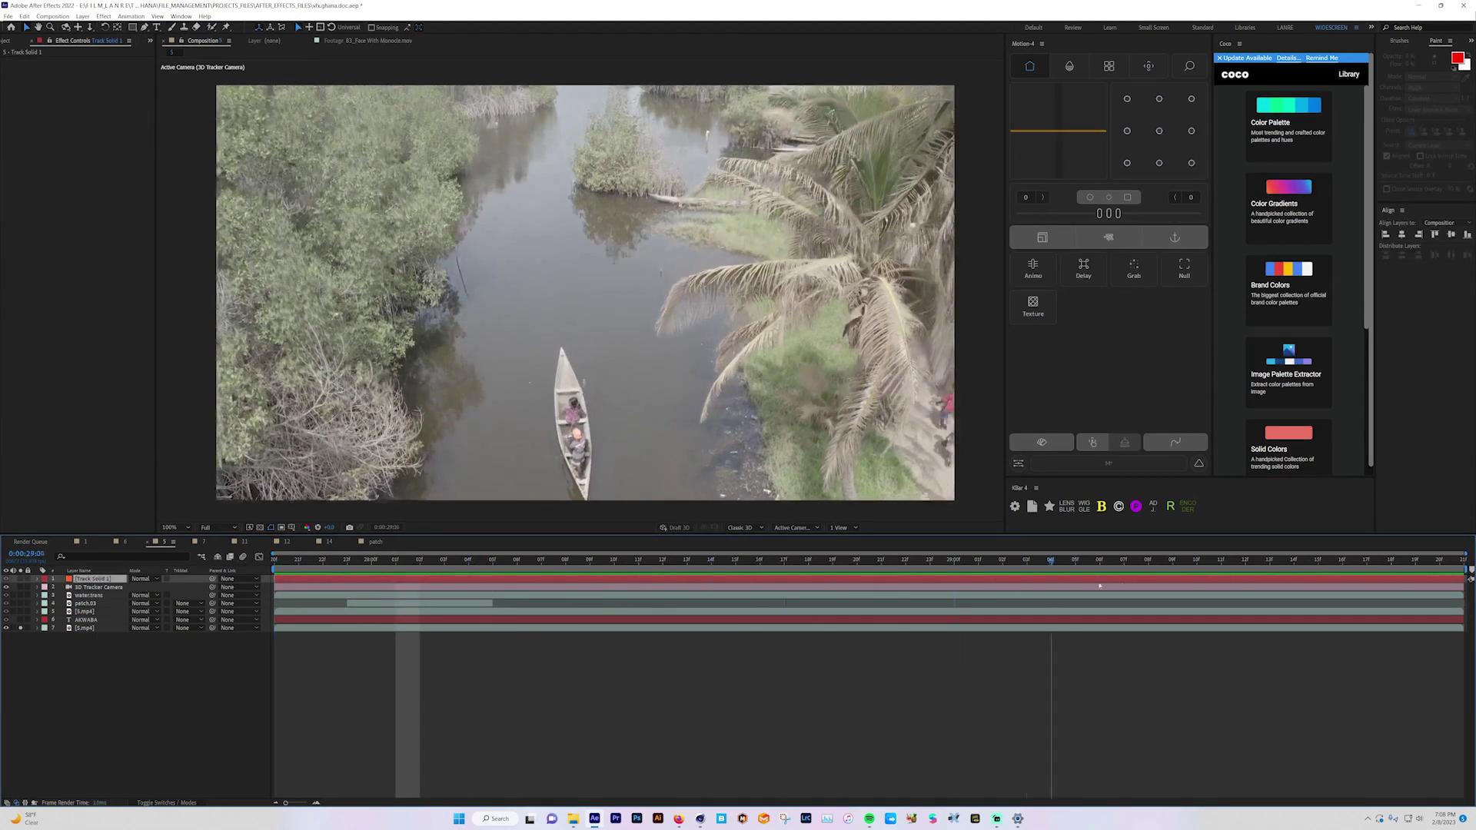
key("space")
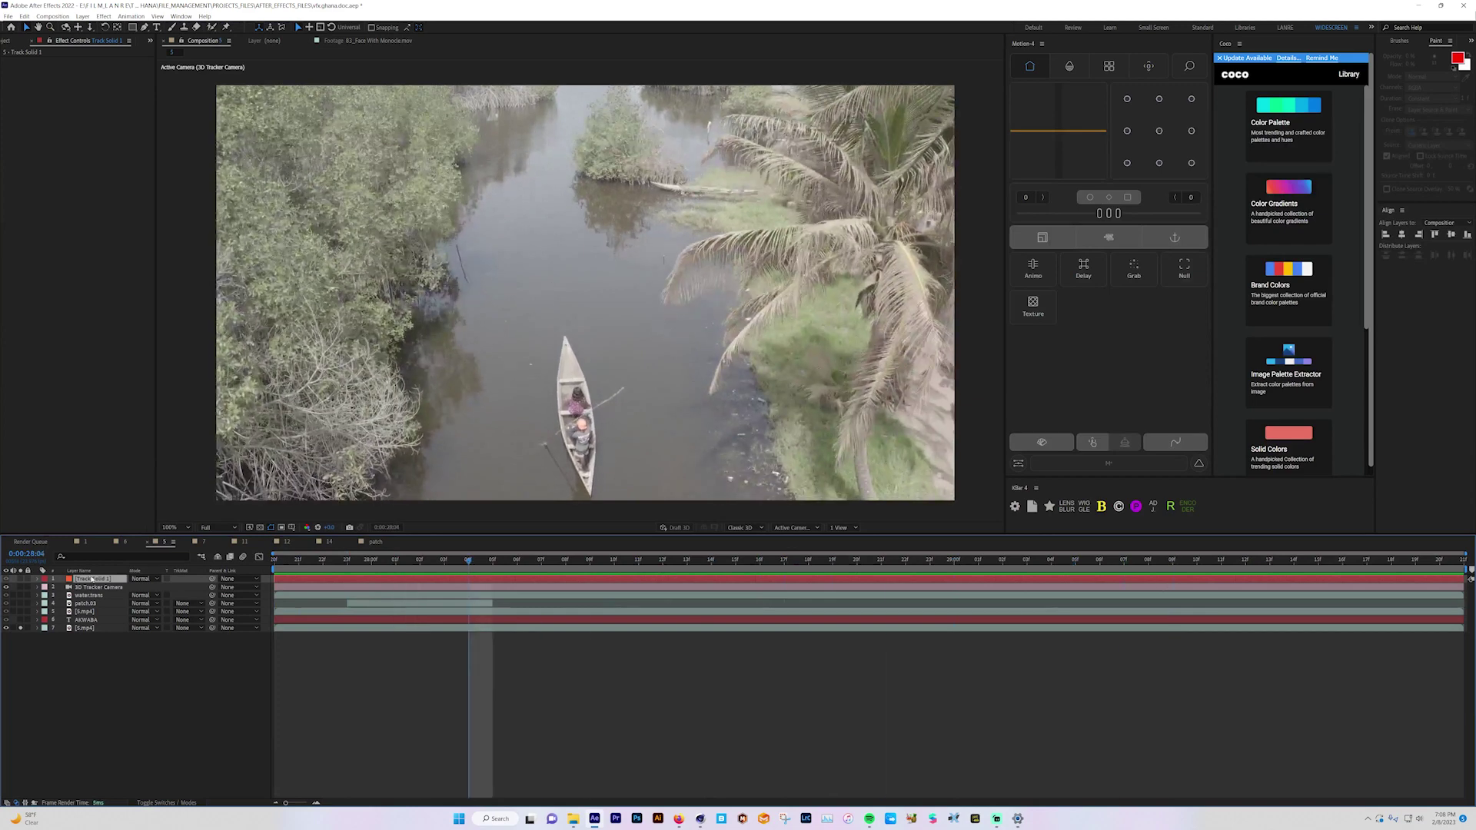
left_click(21, 628)
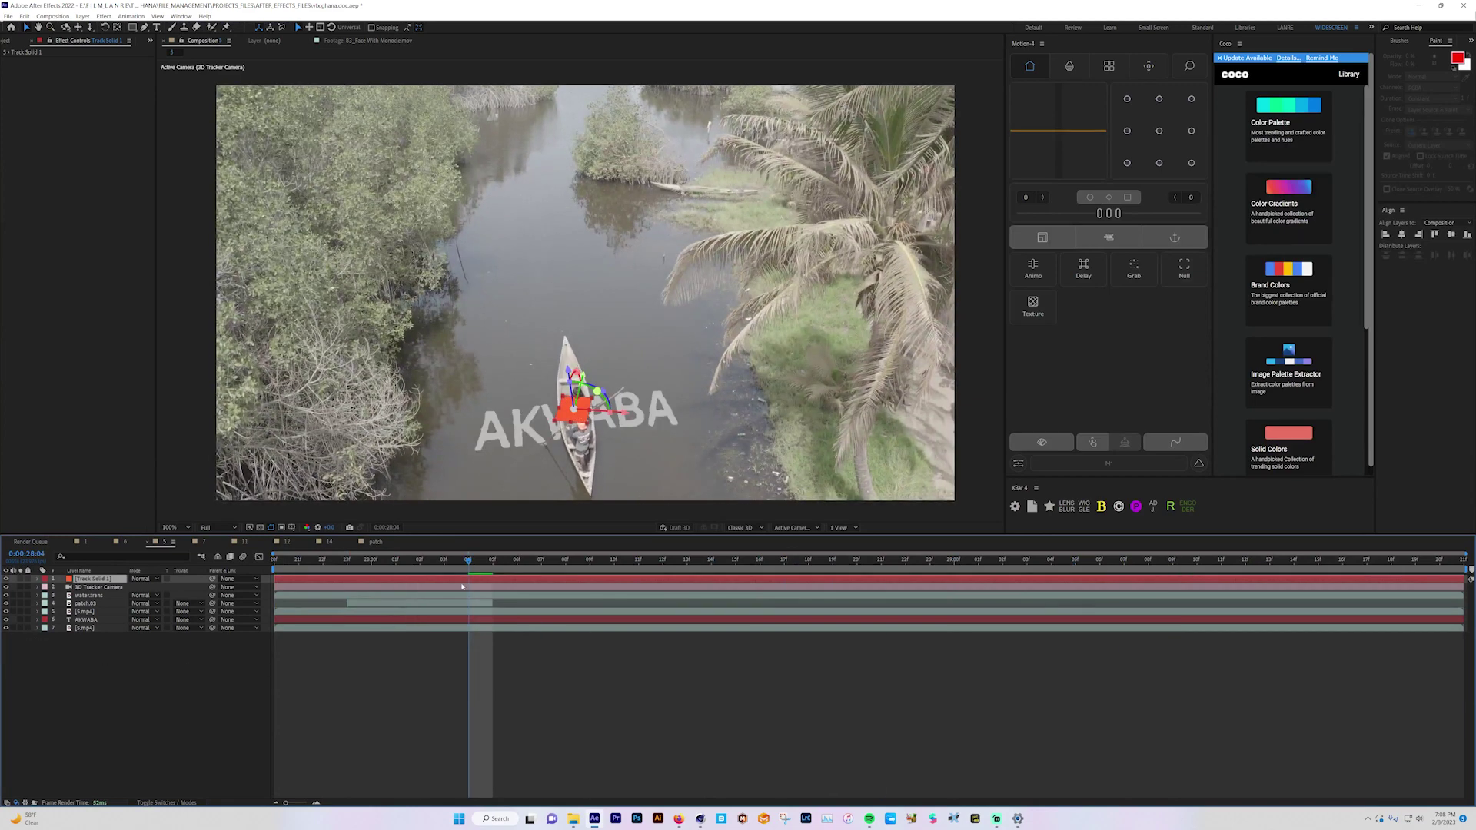
key("space")
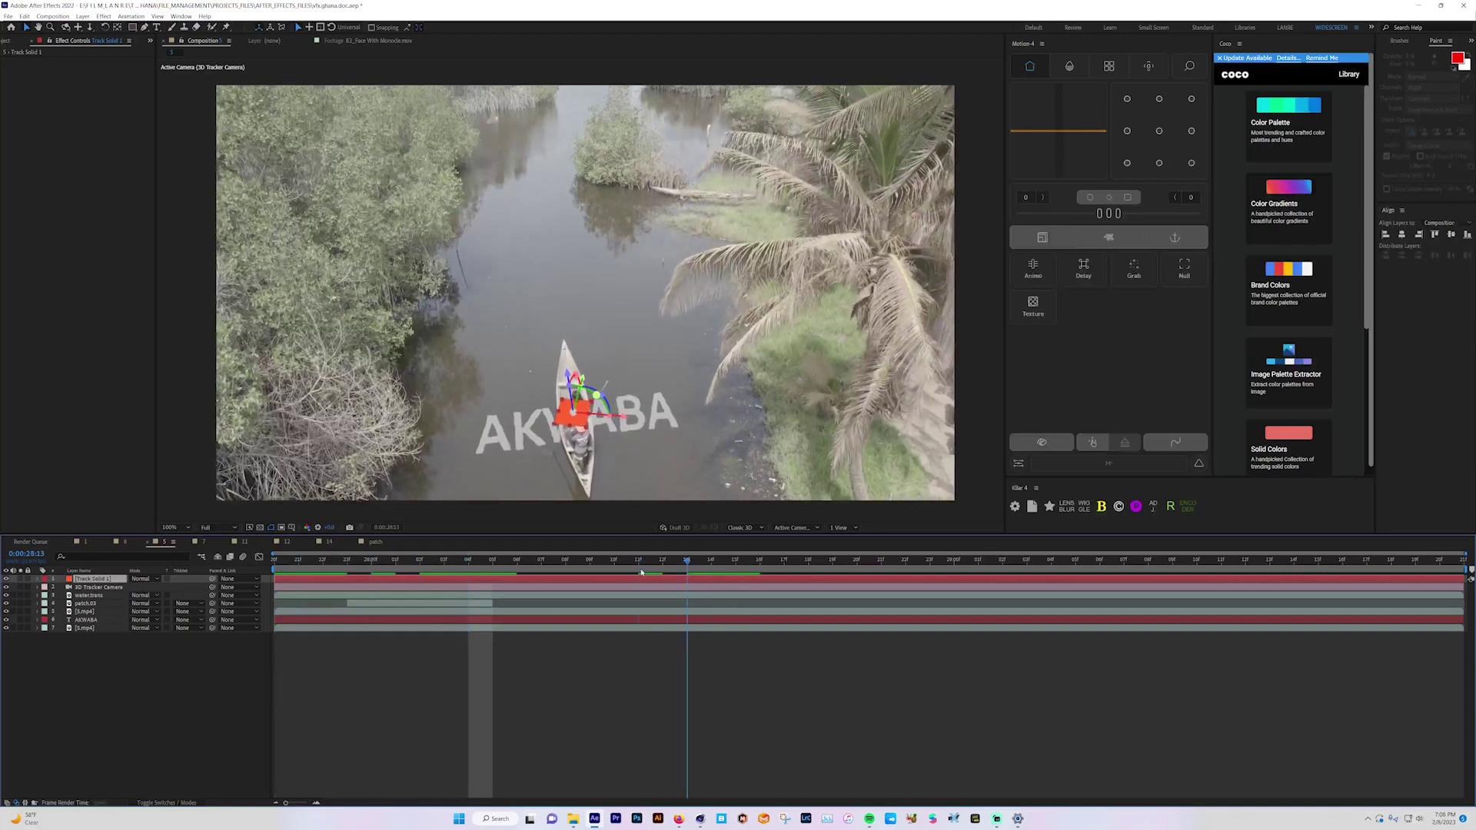
- Hide Track Solid 1 and select the AKWABA layer at 0:00:28:01 to show its effects
left_click(7, 580)
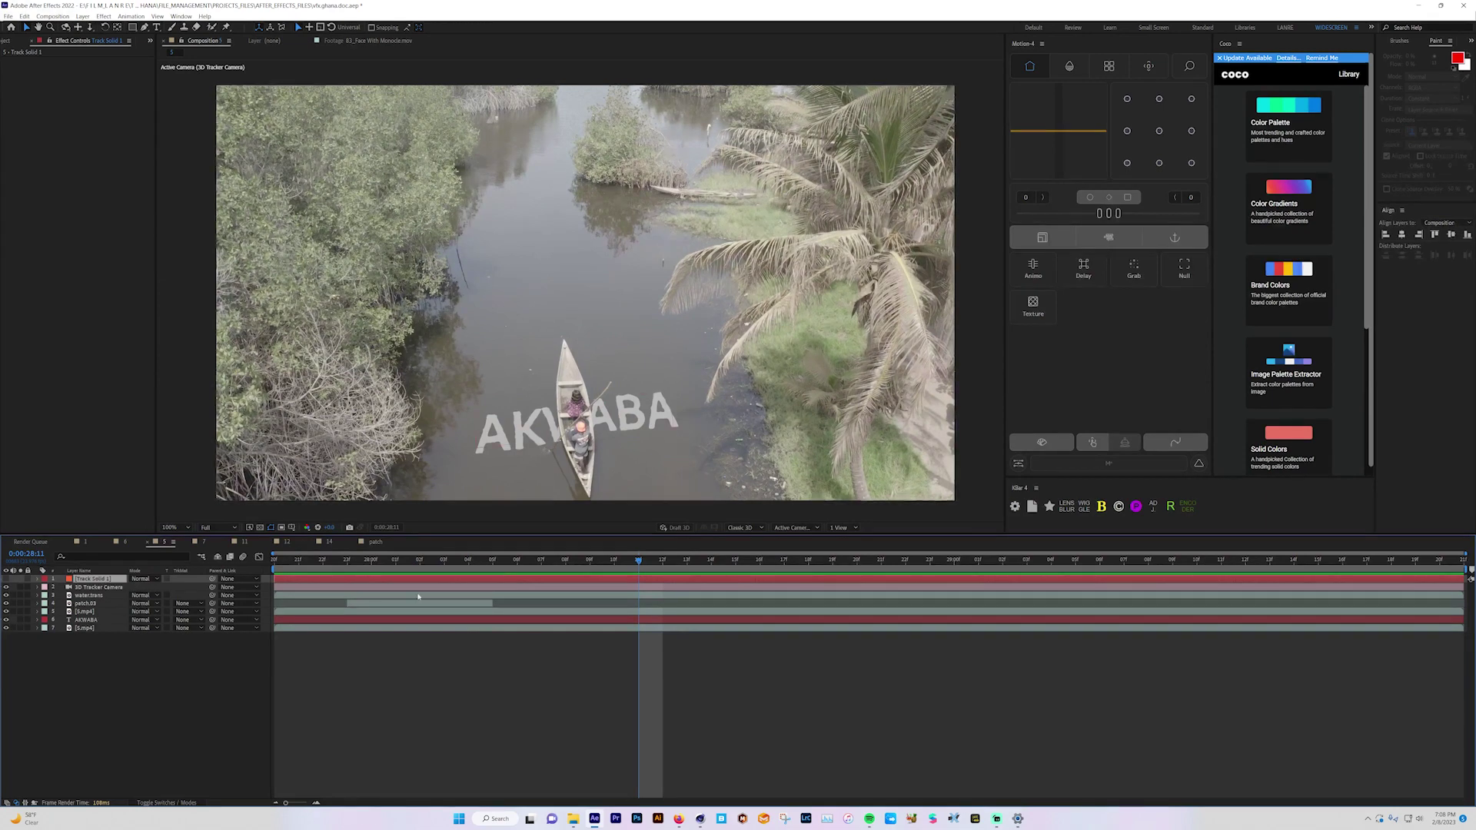
left_click(390, 564)
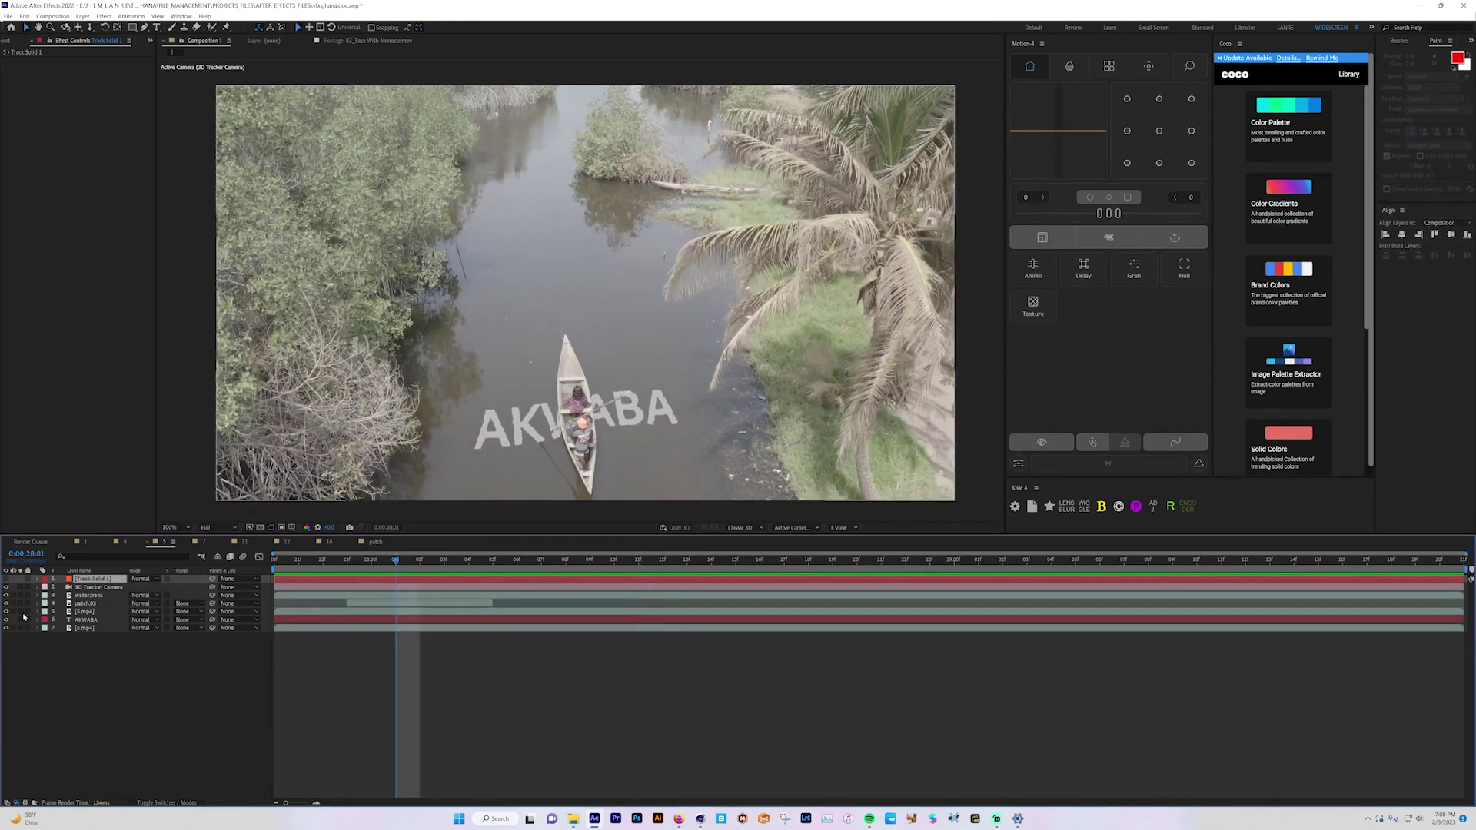
left_click(86, 620)
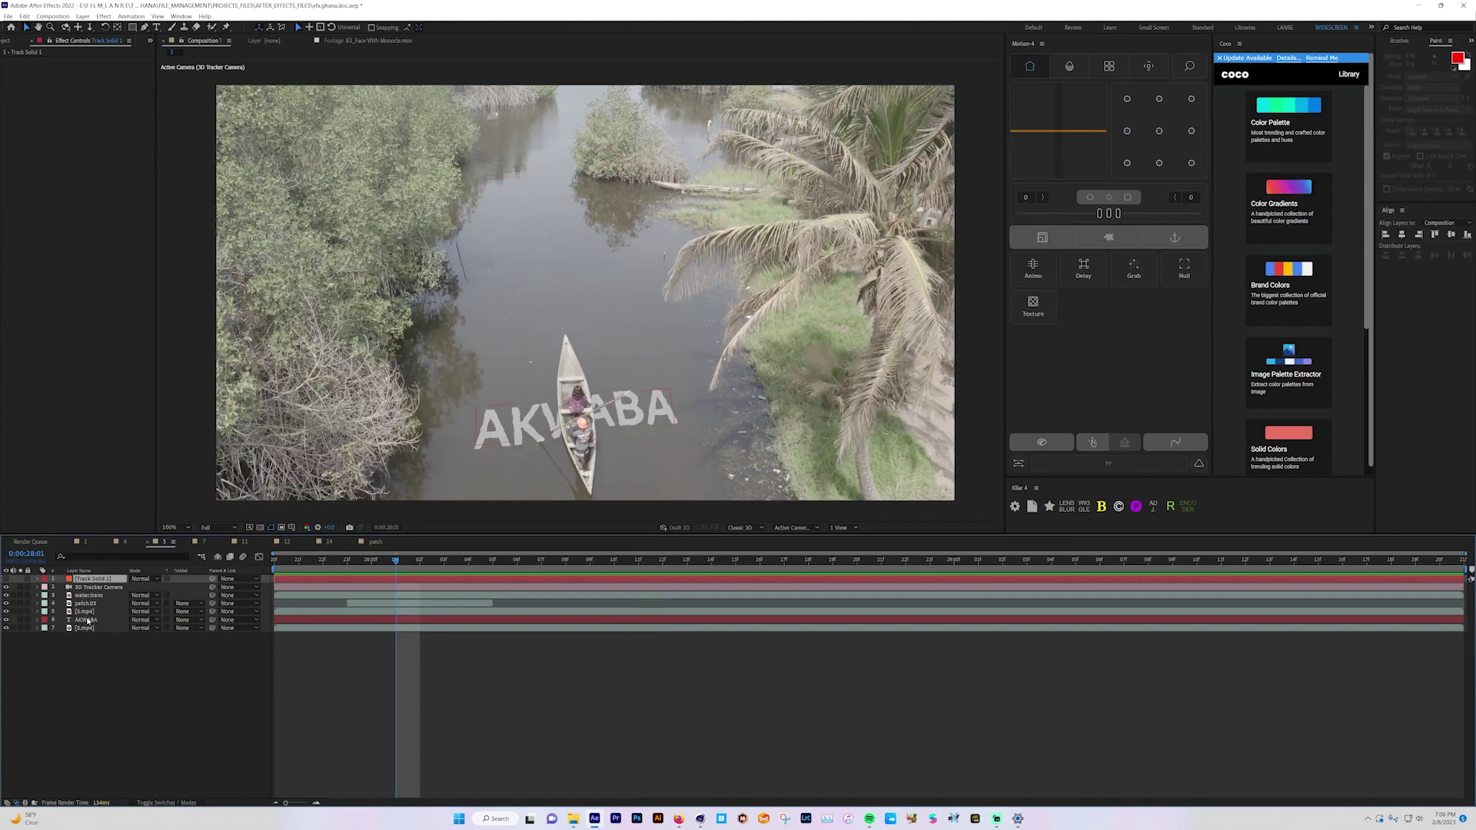
left_click(87, 620)
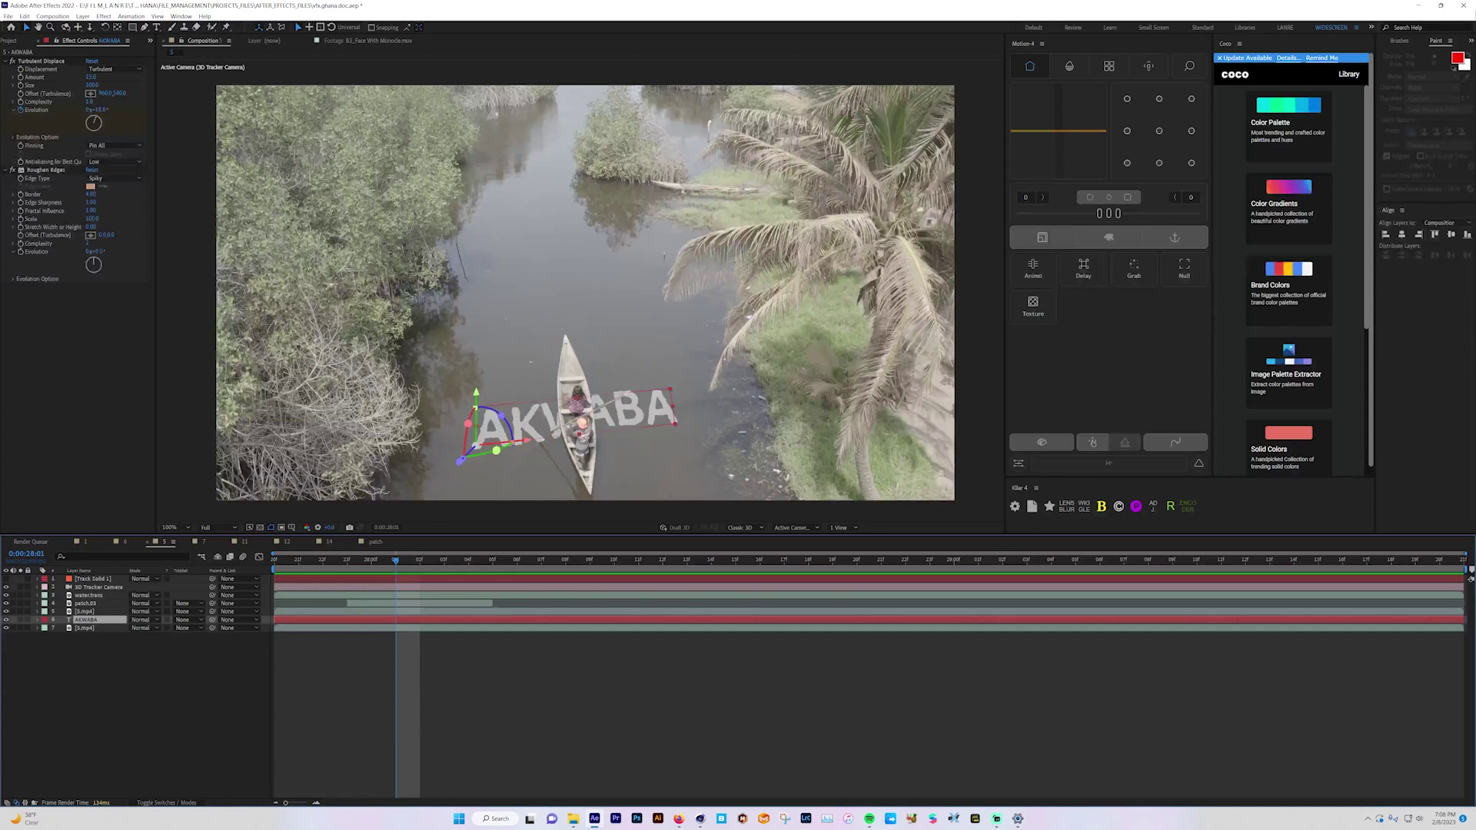
left_click(80, 612)
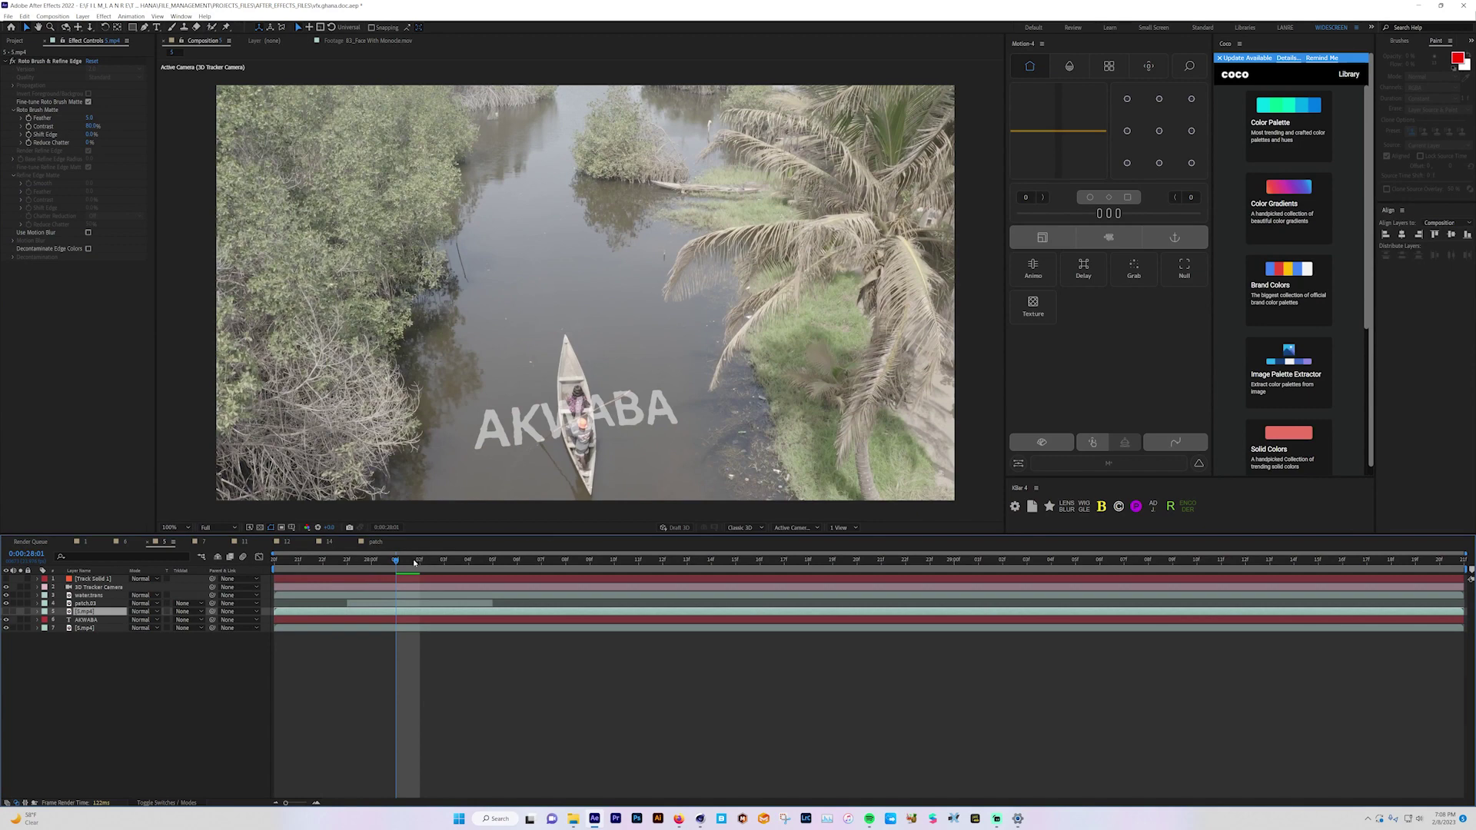
left_click_drag(414, 563, 452, 563)
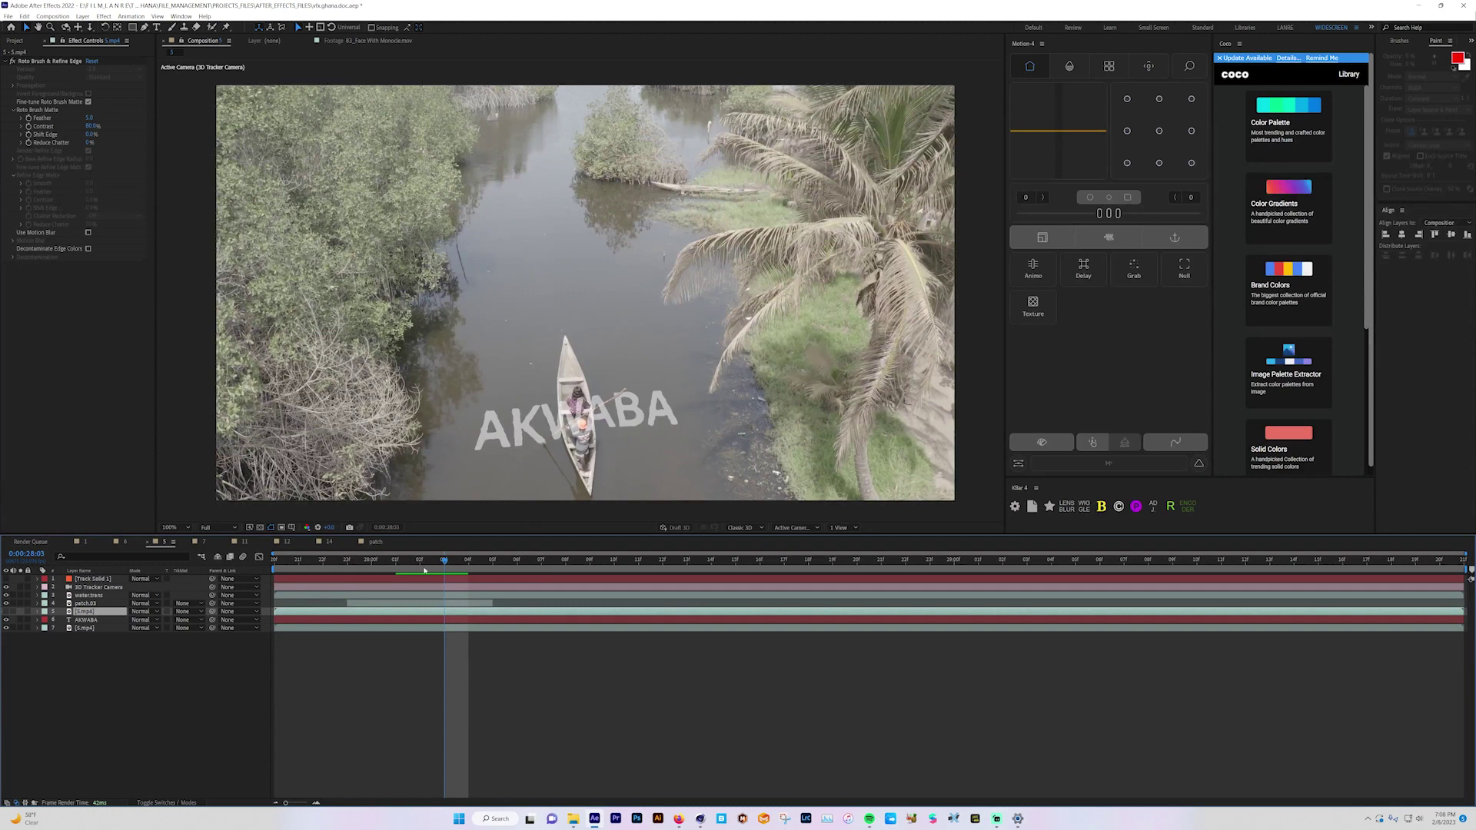
key("space")
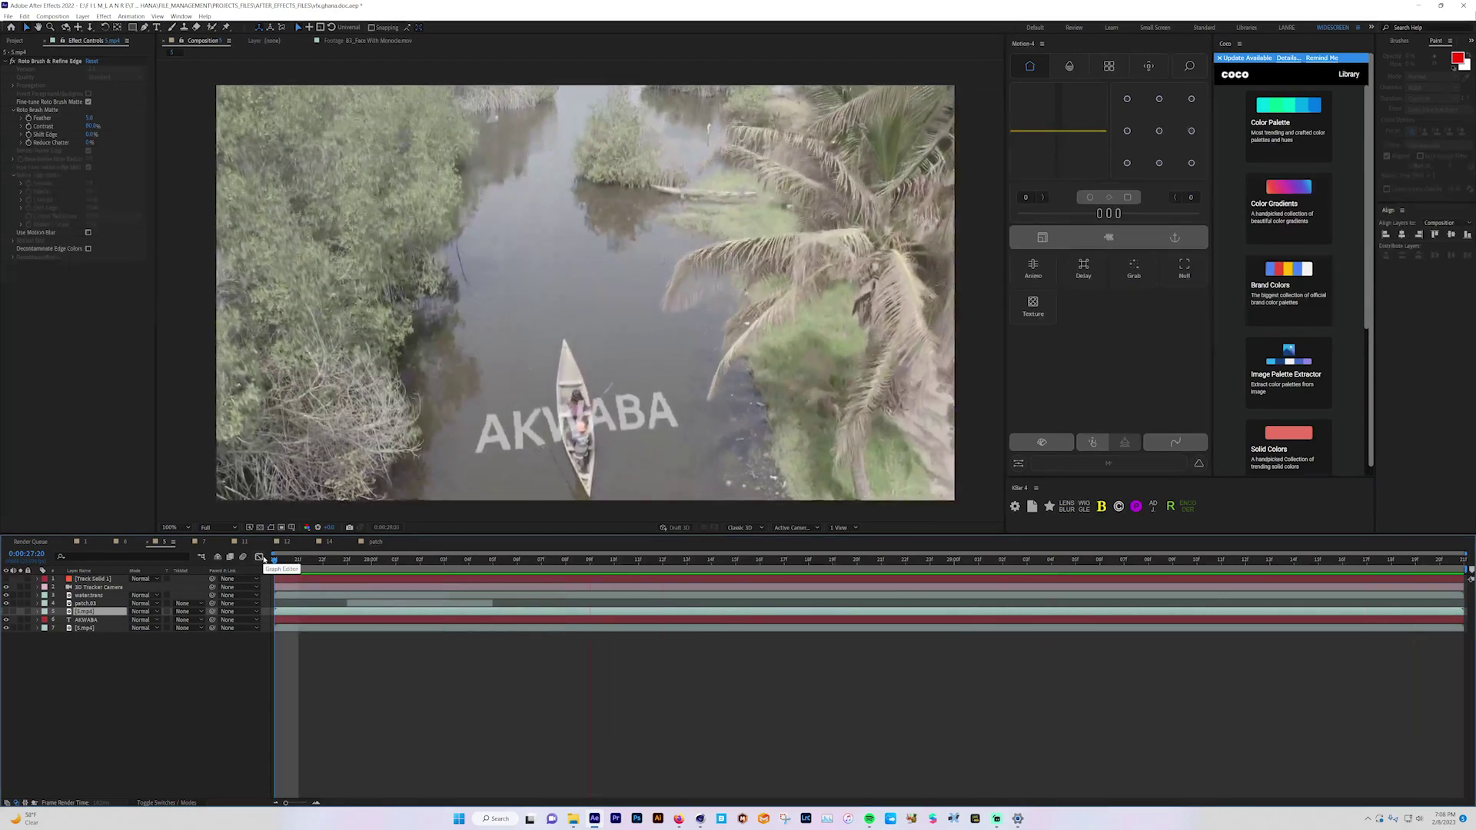
key("space")
left_click_drag(362, 561, 396, 560)
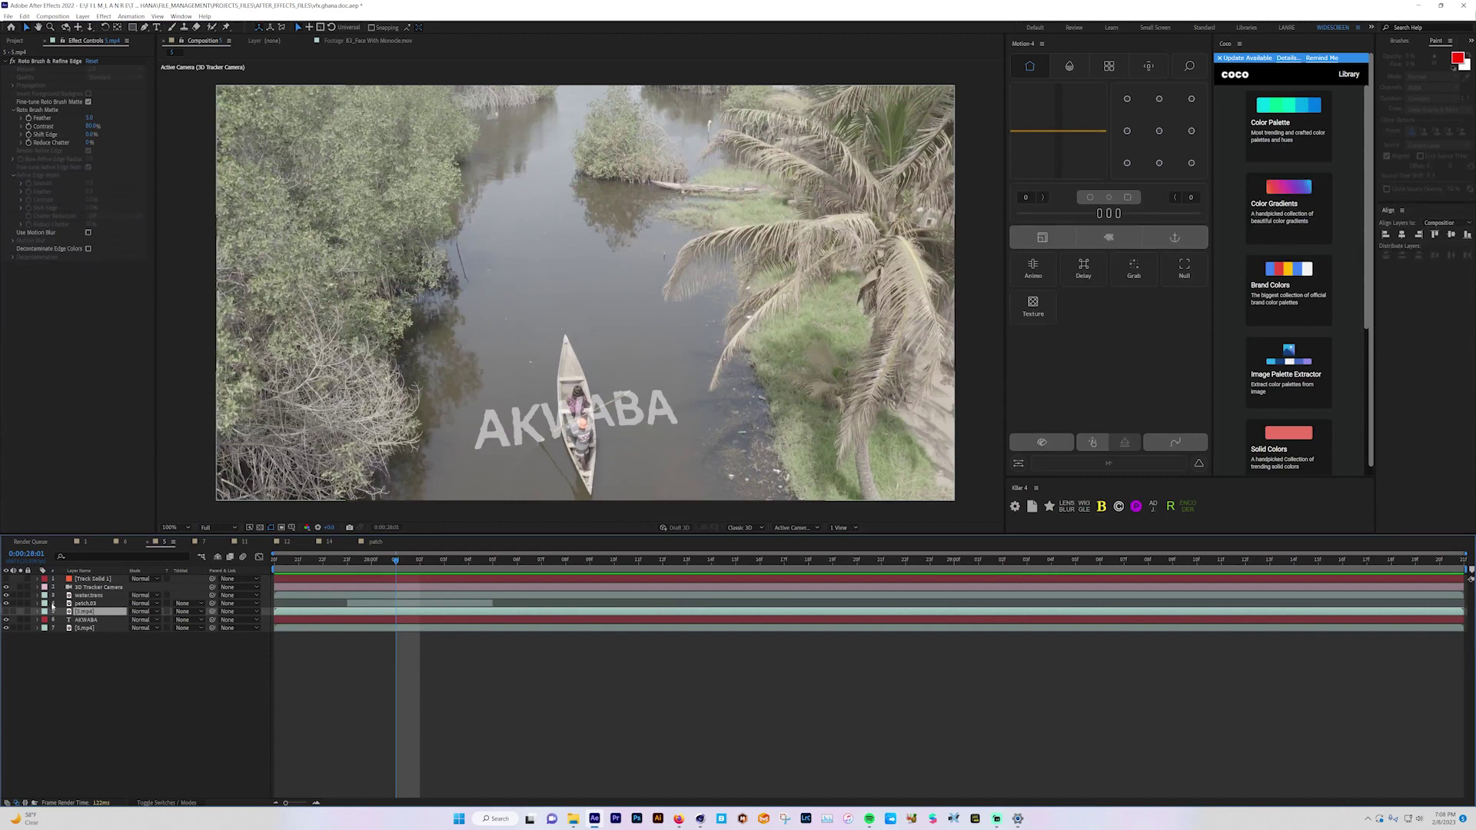
left_click(77, 629)
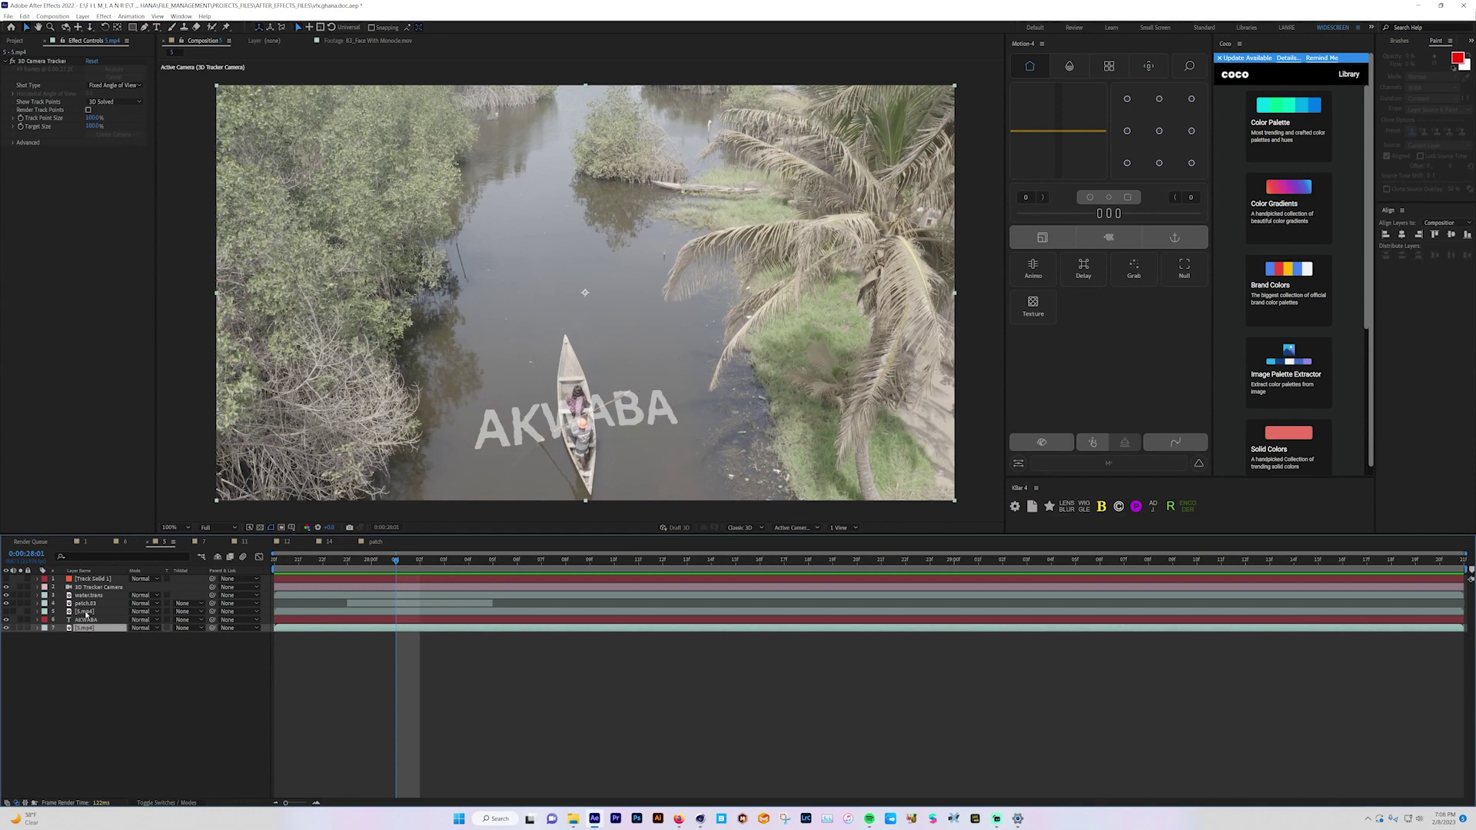
left_click(85, 612)
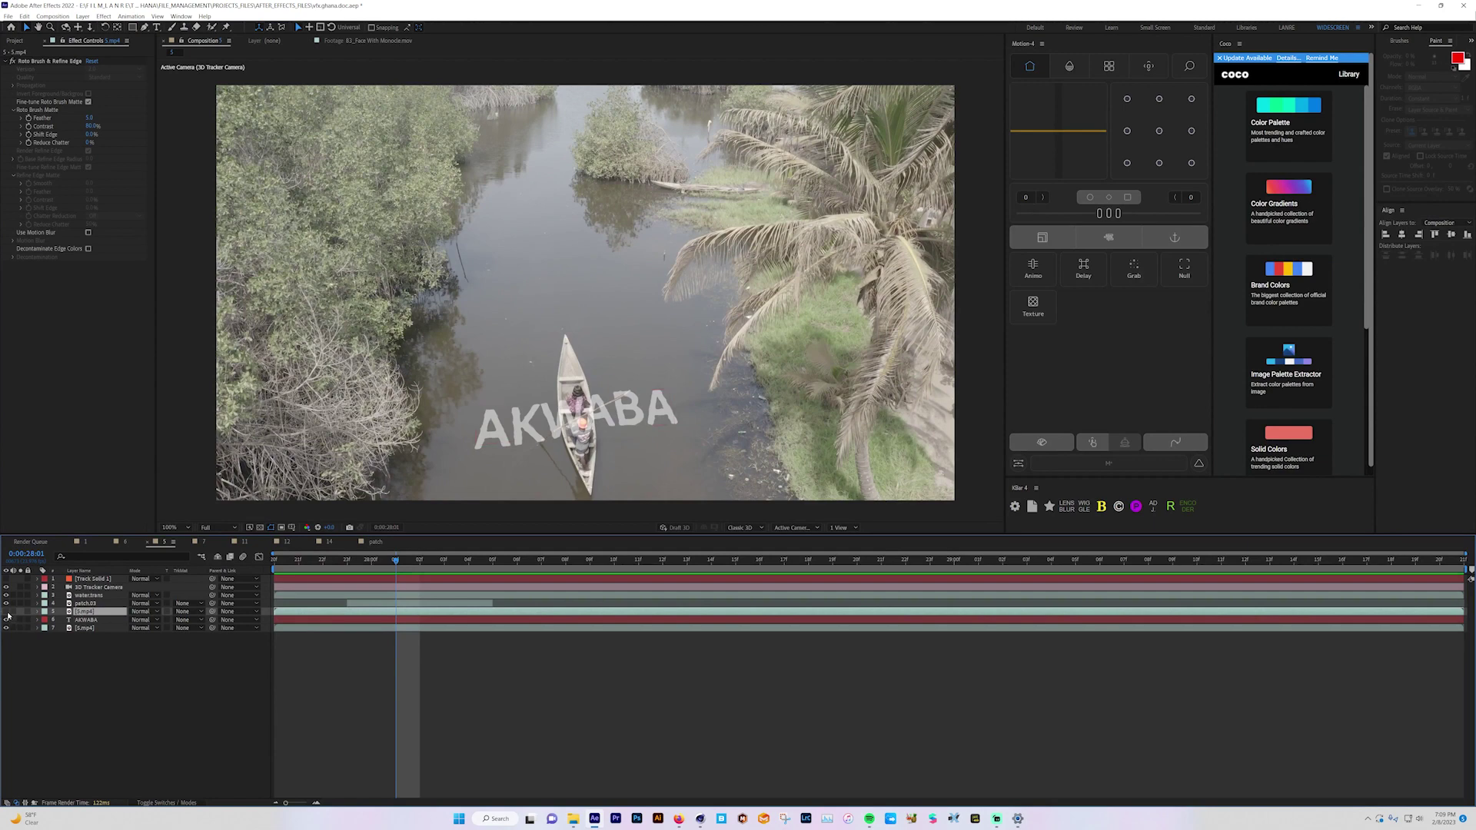
left_click(80, 612)
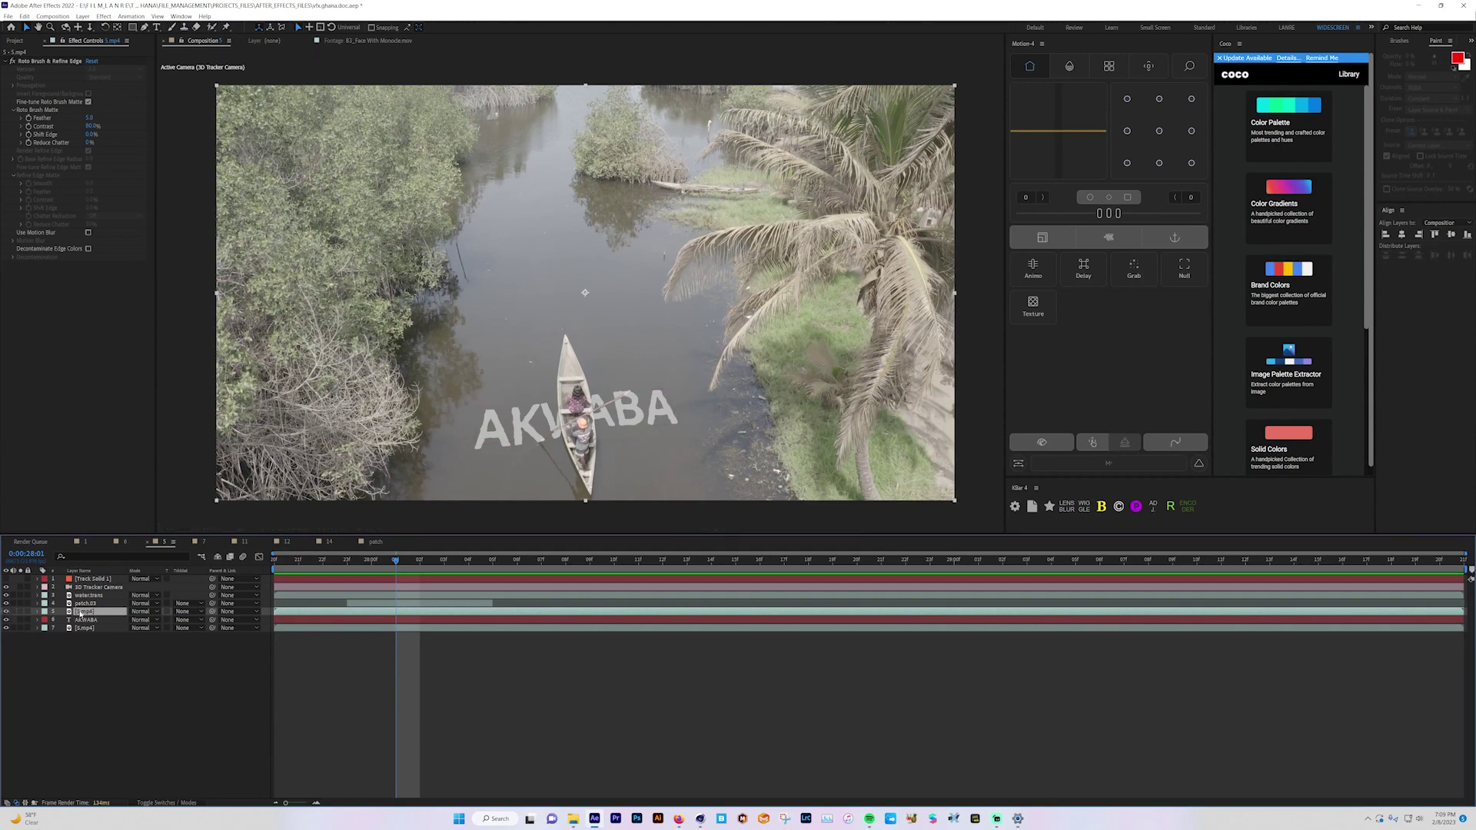
- Open 5.mp4 in the Layer panel and advance it to 0:00:28:04
double_click(80, 612)
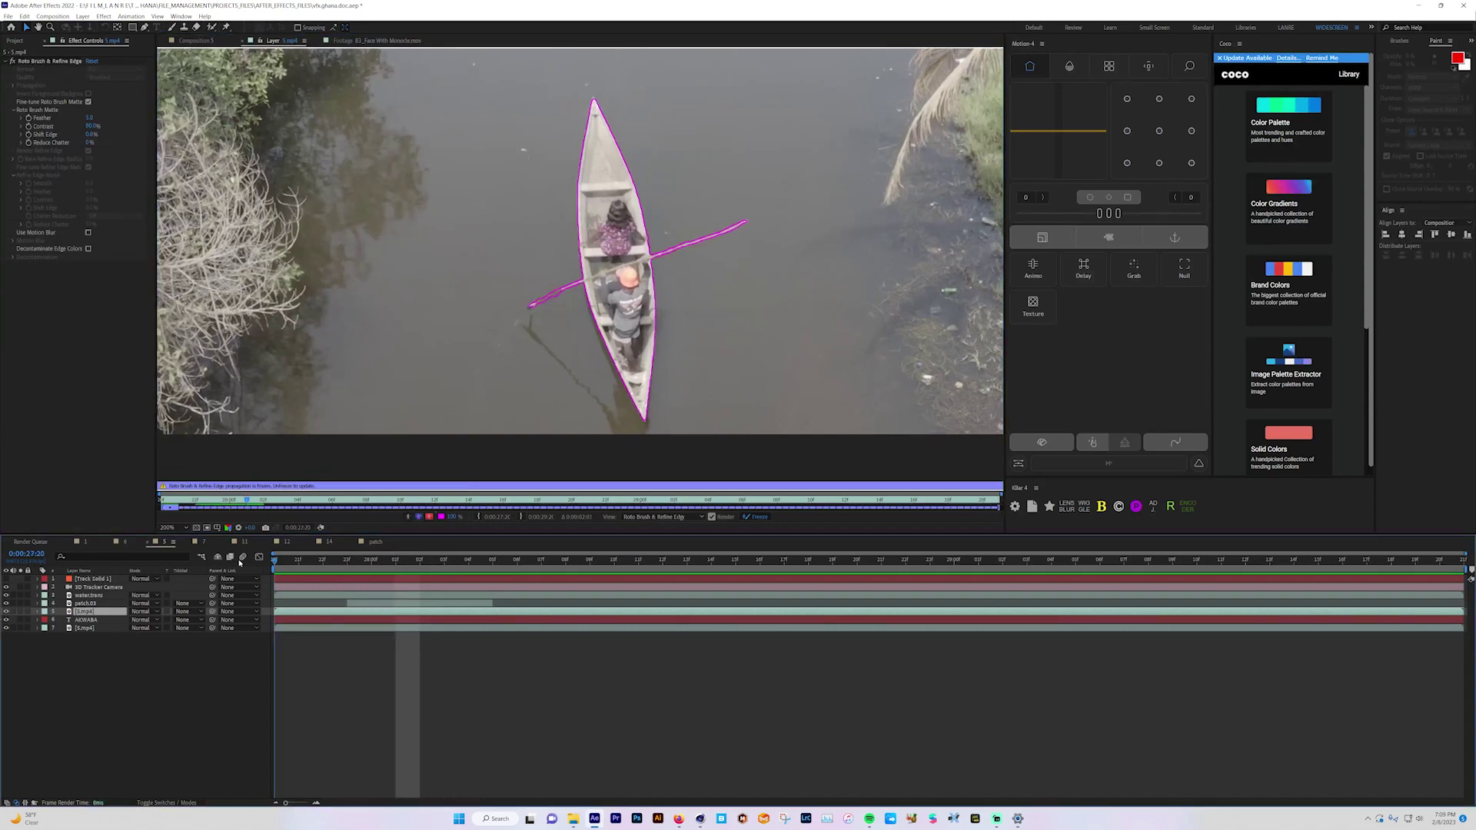
key("Home")
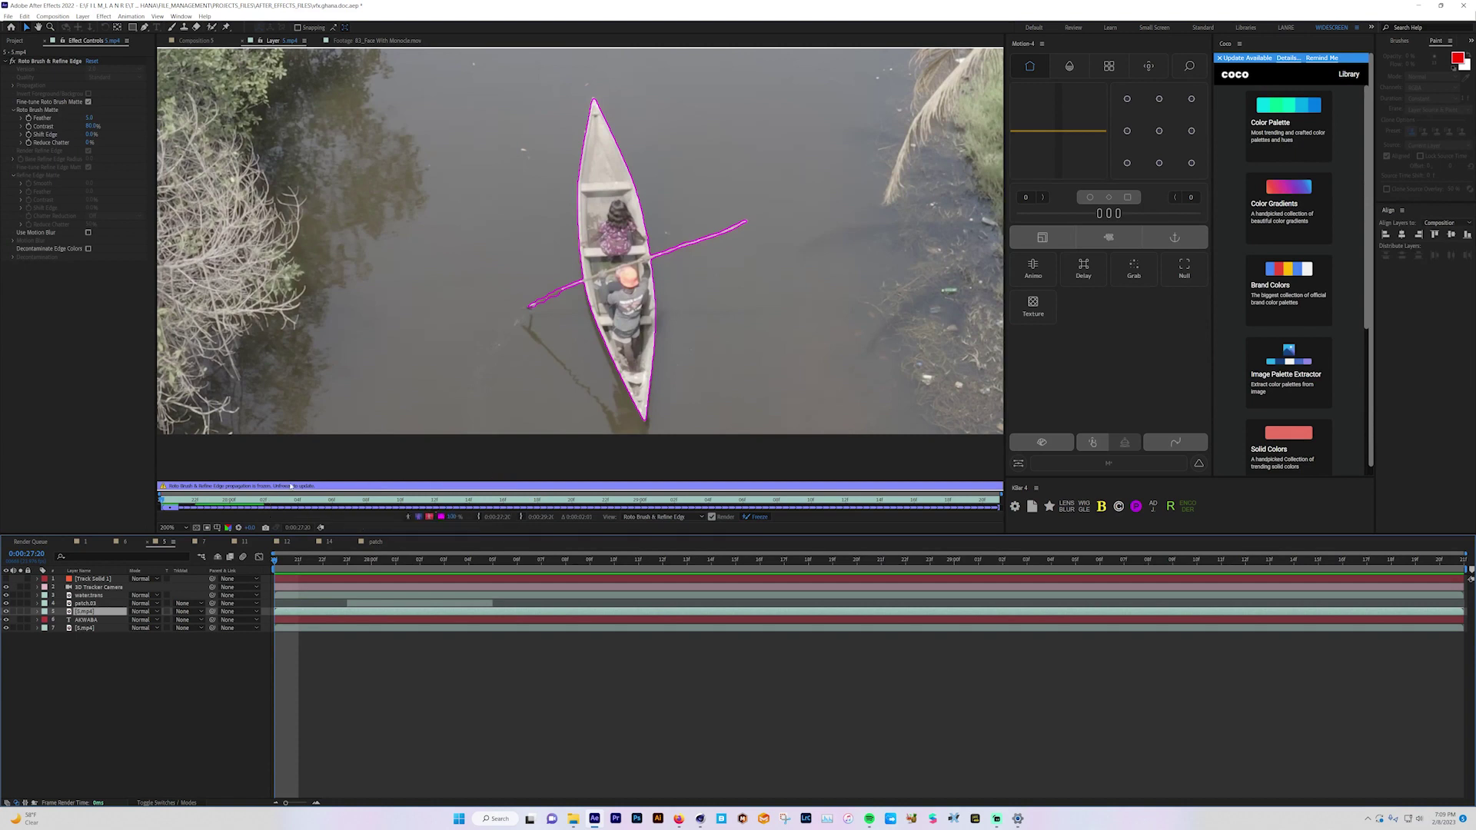
left_click(168, 504)
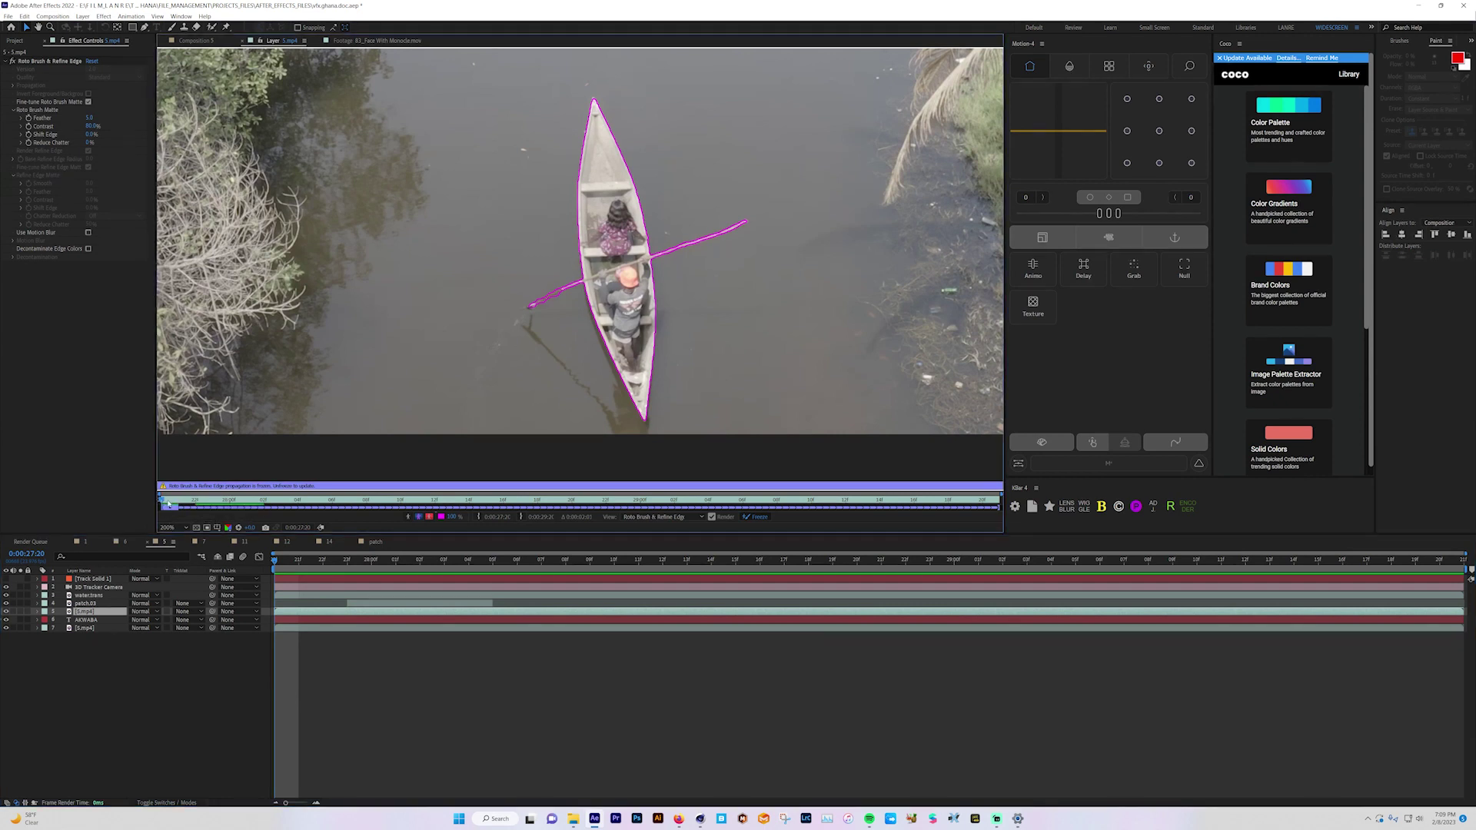
left_click_drag(167, 504, 504, 519)
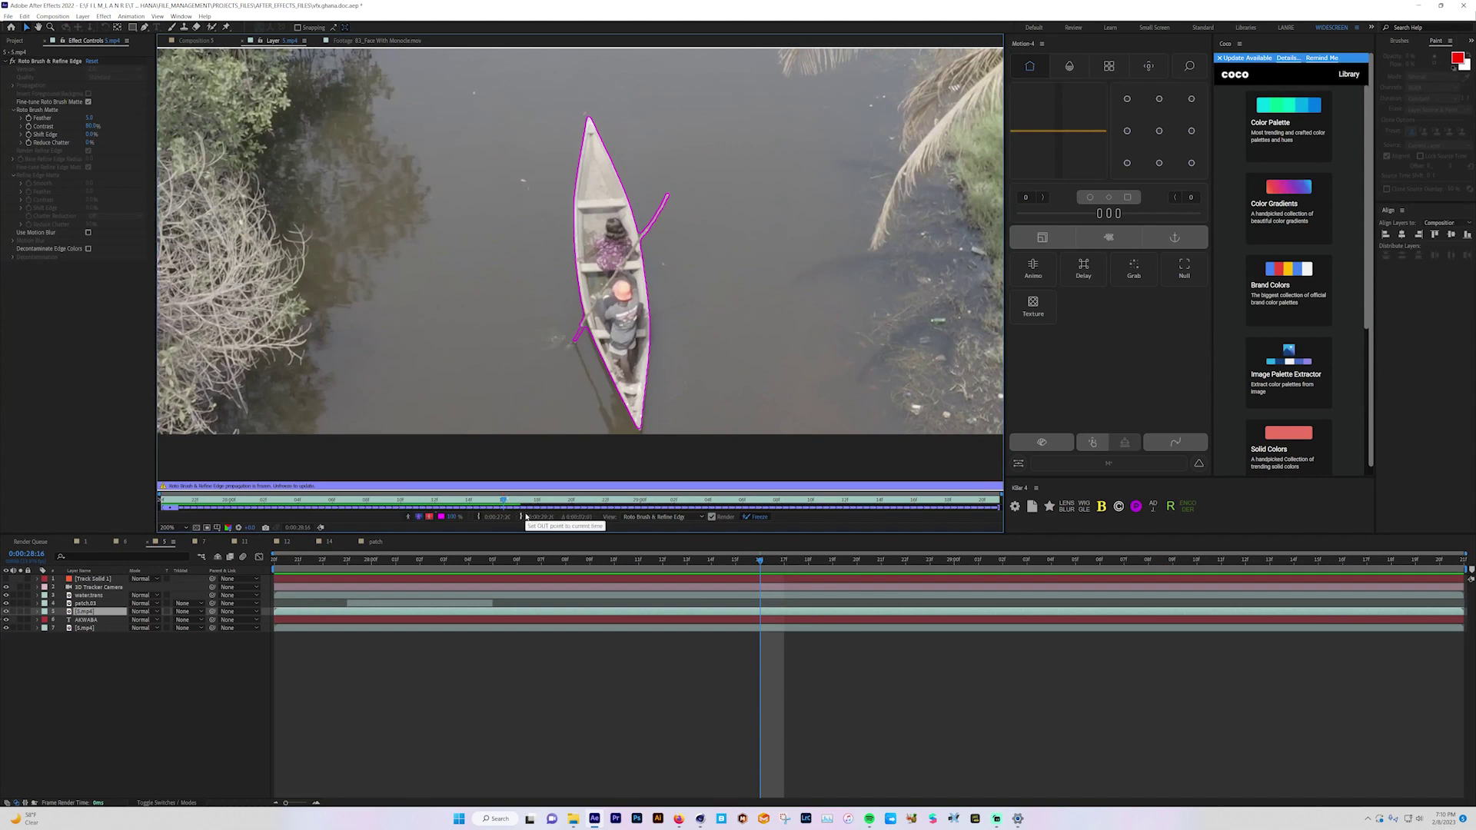
- Play 5.mp4 forward to propagate the canoe's Roto Brush matte and return to the composition
left_click_drag(503, 505, 597, 507)
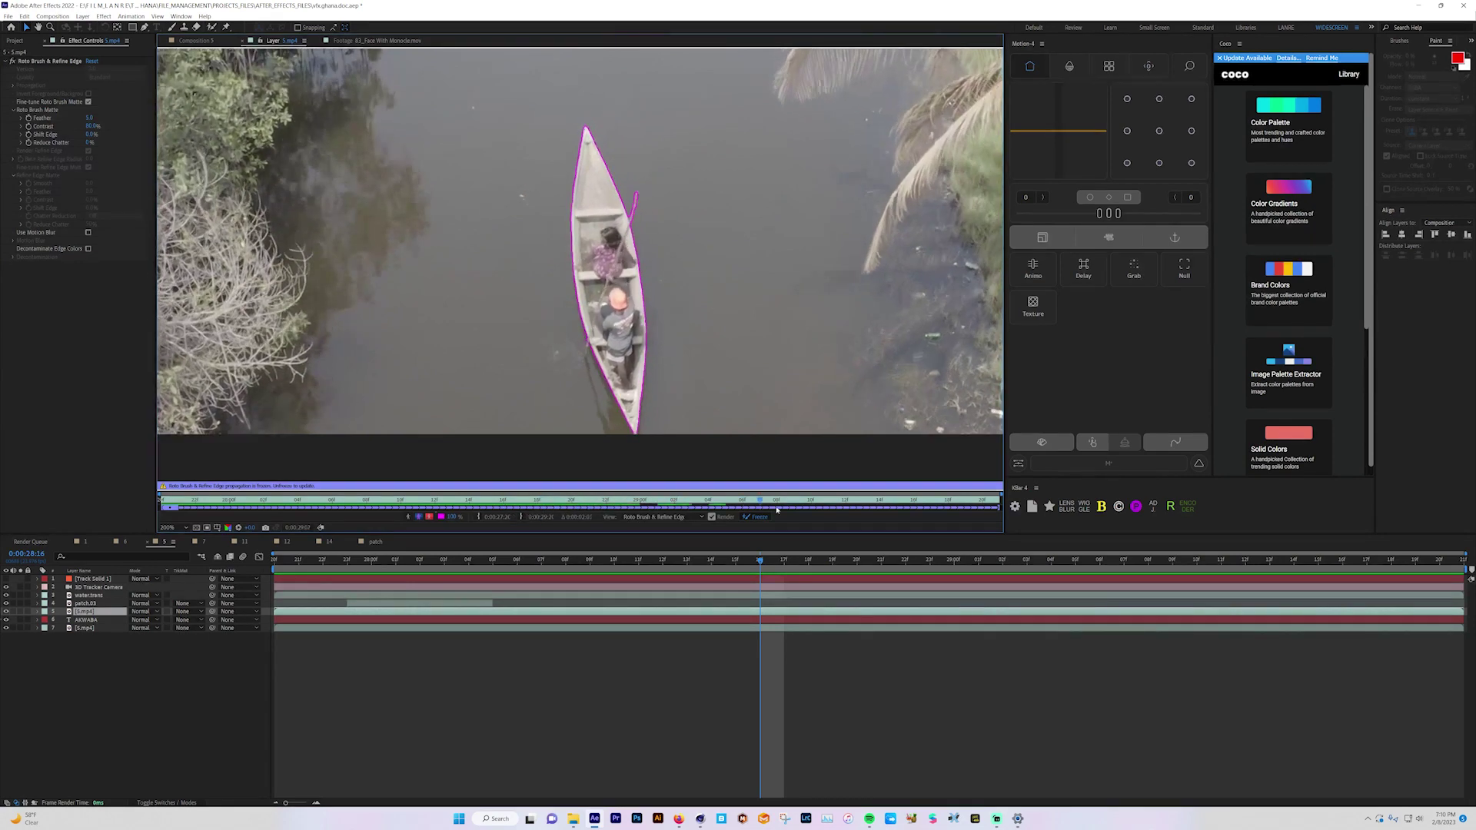
key("space")
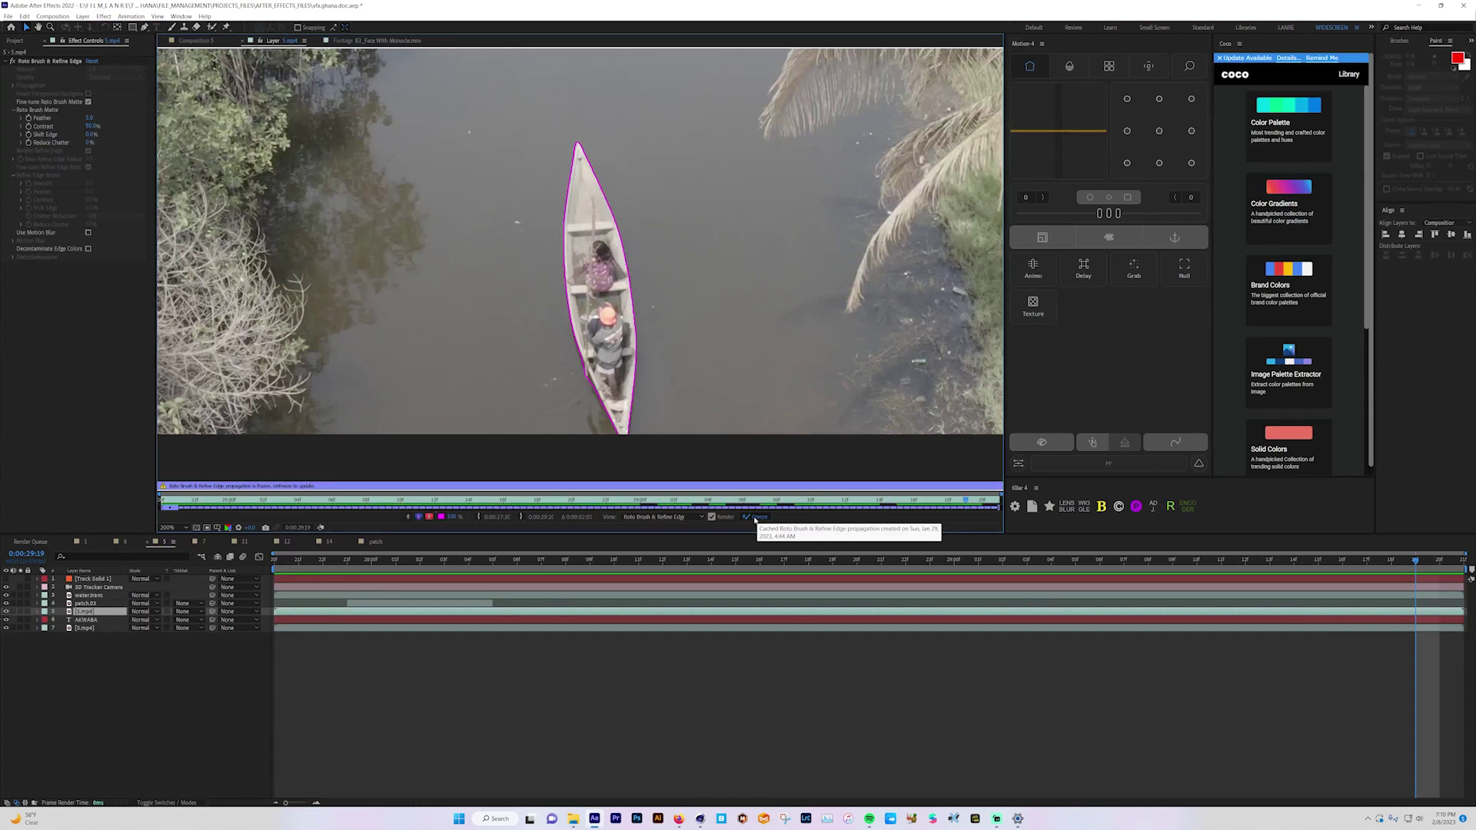
left_click(37, 66)
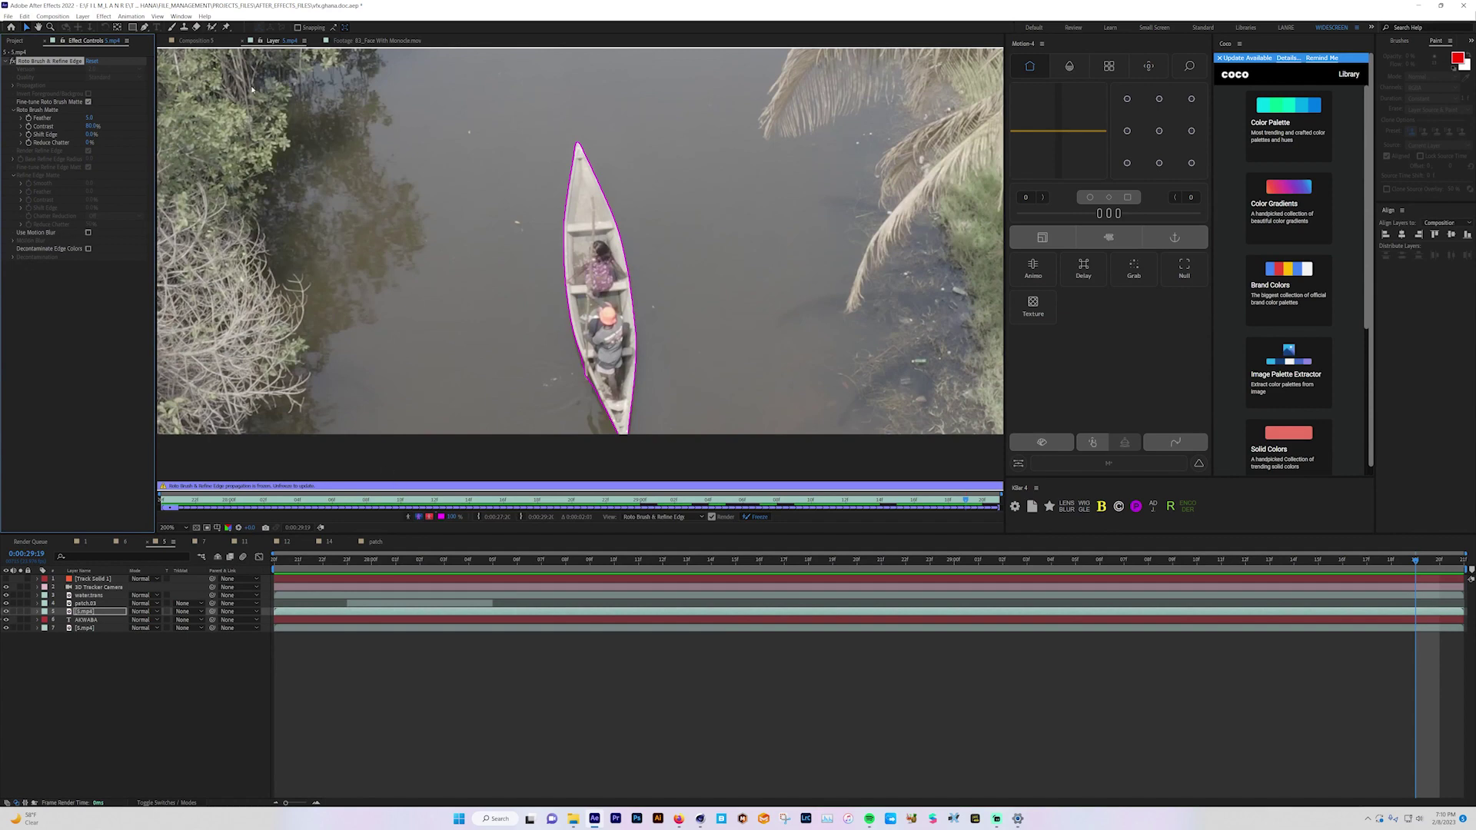
left_click(198, 41)
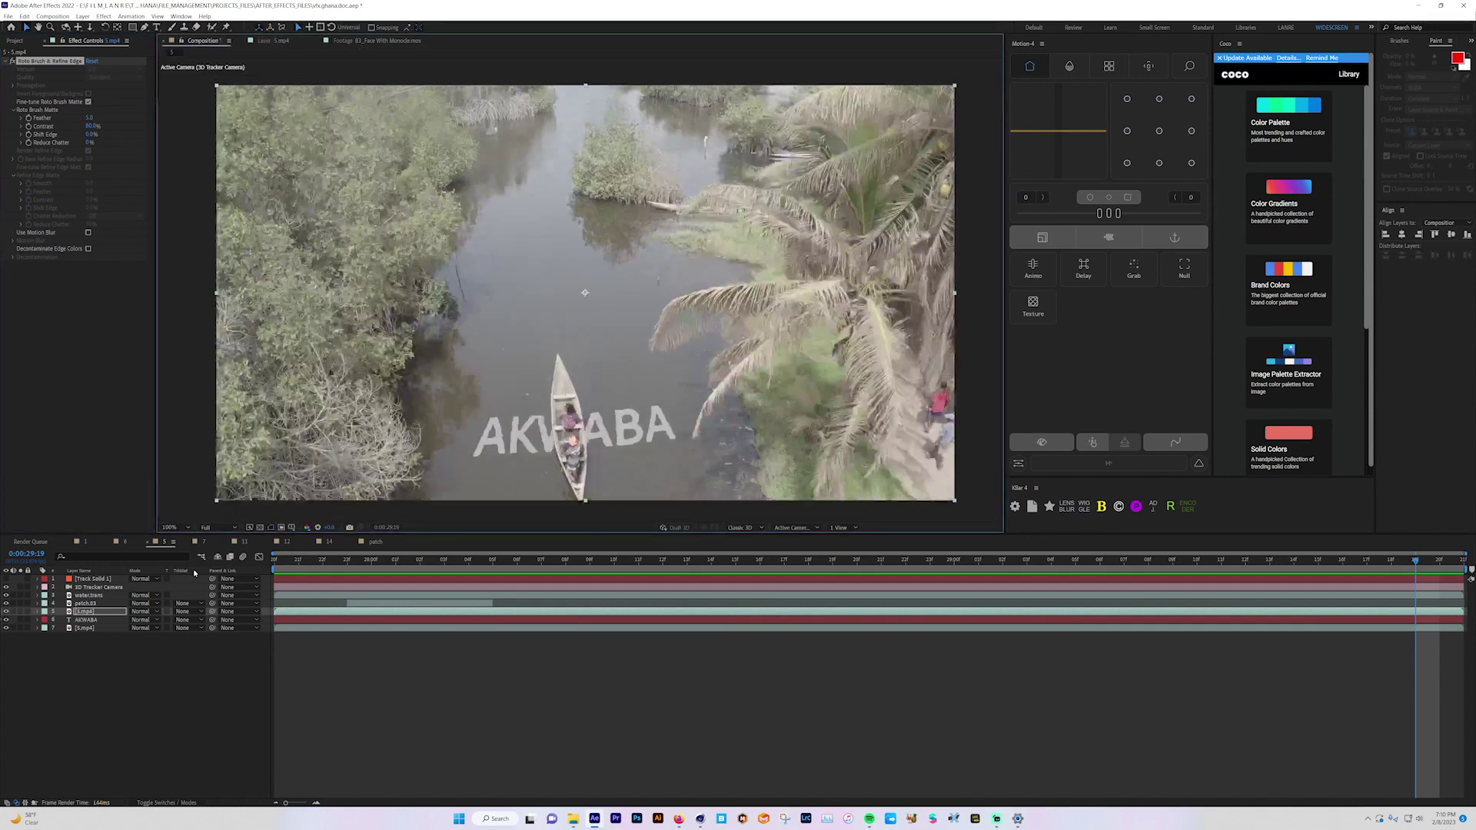
key("space")
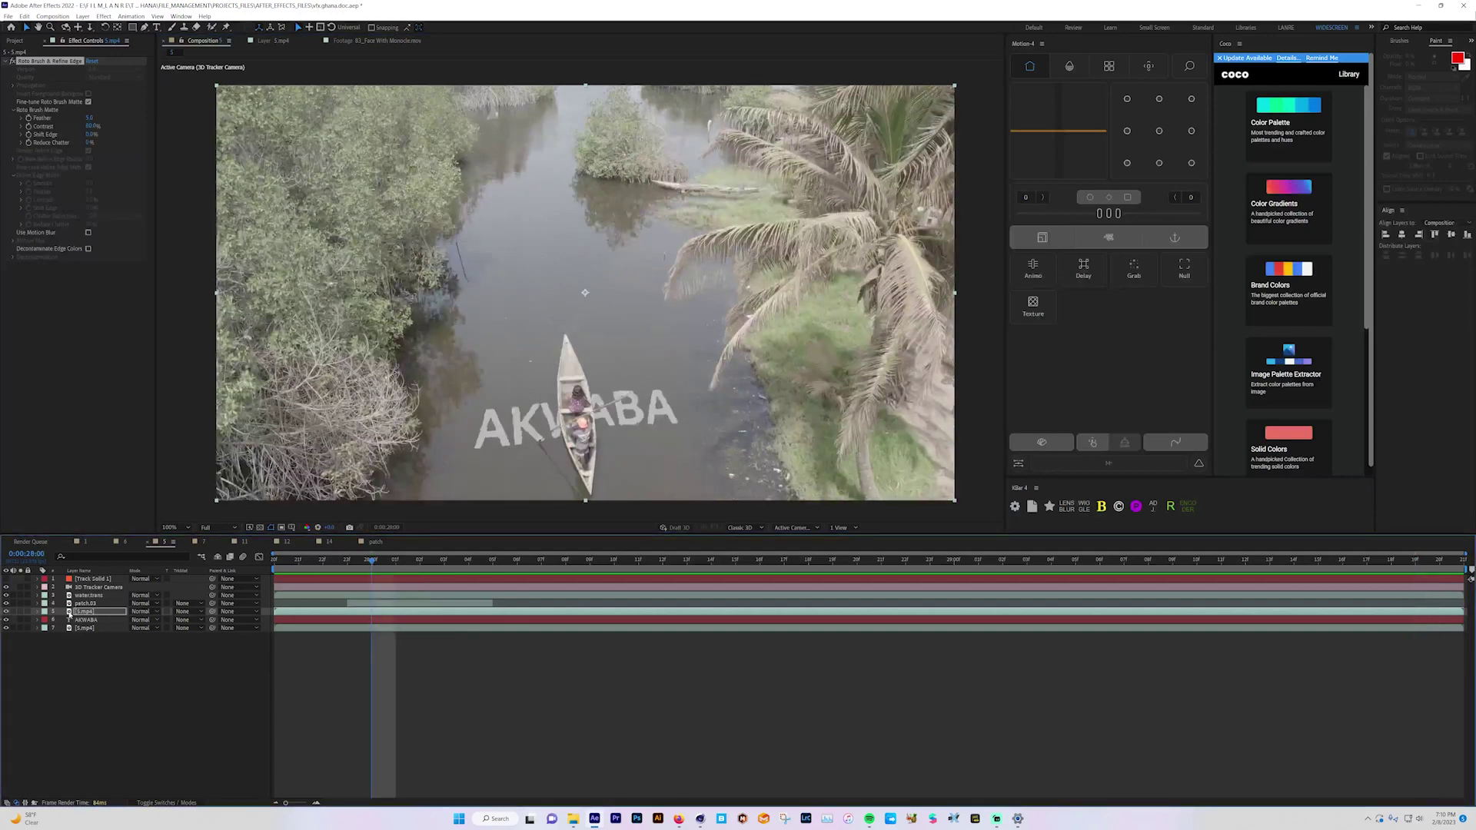
left_click(79, 613)
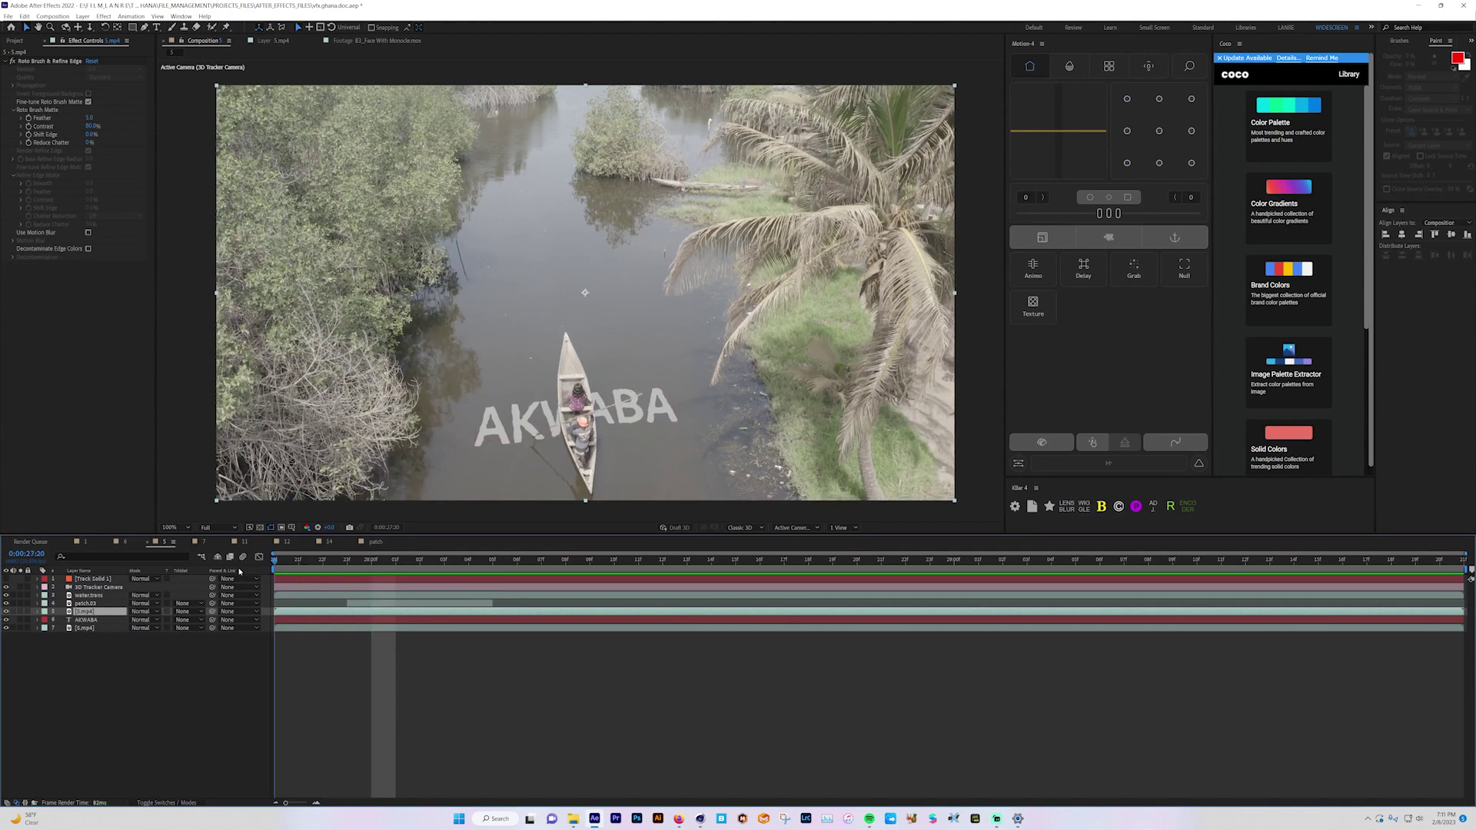
key("space")
key("space")
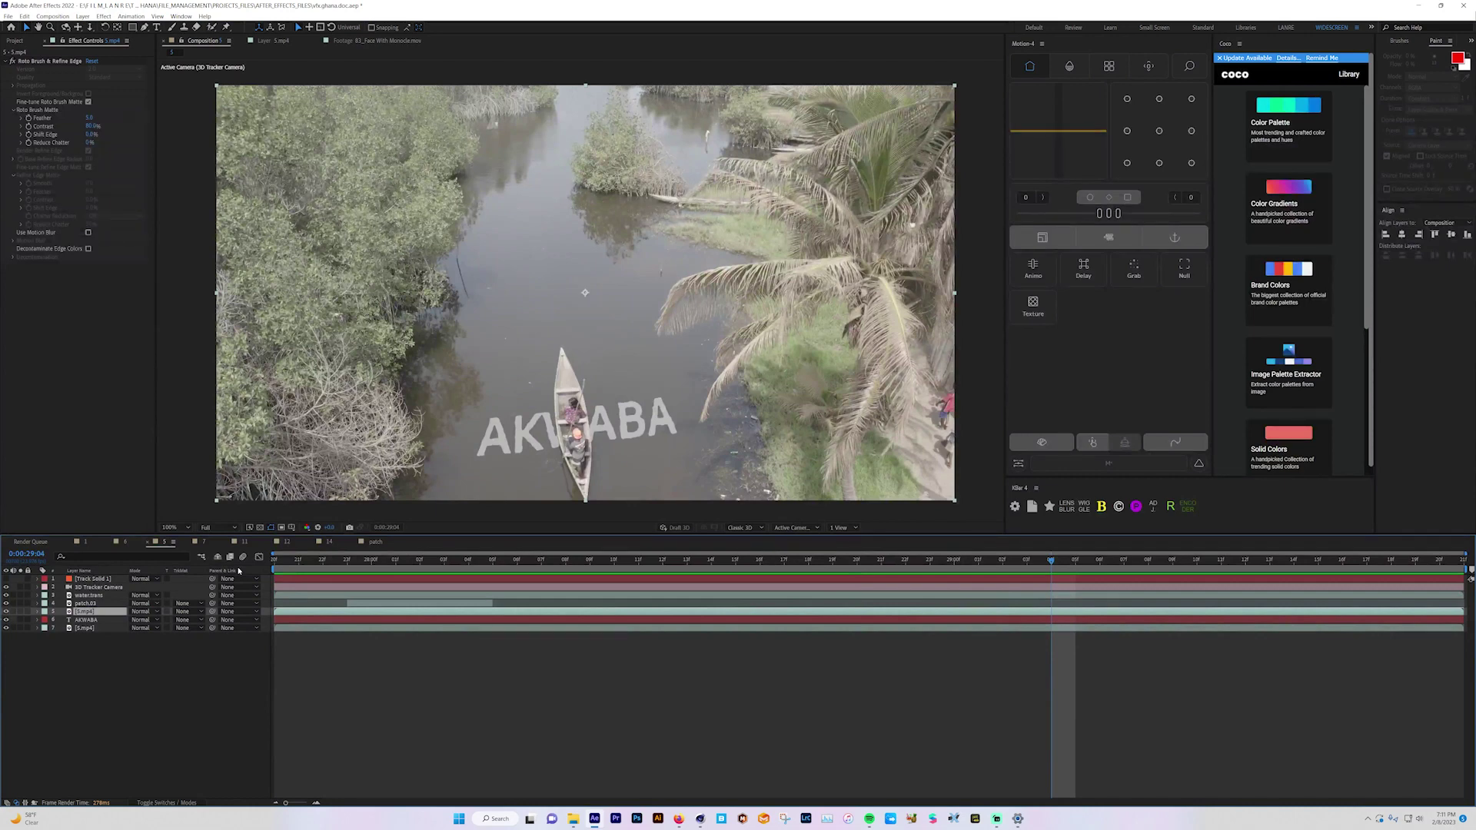
key("space")
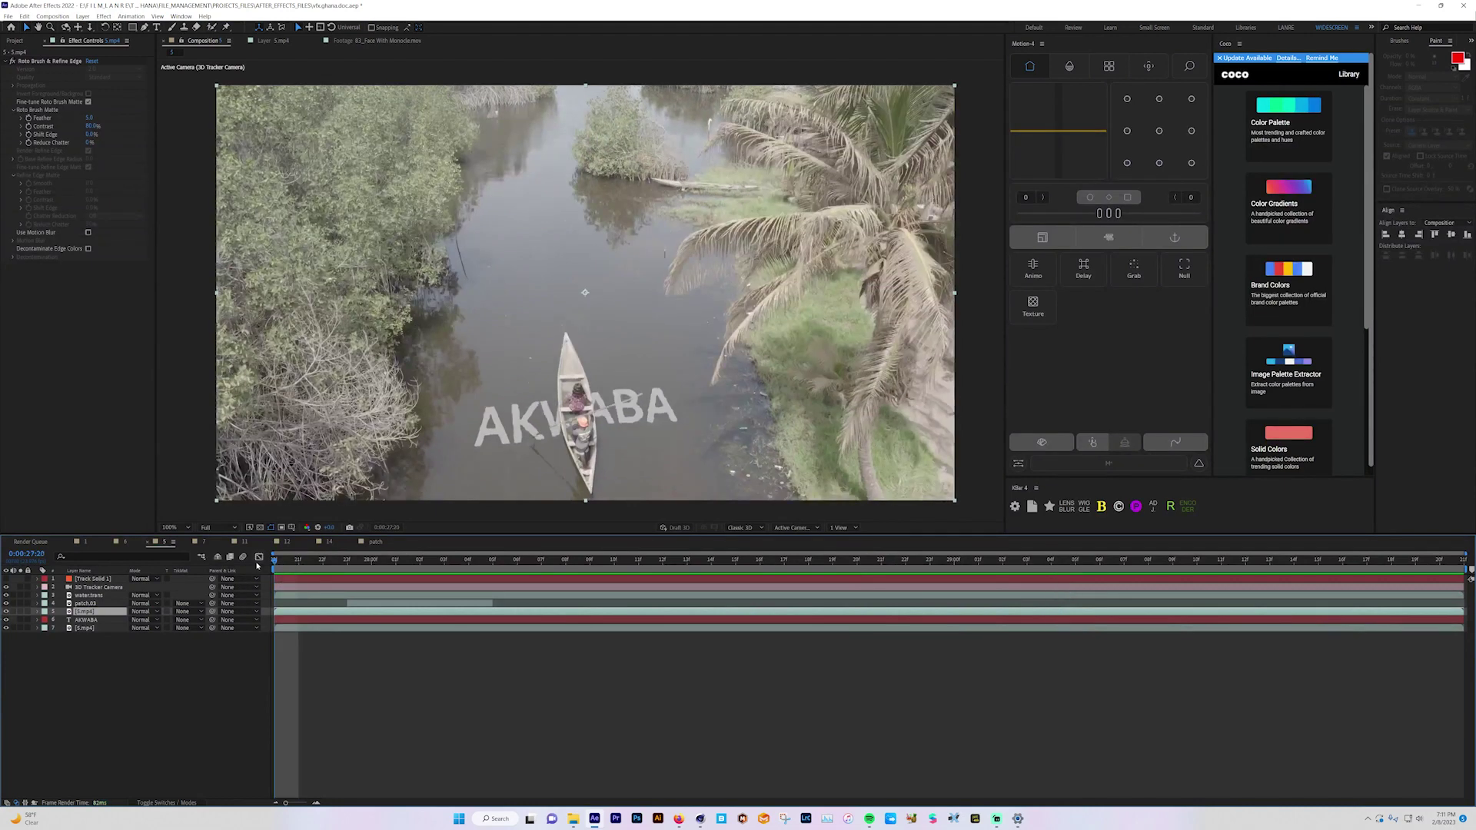
key("space")
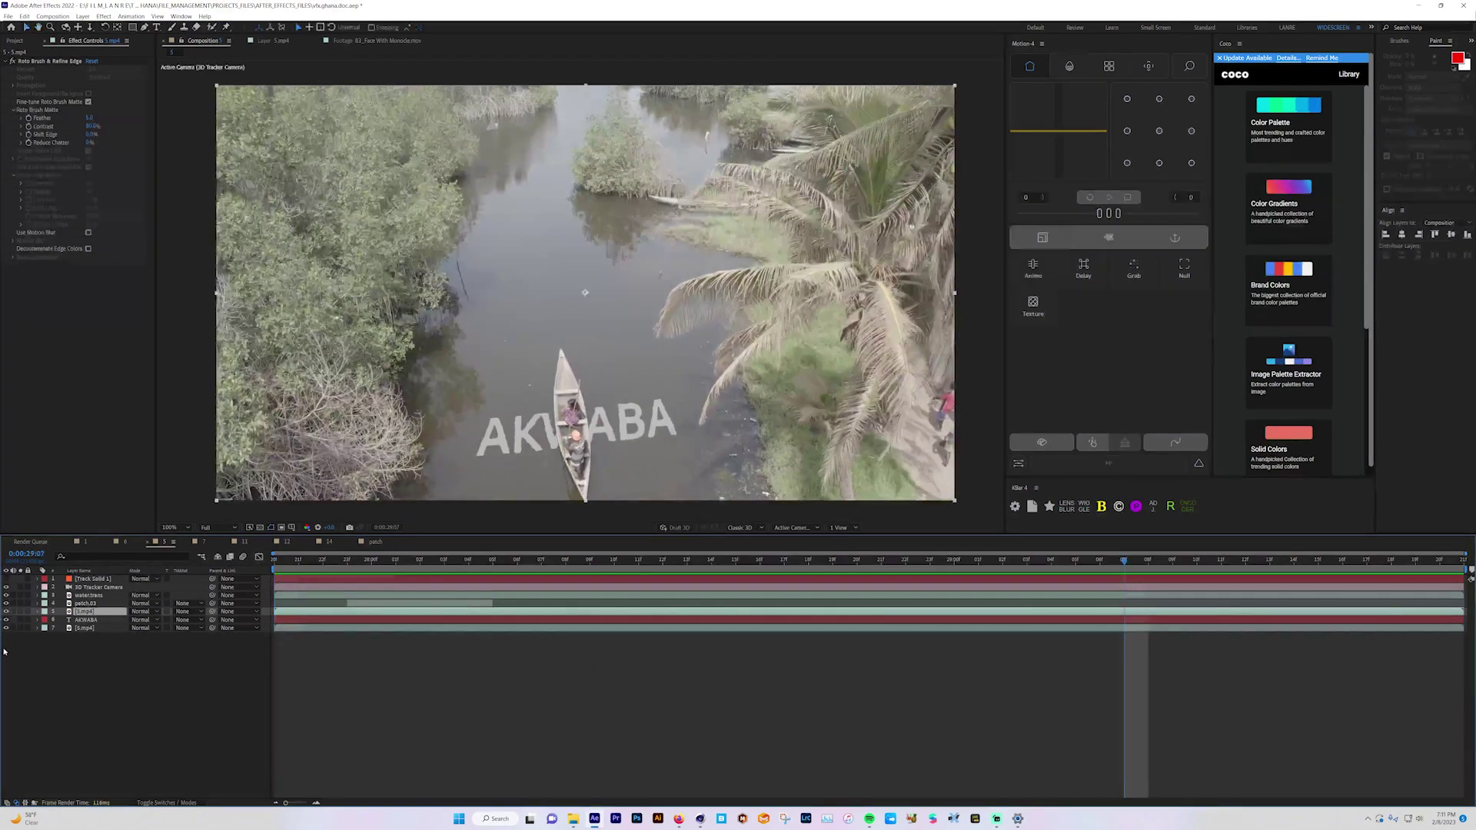
left_click(90, 620)
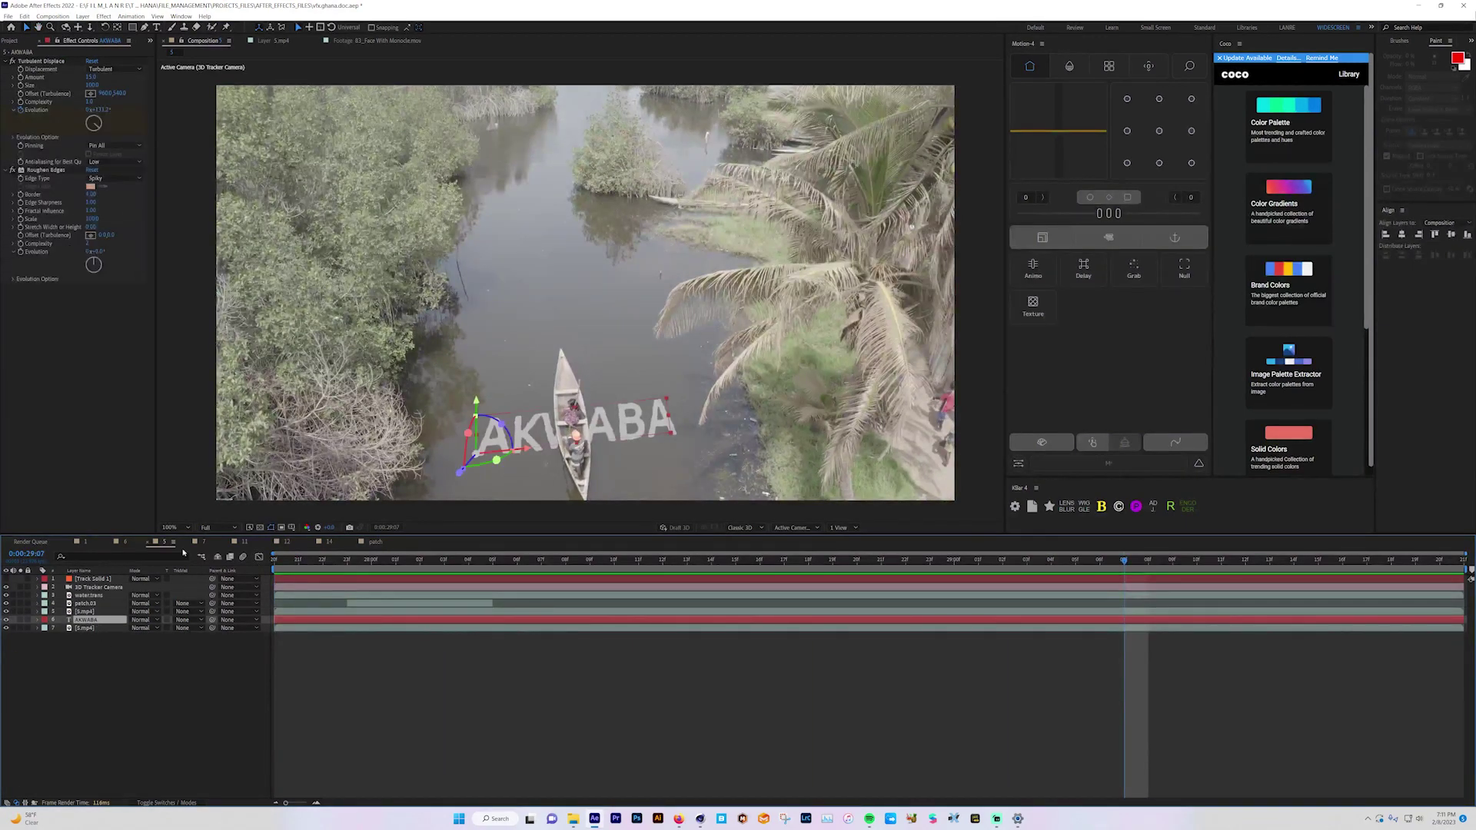
left_click(43, 64)
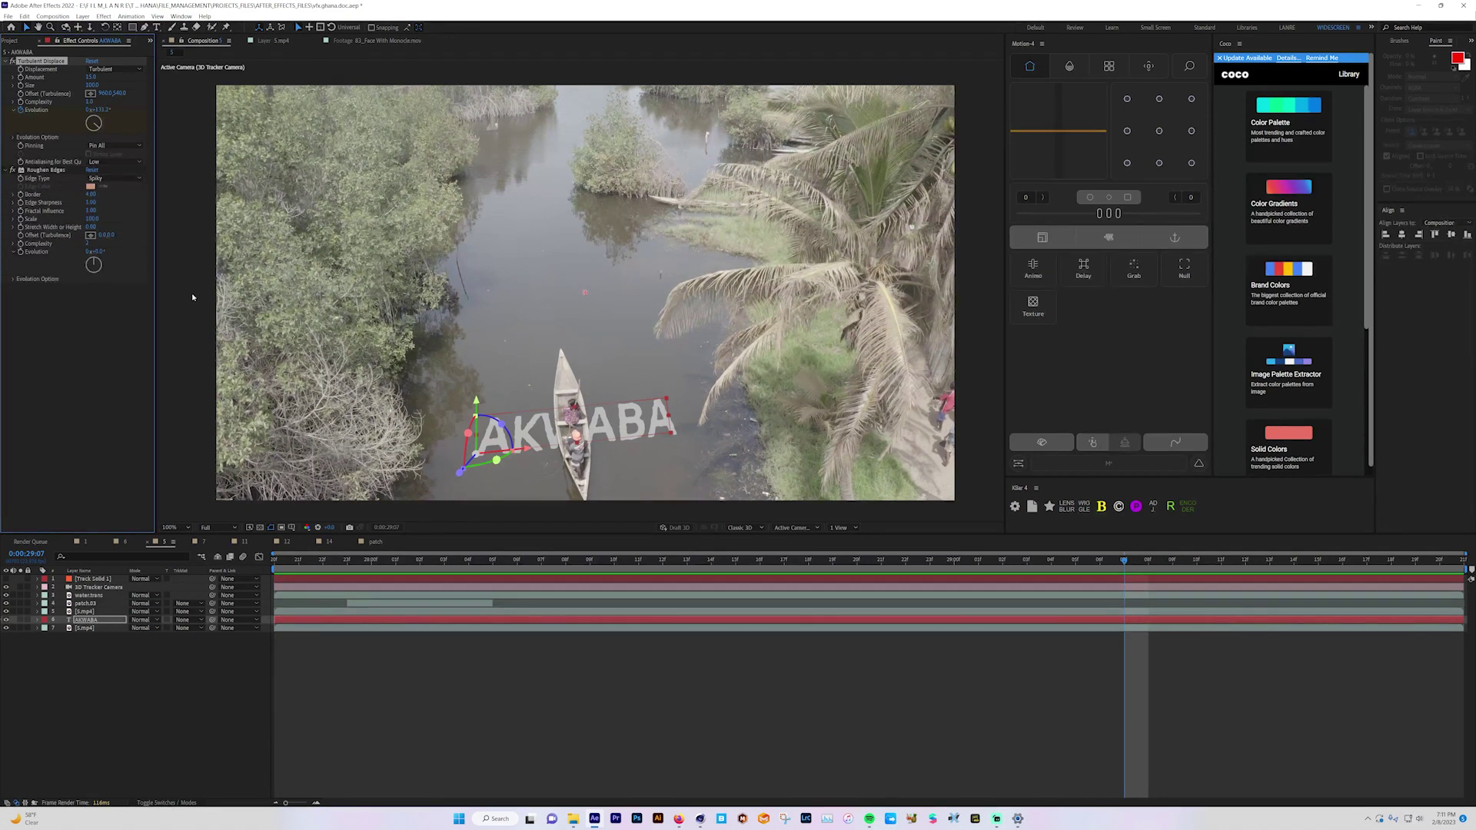
left_click(290, 554)
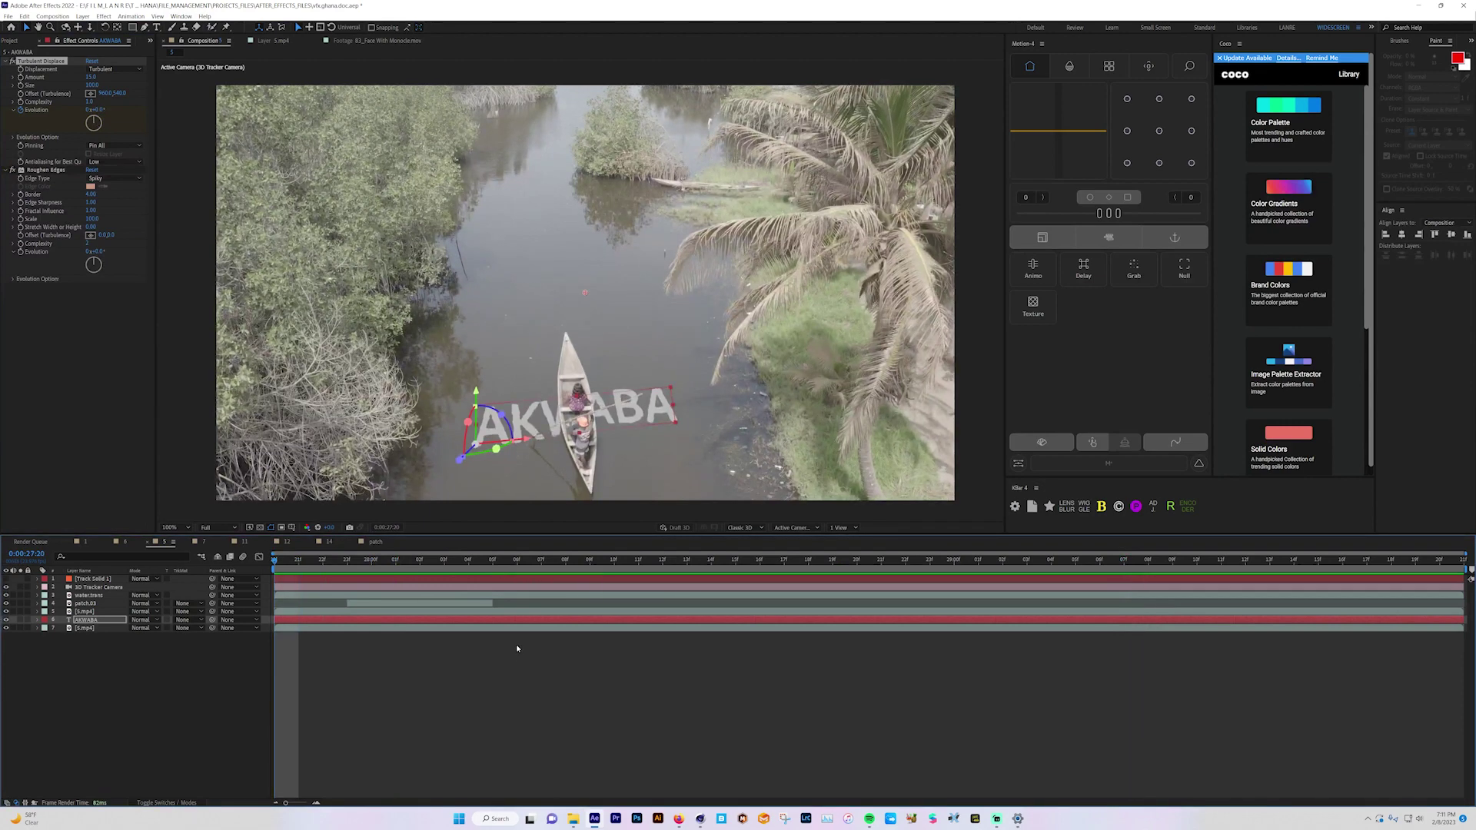
key("space")
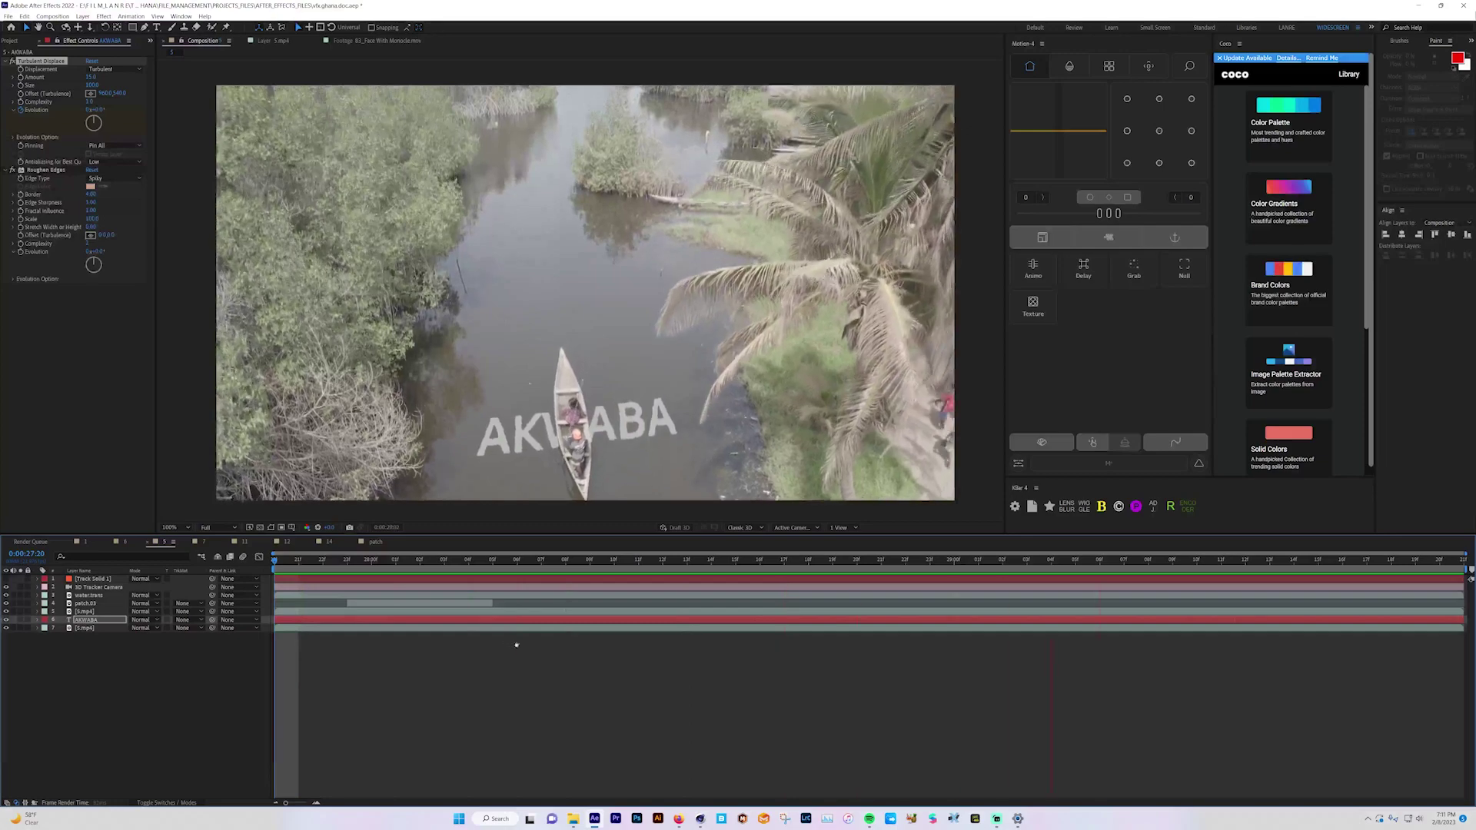
key("space")
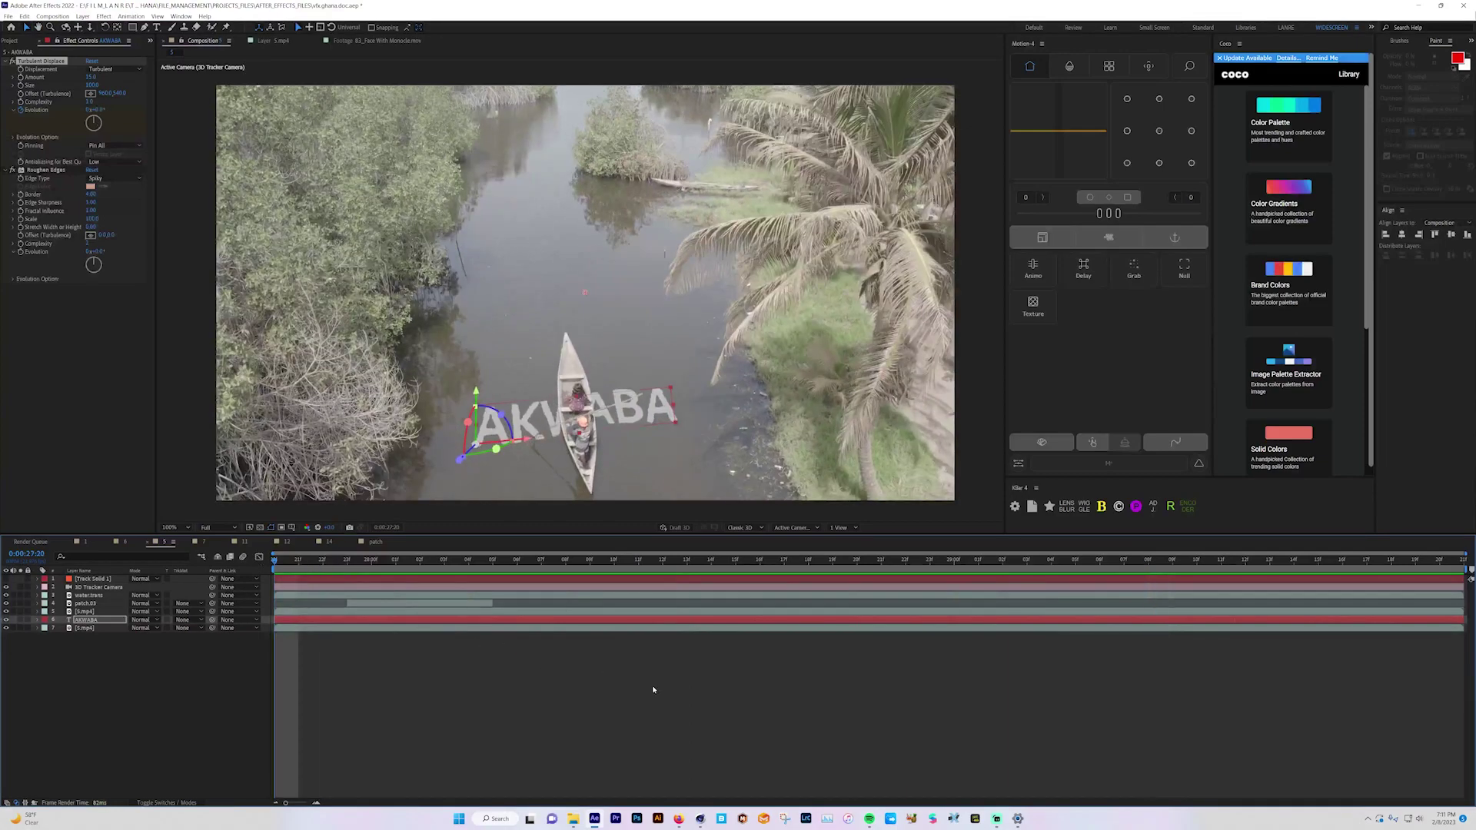
key("space")
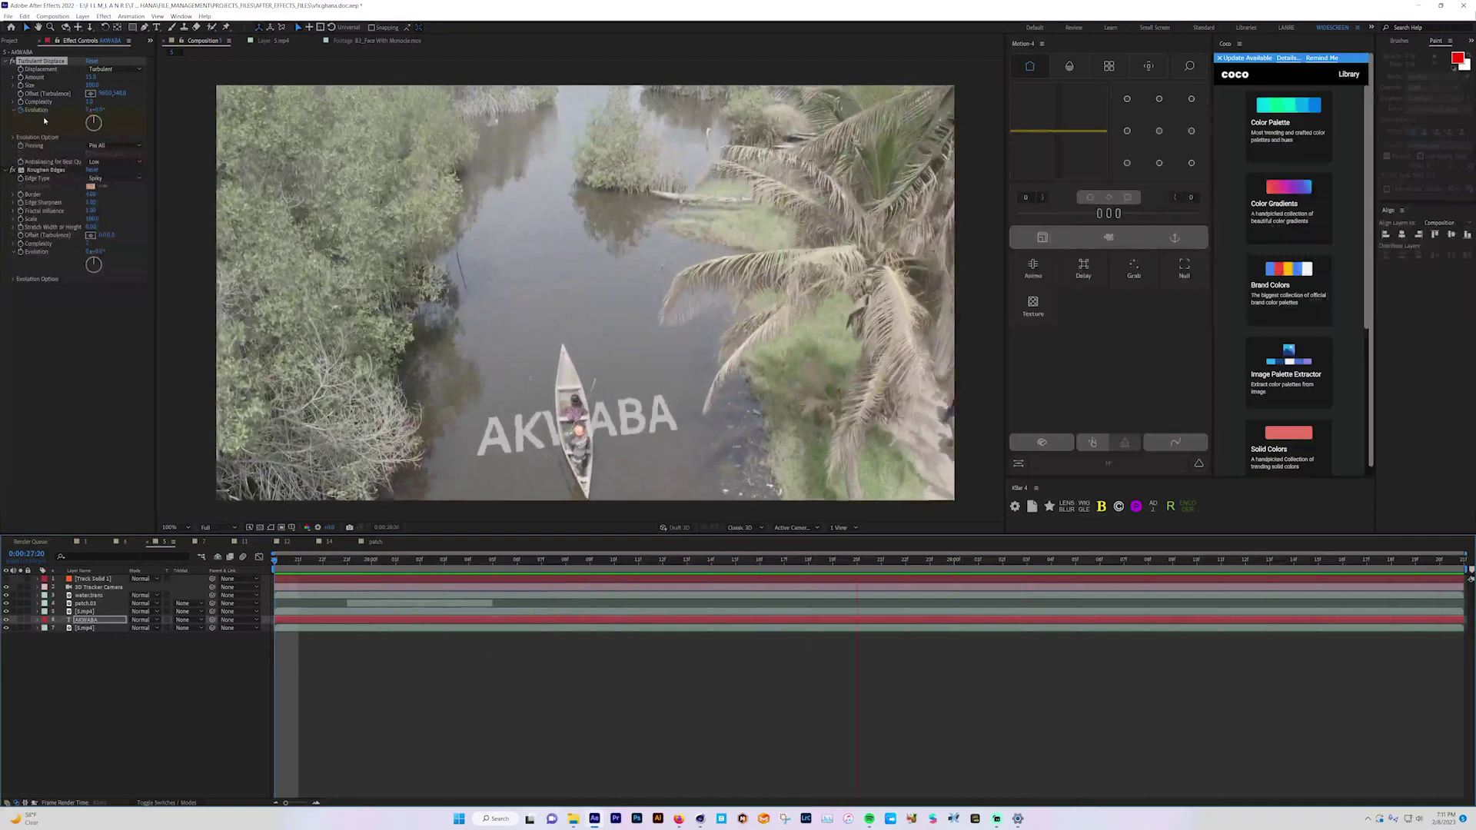
left_click(39, 170)
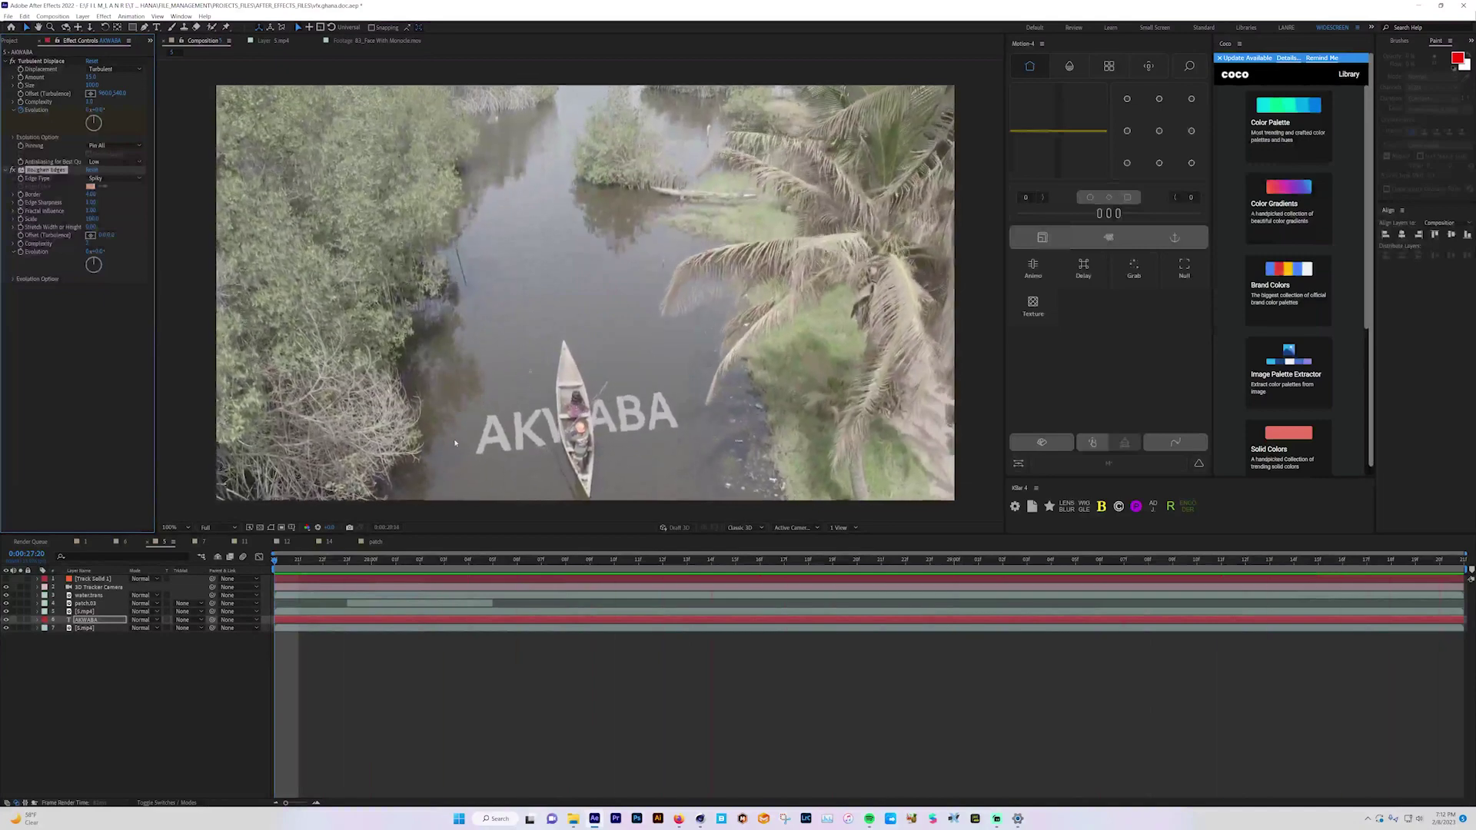
left_click(444, 570)
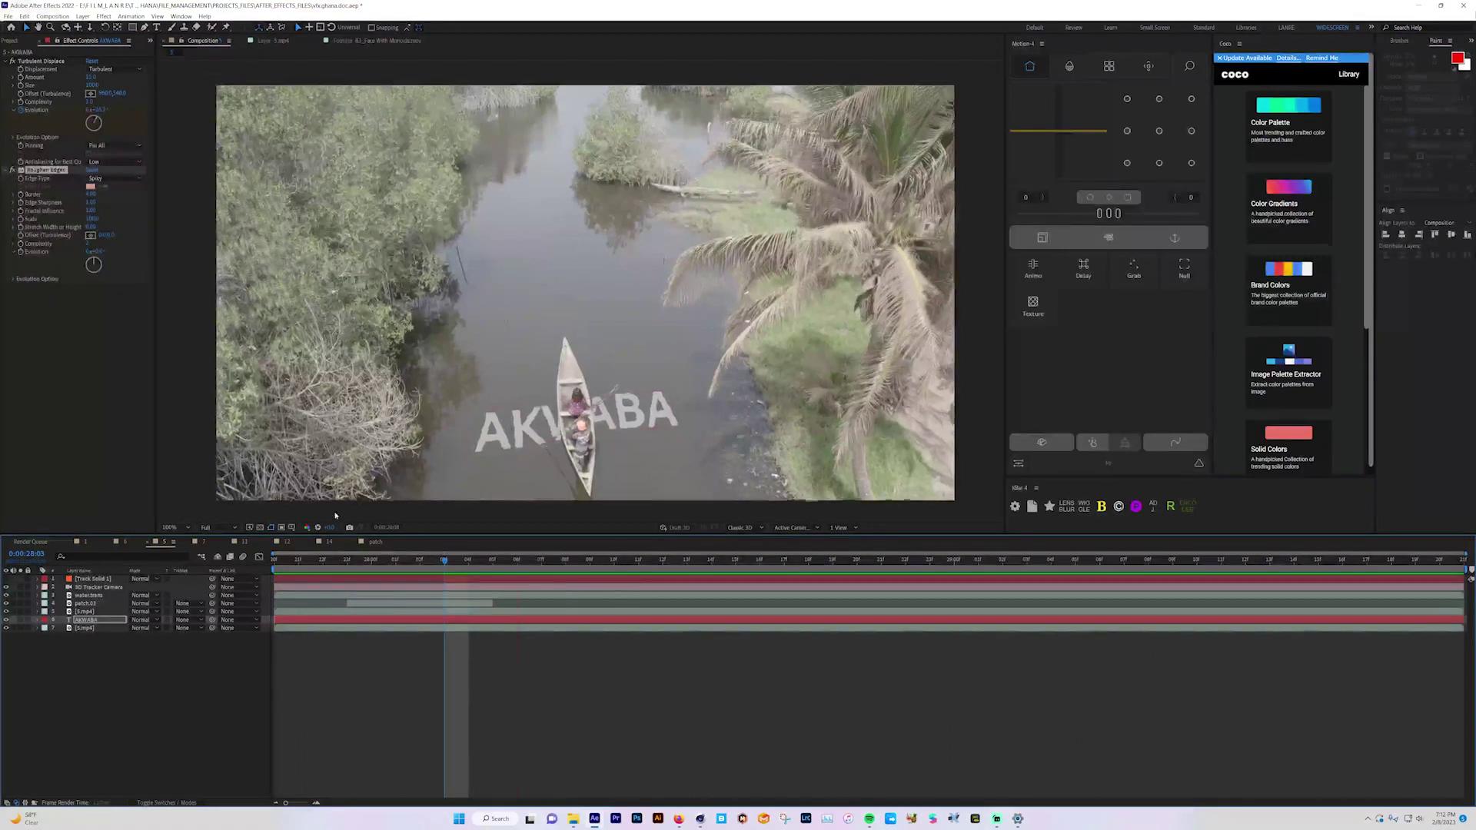
key("space")
left_click(132, 704)
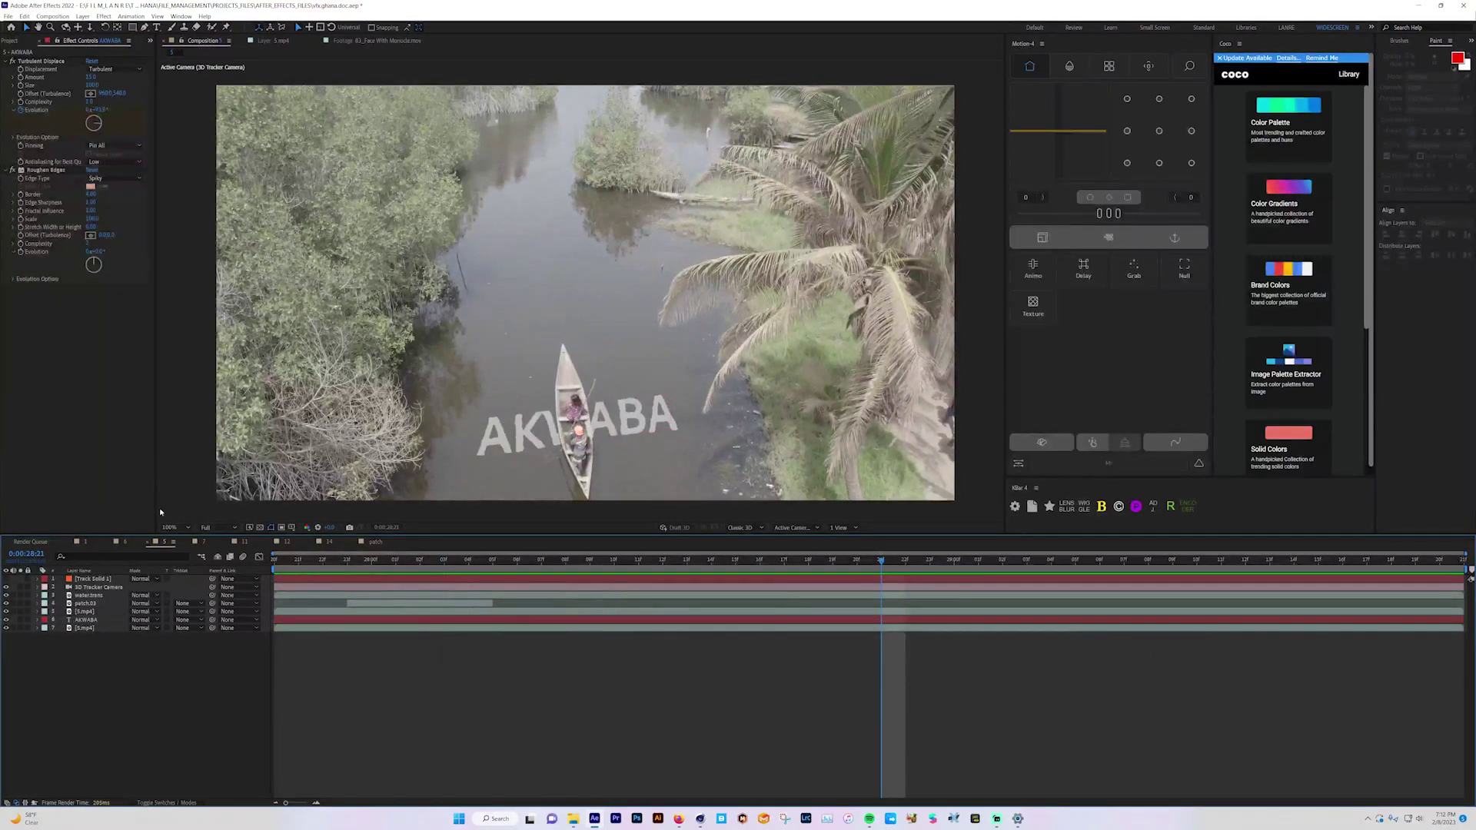